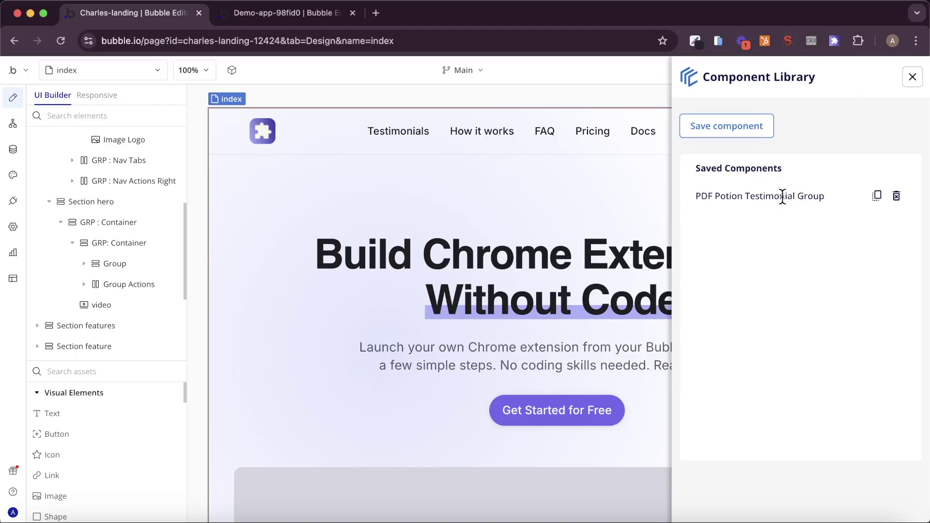
- Copy the hero section's GRP: Container for use in another app and save it to the component library as "Hero Section"
left_click(337, 332)
left_click(325, 388)
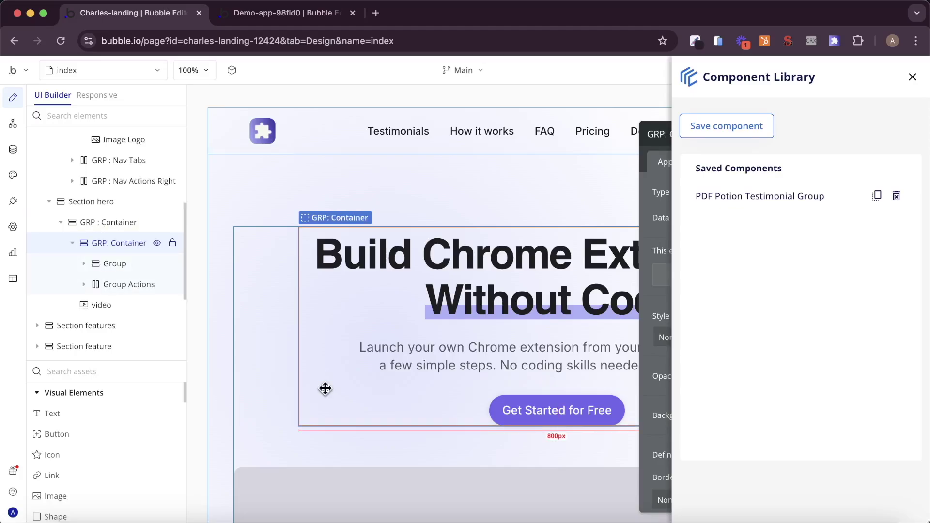
right_click(325, 389)
left_click(385, 380)
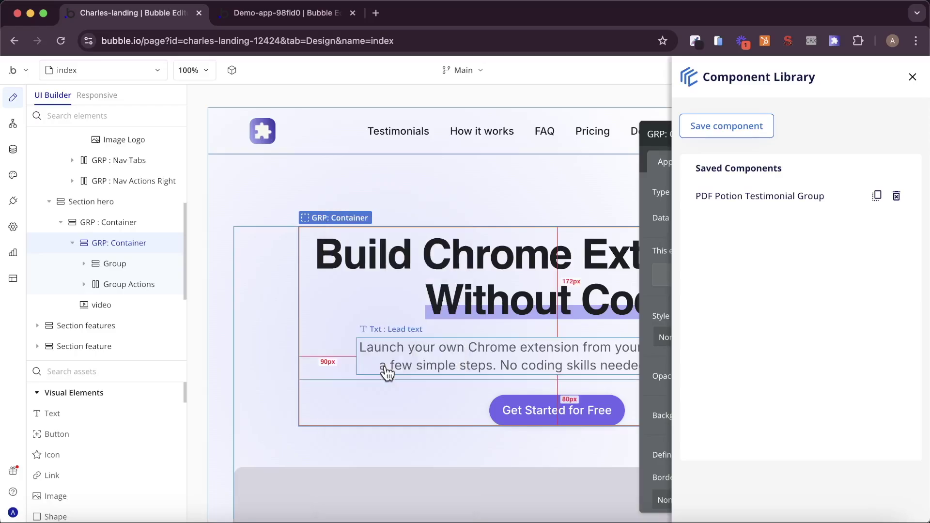
left_click(751, 128)
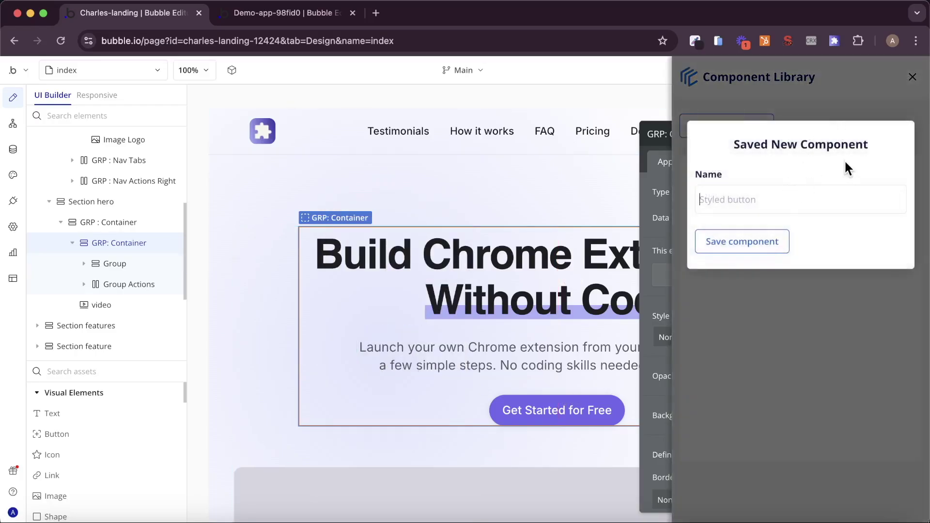
type("Hero Section")
left_click(742, 242)
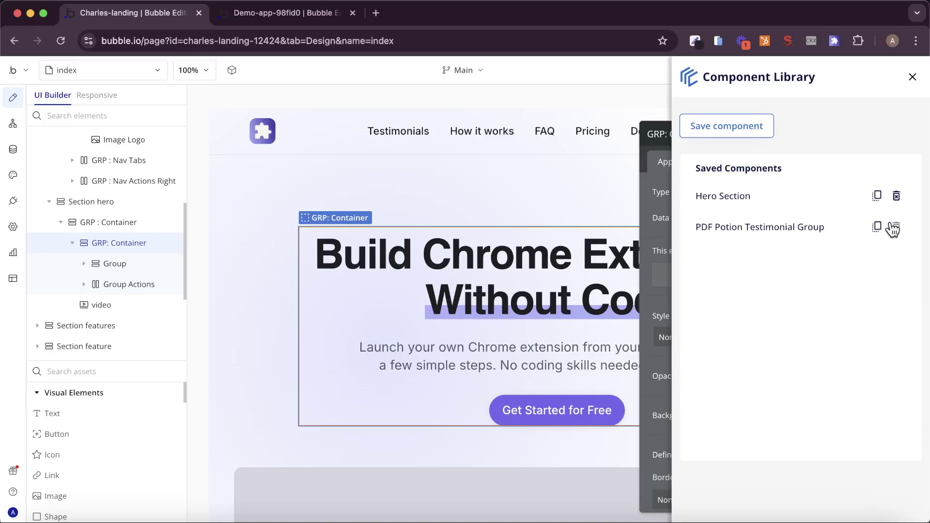
- Switch to the Demo-app editor and open the component library extension there
left_click(913, 79)
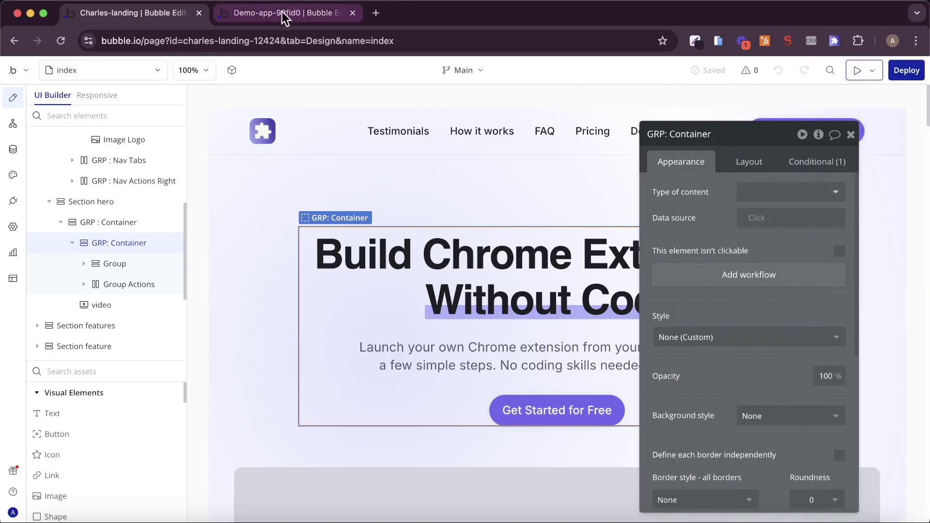
left_click(282, 11)
left_click(841, 134)
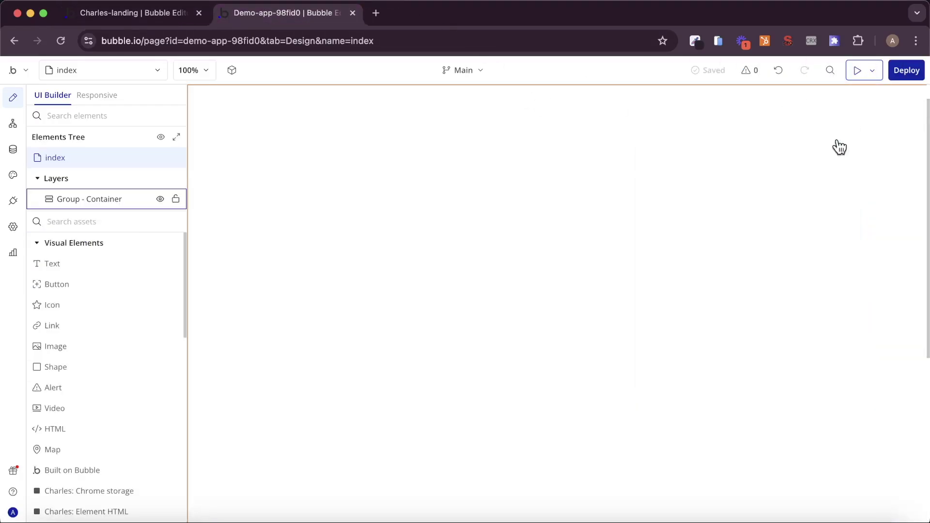
left_click(833, 43)
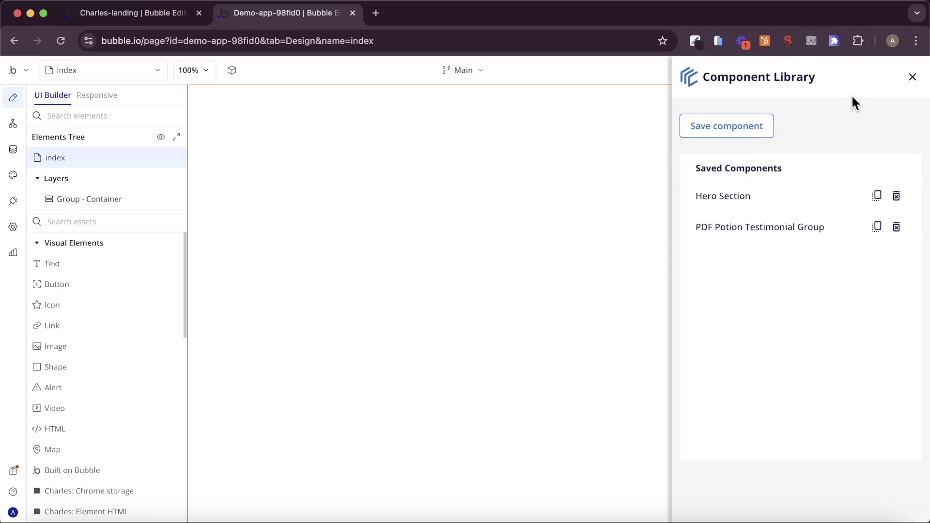
- Paste the saved PDF Potion Testimonial Group and the Hero Section beneath it into Group - Container
right_click(312, 204)
left_click(402, 371)
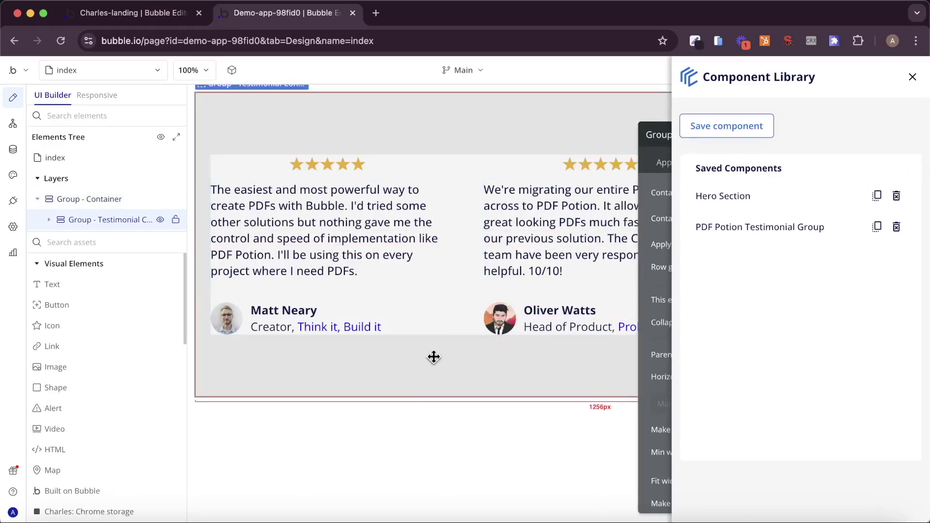
right_click(409, 434)
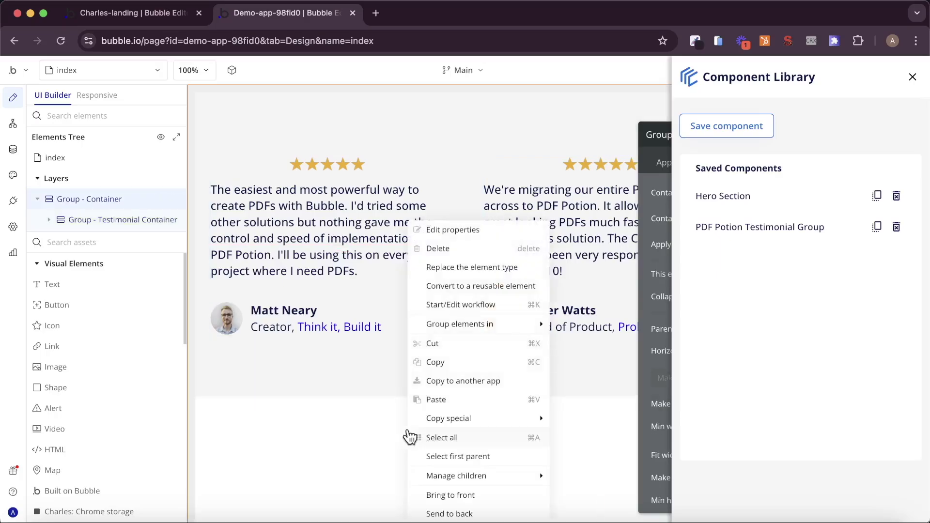
left_click(477, 401)
left_click(913, 78)
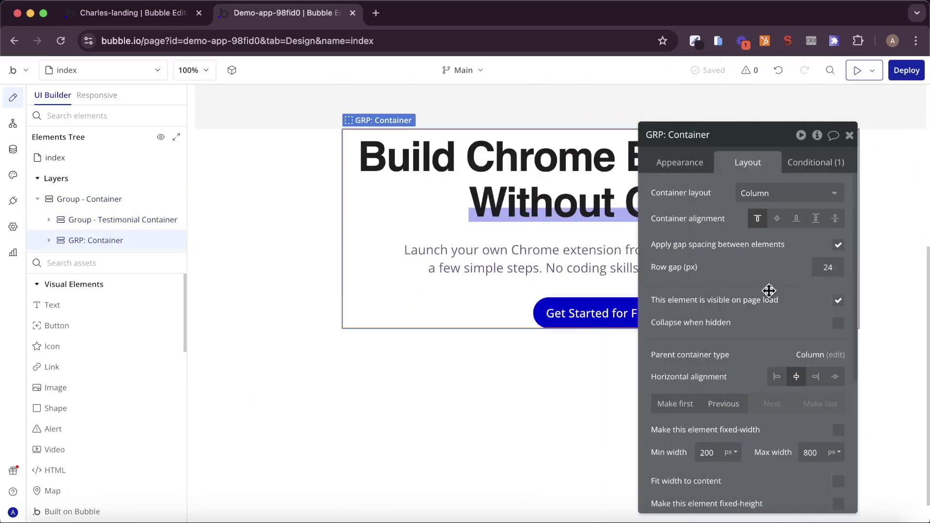
scroll(871, 209, "up", 5)
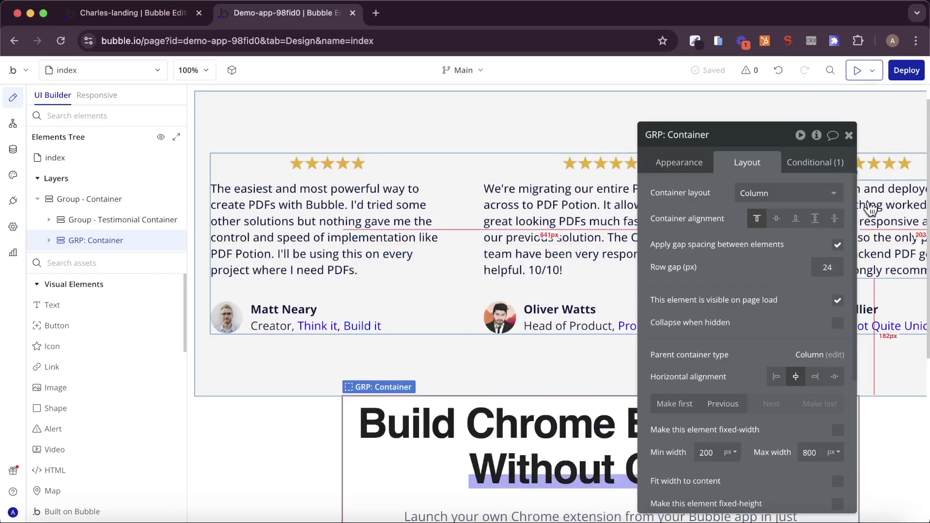
scroll(853, 361, "down", 5)
left_click(849, 134)
scroll(833, 316, "down", 3)
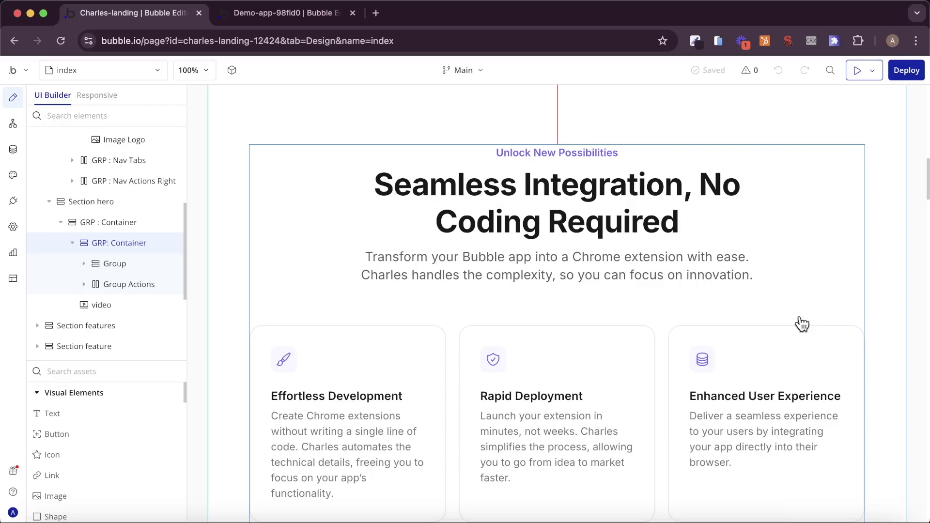
- In the Charles-landing app, copy the "Seamless Integration, No Coding Required" title group for use in another app
double_click(704, 158)
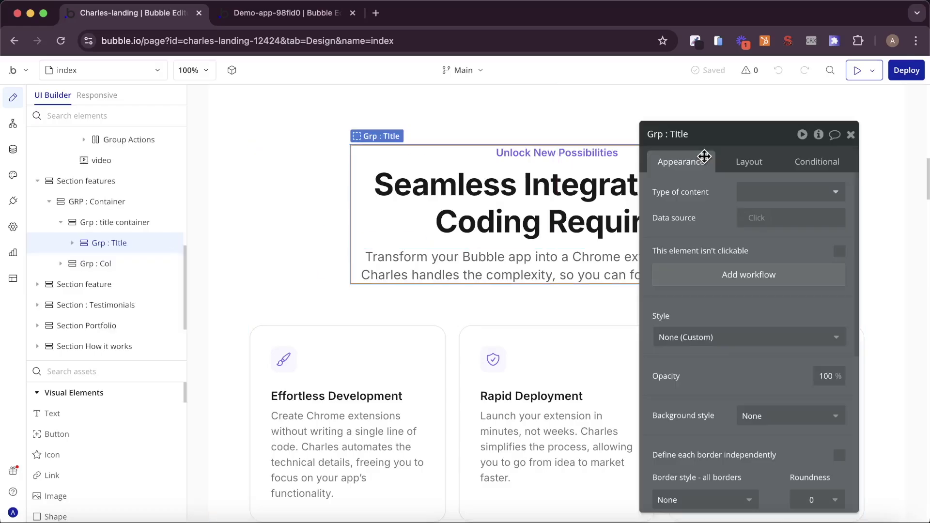
right_click(493, 167)
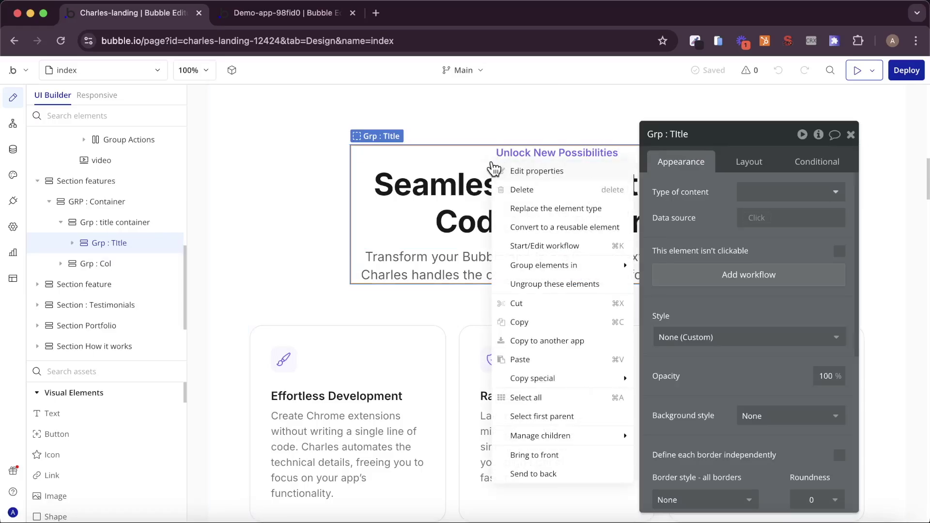
left_click(579, 339)
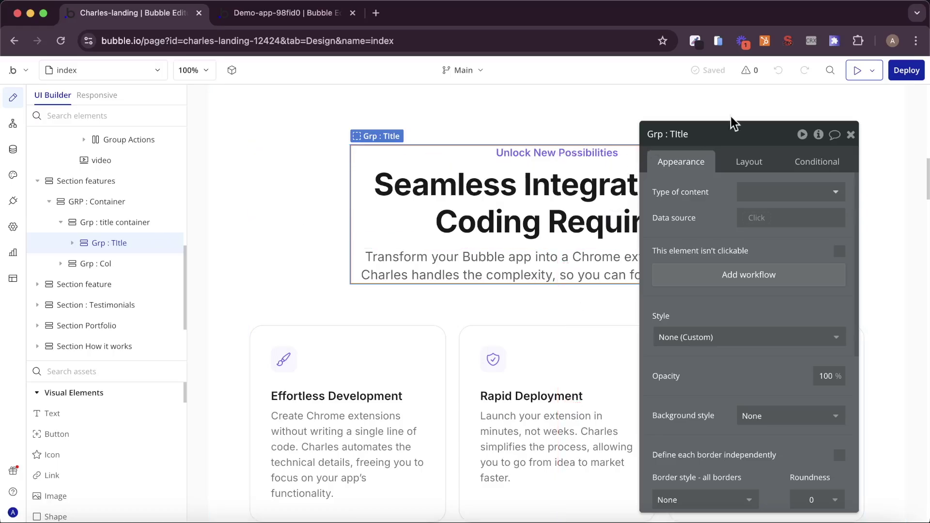
right_click(596, 75)
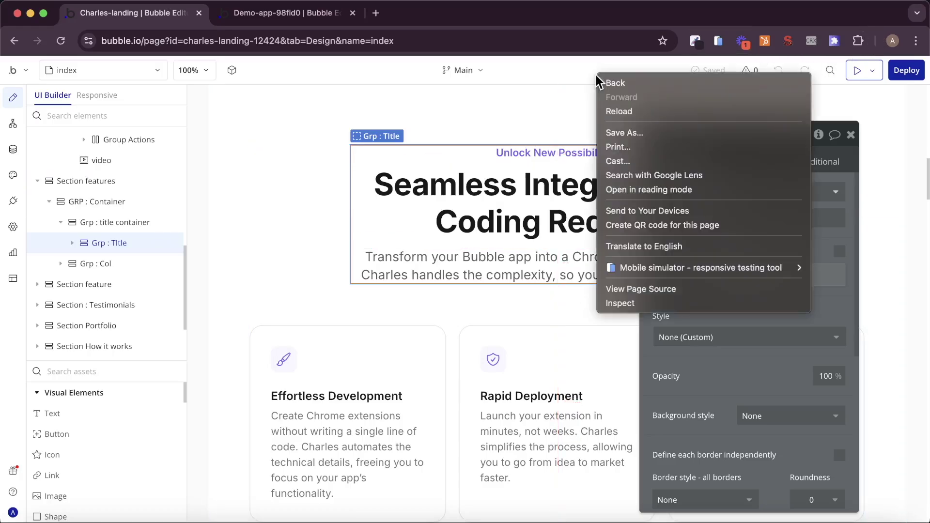
left_click(628, 302)
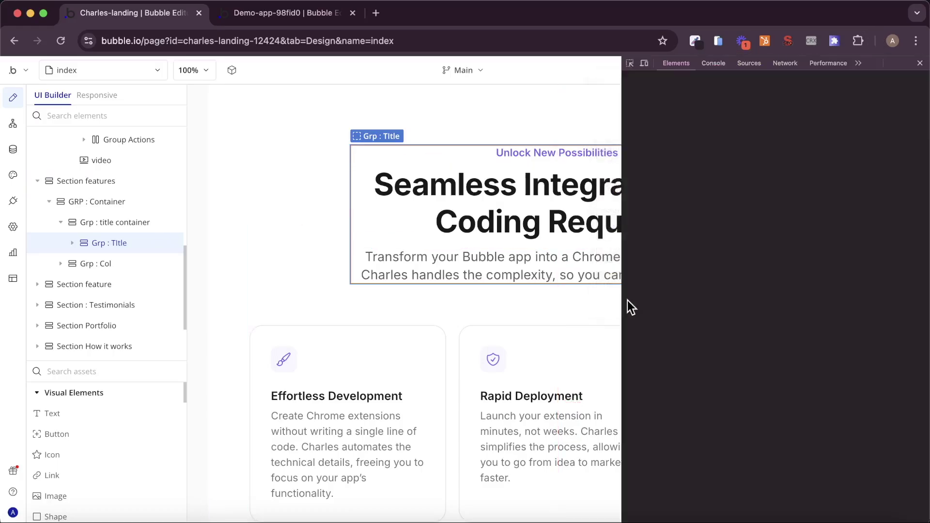
left_click(811, 66)
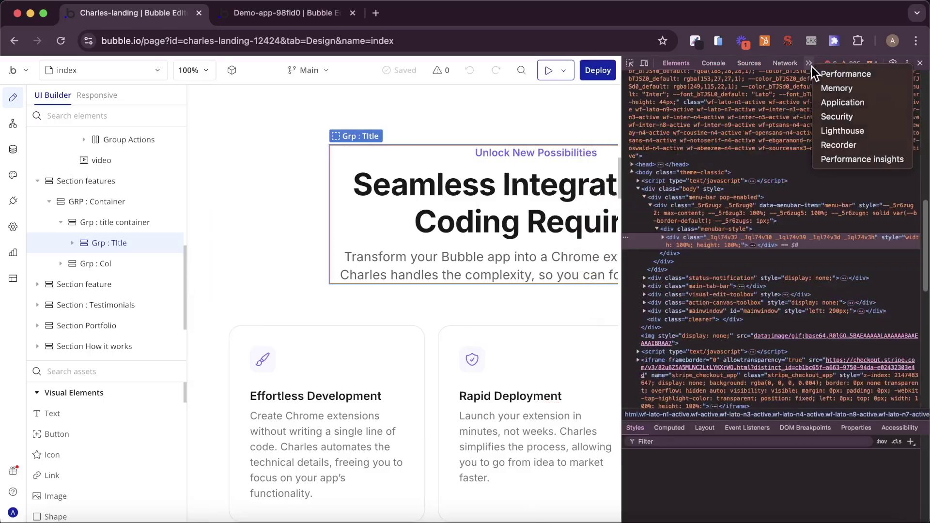
left_click(866, 108)
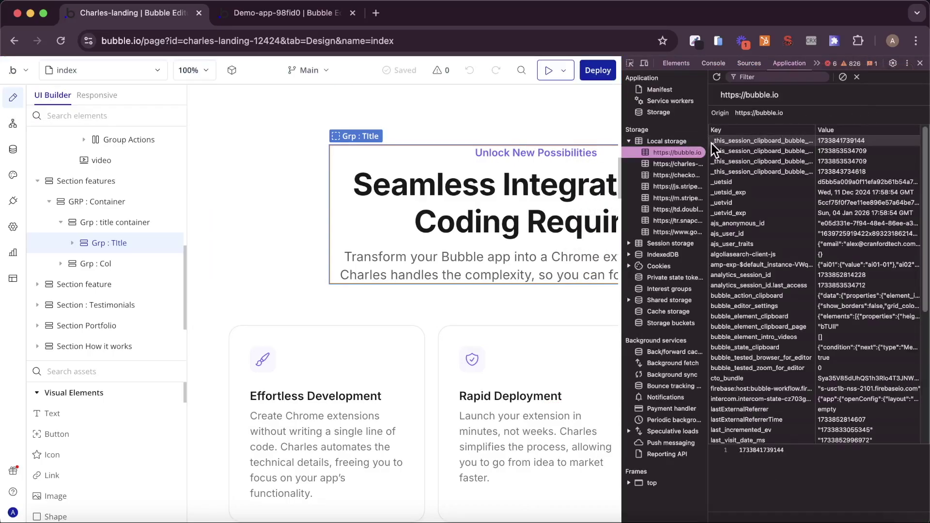
- Widen the developer tools and the value column, and examine the bubble_element_clipboard entry in local storage
left_click_drag(622, 161, 565, 162)
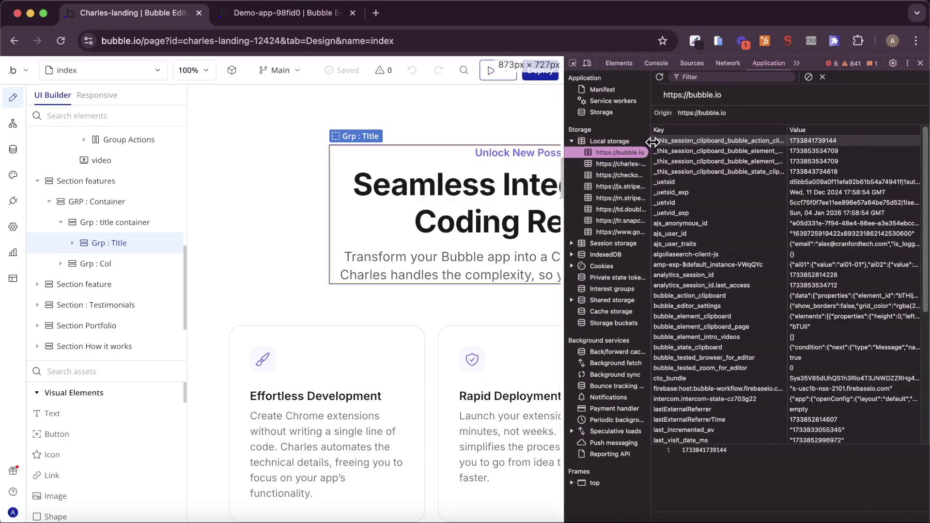
left_click_drag(650, 141, 669, 141)
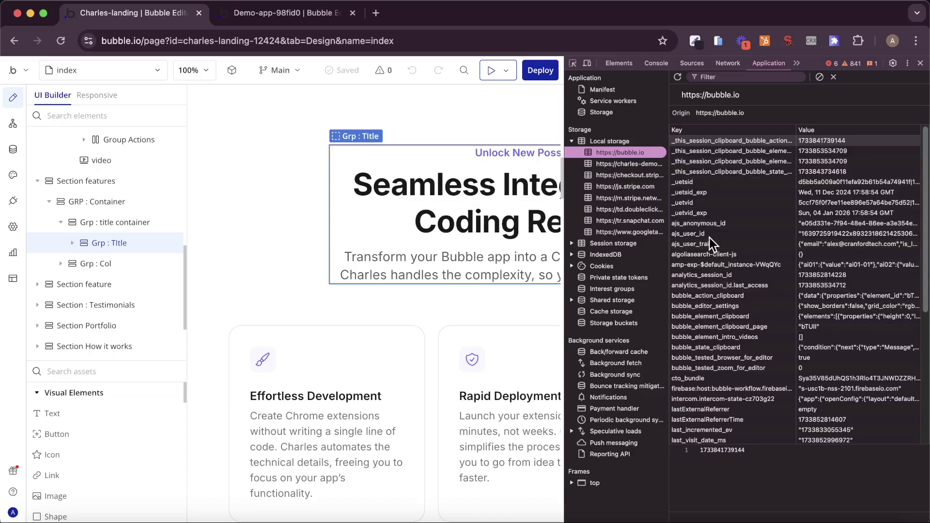
left_click(750, 316)
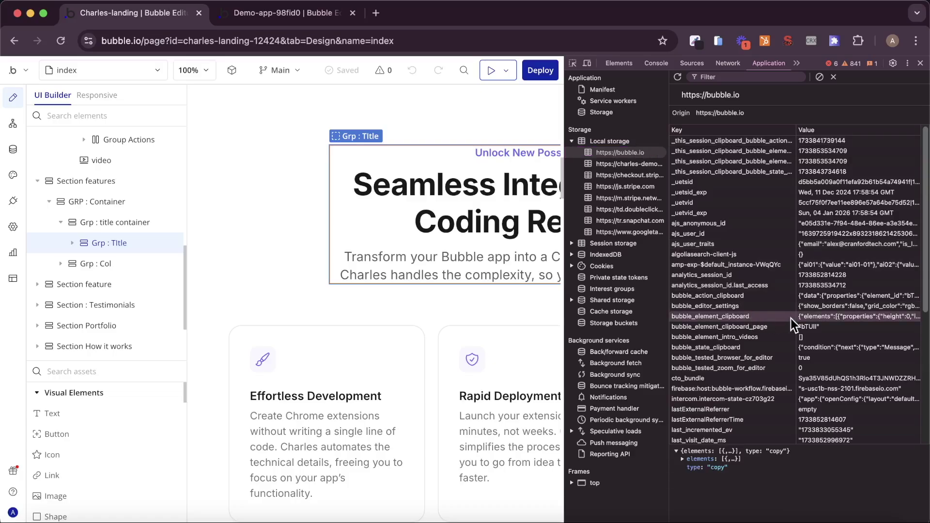
left_click_drag(796, 312, 778, 311)
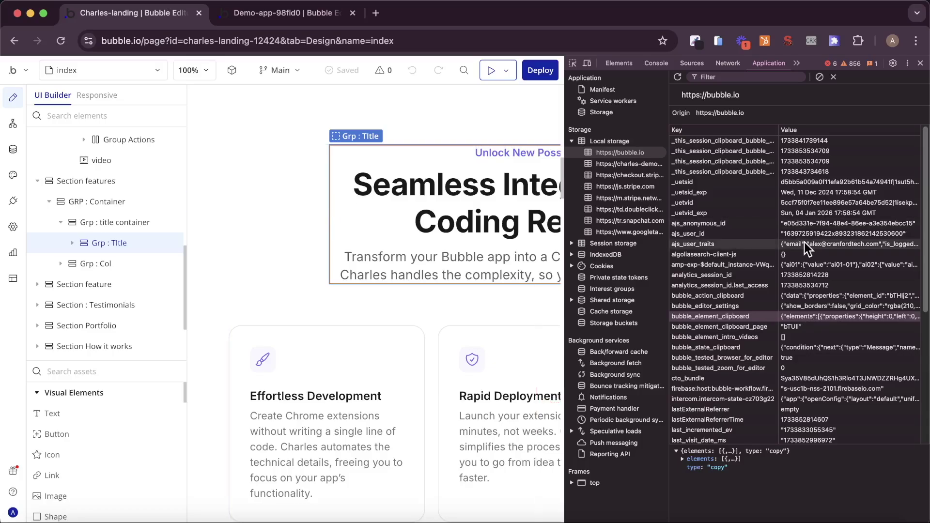
- Copy the "Unlock New Possibilities" callout text element, moving its property editor clear of the canvas
double_click(495, 152)
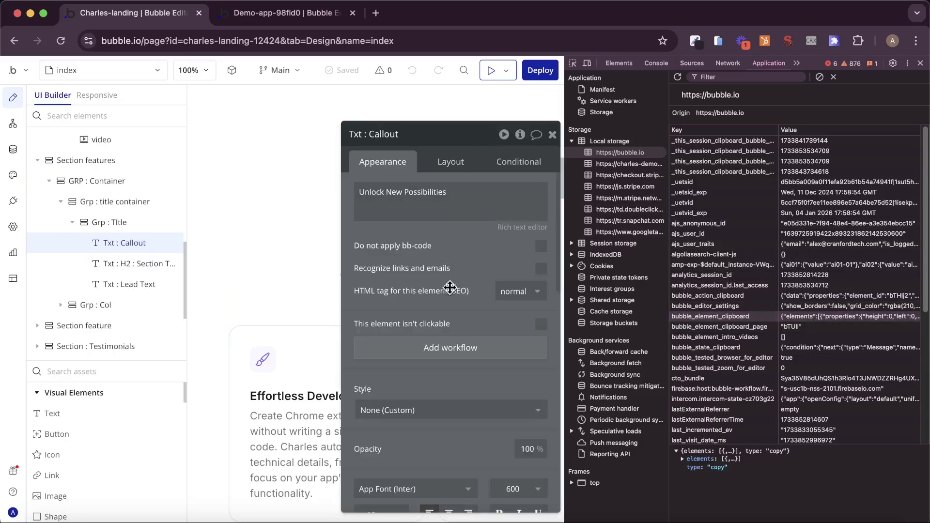
left_click_drag(449, 289, 237, 277)
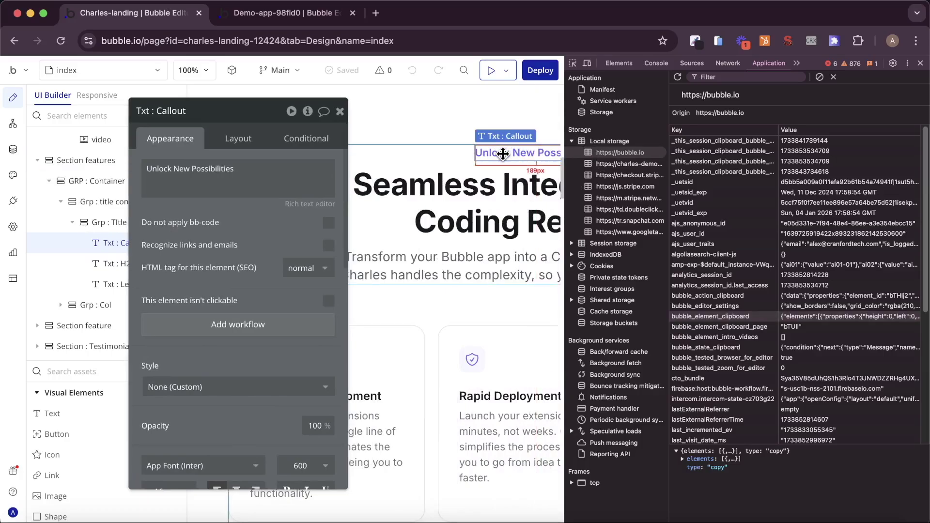
key("super+c")
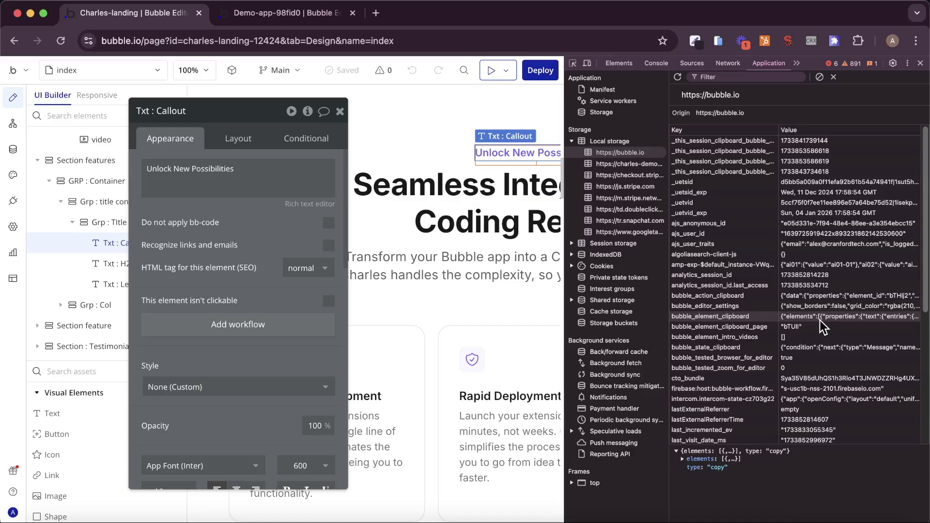
- Clear all local storage entries for bubble.io and test the emptied element clipboard on the "Seamless Integration, No Coding Required" heading
left_click(819, 77)
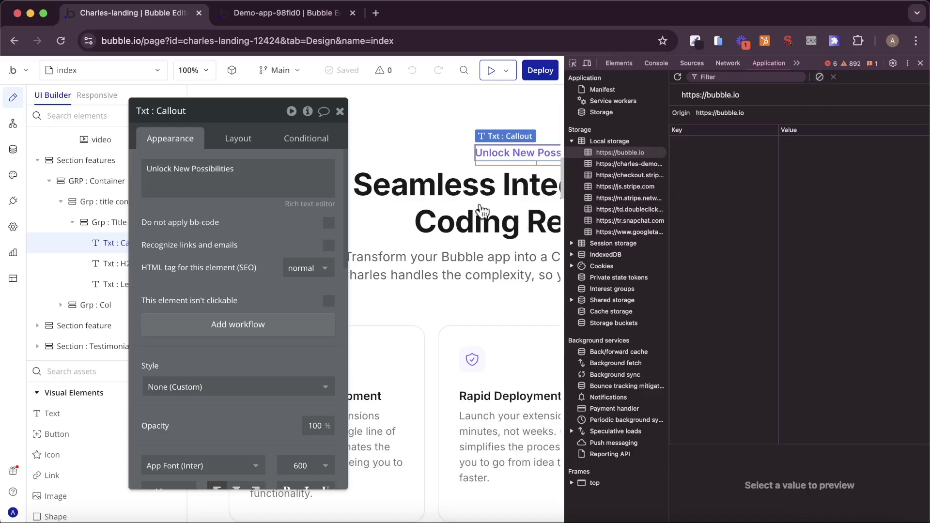
left_click(468, 193)
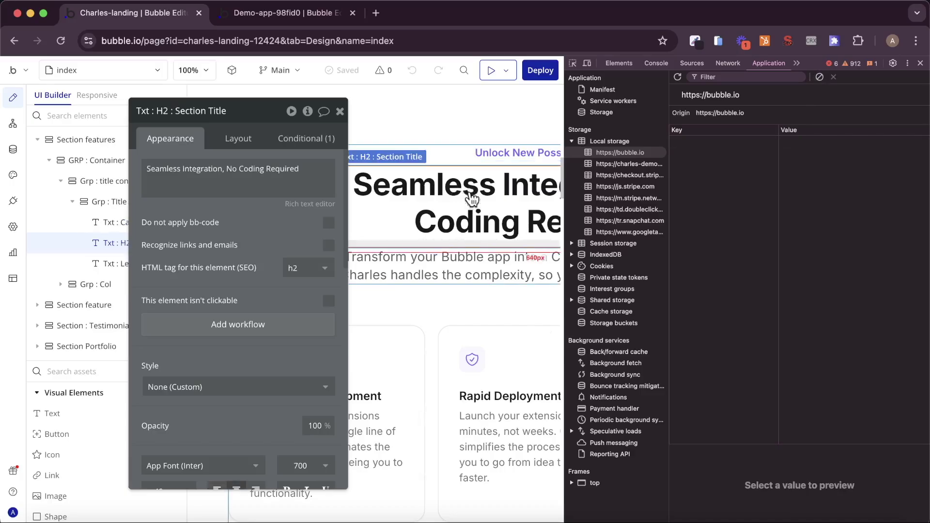
right_click(470, 194)
left_click(499, 354)
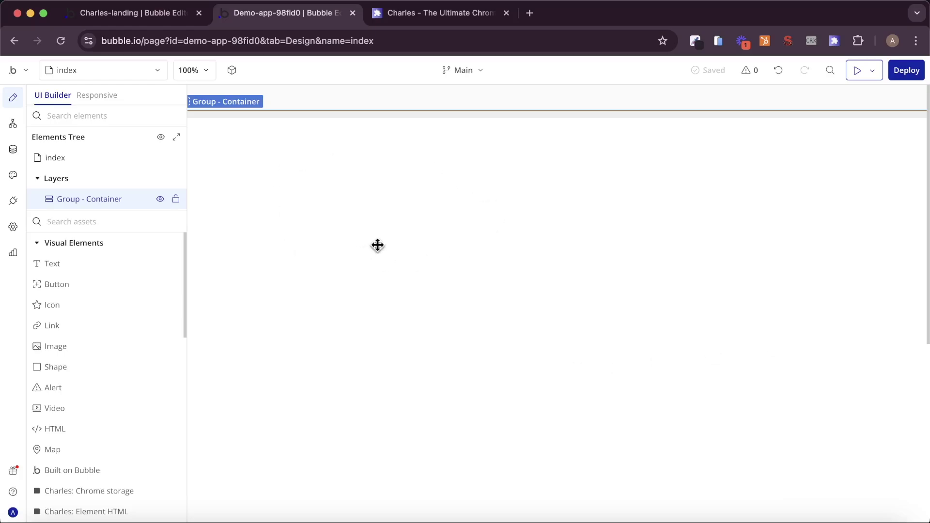
- From the buildwithcharles.io site, get the free "Charles: The Bubble Chrome Extension Builder" product, accepting the terms of service at checkout
left_click(430, 12)
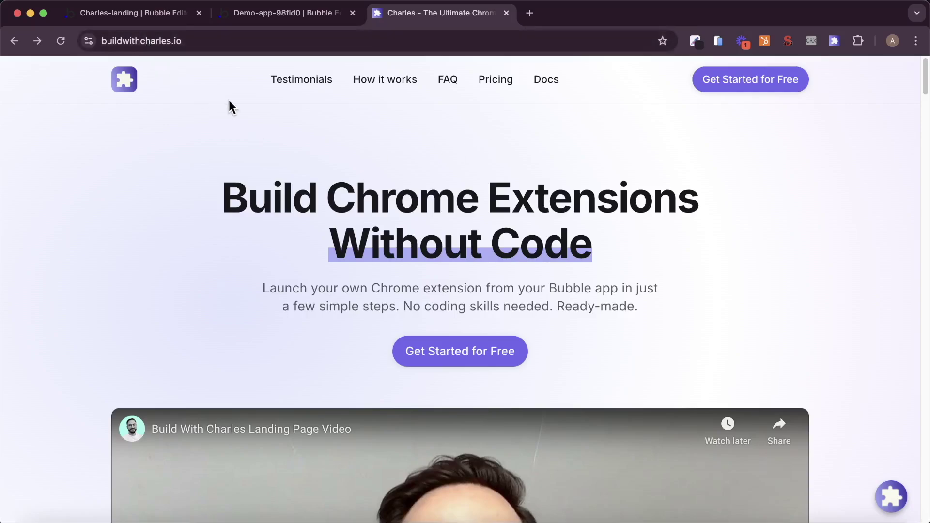
left_click(776, 88)
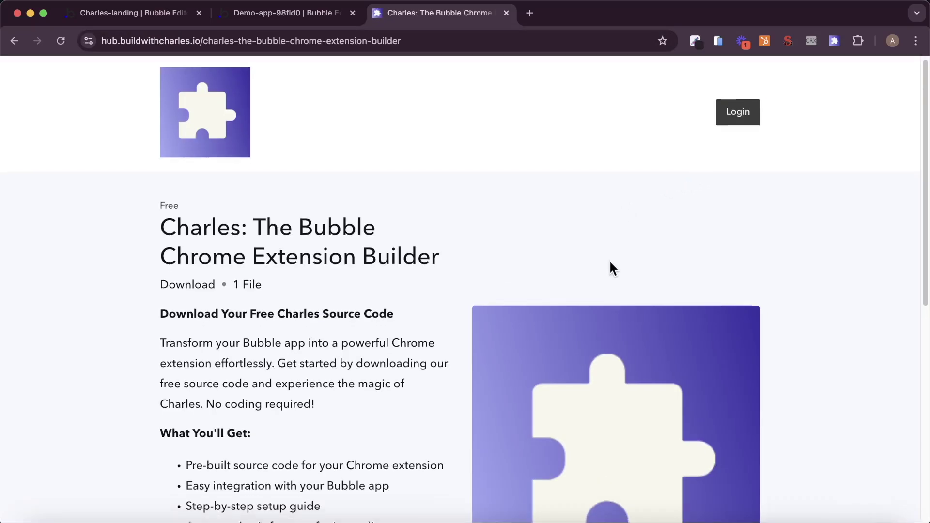
scroll(485, 257, "down", 1)
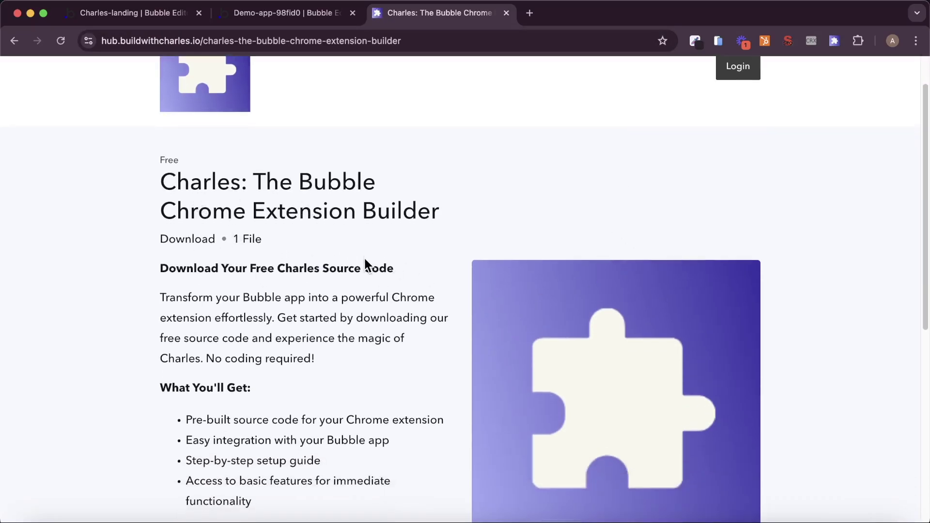
scroll(366, 267, "down", 3)
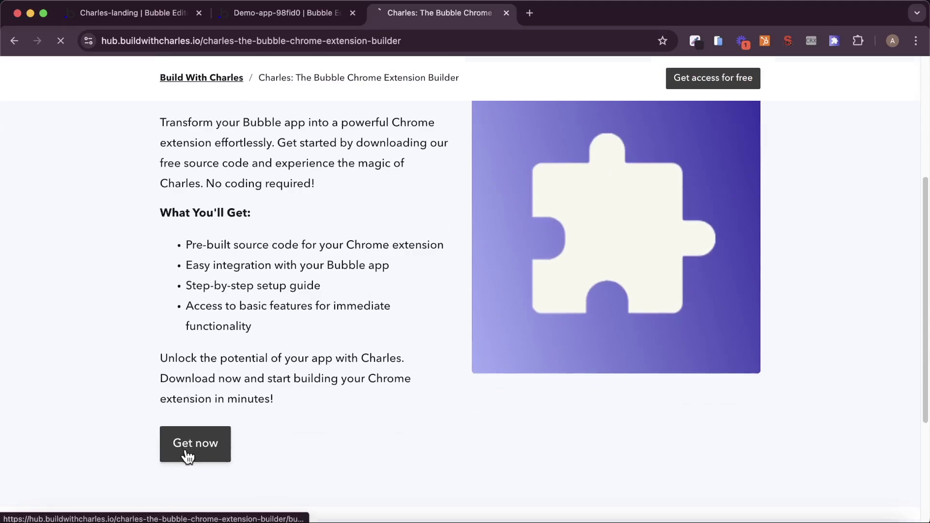
left_click(185, 453)
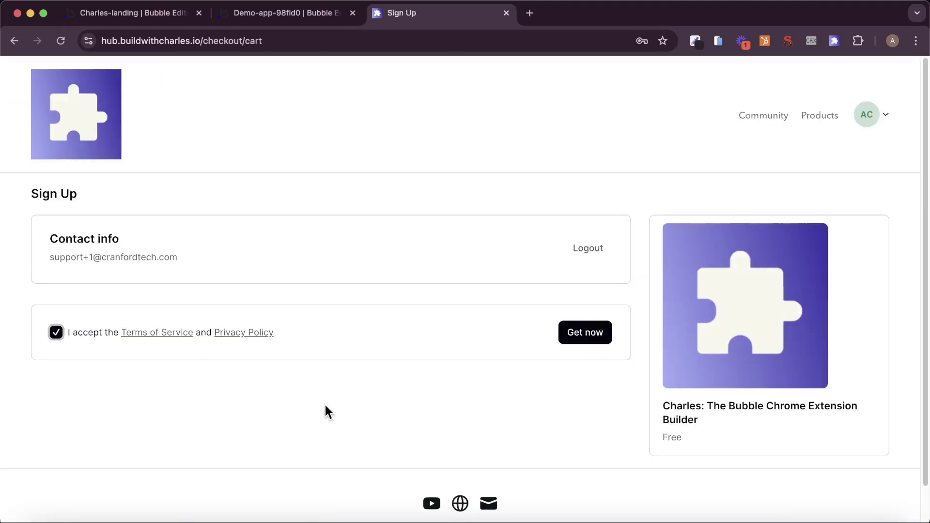
left_click(583, 337)
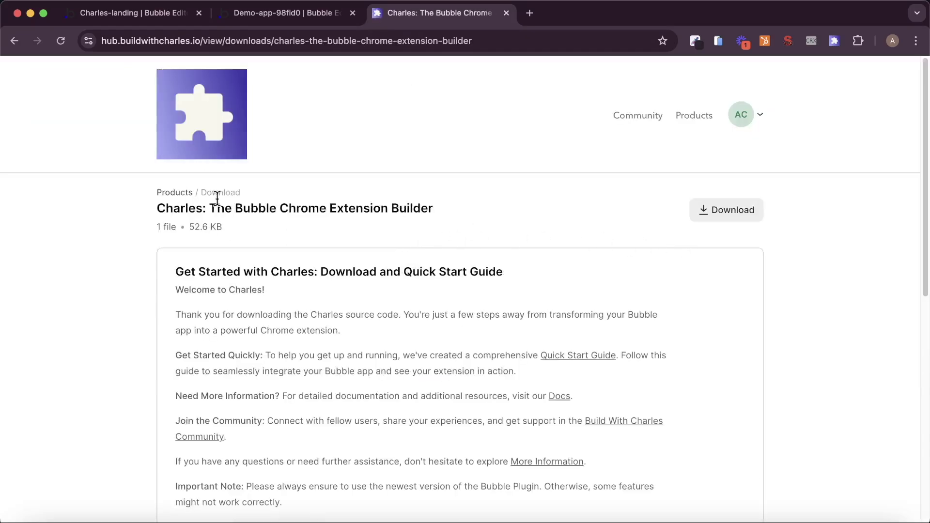
- Download the Charles source code archive, extract it in Finder's Downloads folder, and expand the resulting Charles Extension Source Code 2 folder
left_click(707, 213)
left_click(38, 522)
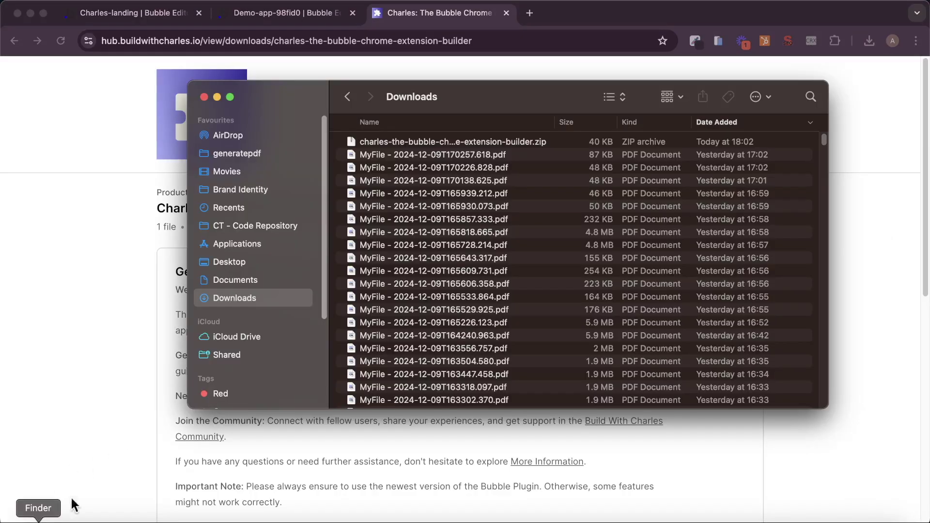
double_click(496, 141)
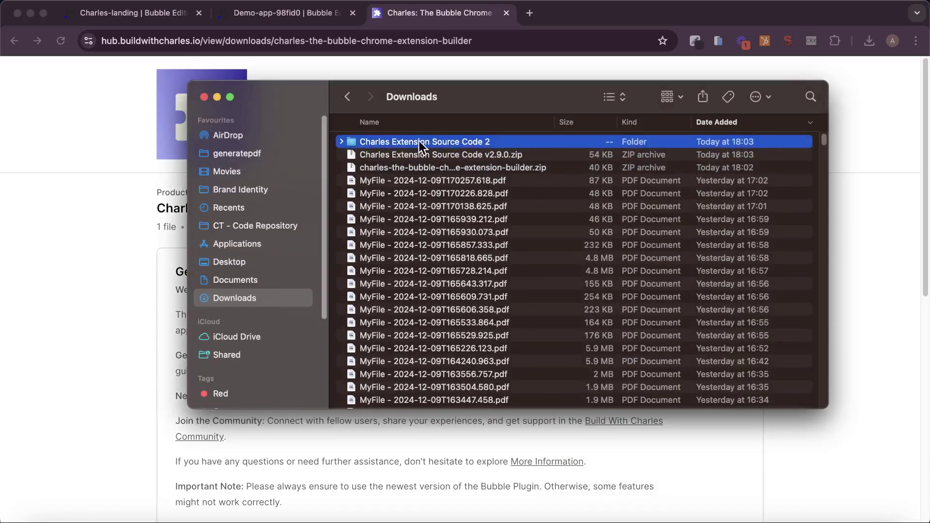
left_click(341, 142)
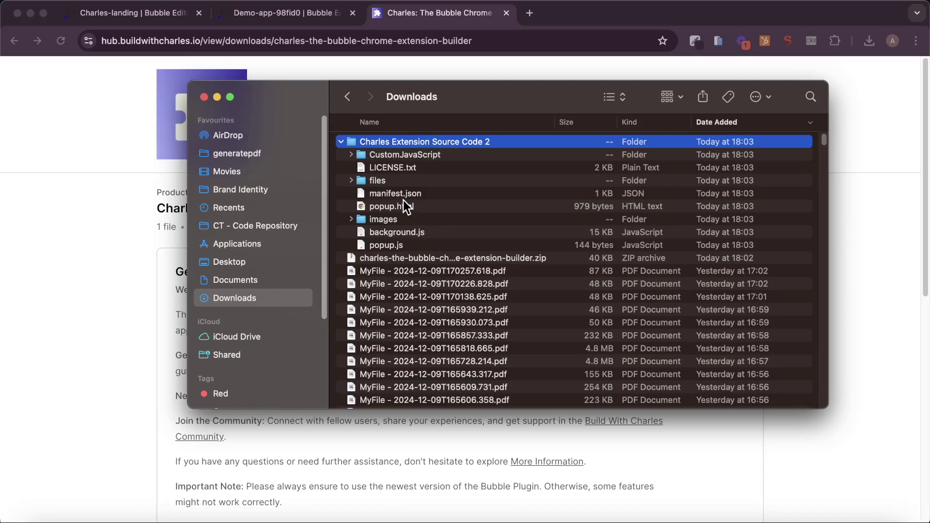
right_click(411, 141)
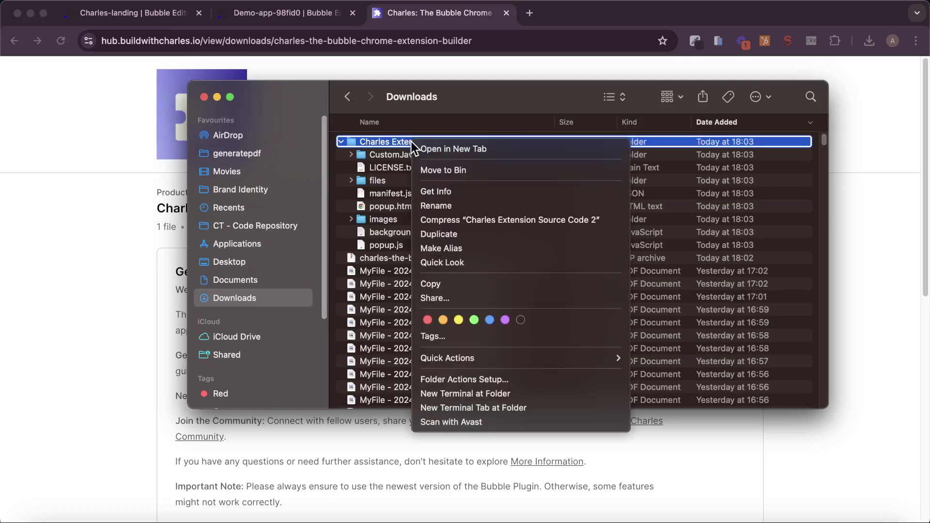
left_click(397, 142)
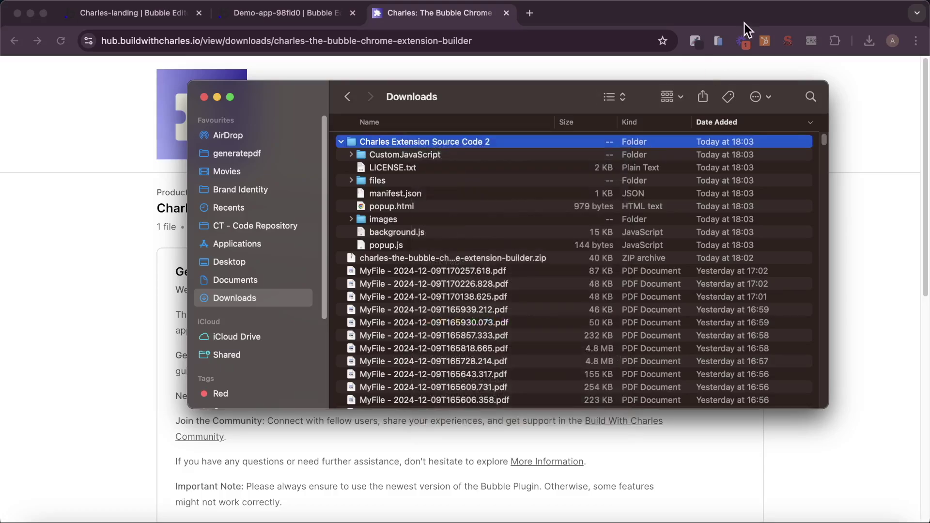
- Launch Visual Studio Code and open the Charles Extension Source Code 2 folder in it
key("super+space")
type("vs")
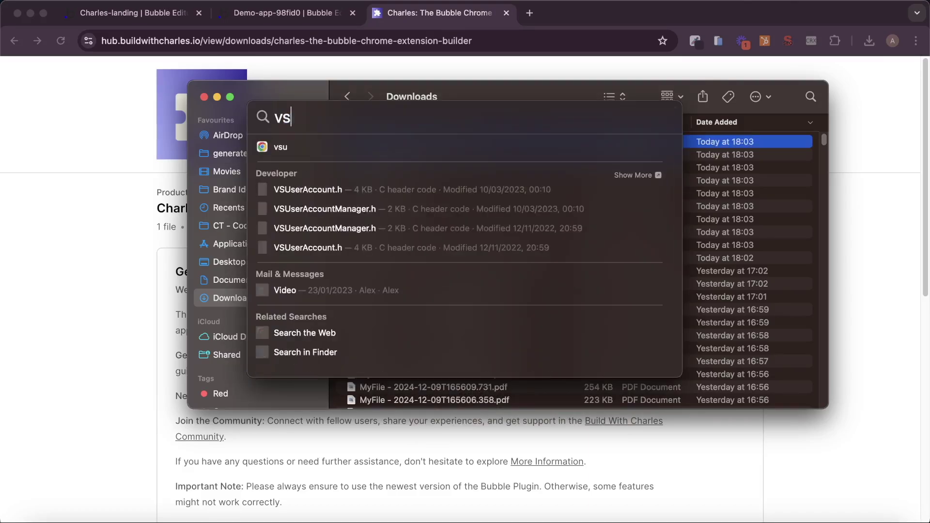
key("BackSpace")
type("is")
key("Return")
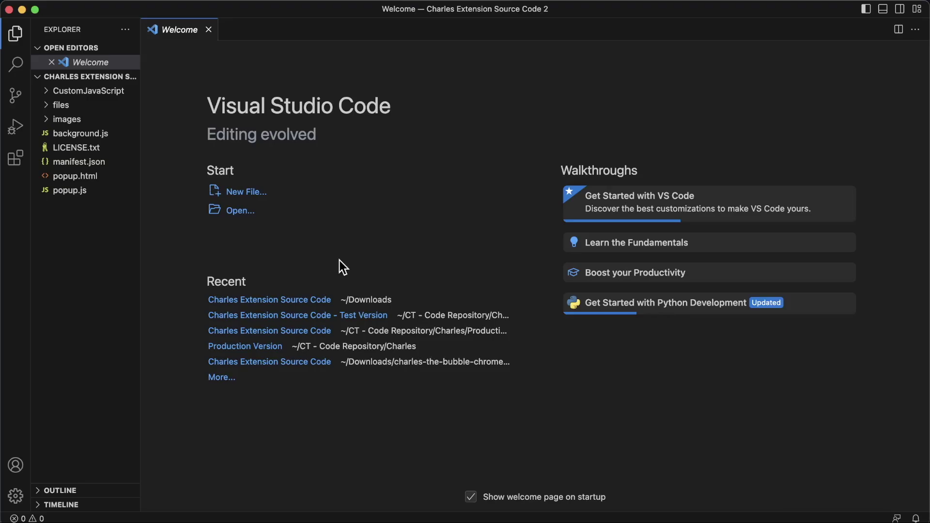
- In Chrome's extension management, load the Charles Extension Source Code 2 folder from Downloads as an unpacked extension
left_click(619, 521)
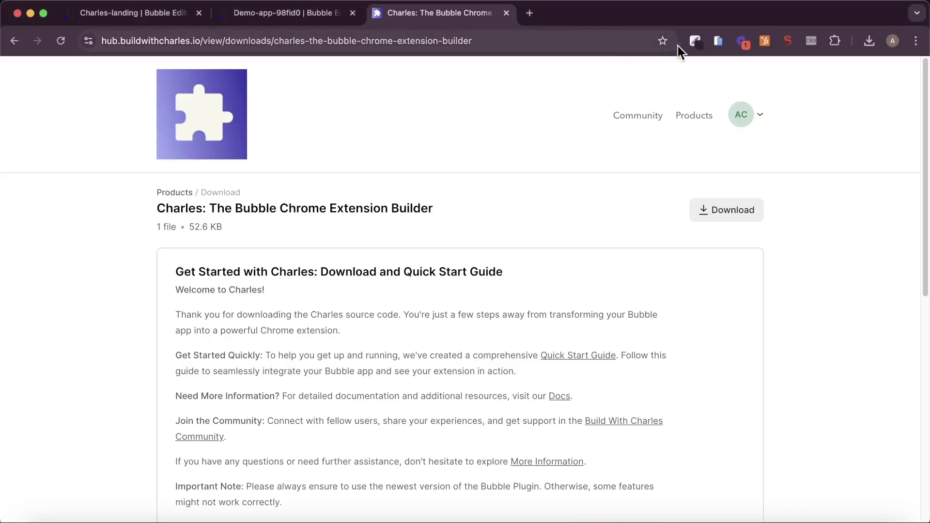
left_click(834, 41)
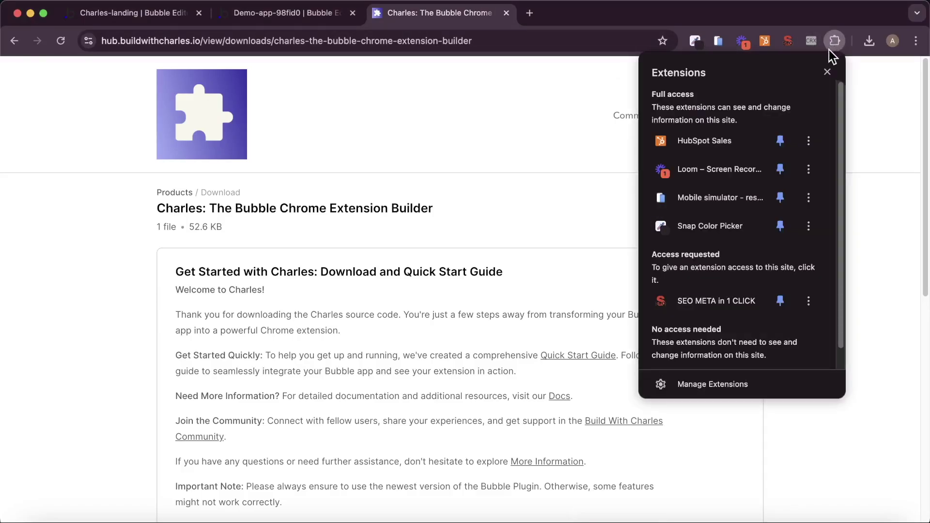
left_click(714, 385)
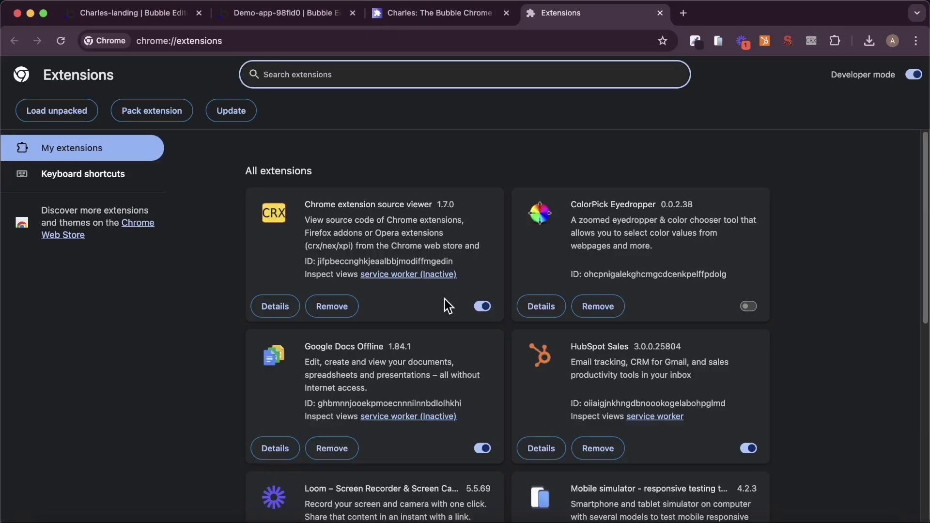
left_click(77, 120)
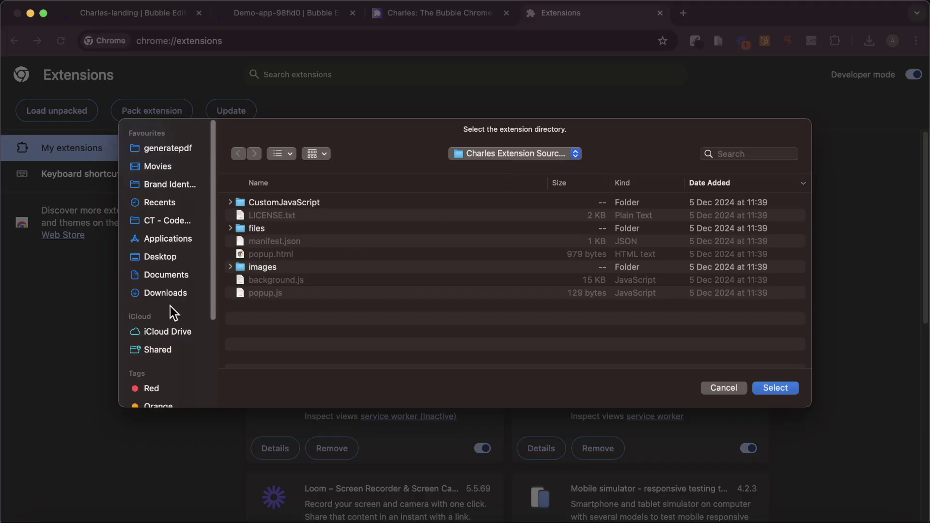
left_click(168, 300)
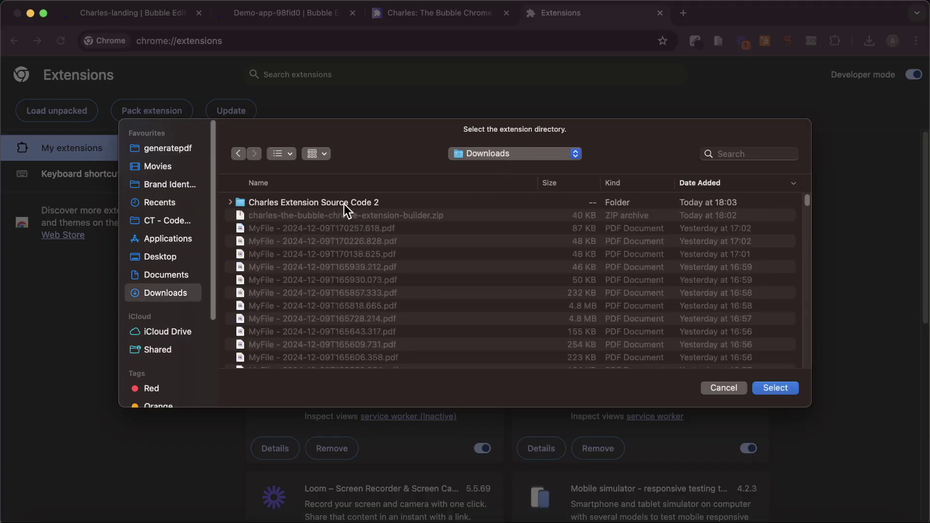
left_click(346, 203)
left_click(790, 390)
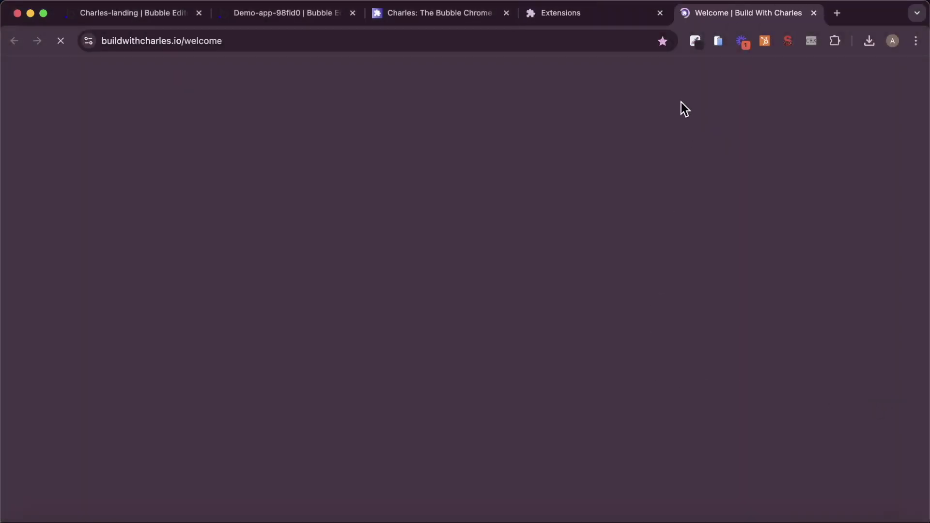
left_click(591, 12)
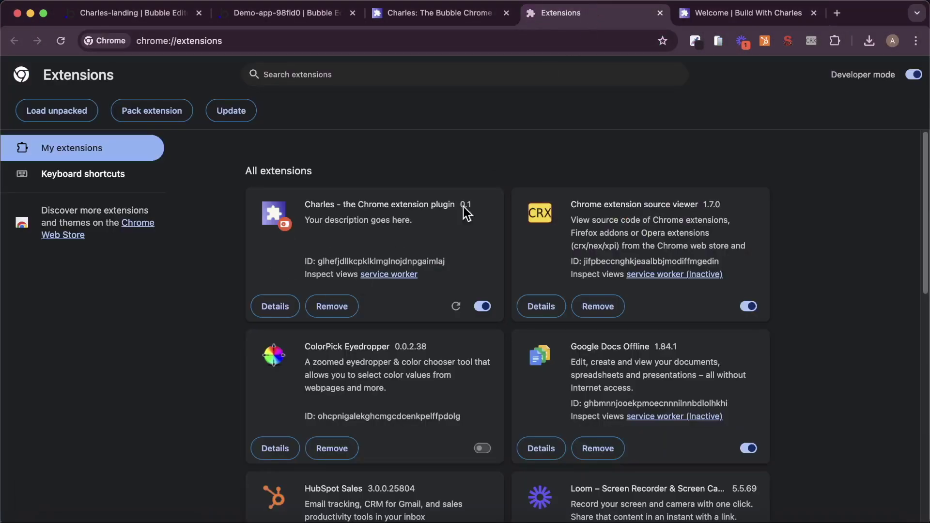
- Return to the Build With Charles welcome page and pin the Charles extension to the browser toolbar
left_click(781, 13)
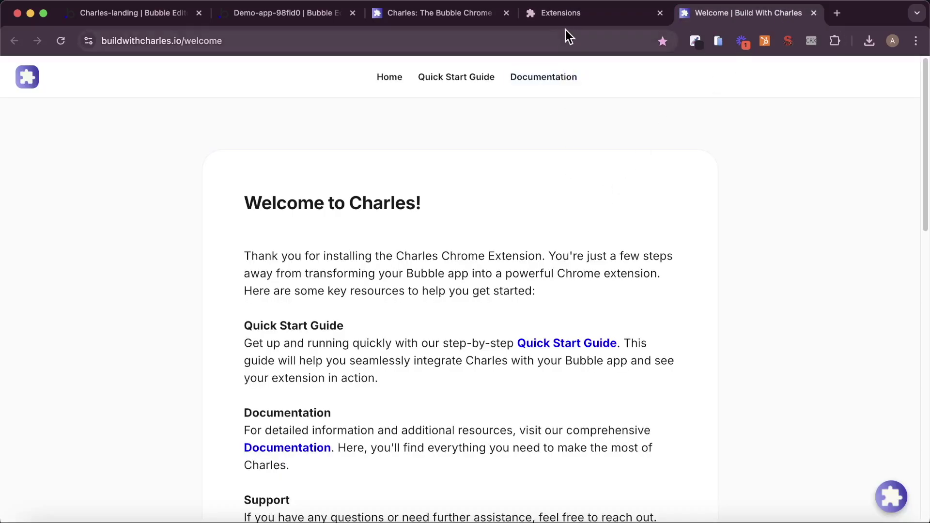
left_click(835, 41)
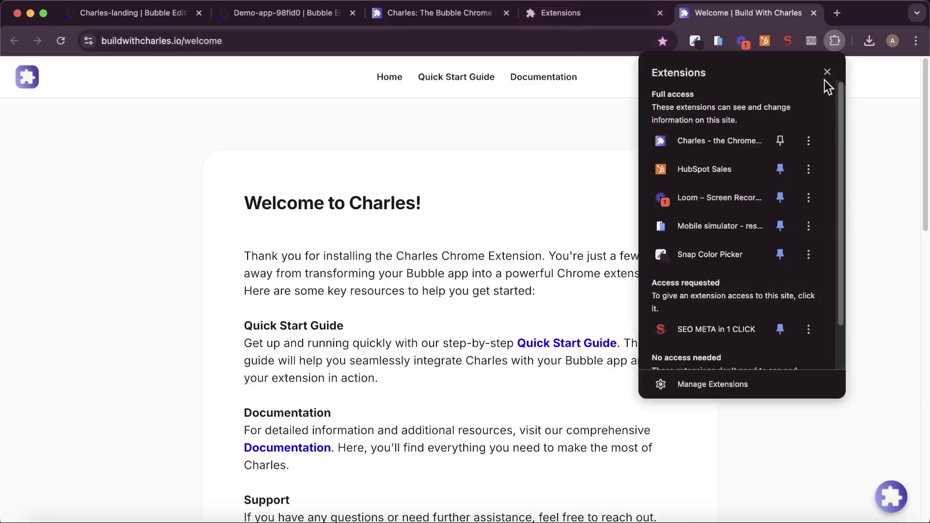
left_click(780, 140)
left_click(875, 144)
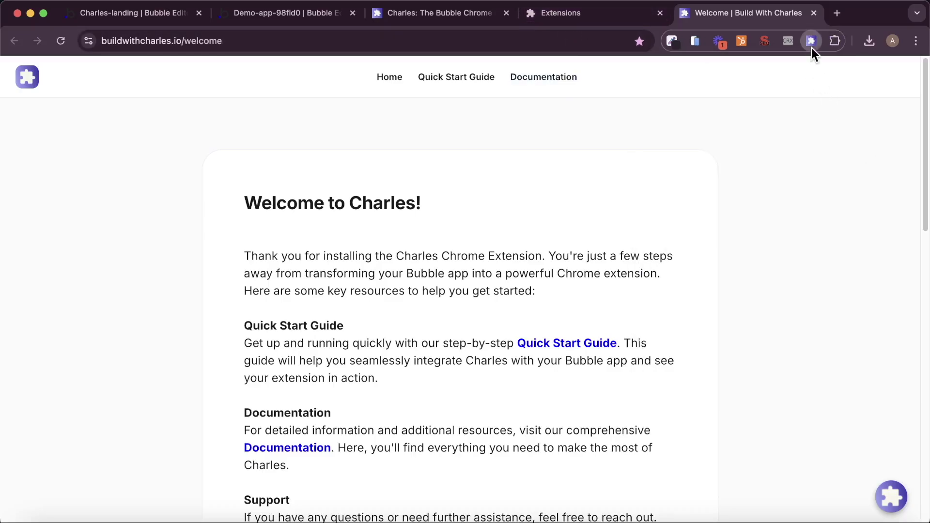
- Open the Charles extension popup and look through its features demo
left_click(812, 41)
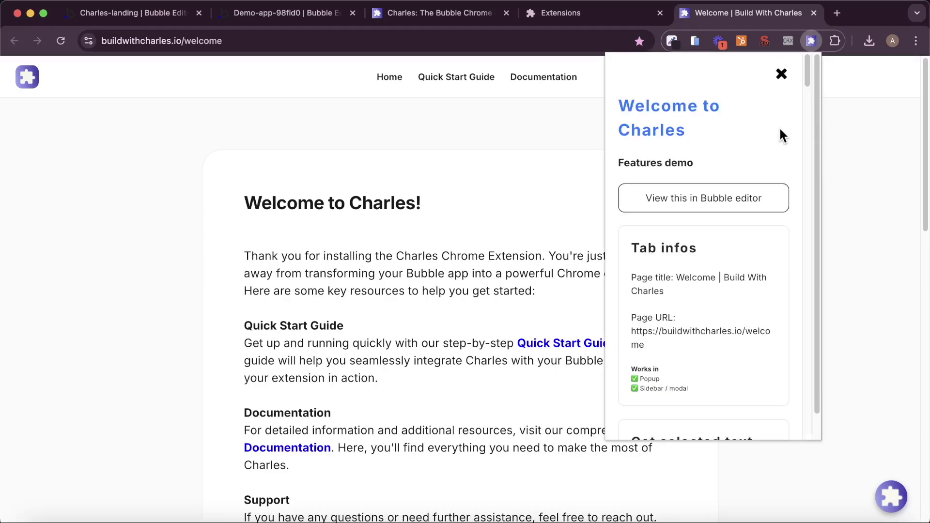
scroll(737, 144, "down", 10)
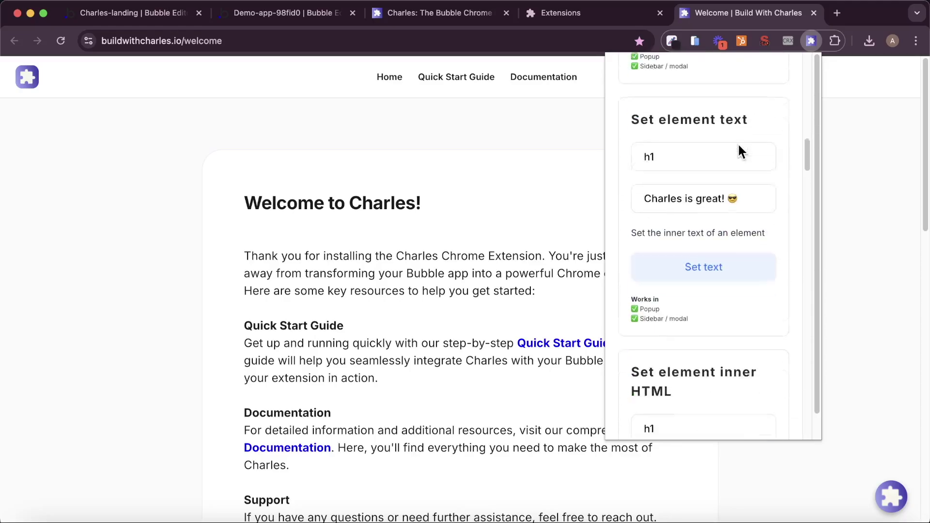
scroll(737, 142, "up", 10)
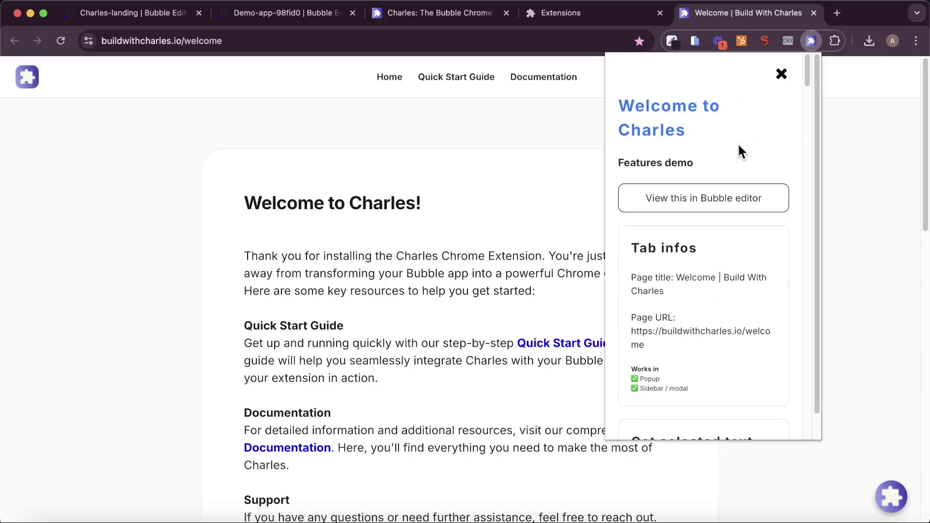
- In the Demo-app Bubble editor, add a text element reading "Component Library" to the Group - Container on the index page
left_click(314, 19)
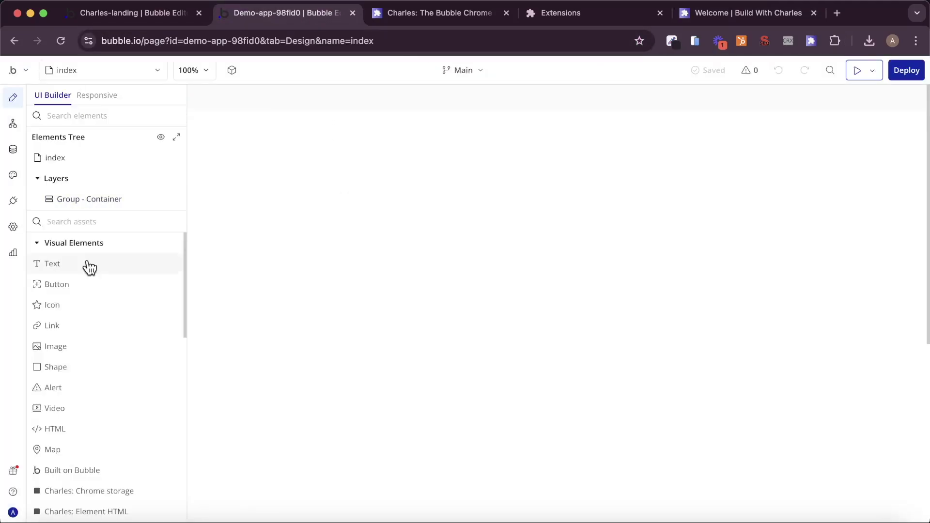
left_click_drag(88, 266, 603, 258)
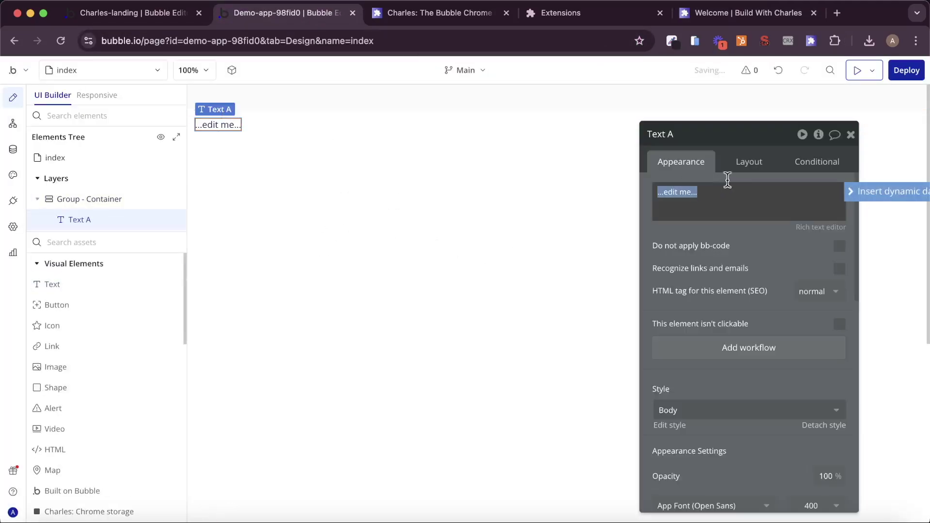
type("Comp")
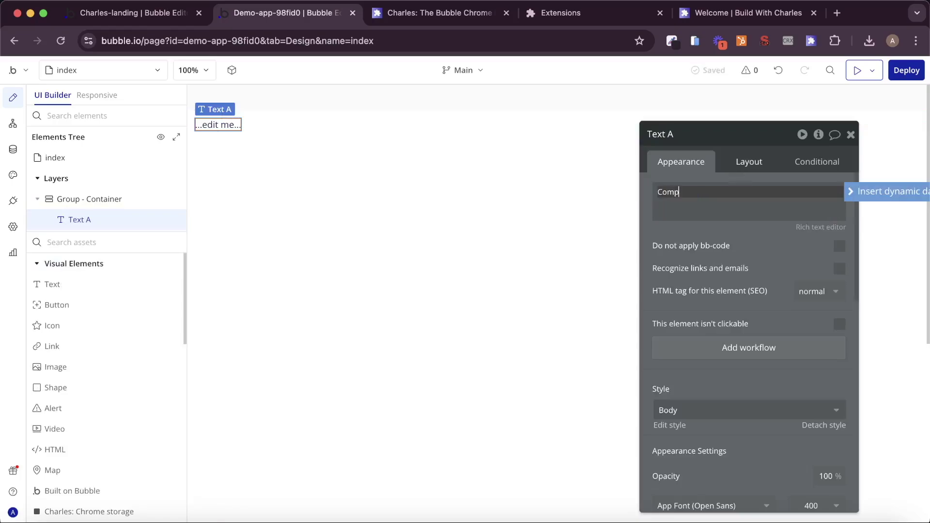
type("onen")
type("t Lb")
type("ibrary")
left_click(725, 249)
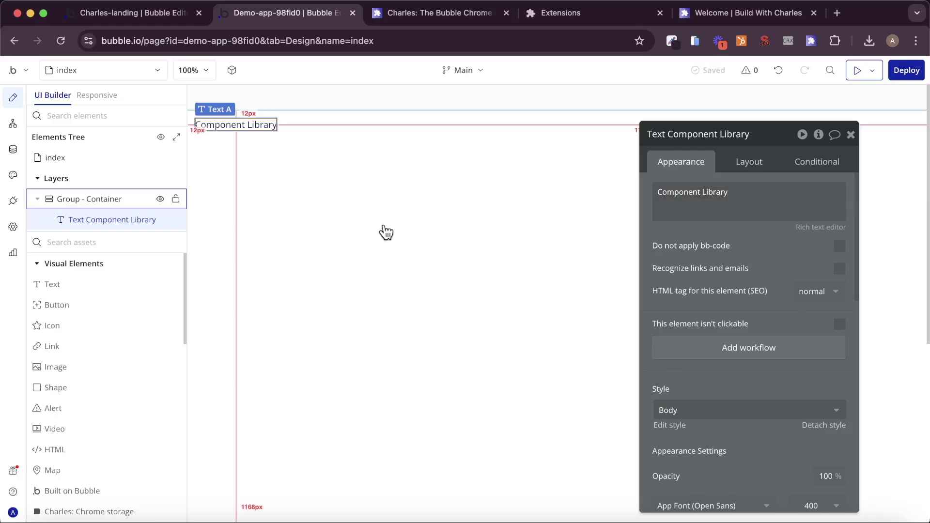
- Set the index page's default builder width to 400 and close its property editor
left_click(58, 154)
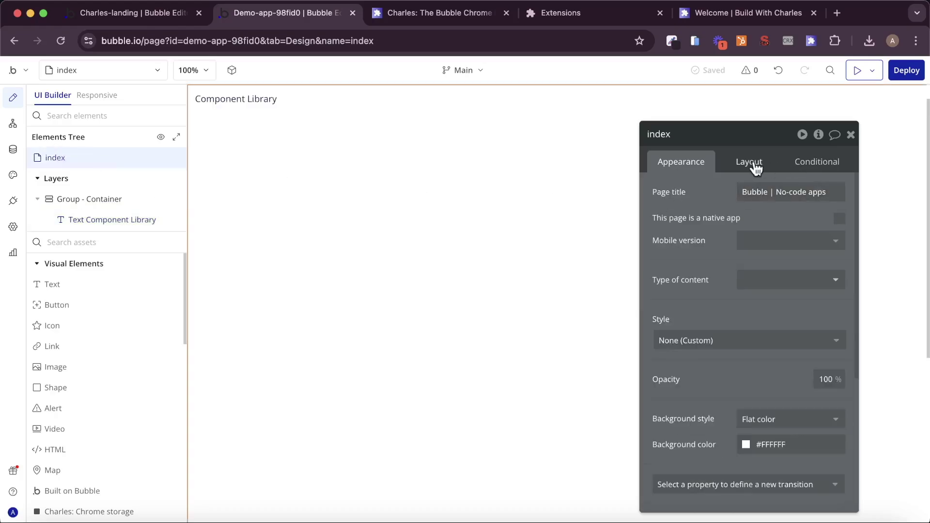
left_click(758, 167)
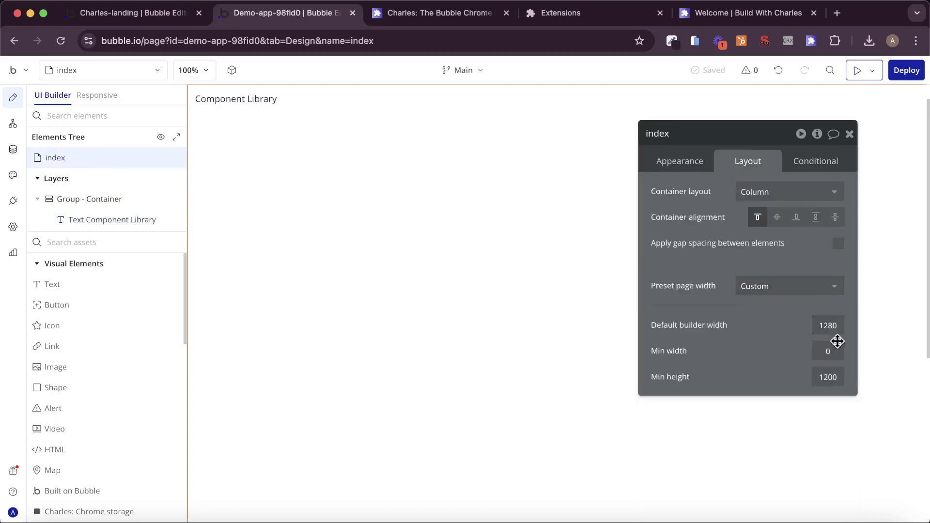
left_click(835, 326)
type("400")
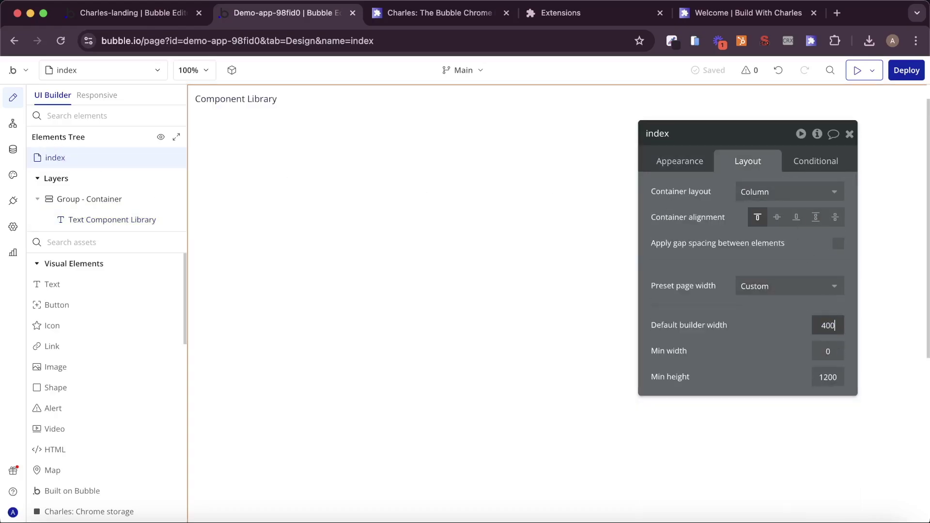
key("Return")
left_click(849, 134)
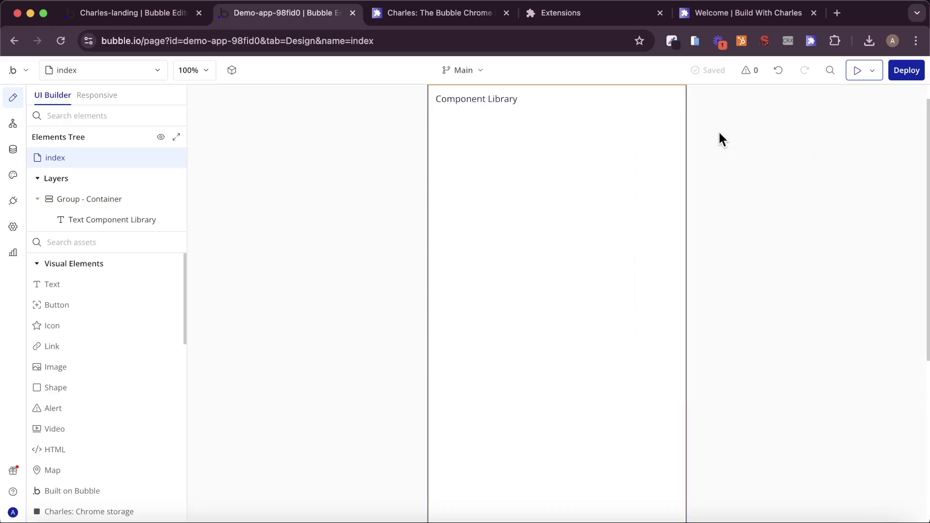
- Preview the index page and reload it without the debug_mode=true parameter in its URL
left_click(878, 71)
left_click(872, 95)
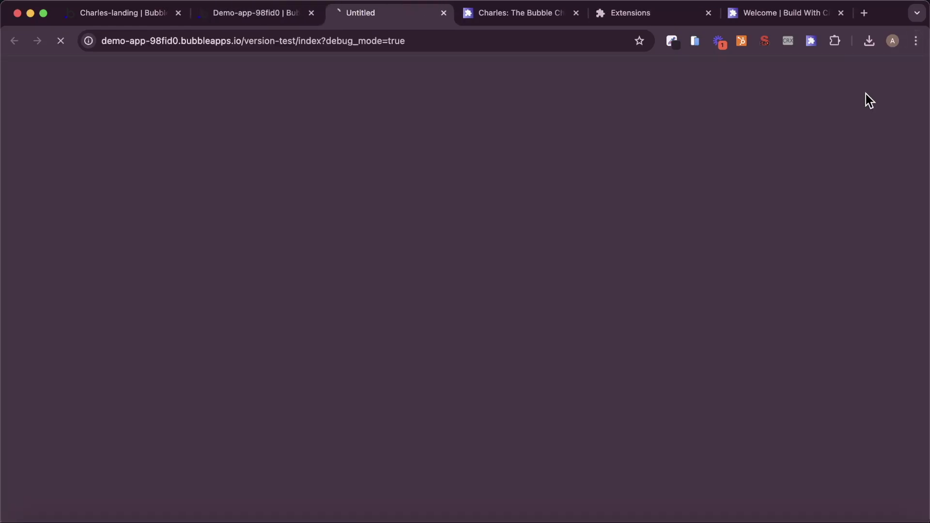
left_click(430, 39)
left_click(430, 37)
key("alt+shift+Left")
key("alt+shift+Left")
key("alt+shift+Left")
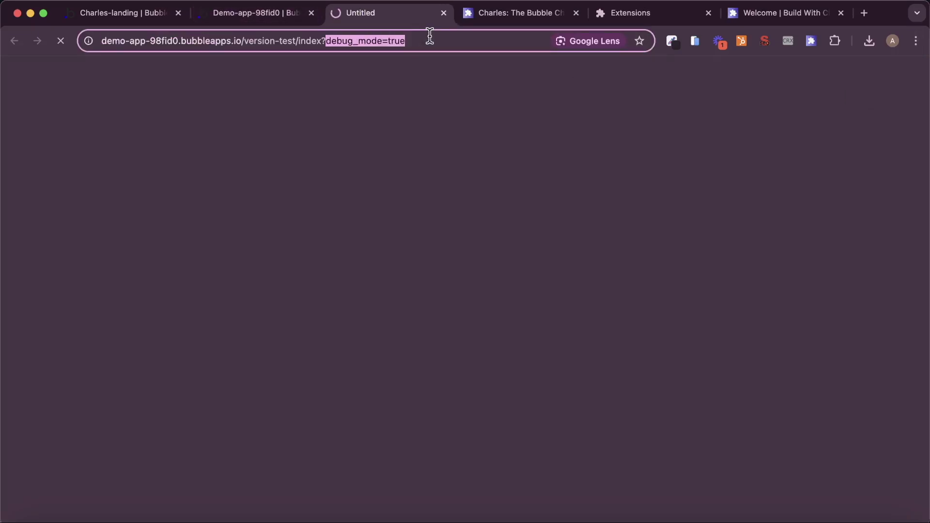
left_click(430, 36)
key("alt+shift+Left")
key("alt+shift+Left")
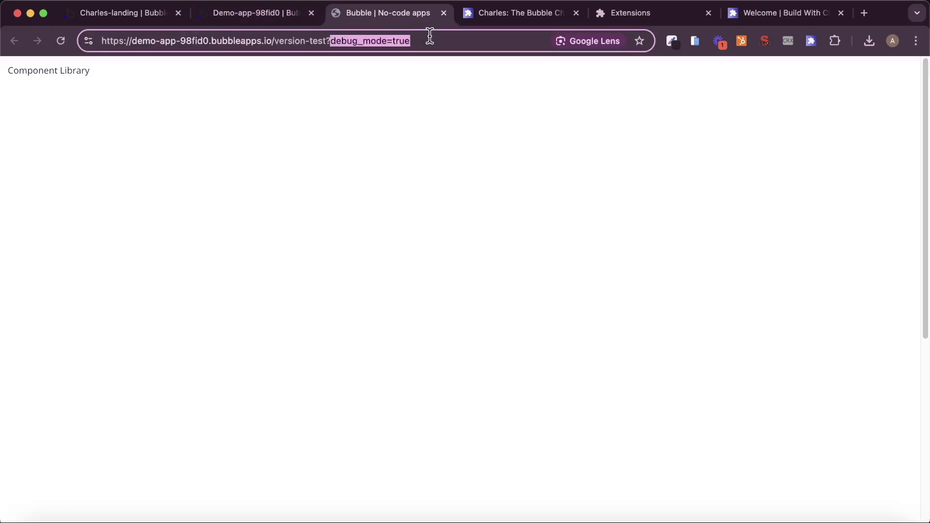
key("shift+Left")
key("BackSpace")
key("Return")
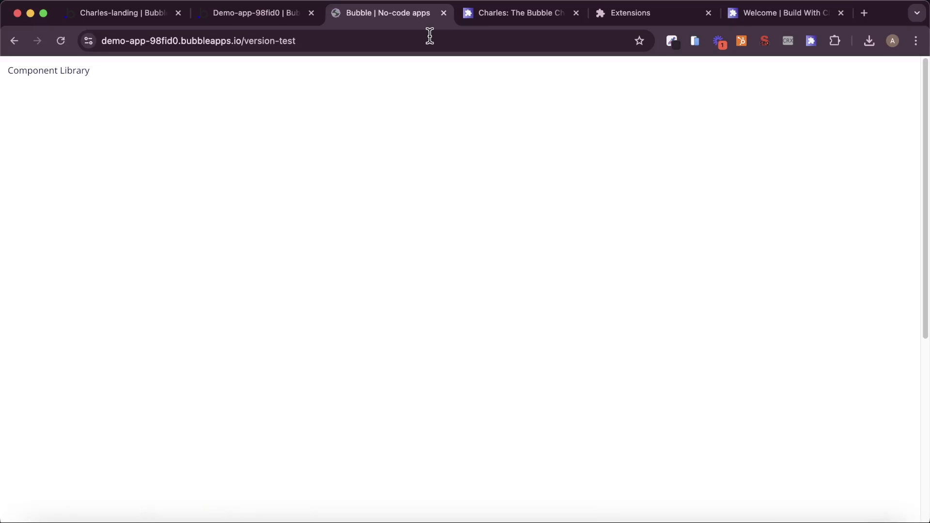
- Copy the index page's preview URL and open popup.js in Visual Studio Code
left_click(430, 36)
key("super+c")
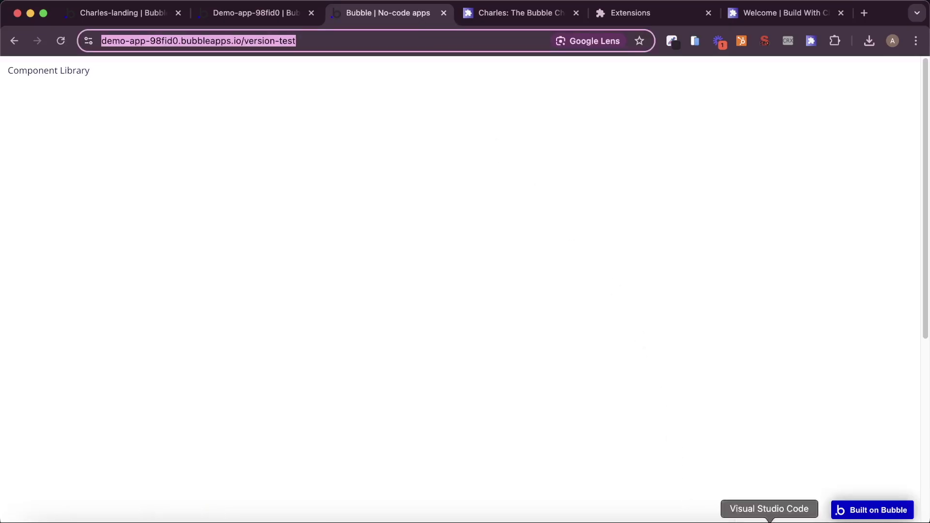
left_click(769, 521)
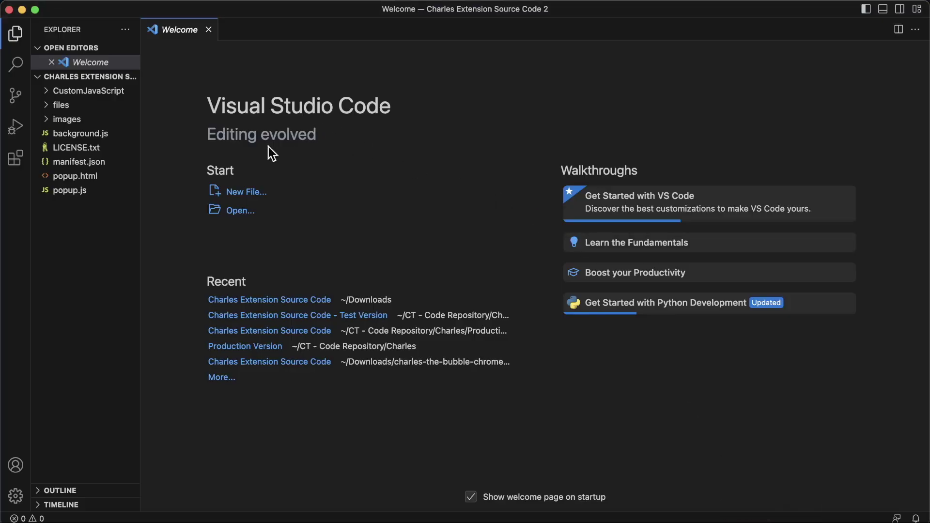
left_click(85, 196)
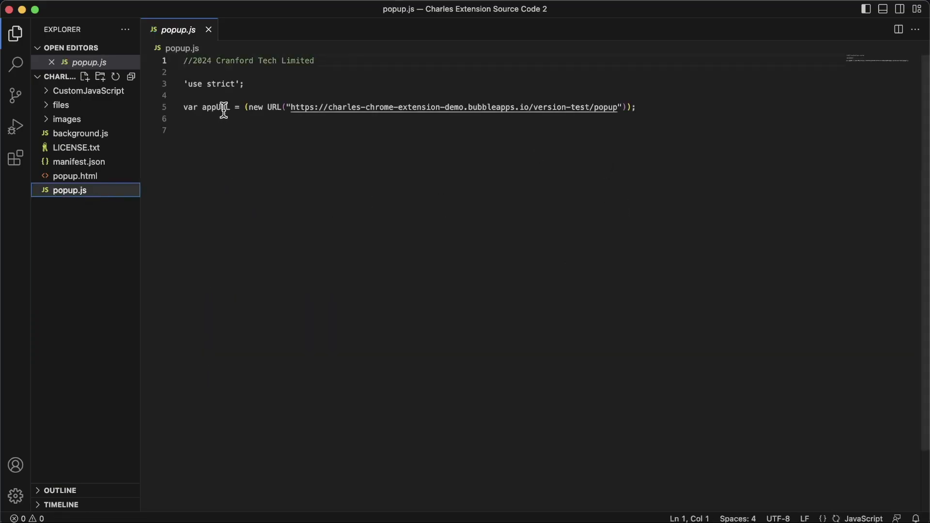
left_click(283, 107)
key("Right")
key("Right")
key("alt+shift+Right")
key("alt+shift+Right")
key("alt+shift+Right")
key("alt+shift+Right")
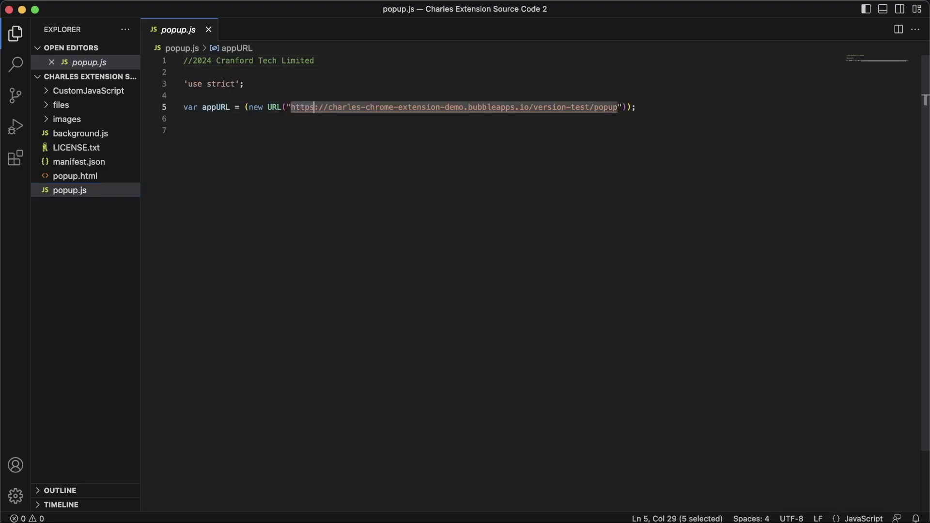
key("alt+shift+Right")
key("alt+shift+Right")
key("alt+shift+Right")
key("alt+shift+Right")
key("alt+shift+Right")
key("alt+shift+Right")
key("BackSpace")
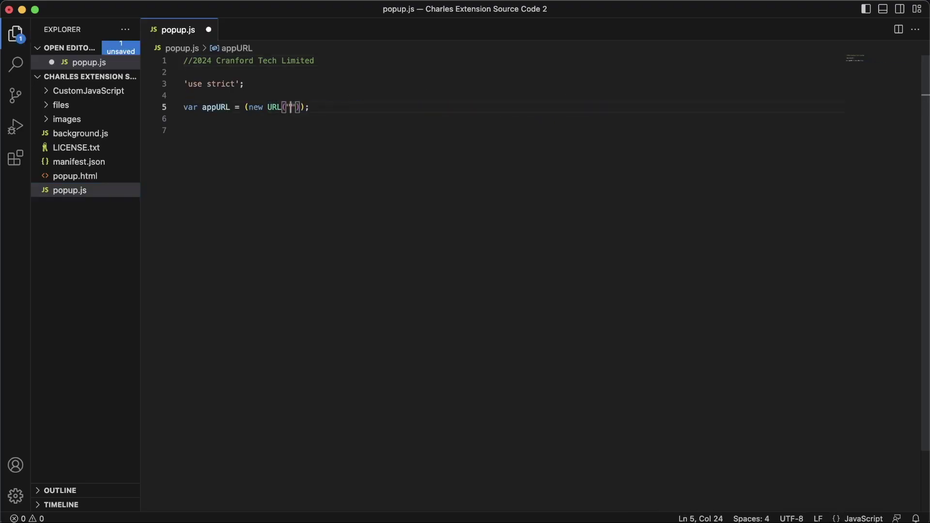
key("super+v")
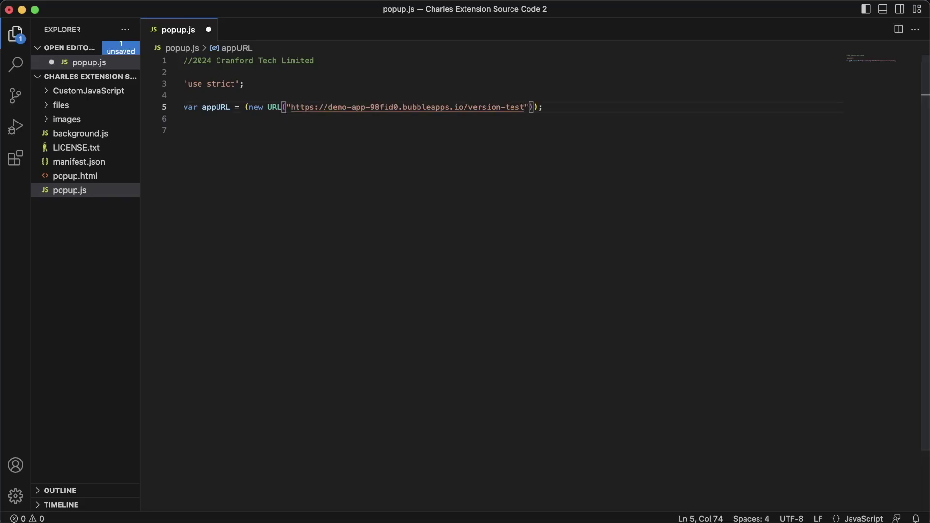
left_click(68, 1)
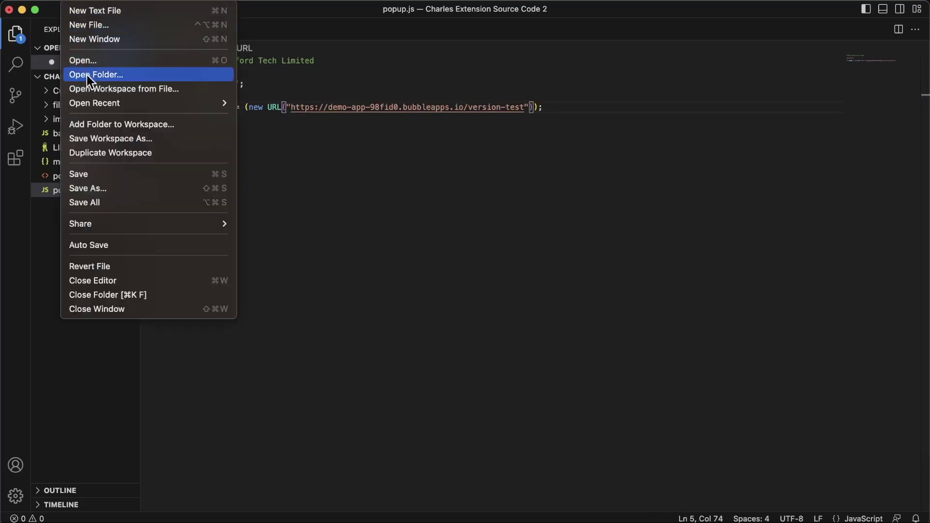
left_click(106, 176)
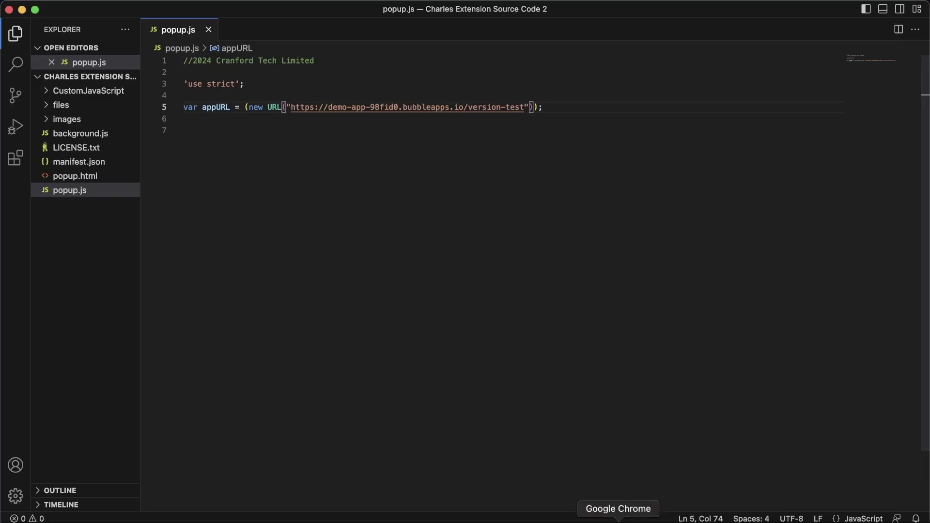
- Switch to Chrome, reload the Charles extension, and open its popup on the Charles welcome page
left_click(618, 519)
left_click(645, 15)
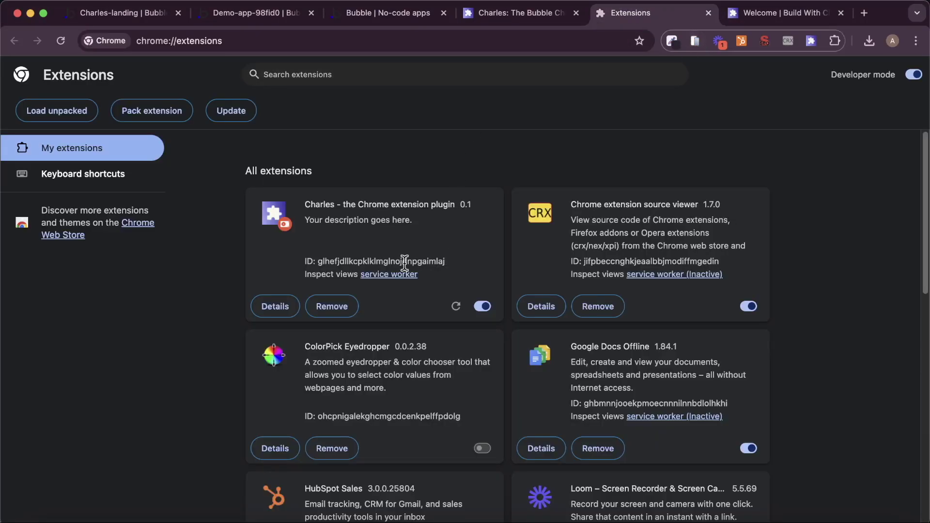
left_click(455, 308)
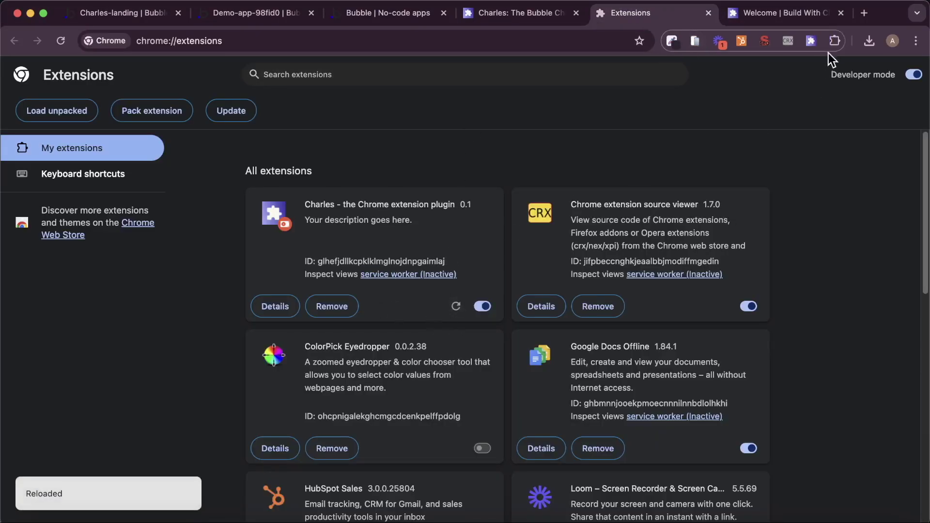
left_click(801, 21)
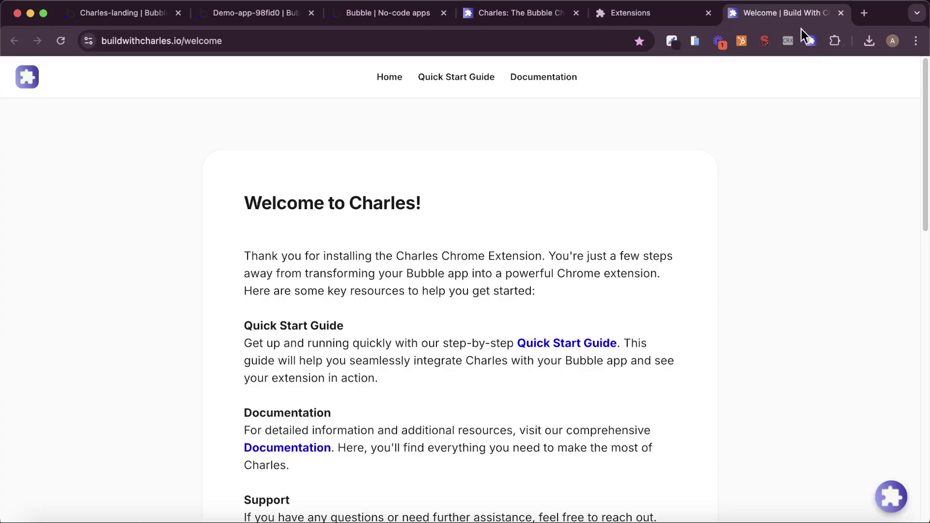
left_click(676, 24)
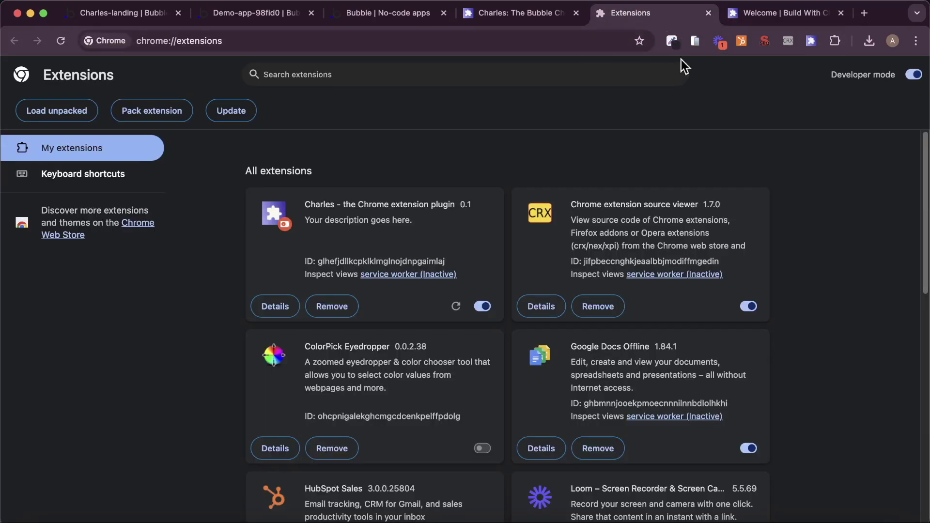
left_click(778, 15)
left_click(811, 43)
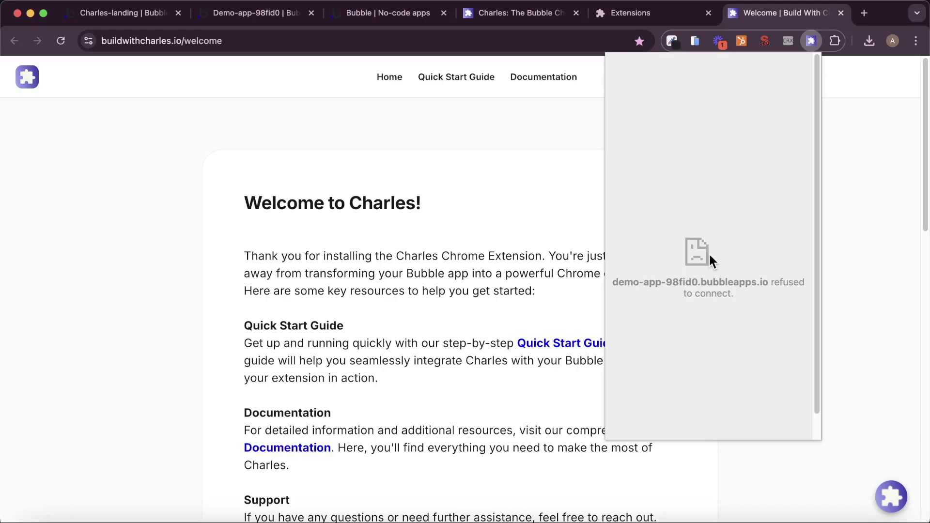
- In the Demo-app's general settings, set the X-Frame-Options rendering permission to Allow all iframes
left_click(260, 12)
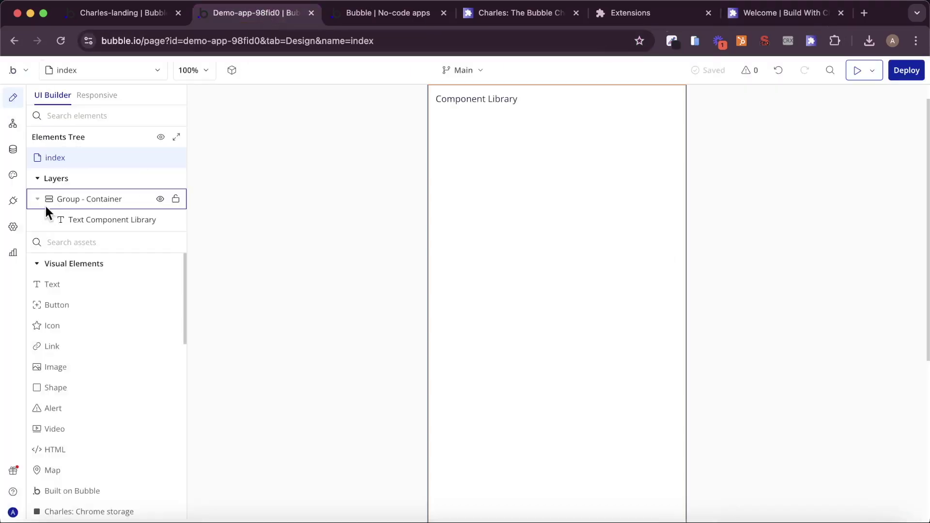
left_click(15, 226)
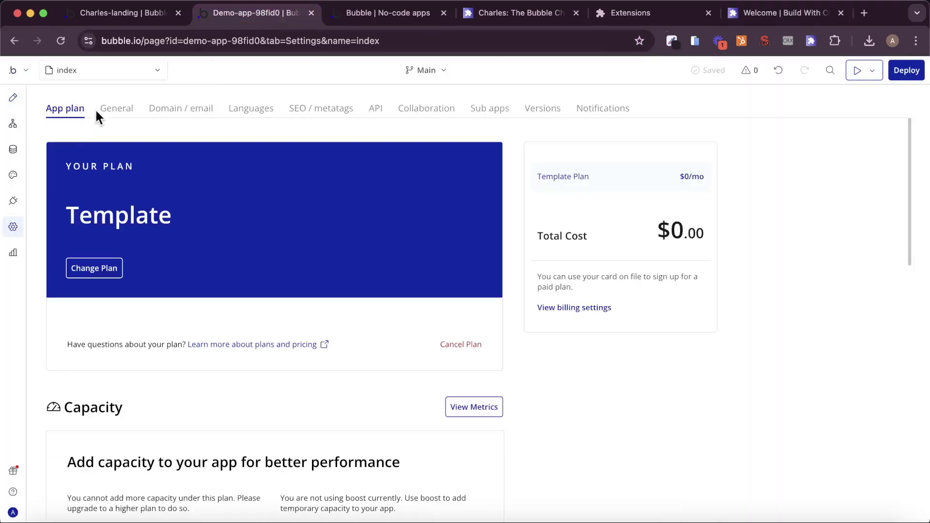
left_click(108, 103)
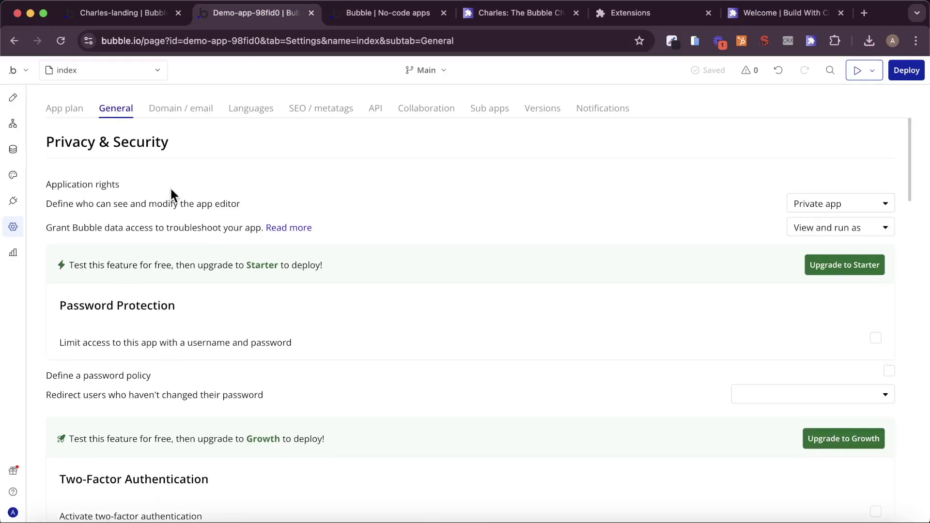
scroll(170, 188, "down", 5)
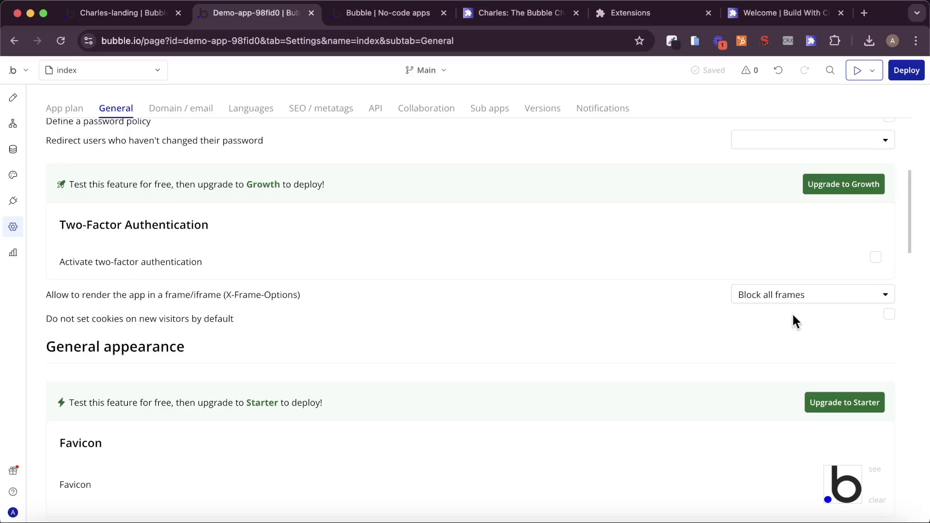
left_click(800, 296)
left_click(789, 357)
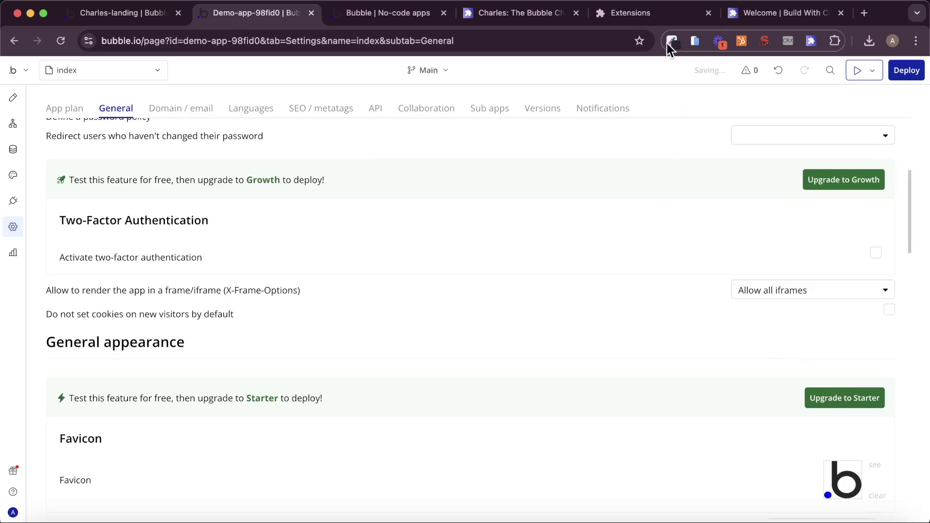
- Check the extension popup on the Charles download page and close it
left_click(523, 15)
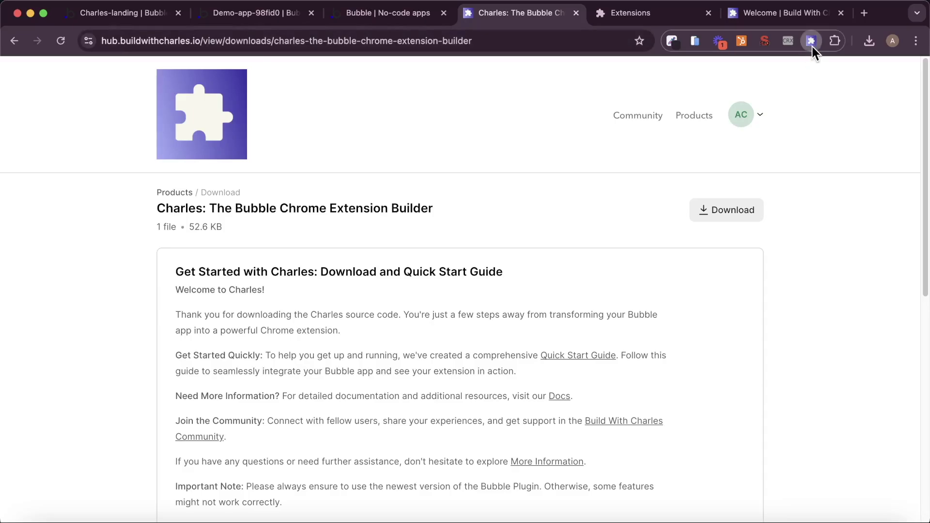
left_click(811, 41)
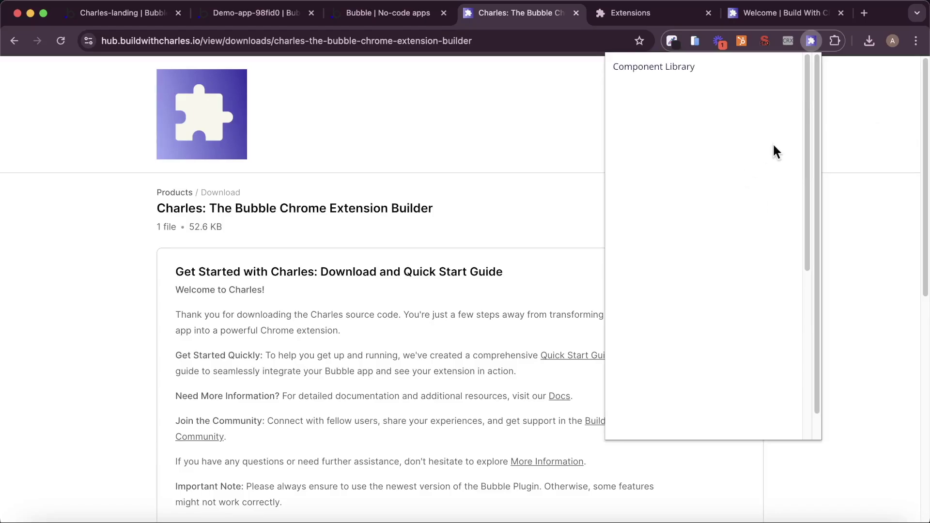
left_click(850, 137)
- Return to the Demo-app's index page design and look at Bubble's built-in UI components library
left_click(257, 13)
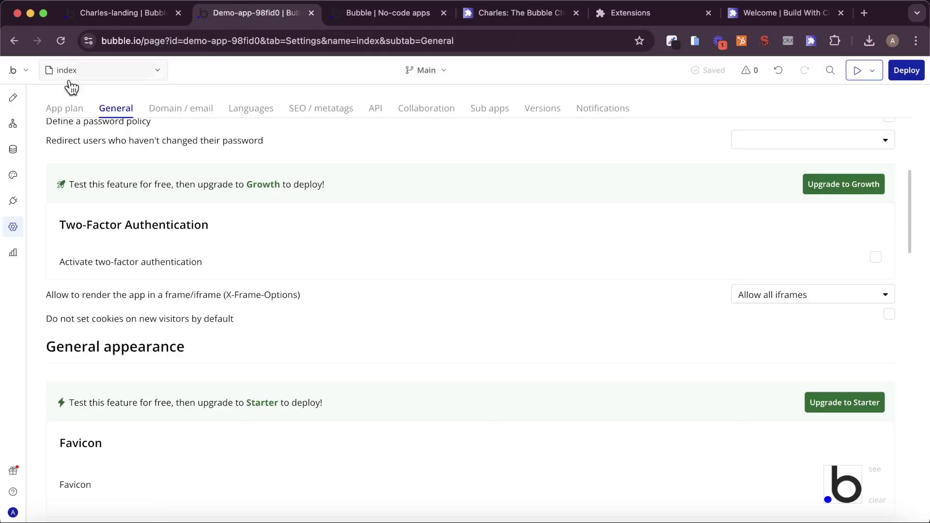
left_click(17, 96)
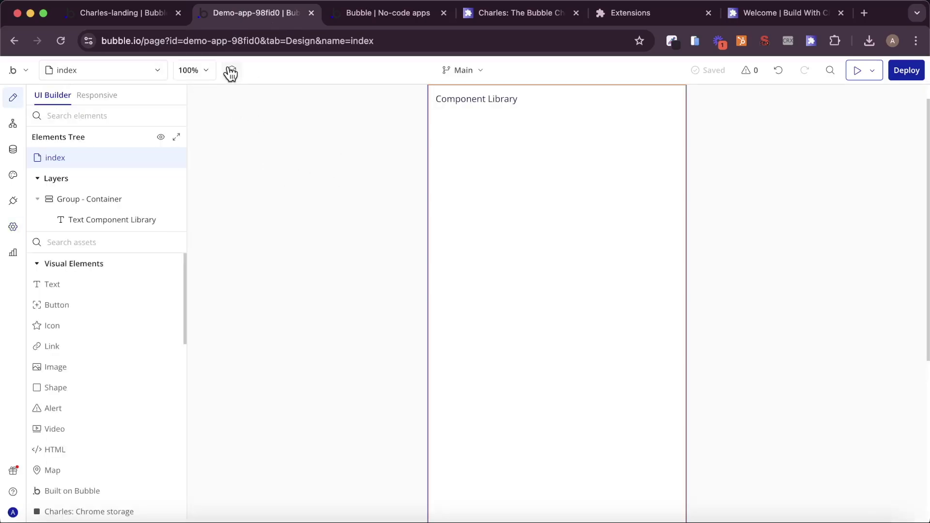
left_click(231, 71)
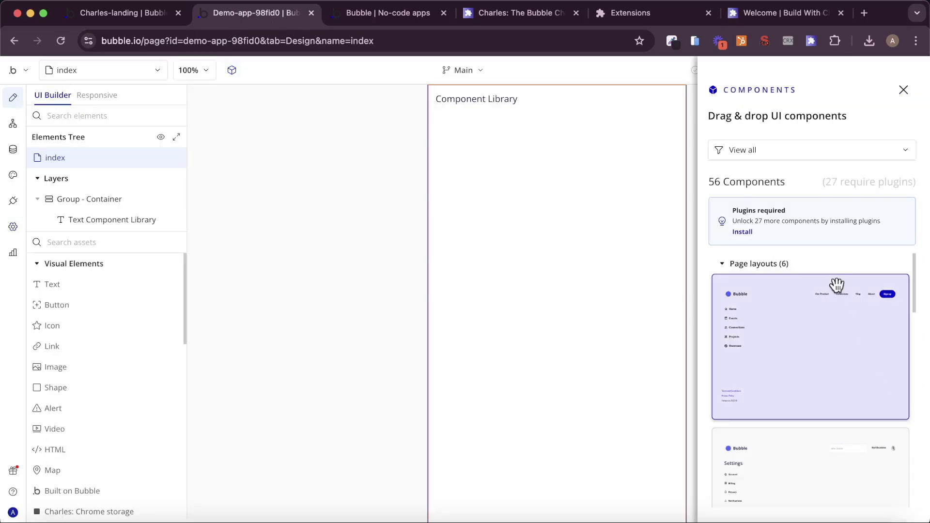
left_click(903, 91)
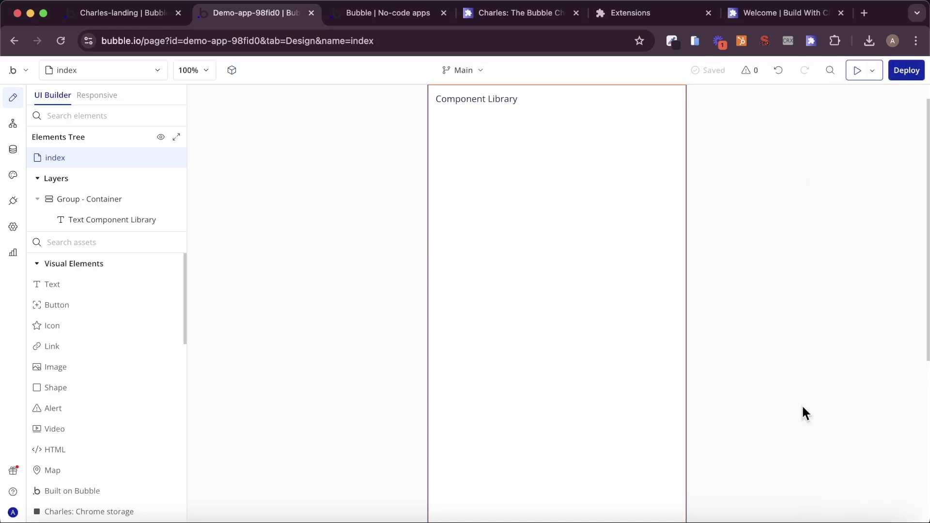
- In Visual Studio Code, open background.js and uncomment the four SIDE BAR code lines, from chrome.action.onClicked.addListener through isPopupVisible = false
left_click(768, 516)
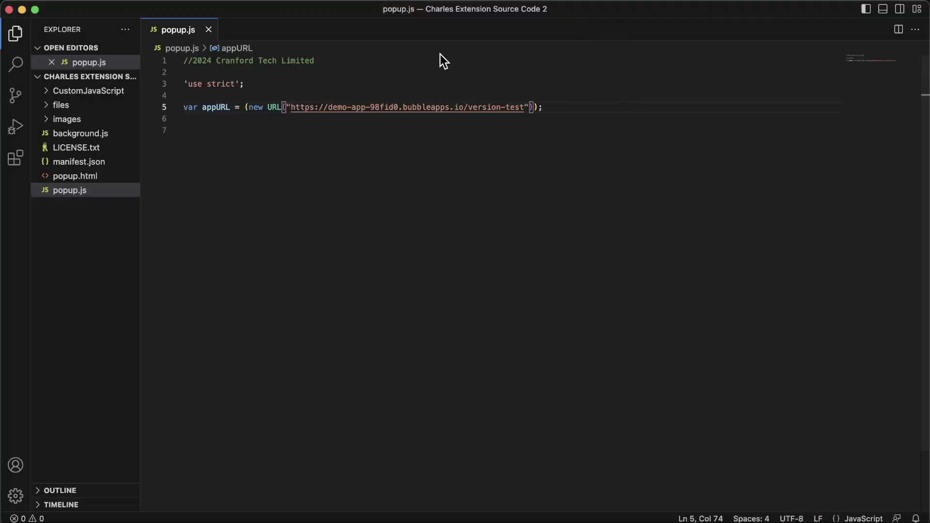
left_click(84, 138)
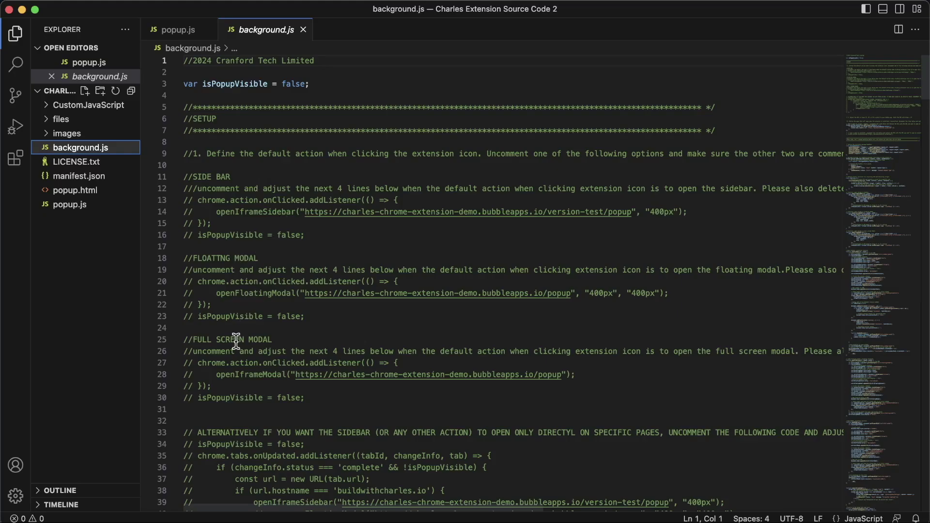
left_click(202, 196)
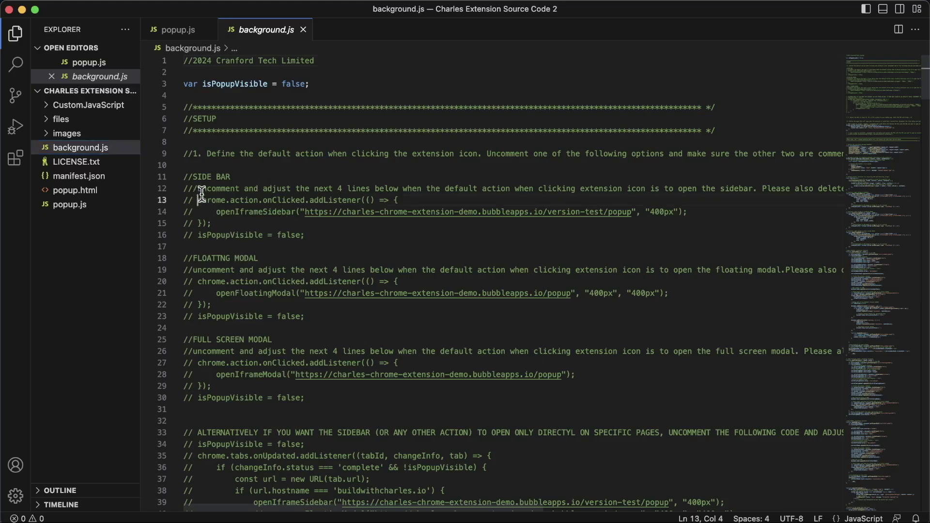
key("Left")
key("Left")
key("Left")
key("Down")
key("Down")
key("Down")
key("Down")
key("Up")
key("Up")
key("Up")
key("Up")
key("Right")
key("Right")
key("BackSpace")
key("BackSpace")
key("BackSpace")
key("Down")
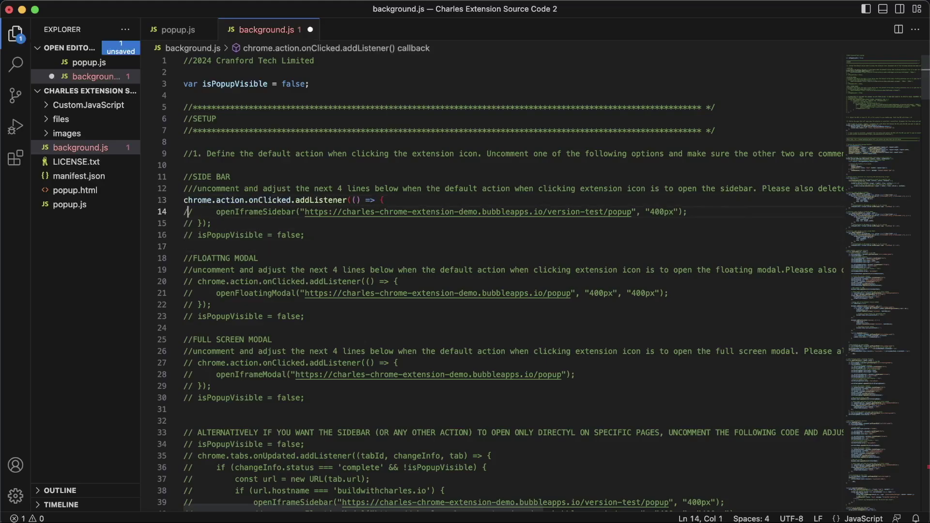
key("BackSpace")
key("BackSpace")
key("Down")
key("Right")
key("Right")
key("Right")
key("BackSpace")
key("BackSpace")
key("BackSpace")
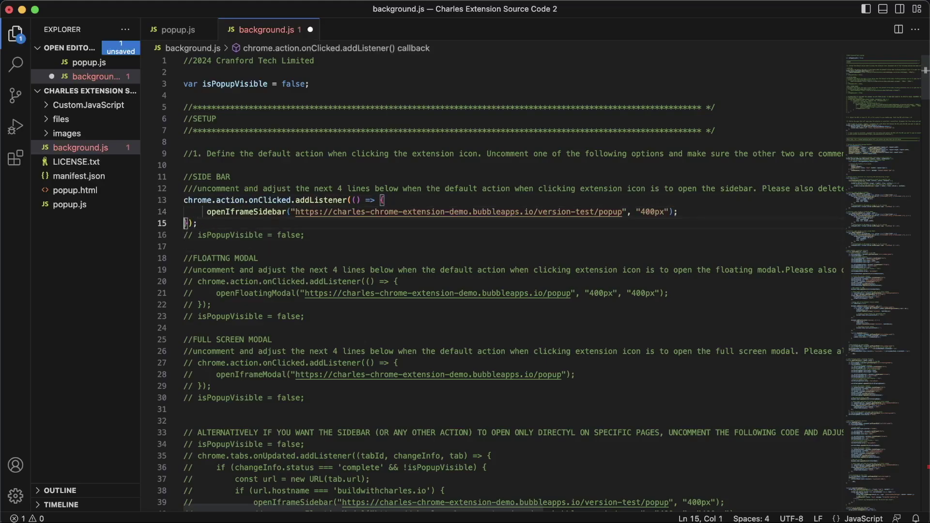
key("Down")
key("Right")
key("BackSpace")
key("BackSpace")
key("BackSpace")
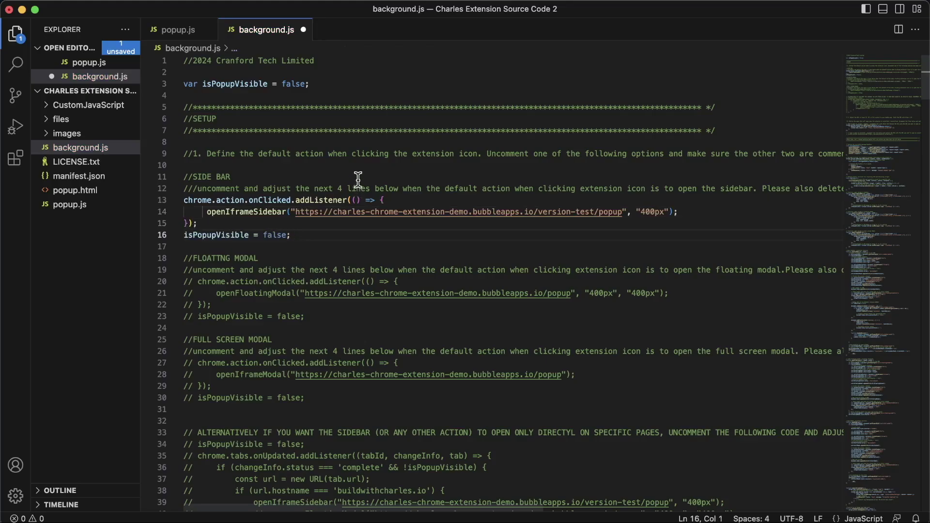
left_click(768, 226)
key("Up")
key("alt+Right")
key("alt+Right")
key("alt+shift+Right")
key("alt+shift+Right")
key("alt+shift+Right")
key("alt+shift+Right")
key("alt+shift+Right")
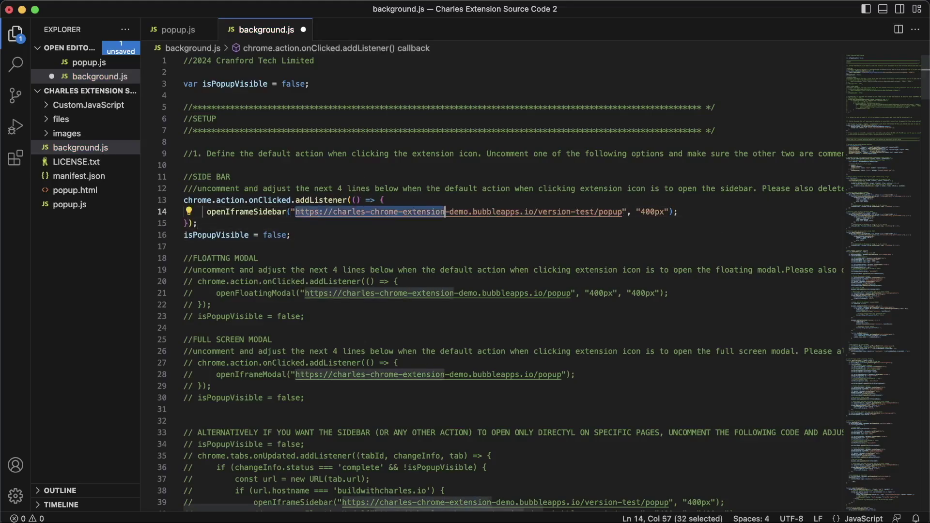
key("alt+shift+Right")
key("alt+shift+Right")
key("alt+shift+Right")
key("alt+shift+Right")
key("alt+shift+Right")
key("alt+shift+Right")
type("https://demo-app-98fid0.bubbleapps.io/version-test")
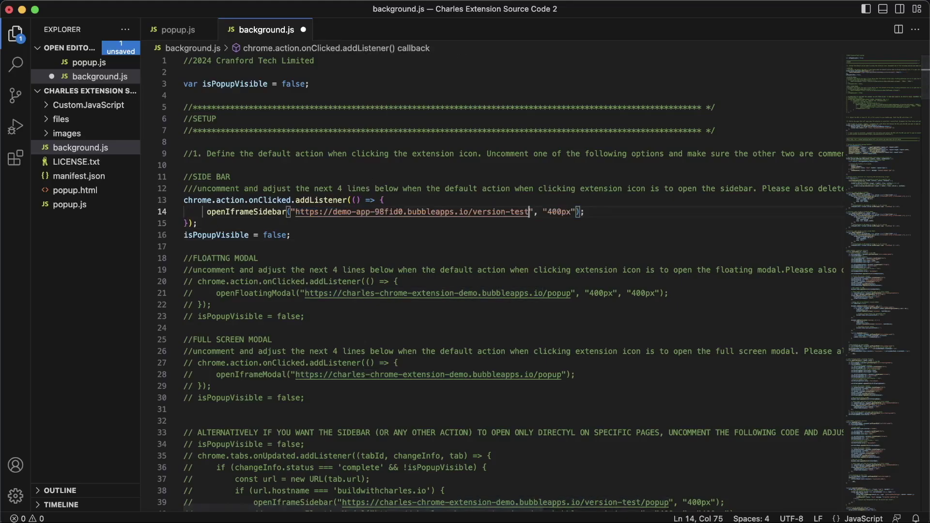
left_click(76, 0)
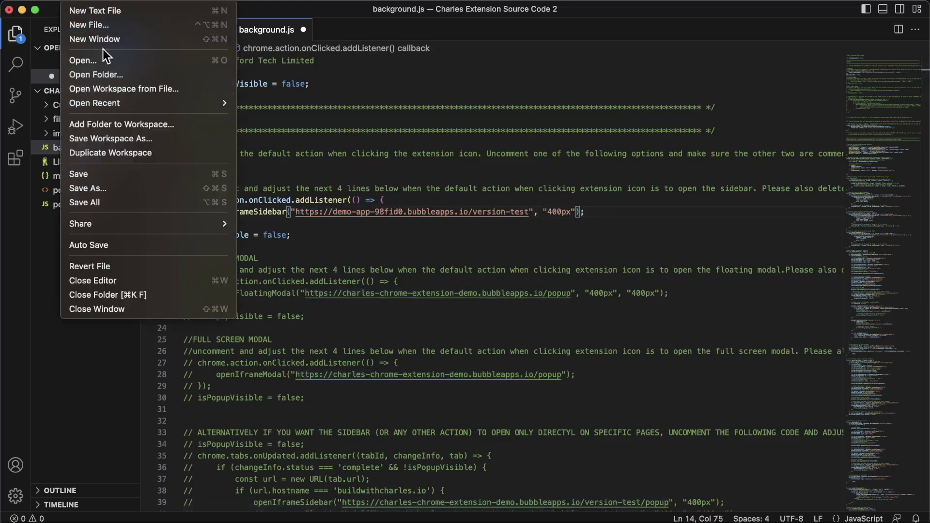
left_click(104, 178)
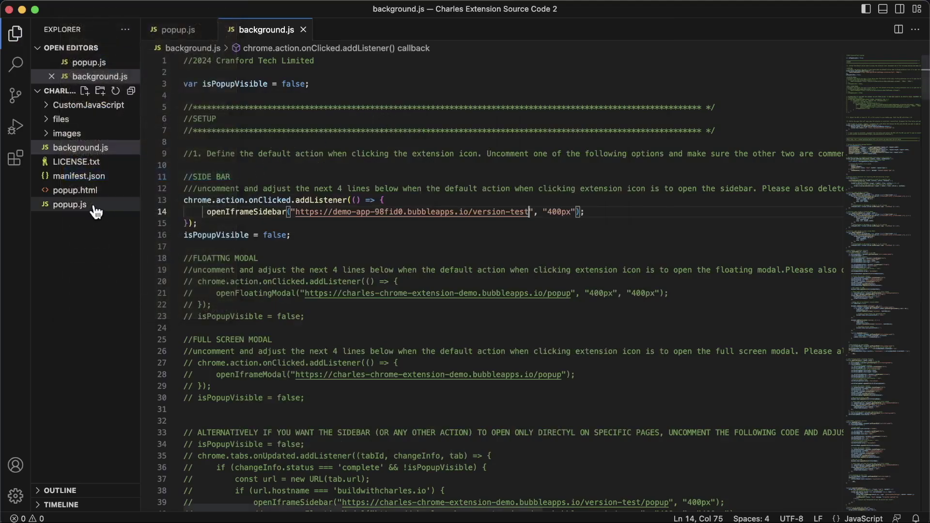
- In manifest.json, delete the "default_popup": "popup.html" line from the action block and save the file
left_click(98, 178)
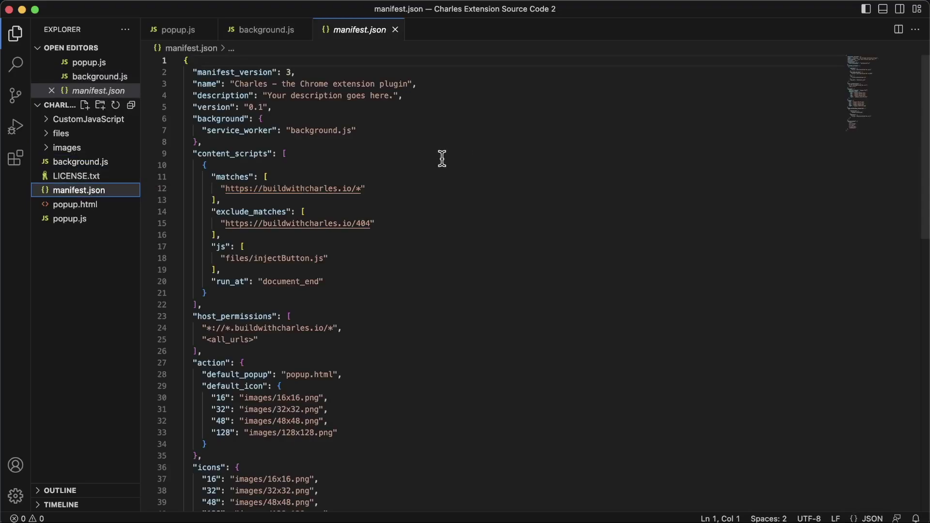
scroll(351, 147, "down", 7)
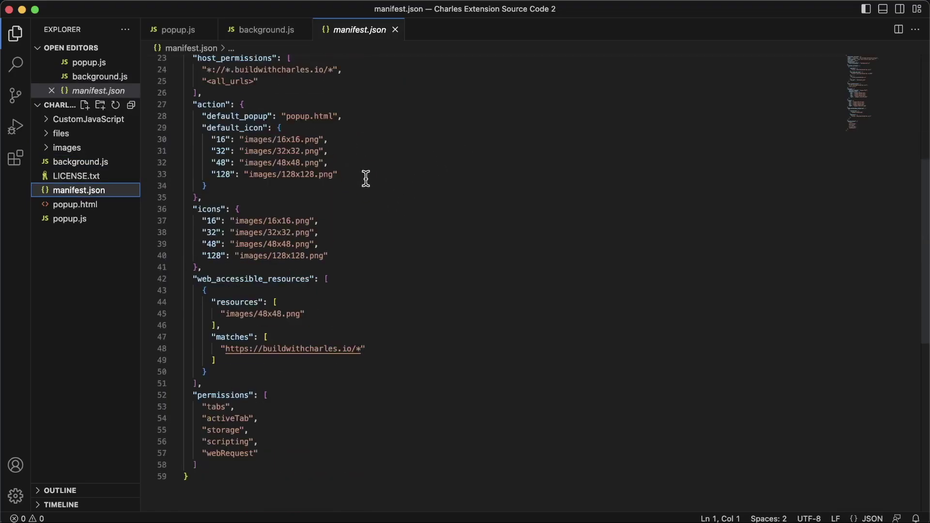
scroll(325, 158, "up", 7)
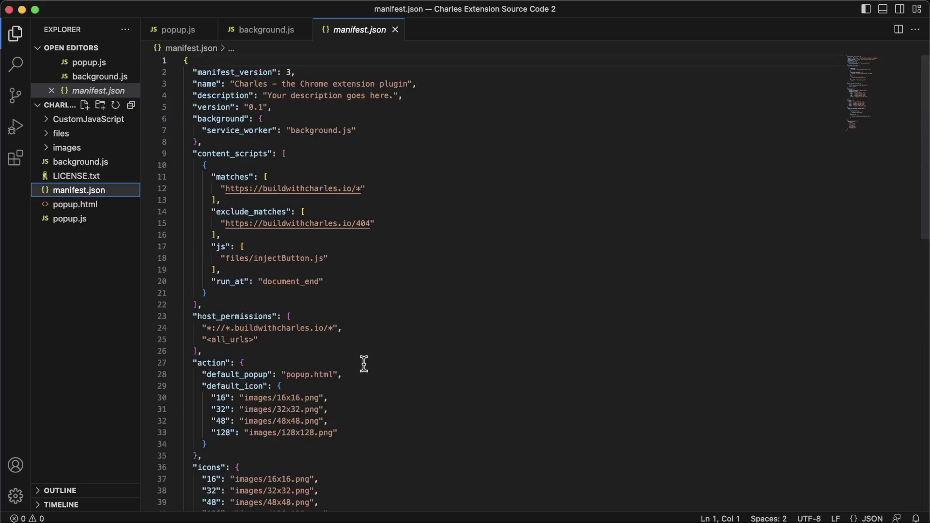
left_click(352, 375)
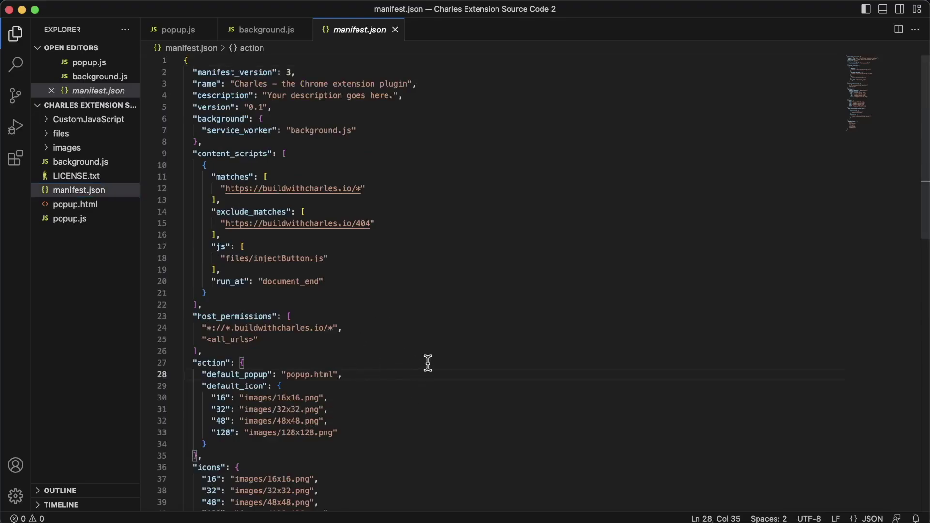
key("shift+Home")
key("shift+Home")
key("BackSpace")
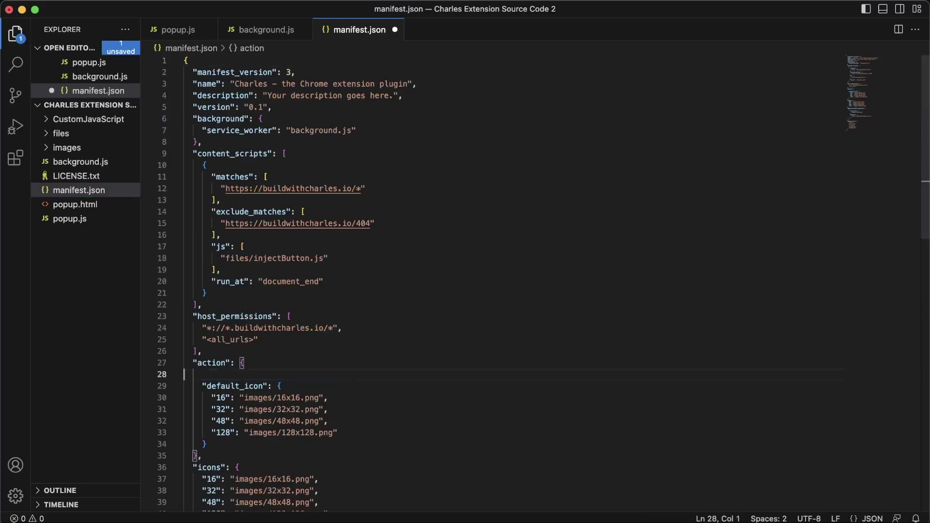
key("BackSpace")
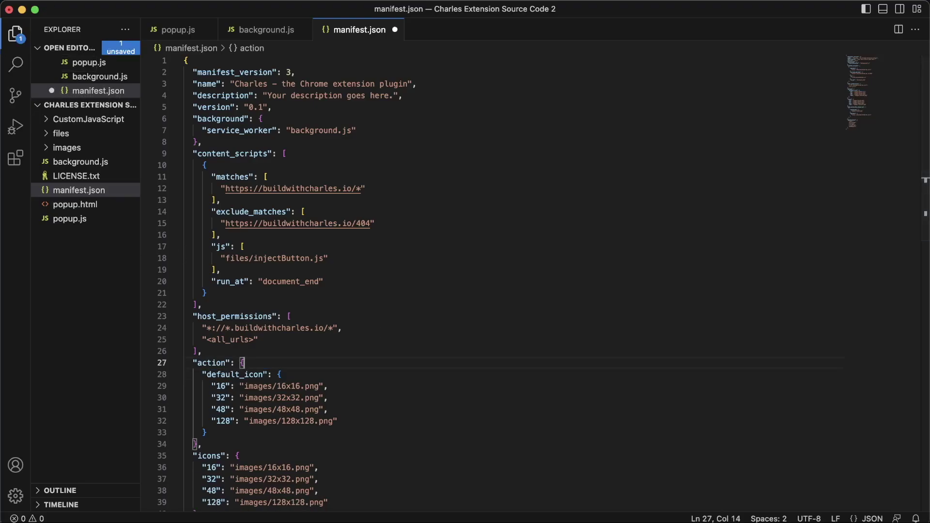
left_click(45, 5)
left_click(104, 176)
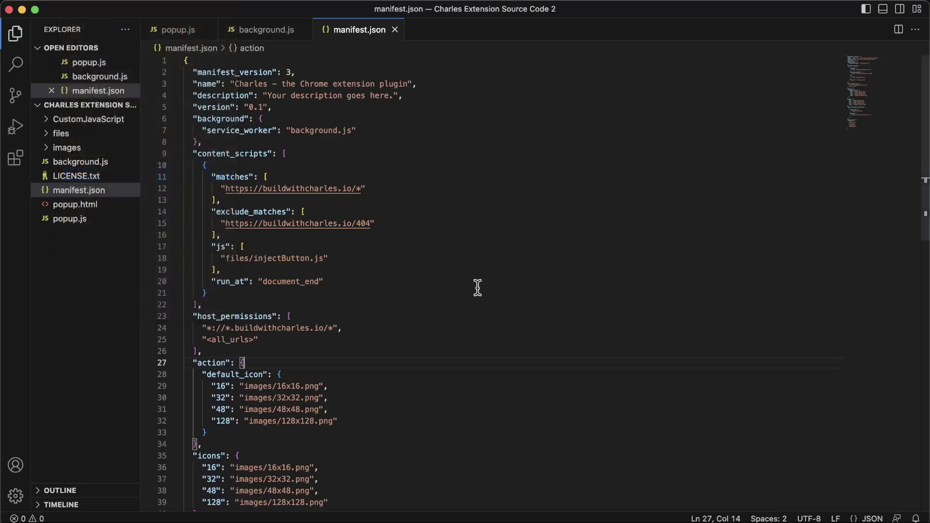
- Switch to Chrome, reload the Charles extension on the Extensions page, and open its sidebar on the Charles welcome page
left_click(618, 521)
left_click(605, 13)
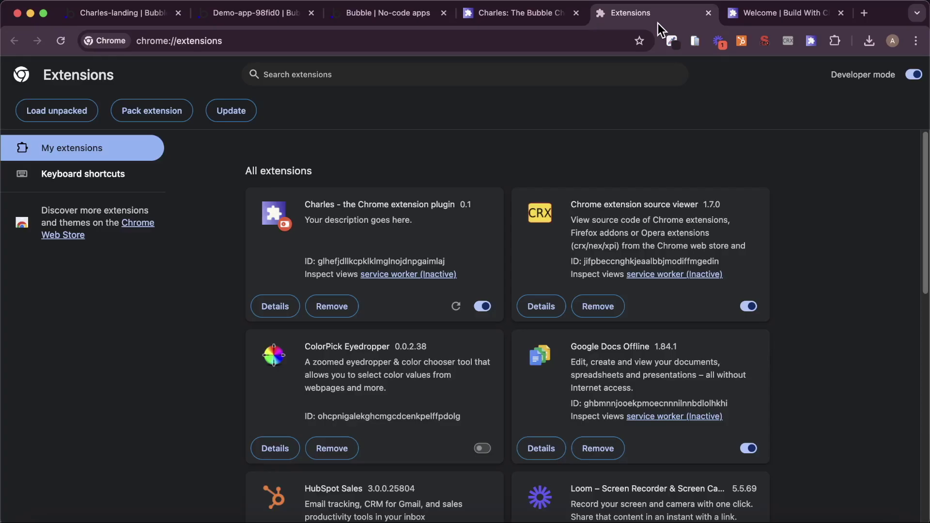
left_click(456, 306)
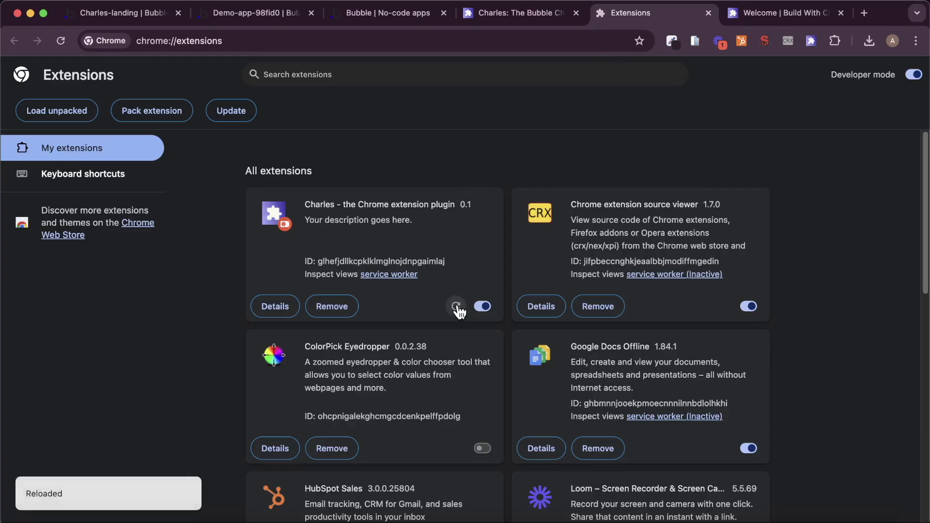
left_click(735, 20)
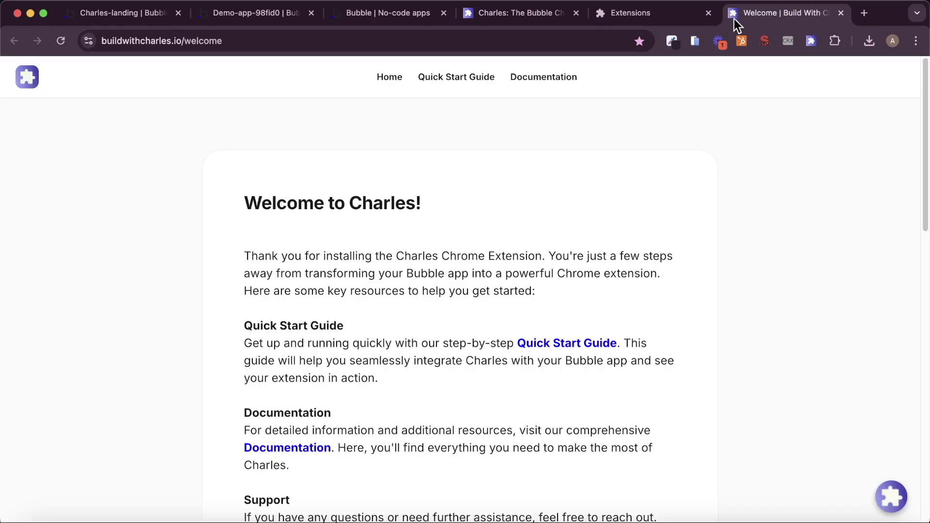
left_click(811, 42)
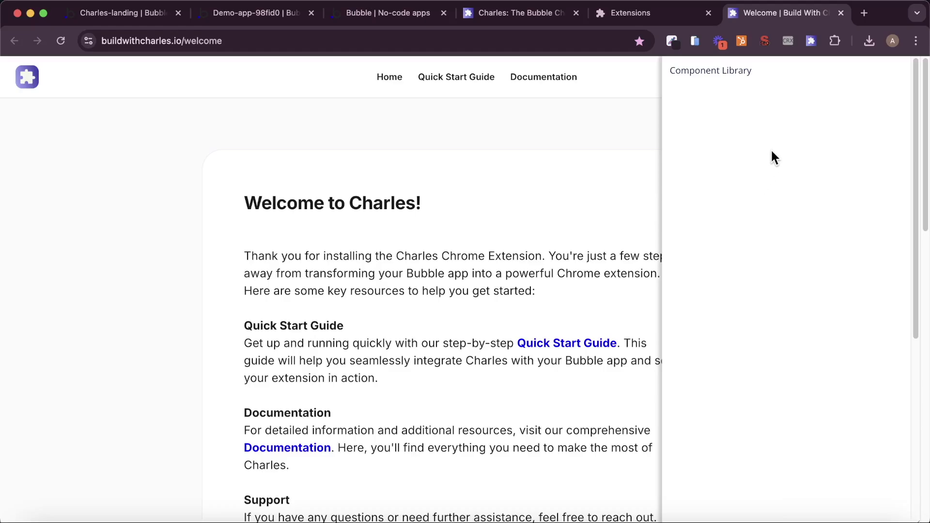
- In the Demo-app's database, create a new data type called Component
left_click(257, 17)
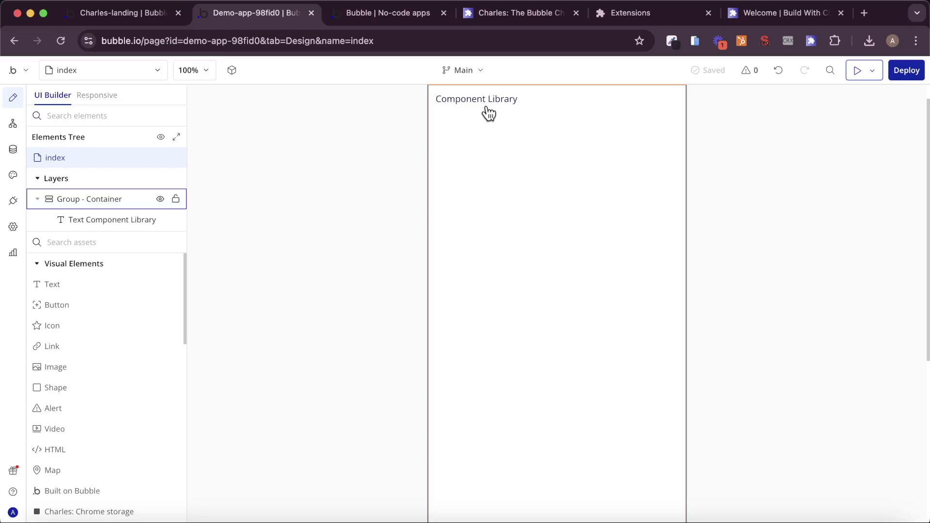
left_click(8, 153)
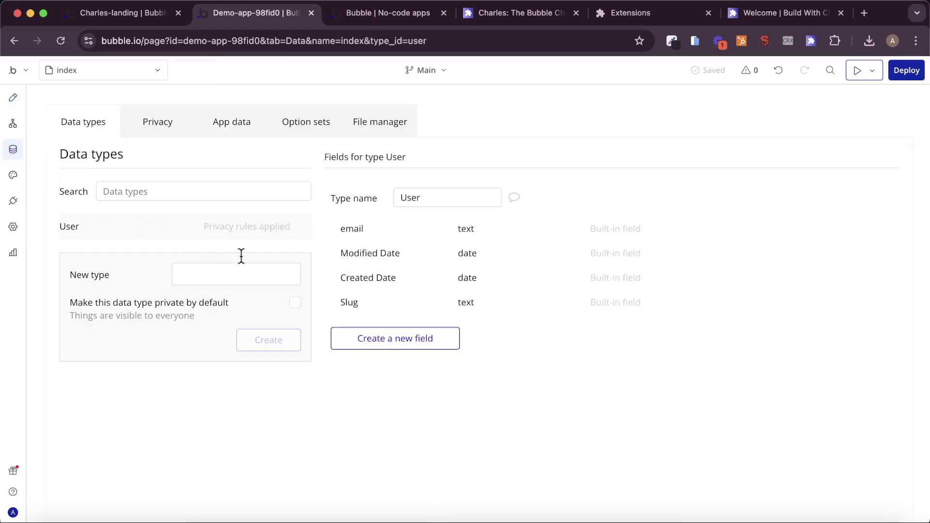
left_click(227, 277)
type("Compoenent")
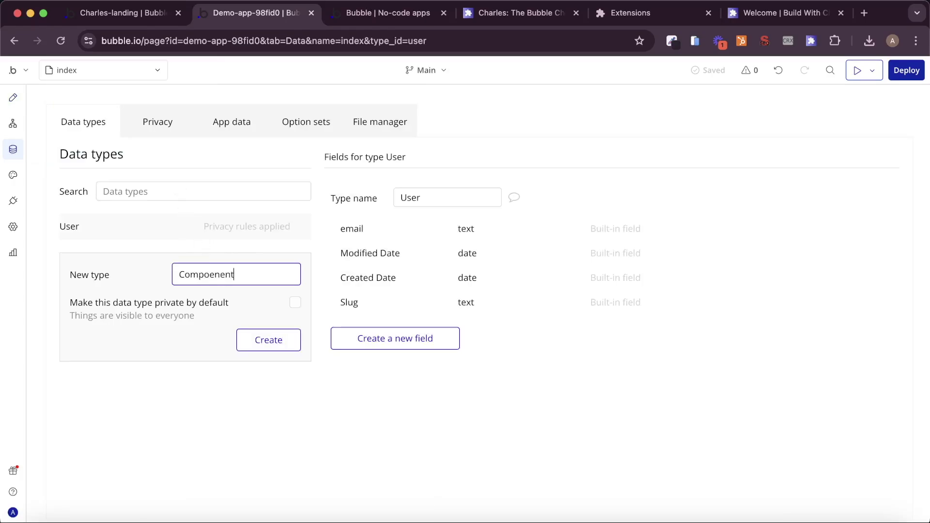
key("BackSpace")
key("BackSpace")
type("nen")
left_click(261, 340)
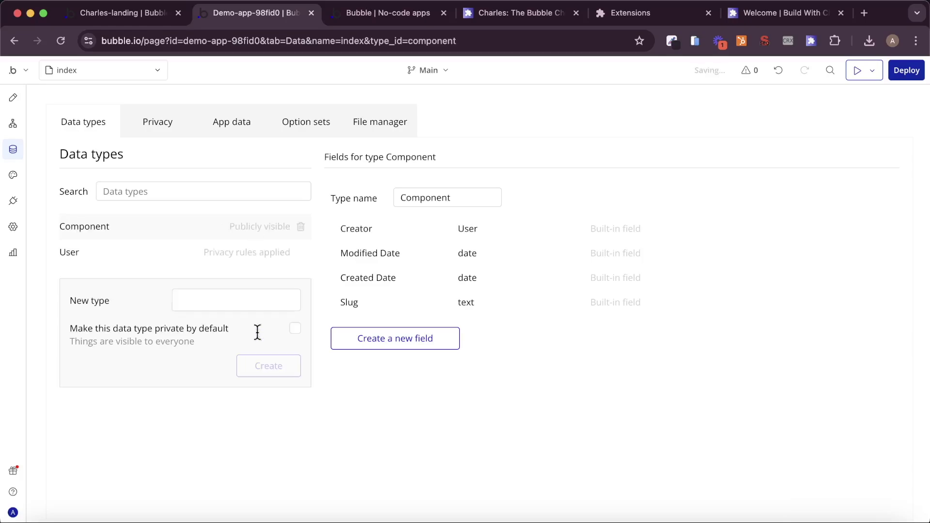
- Add a text field called Name to the Component data type
left_click(422, 338)
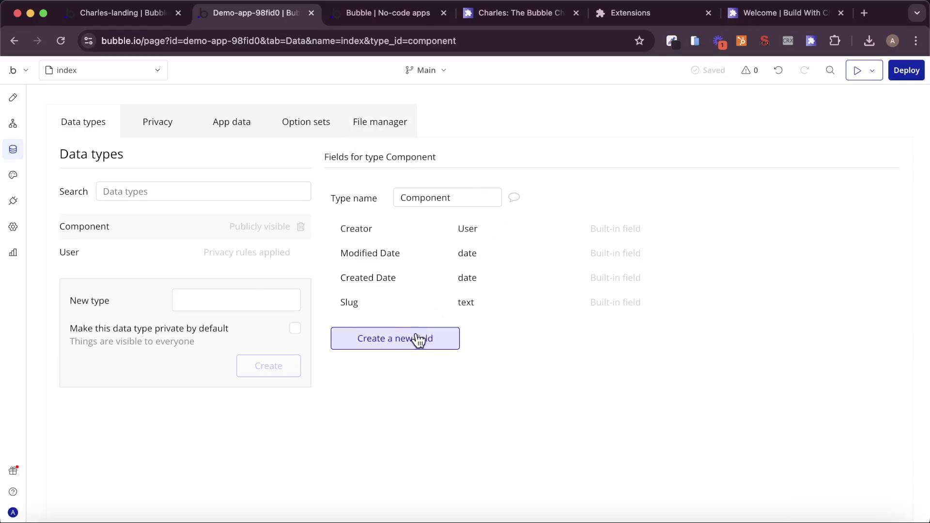
type("Name")
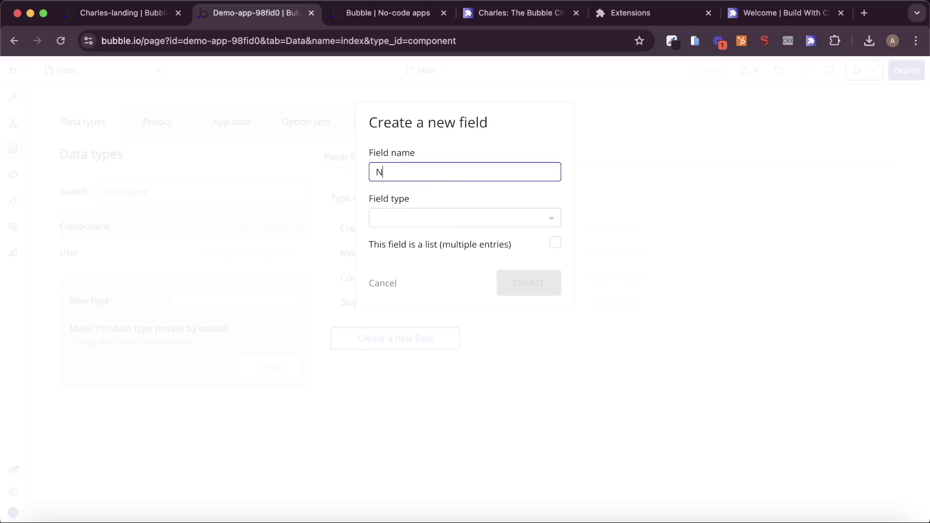
left_click(494, 218)
type("tex")
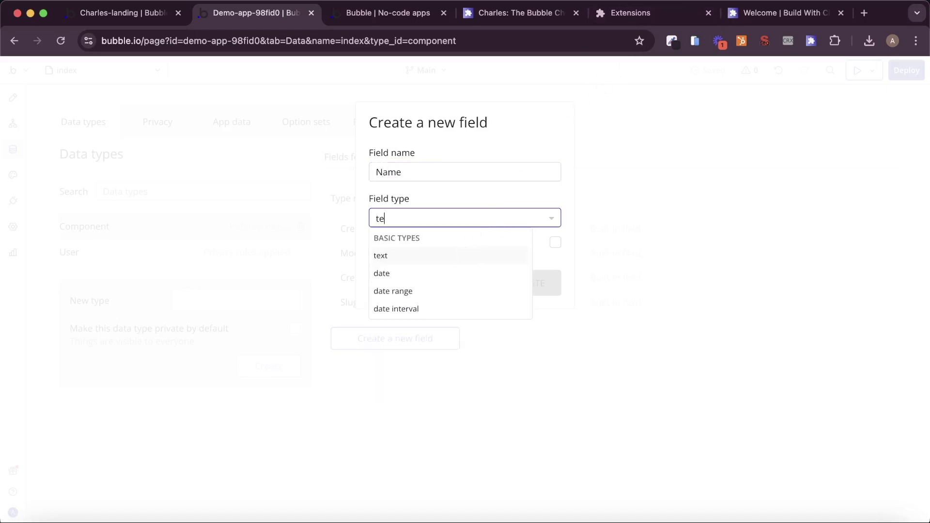
left_click(441, 255)
left_click(536, 285)
- Add a text field called JSON to the Component data type
left_click(393, 364)
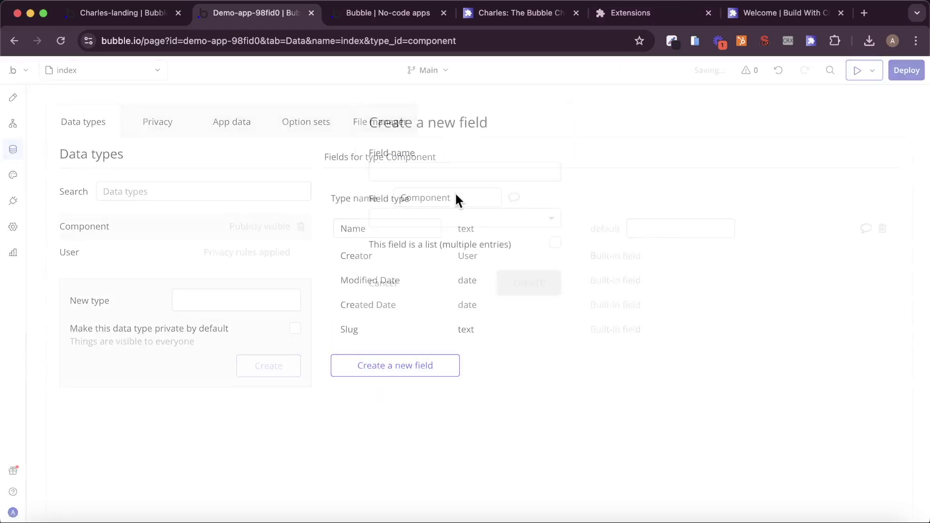
left_click(436, 165)
type("JSON")
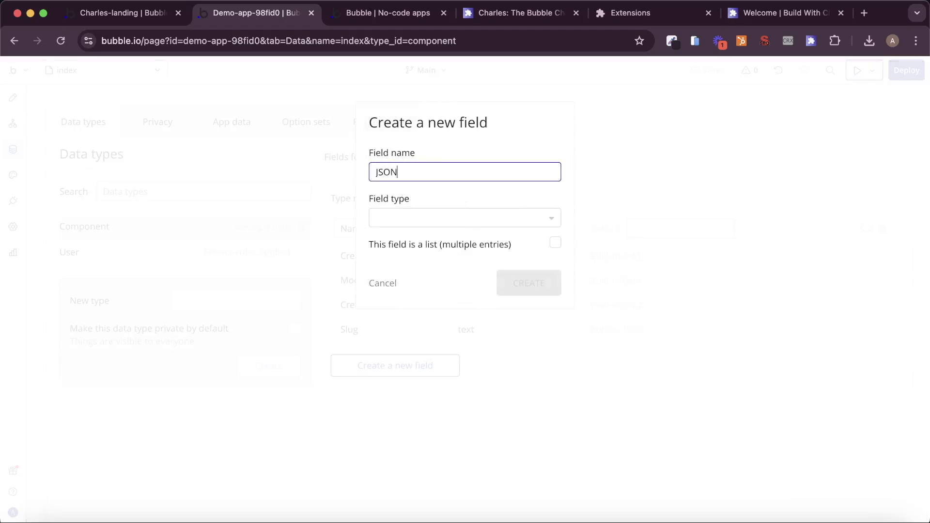
left_click(466, 221)
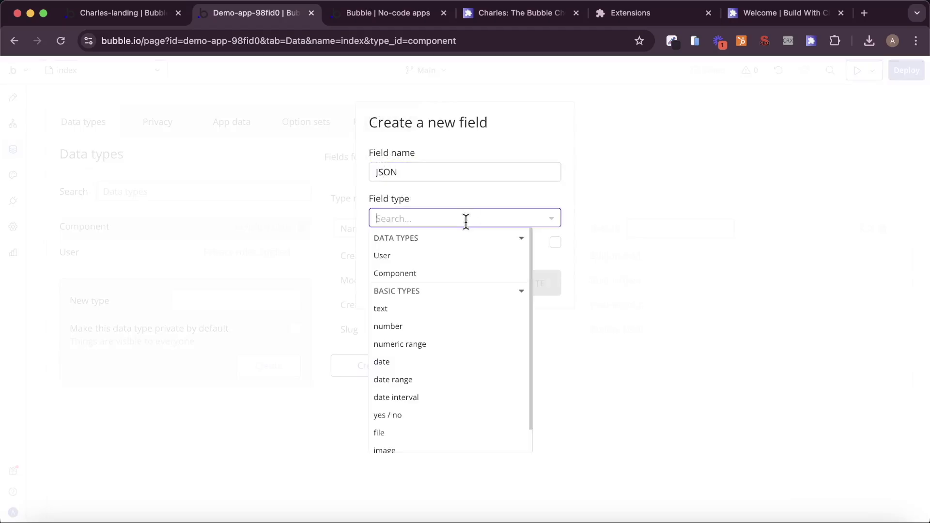
left_click(425, 316)
left_click(527, 285)
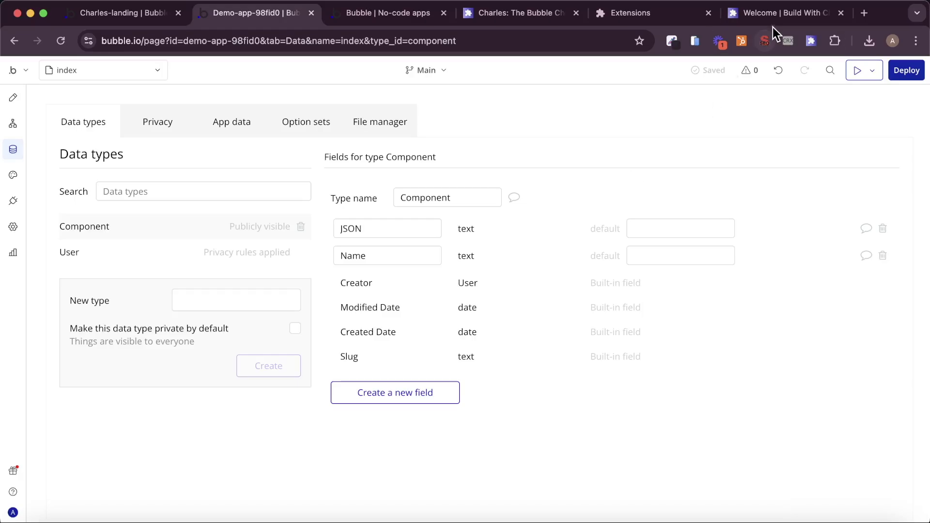
- Look at the extension sidebar on the Charles welcome page and at the Charles plugin installed in the Demo-app
left_click(774, 15)
left_click(810, 42)
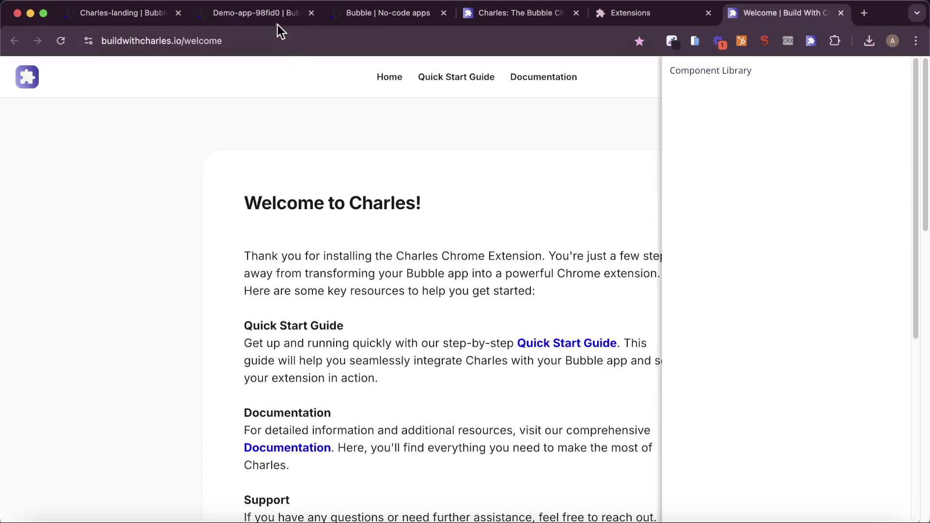
left_click(269, 14)
left_click(11, 213)
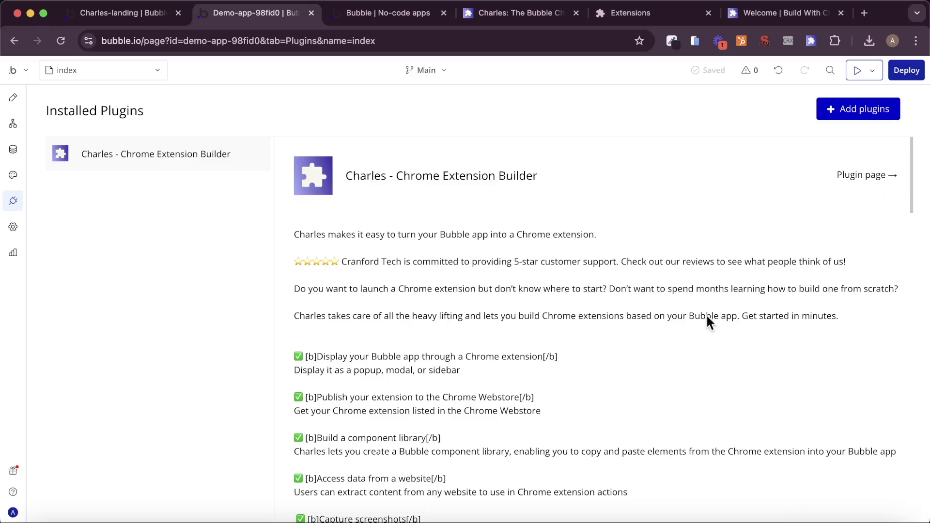
- Place a Charles: Chrome storage element in Group - Container on the index page and make it the last element
left_click(5, 103)
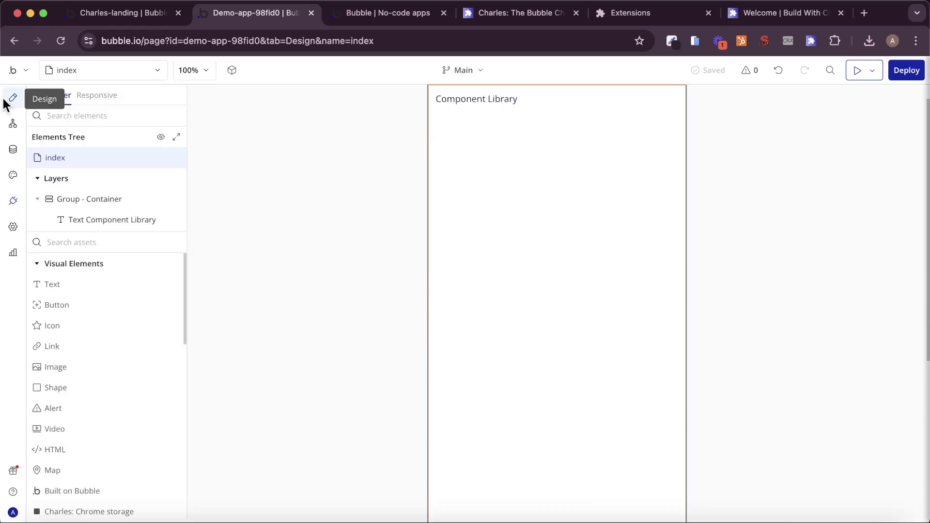
scroll(84, 383, "down", 8)
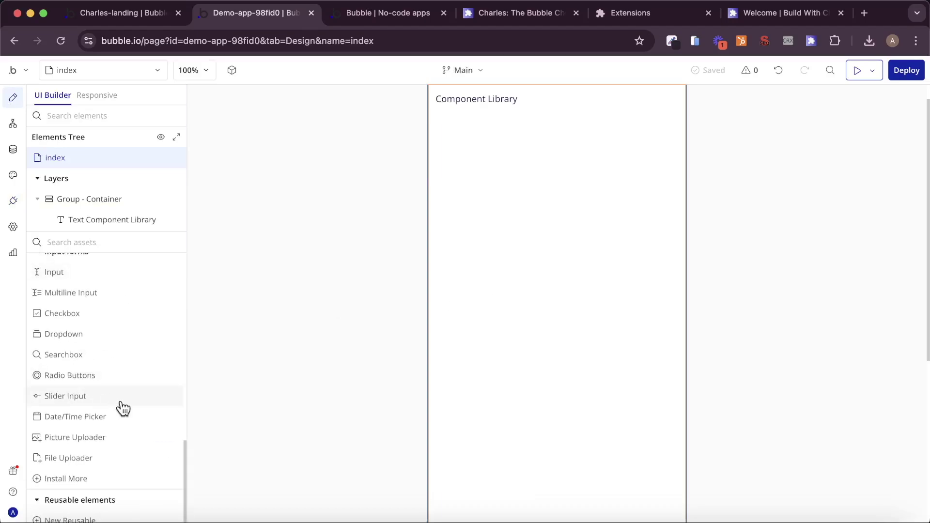
scroll(120, 407, "up", 8)
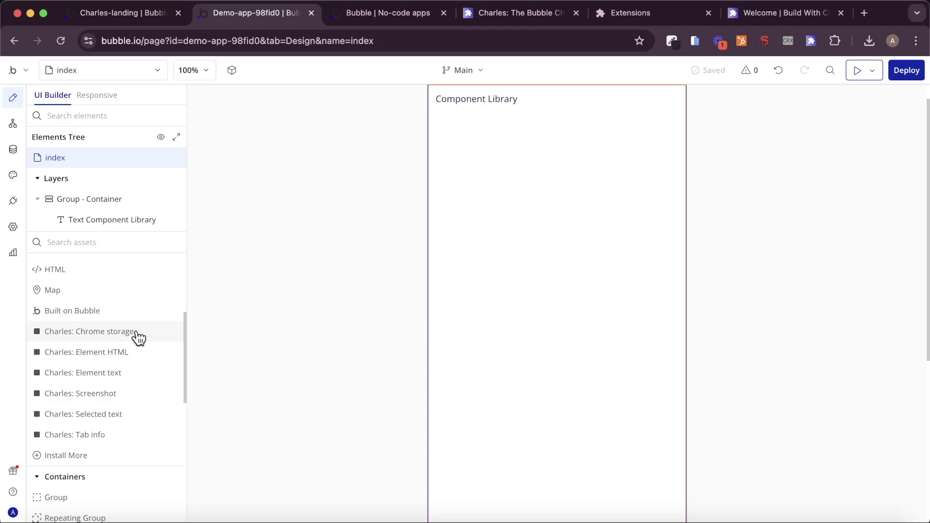
left_click_drag(139, 338, 443, 361)
left_click(580, 164)
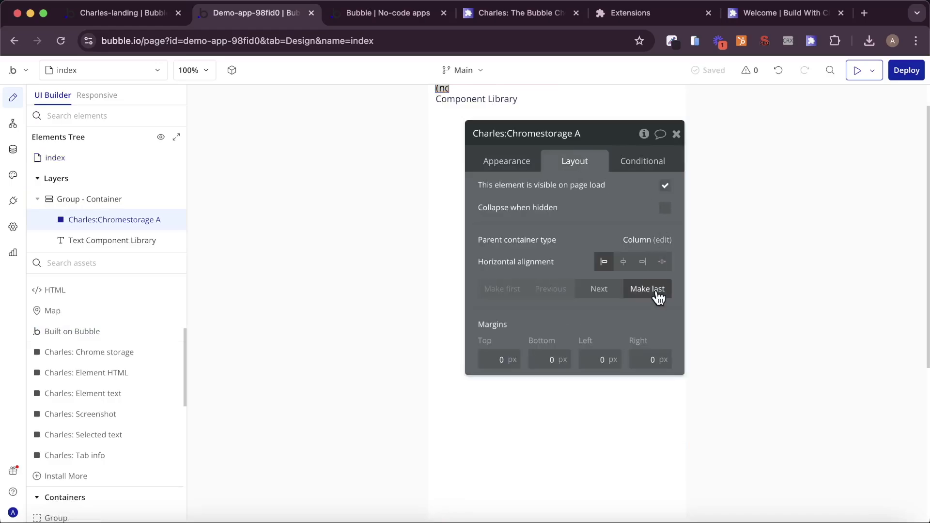
left_click(654, 290)
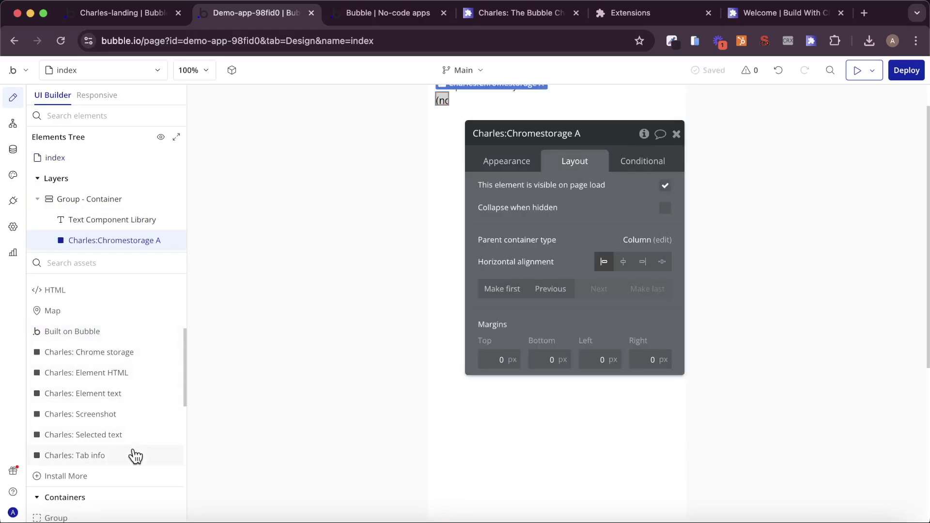
- Add a Charles: Selected text element to Group - Container, make it last, and set its width and height to 1
left_click_drag(132, 444, 467, 386)
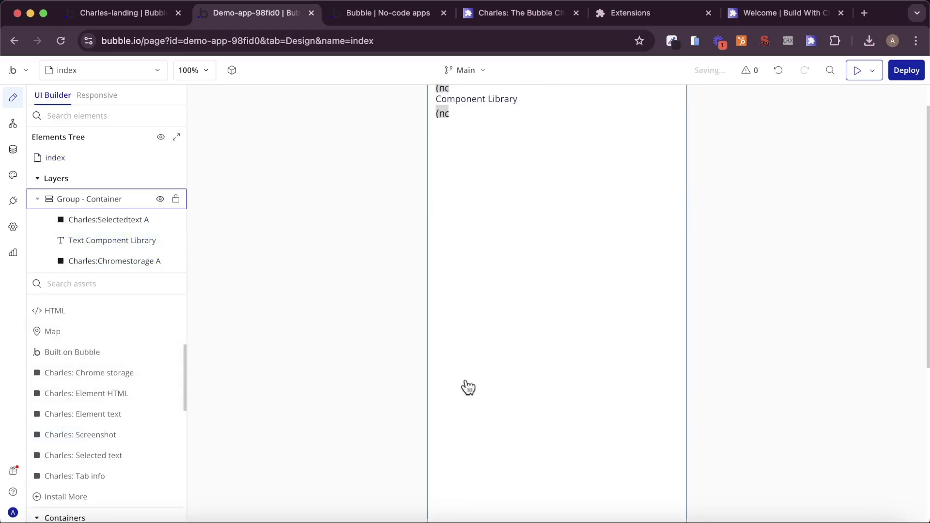
left_click(643, 290)
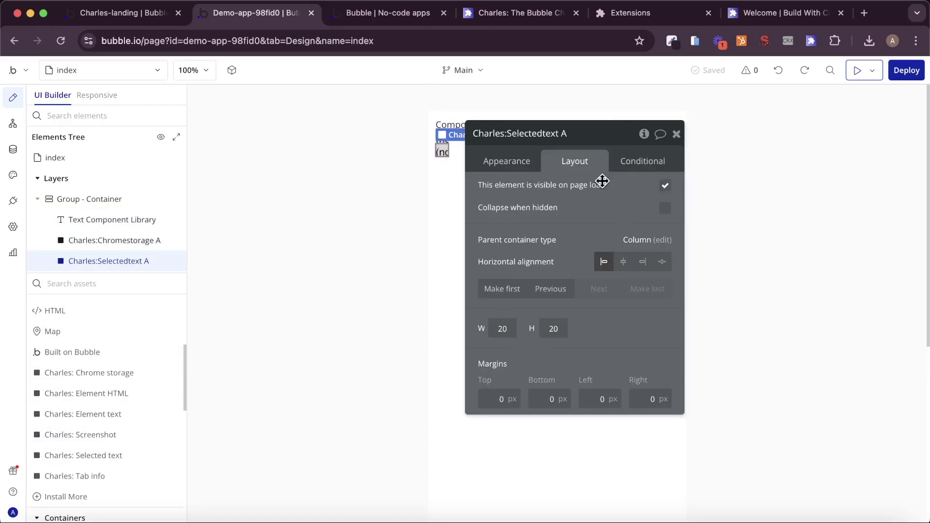
double_click(501, 328)
type("1")
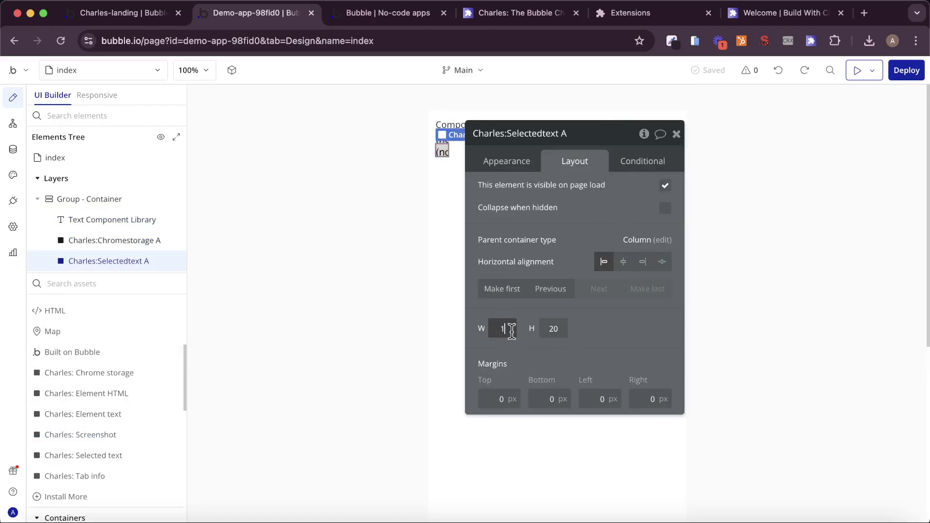
double_click(555, 328)
type("1")
left_click(681, 139)
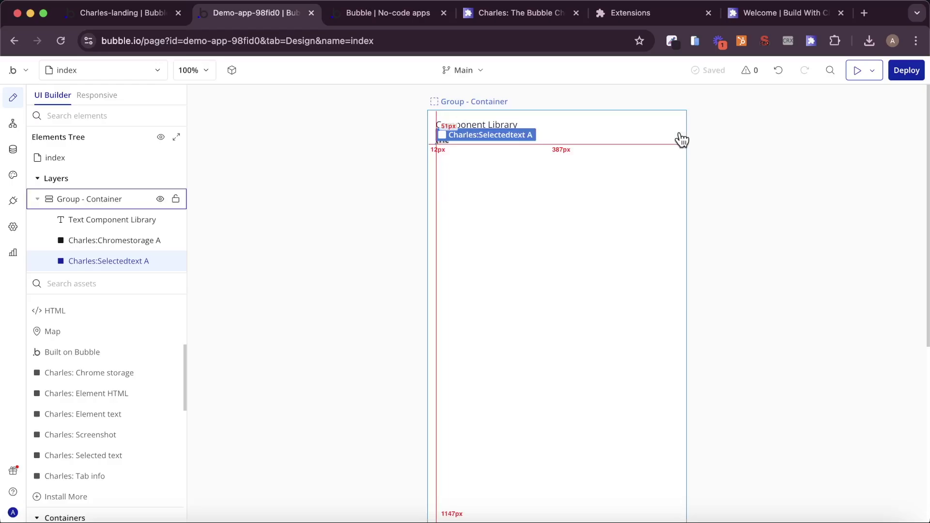
- Add a button labelled "Save component" to Group - Container below the Charles elements
double_click(596, 317)
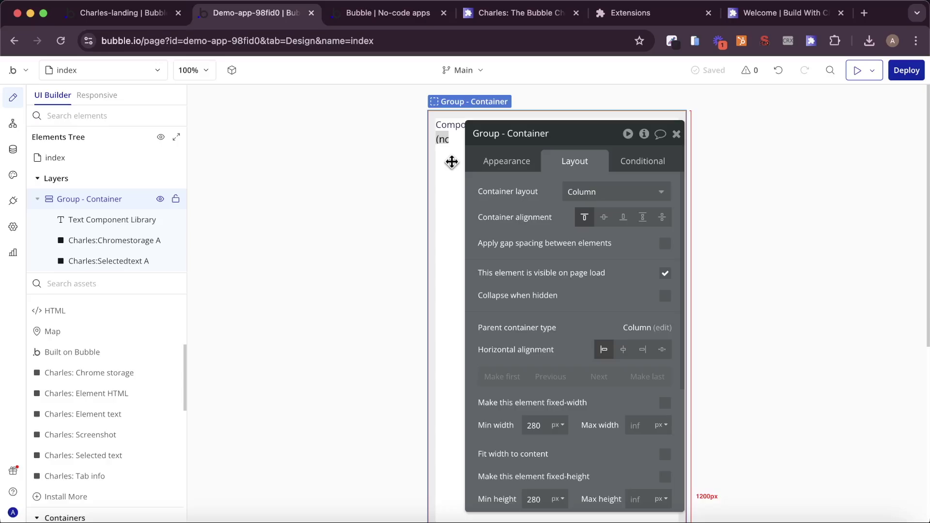
left_click(104, 284)
type("but")
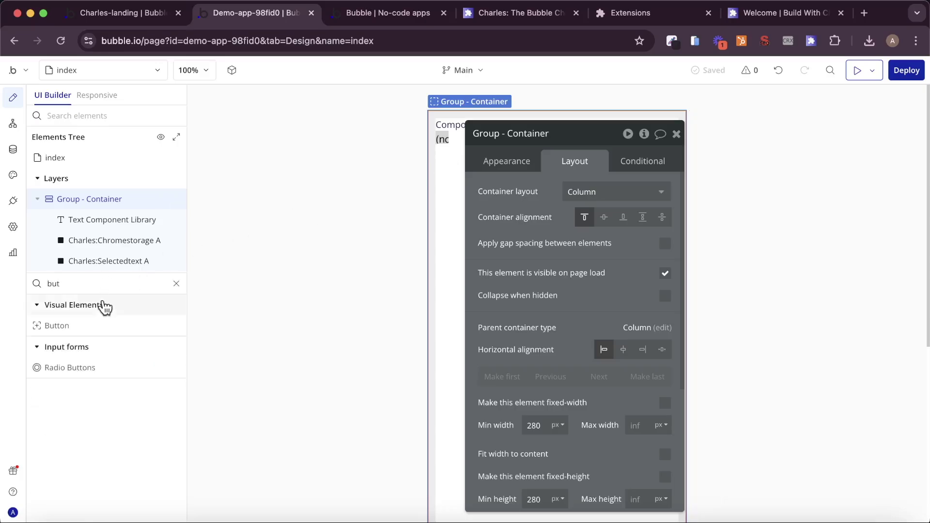
left_click(96, 330)
left_click(478, 249)
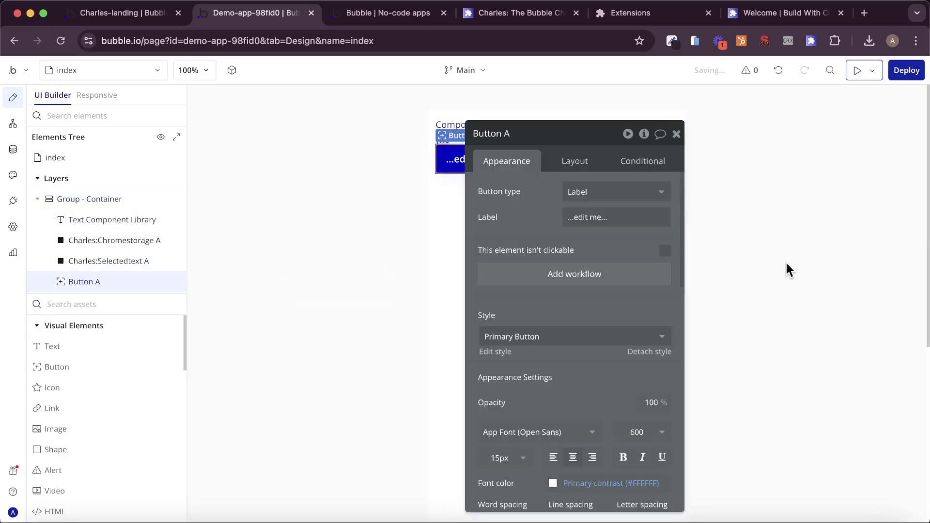
type("Save component")
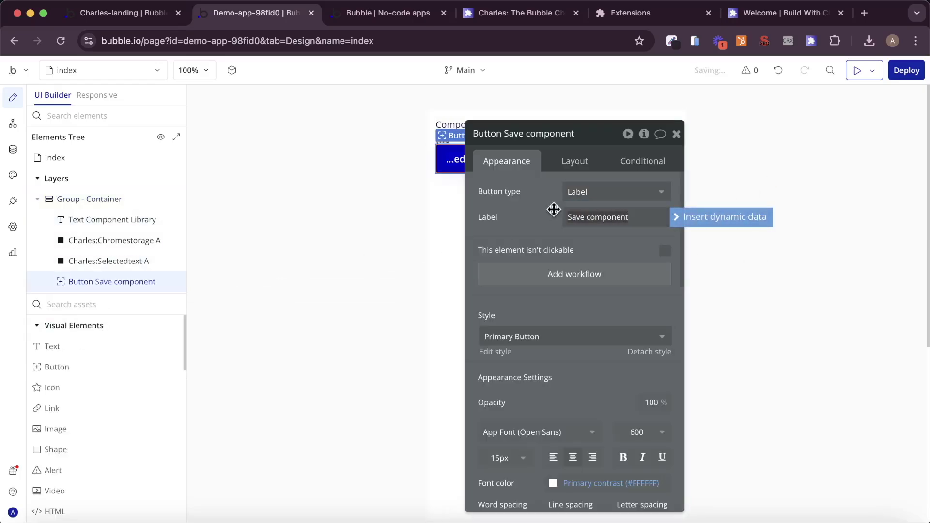
left_click_drag(523, 255, 645, 263)
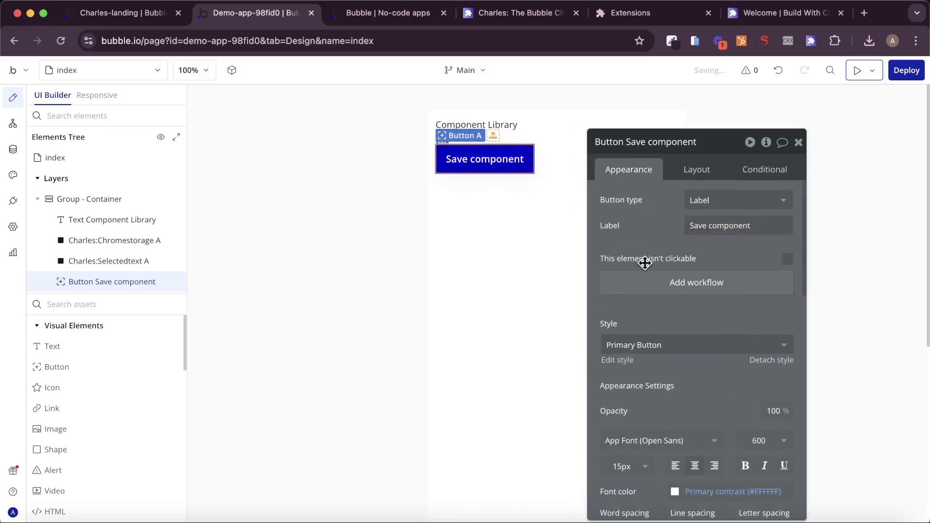
- Create a workflow for the Save component button with a Charles: readFromLocalStorage action on the Chrome storage element
left_click(695, 291)
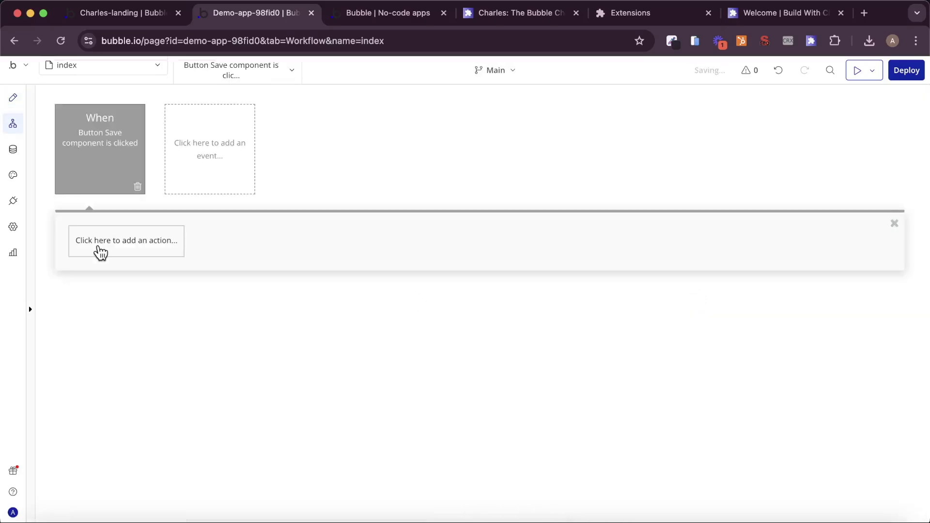
left_click(102, 244)
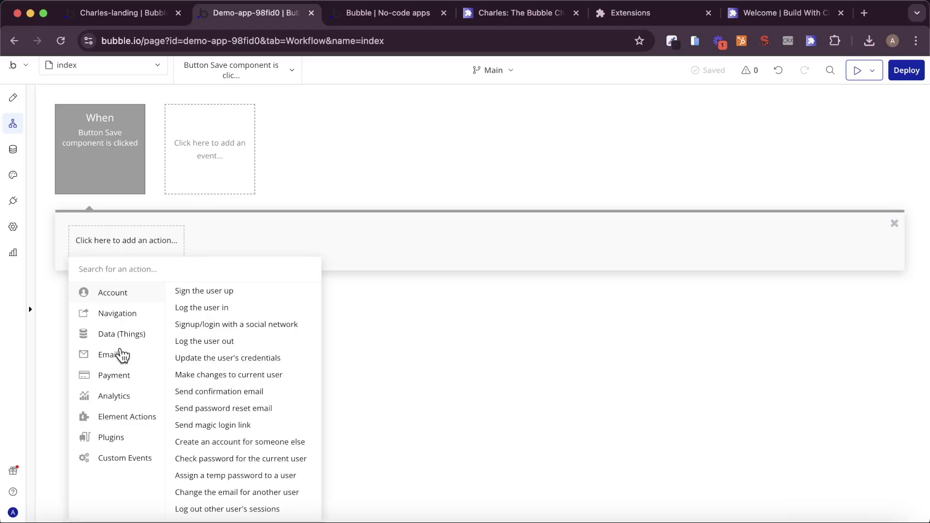
mouse_move(125, 434)
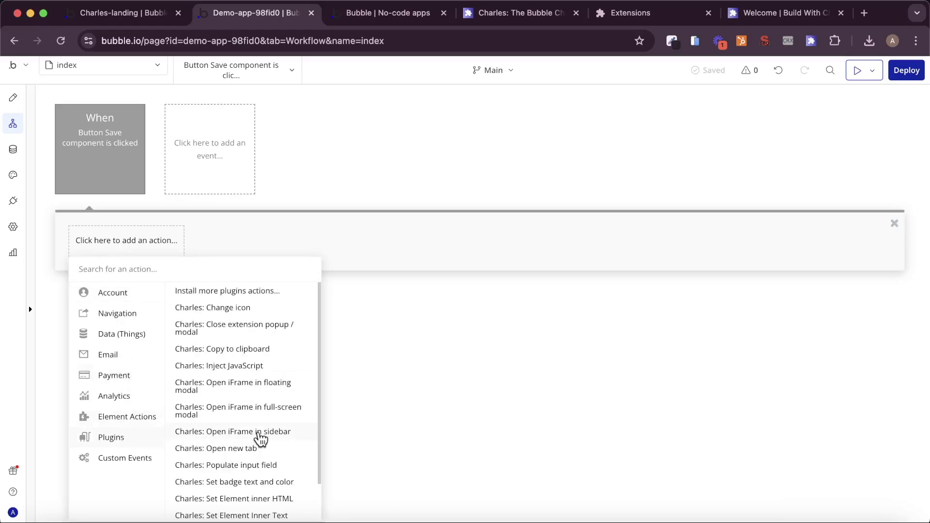
scroll(260, 433, "down", 1)
scroll(262, 431, "down", 2)
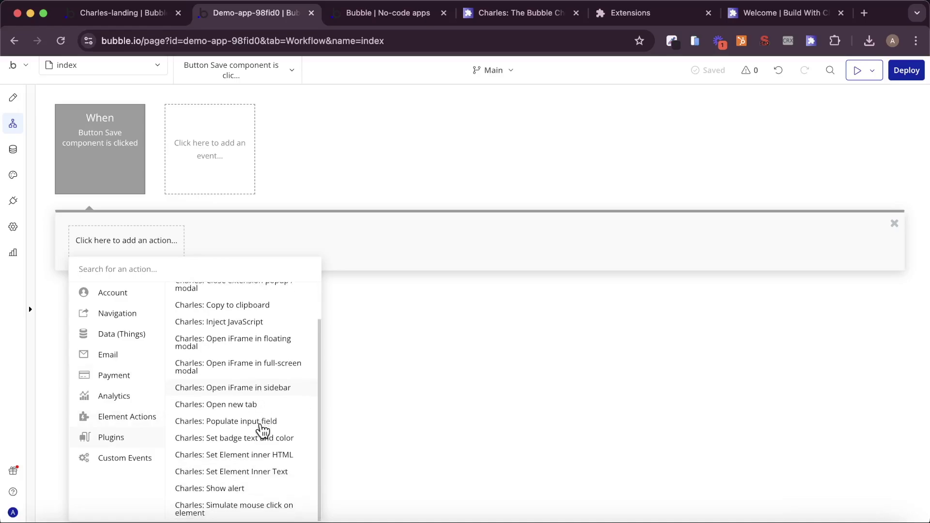
scroll(262, 431, "up", 3)
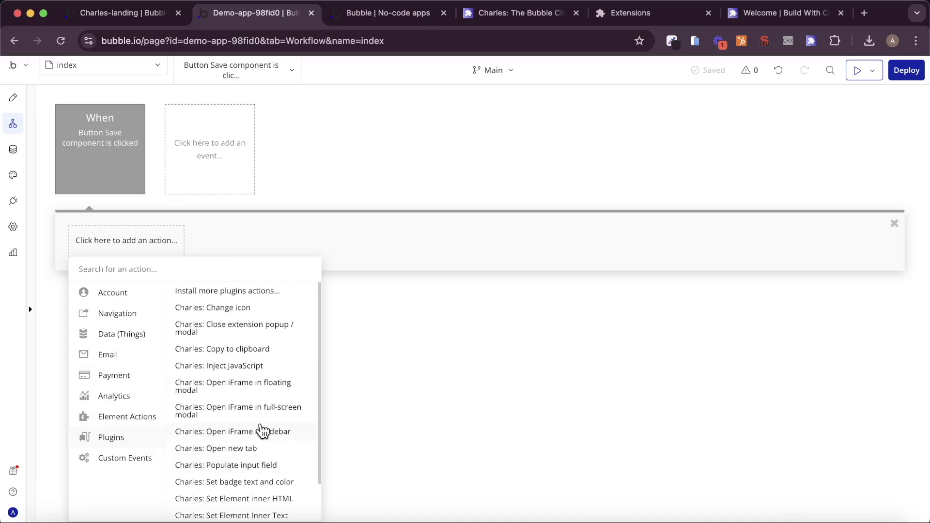
scroll(265, 414, "down", 3)
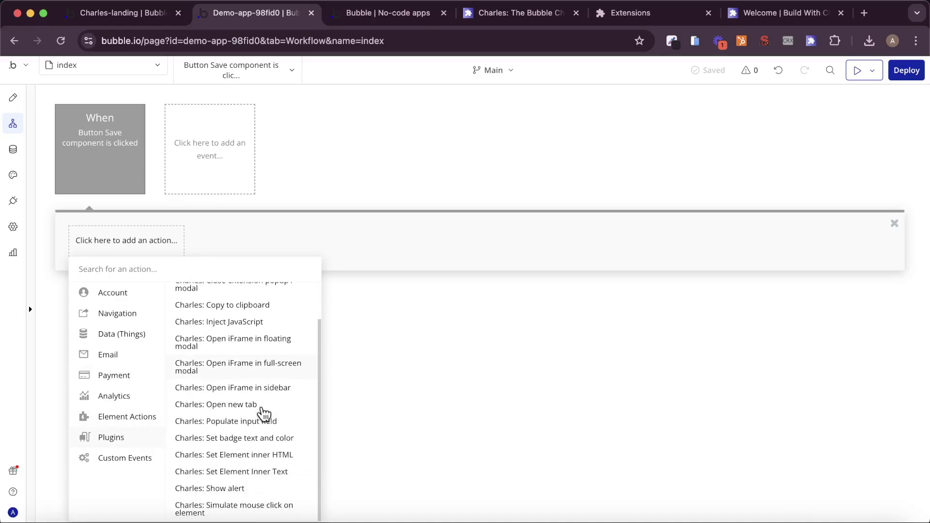
type("rea")
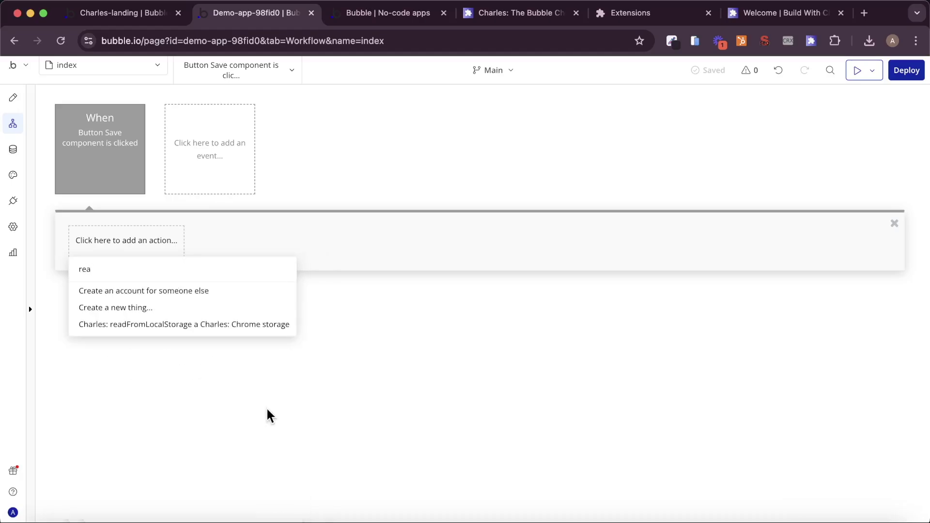
type("d")
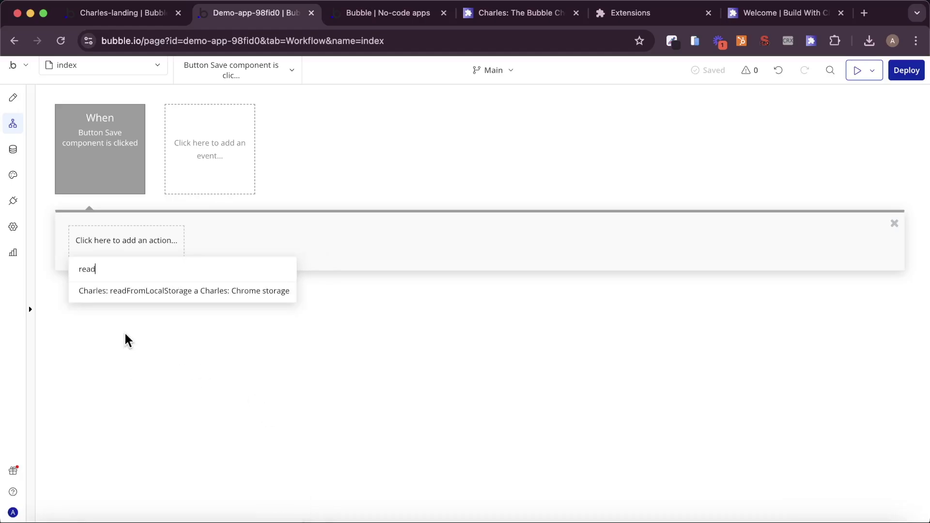
left_click(134, 299)
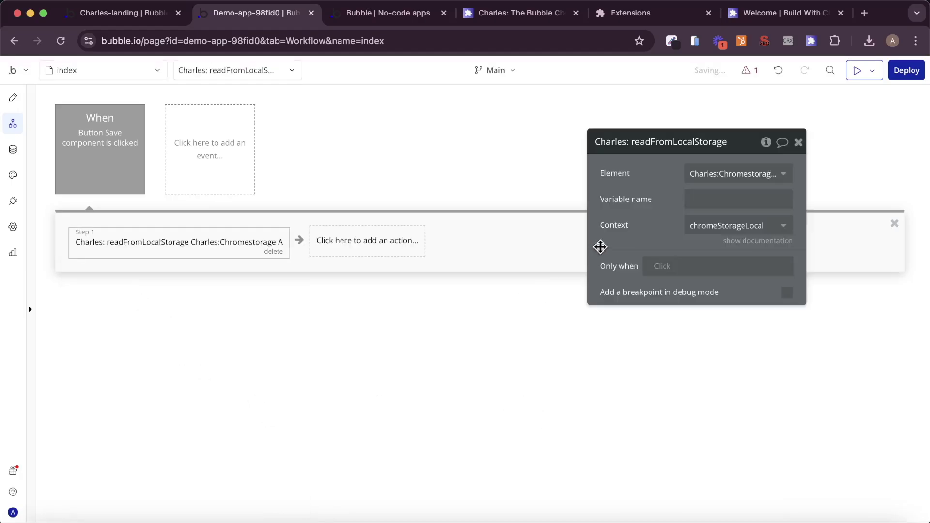
left_click_drag(657, 245, 341, 199)
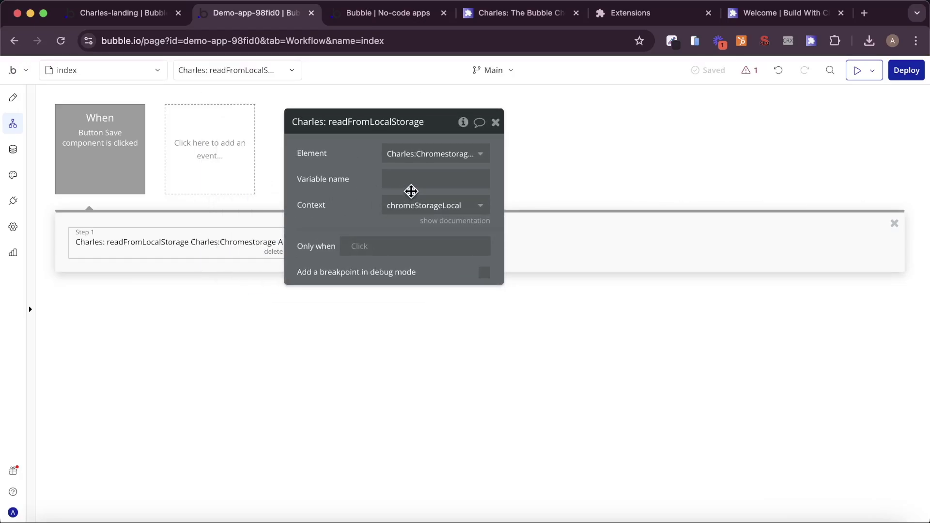
- Inspect the bubble.io local storage of the Charles-landing editor in the developer tools for the copied-element clipboard key
left_click(404, 12)
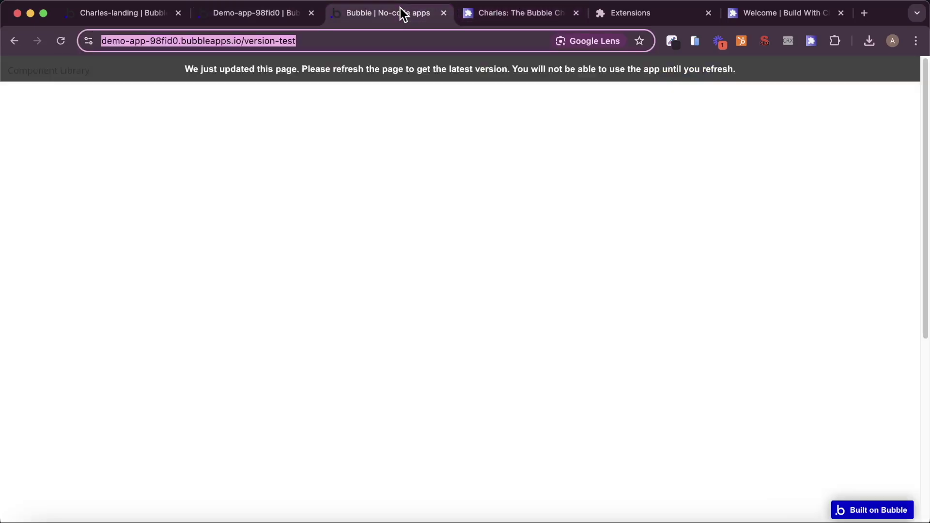
left_click(148, 24)
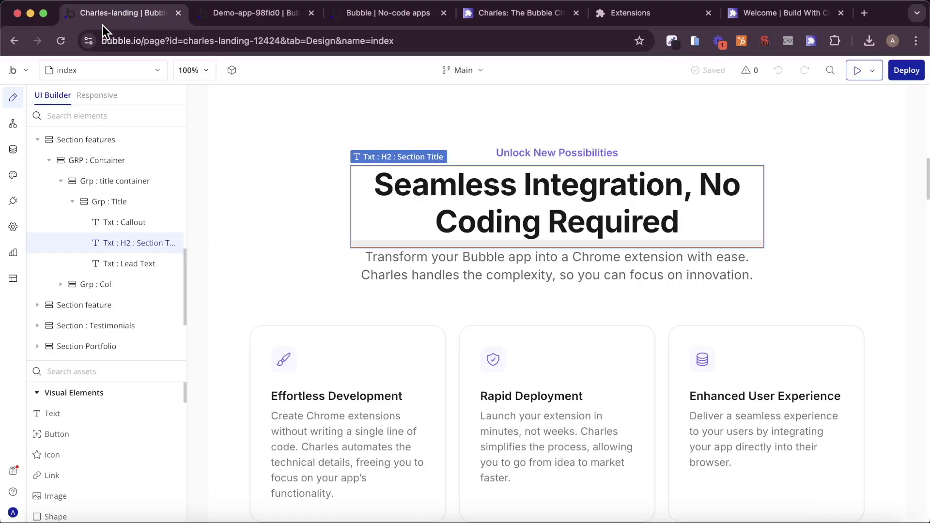
right_click(652, 62)
left_click(708, 293)
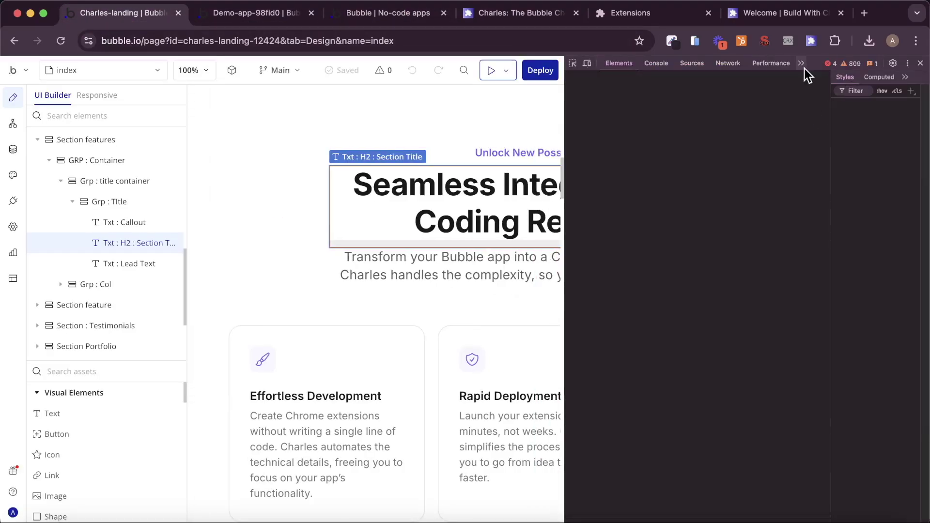
left_click(802, 65)
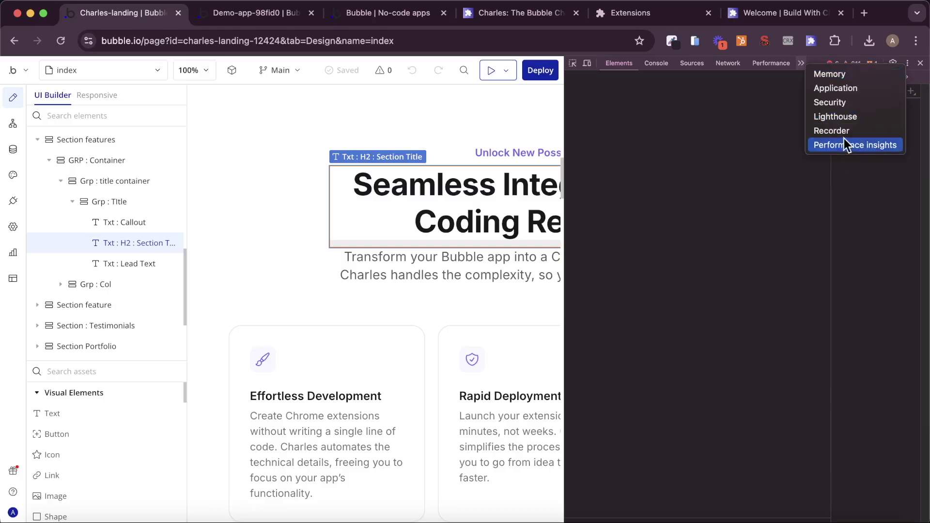
left_click(845, 99)
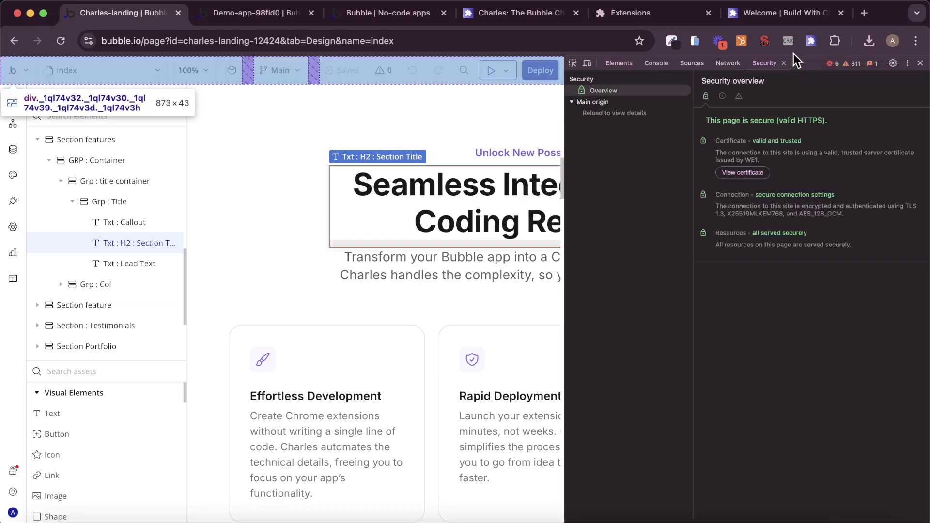
left_click(790, 62)
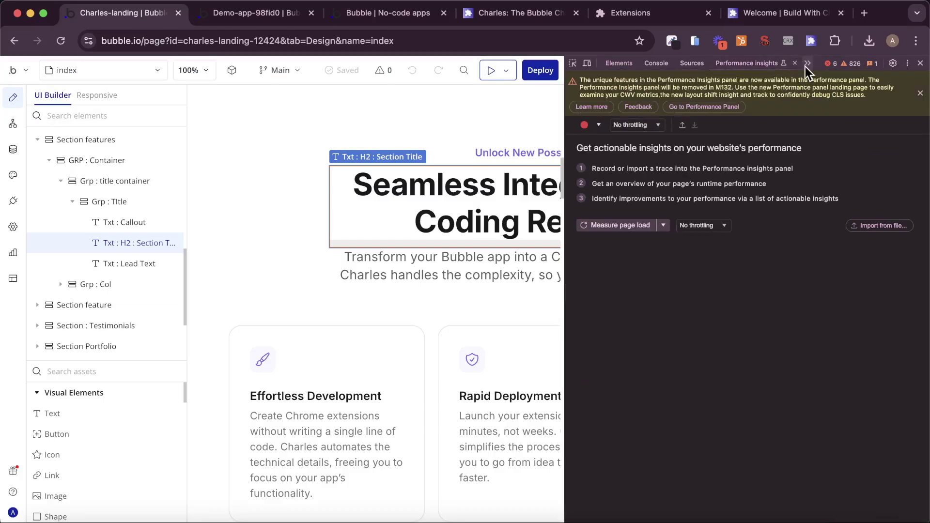
left_click(806, 64)
left_click(844, 116)
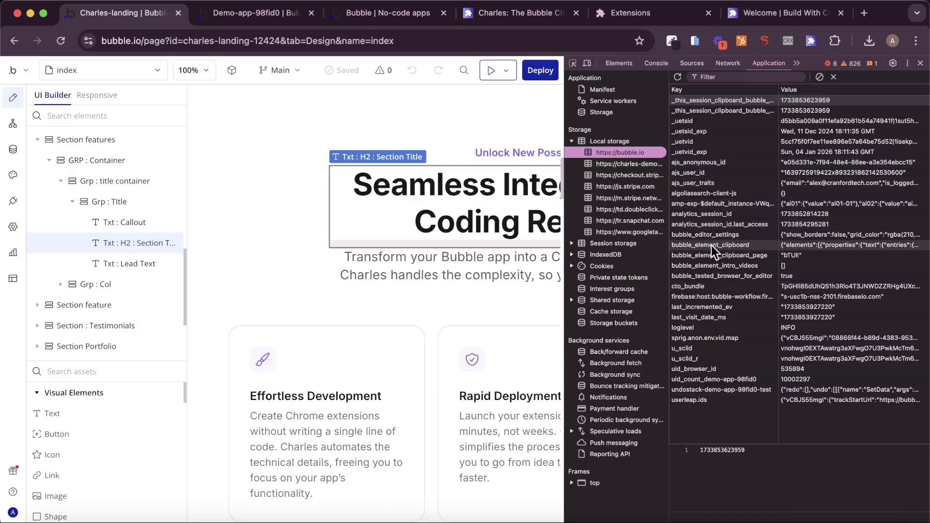
- In the Demo-app's readFromLocalStorage action, set the variable name to bubble_element_clipboard and the context to activeTab
left_click(256, 13)
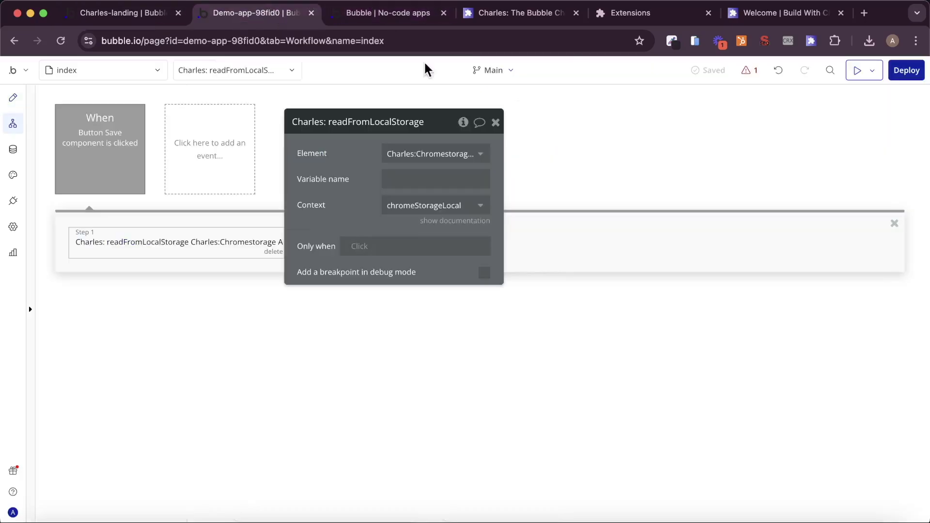
left_click(461, 174)
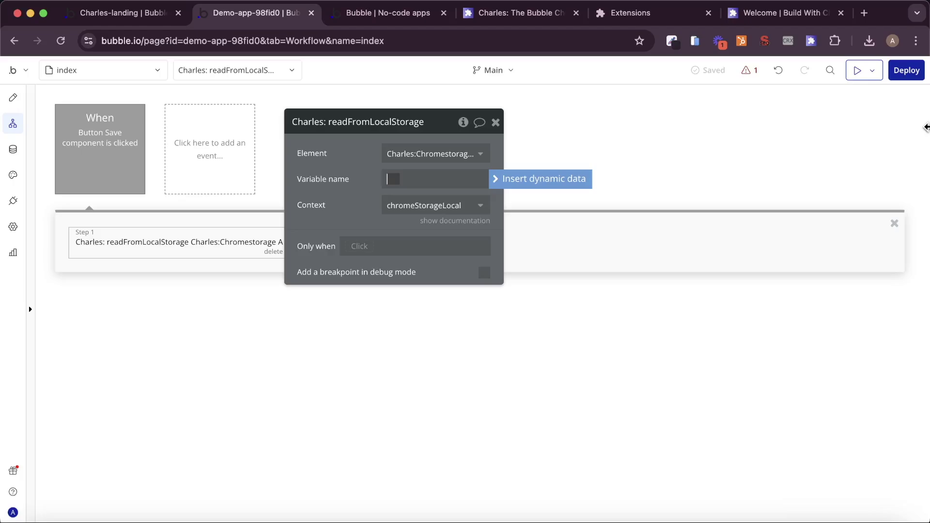
type("bubble_element")
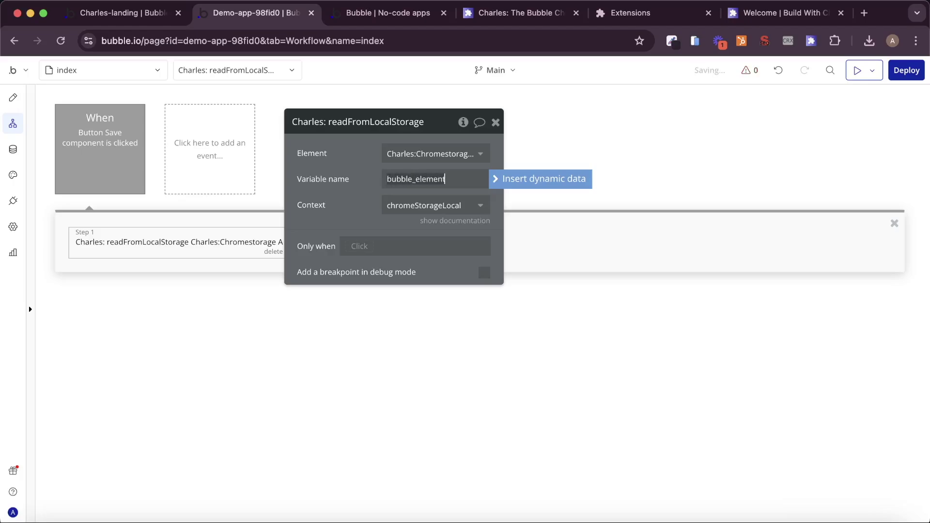
type("_clipboard")
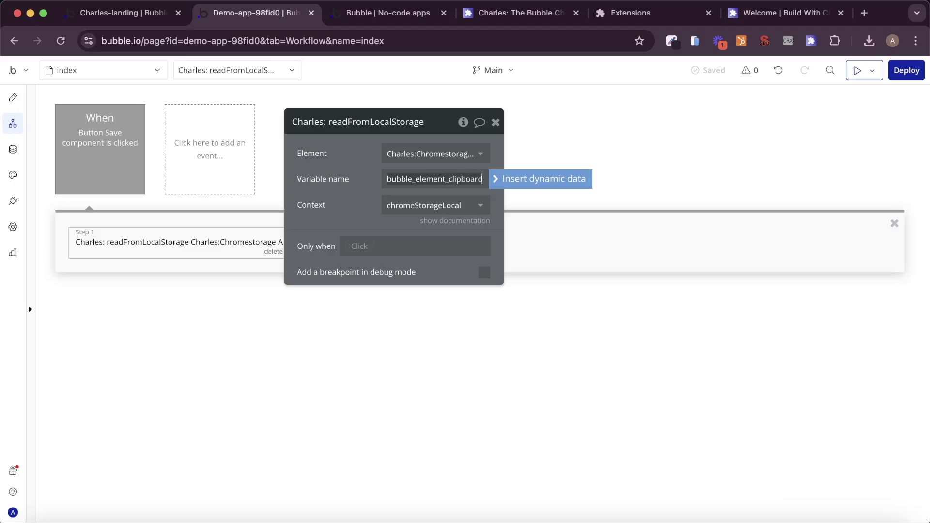
left_click(438, 221)
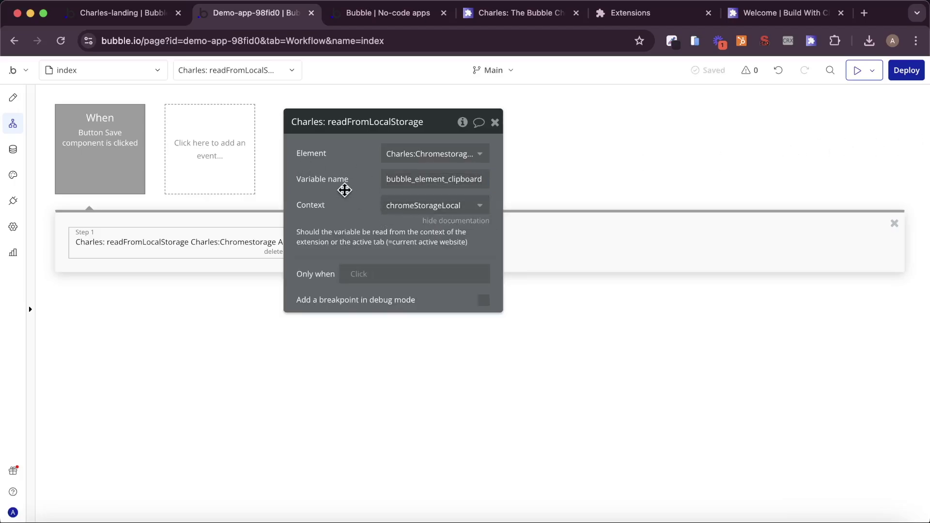
left_click(421, 206)
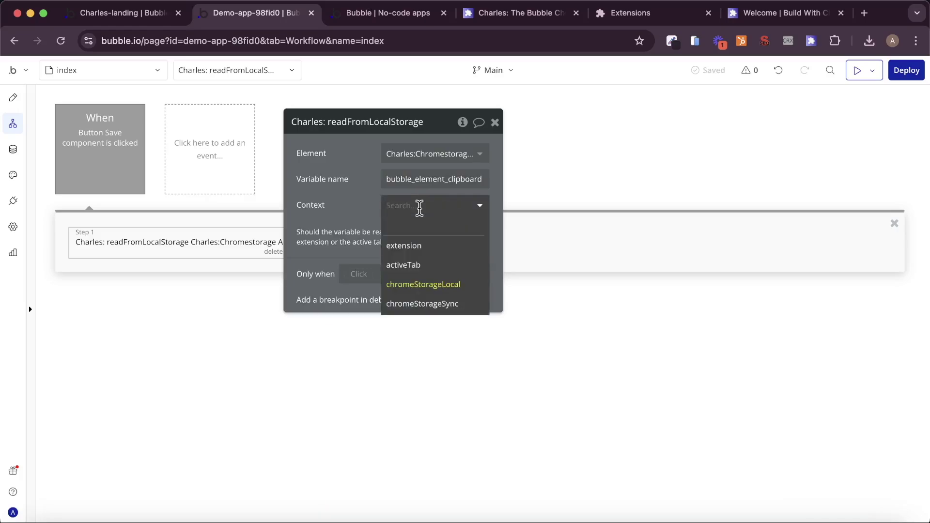
left_click(421, 264)
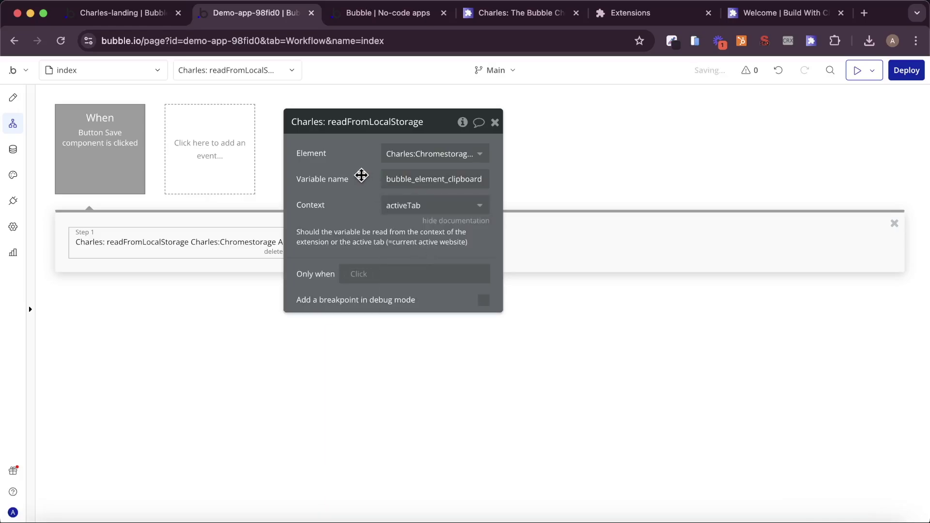
left_click_drag(361, 175, 586, 161)
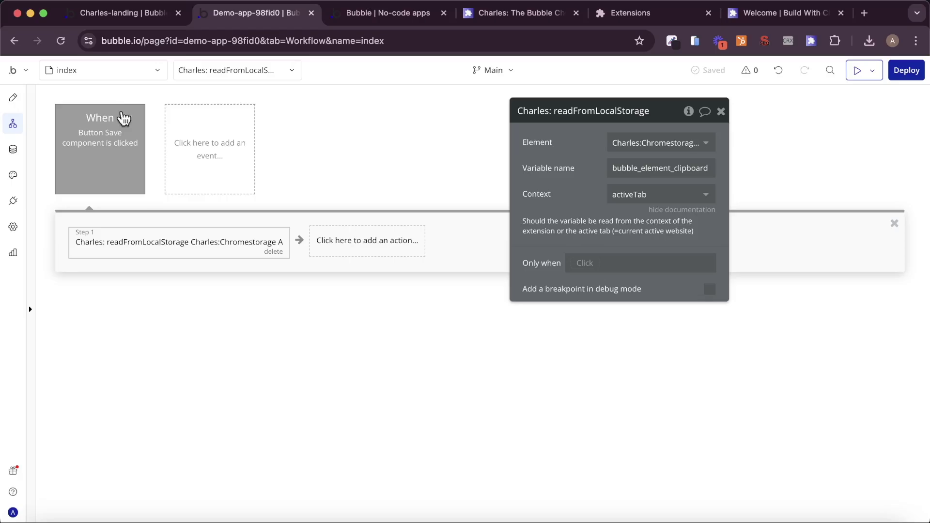
- Add a text element to Group - Container on the index page below the Save component button
left_click(22, 104)
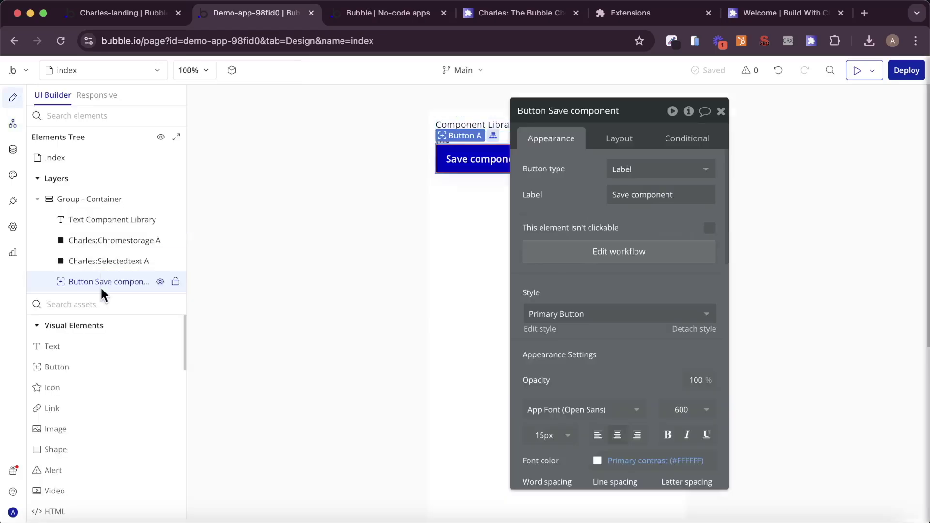
left_click(77, 347)
left_click(449, 311)
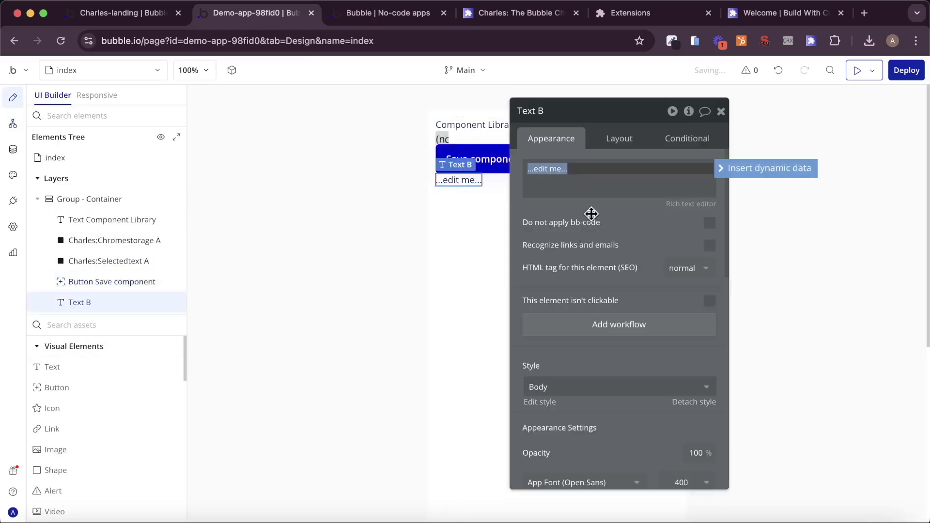
- Apply gap spacing with a 12 px row gap in Group - Container and select the Save component button
left_click(635, 139)
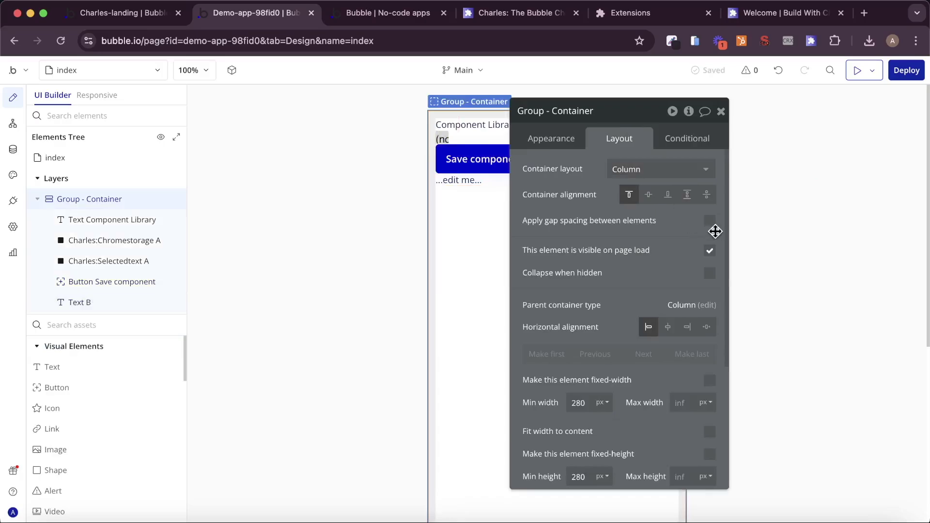
left_click(710, 221)
double_click(695, 249)
type("12")
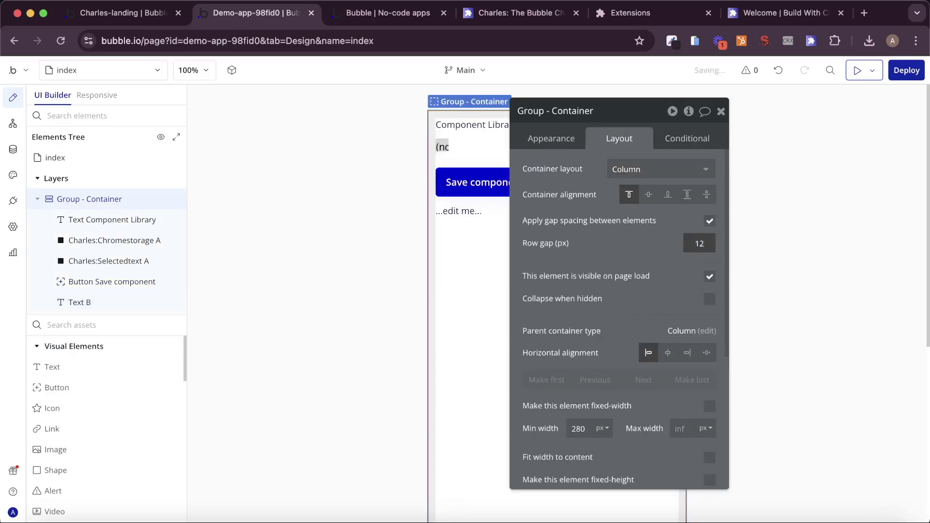
left_click(443, 149)
left_click(504, 190)
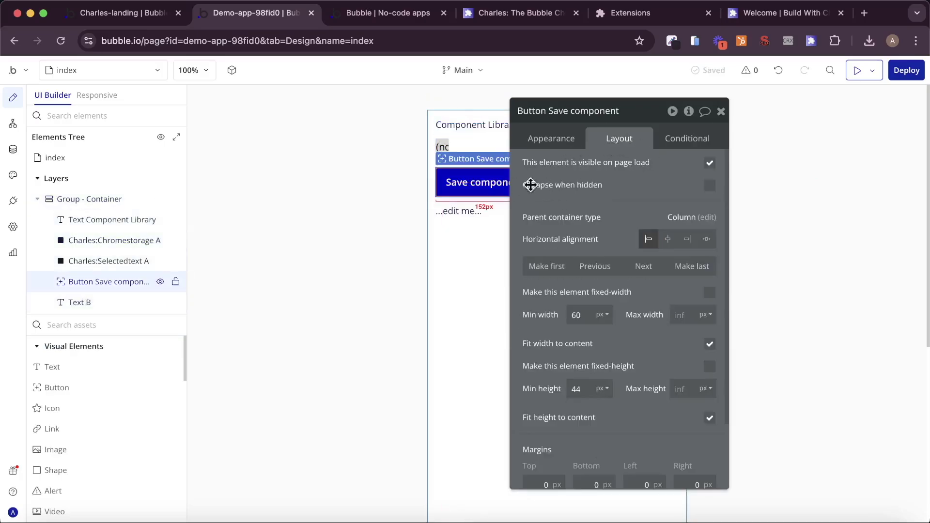
- Move the Save component button directly below the Component Library text, and place the "...edit me..." text directly below the button
left_click(584, 264)
left_click(594, 266)
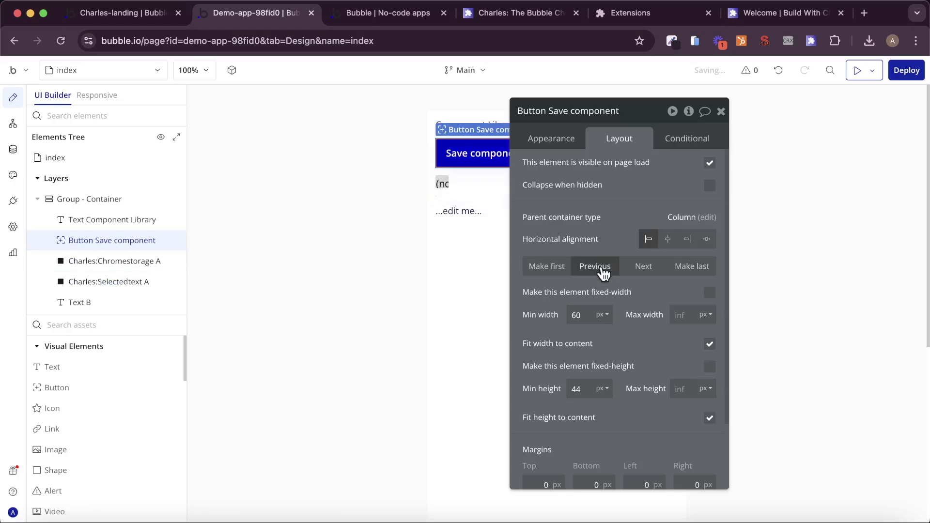
left_click(461, 212)
left_click(601, 270)
left_click(600, 268)
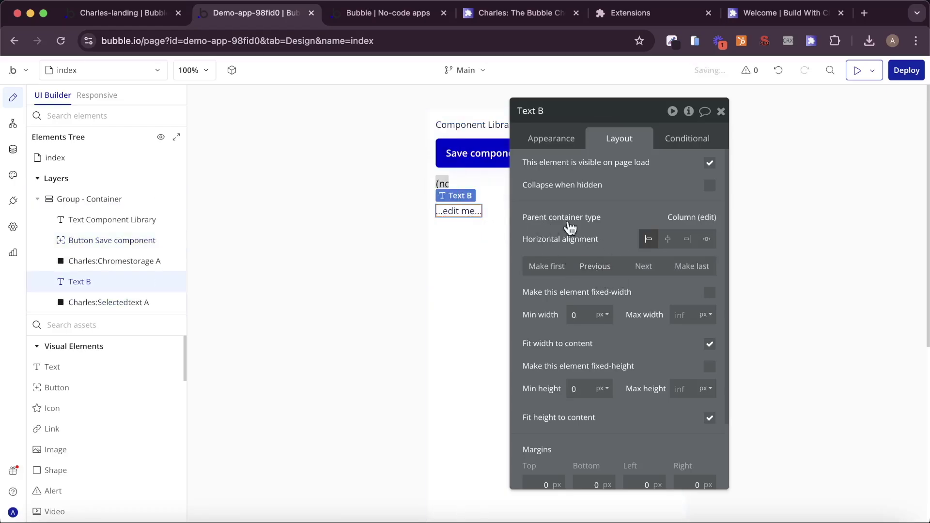
left_click(599, 266)
left_click(598, 263)
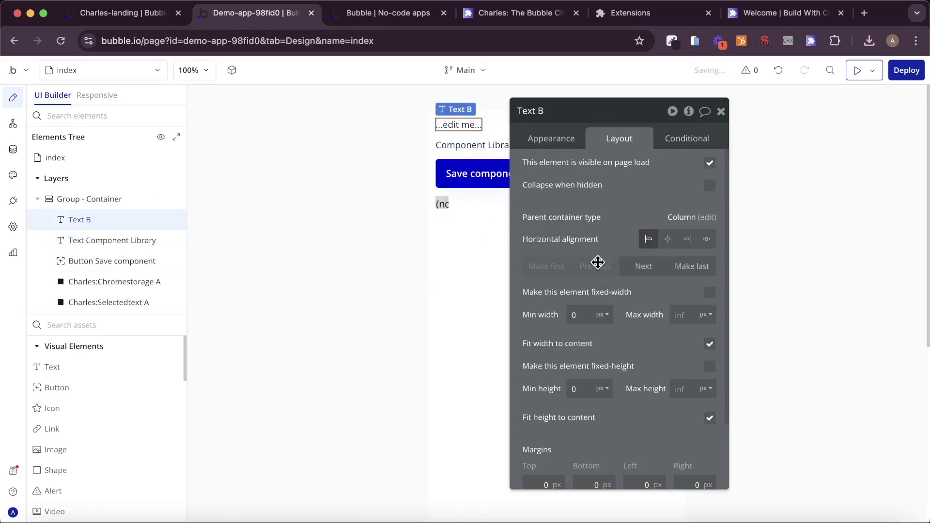
left_click(646, 264)
left_click(646, 264)
- Set the text below the button to "Name:" followed by Charles:Chromestorage A's Variable name as dynamic data
left_click(552, 139)
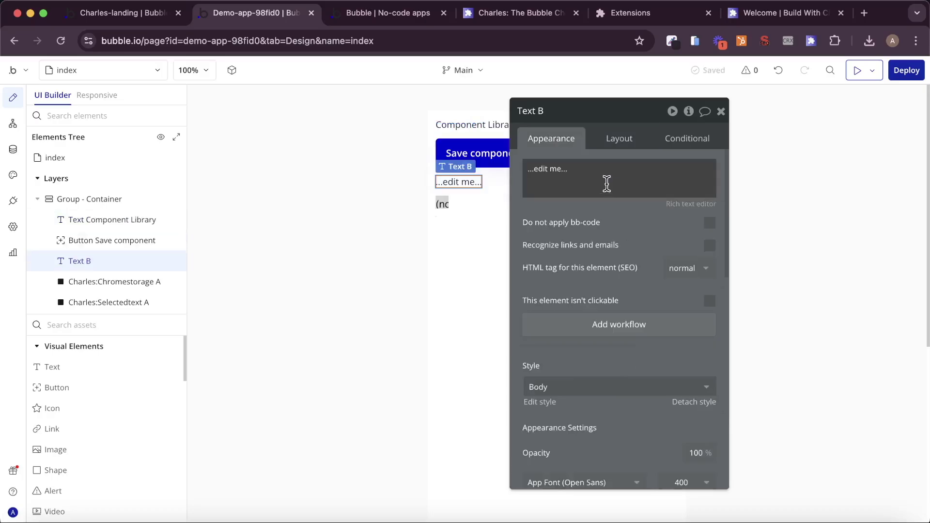
left_click(607, 183)
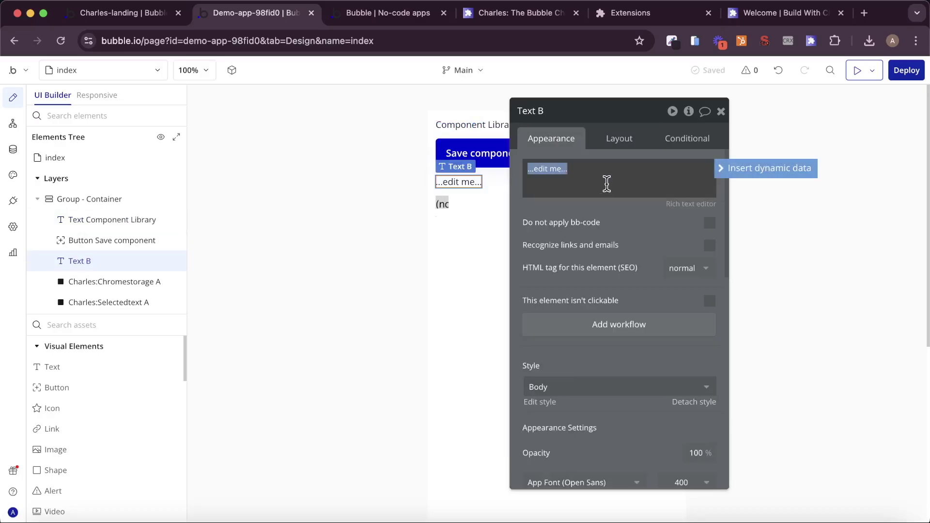
type("Name:")
left_click(742, 167)
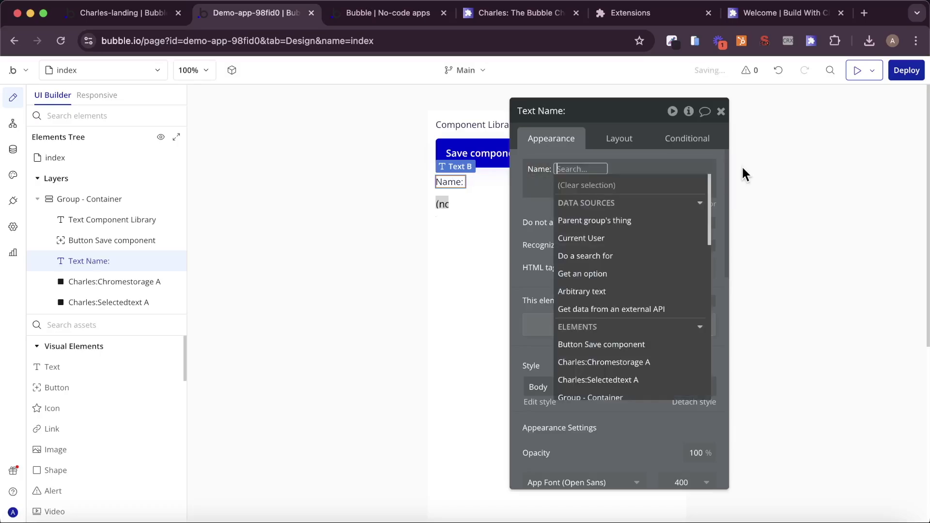
left_click(635, 363)
left_click(684, 201)
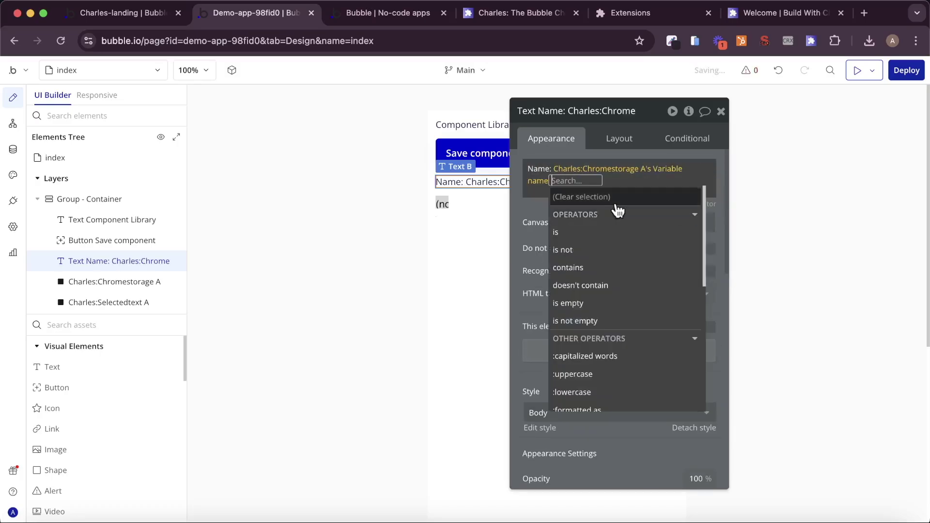
left_click(537, 224)
- Paste a copy of the Name text into Group - Container and move it directly below the original
left_click(469, 273)
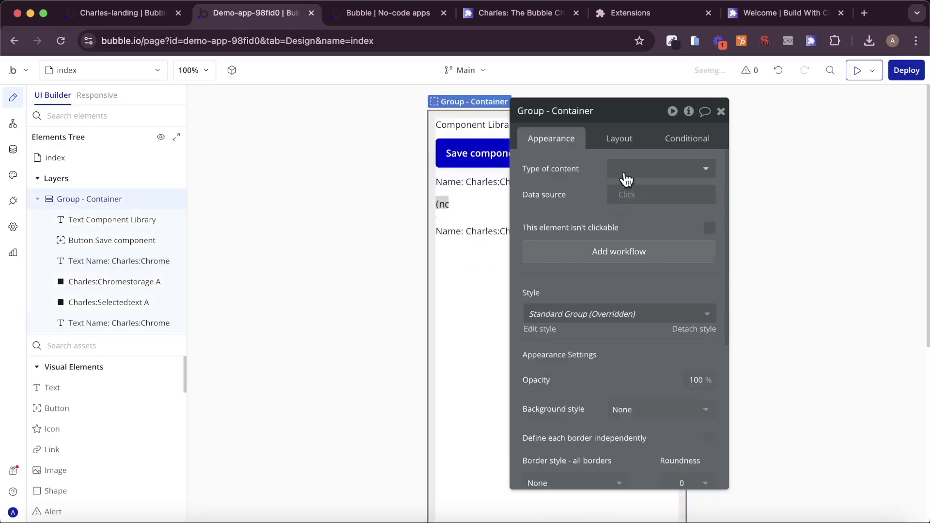
key("ctrl+v")
left_click(620, 140)
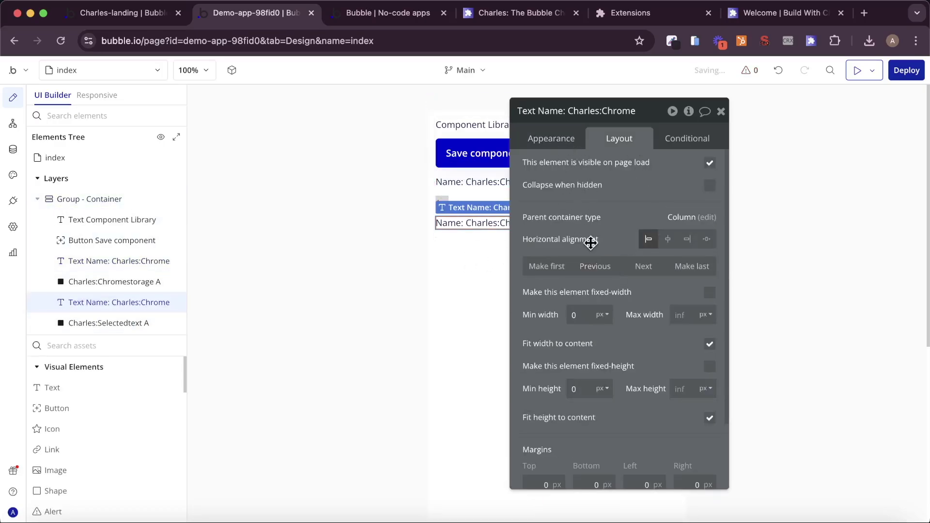
left_click(596, 266)
- Change the copied text to "Value:" followed by Charles:Chromestorage A's Variable value and move its property editor off the page elements
left_click(564, 144)
left_click(614, 183)
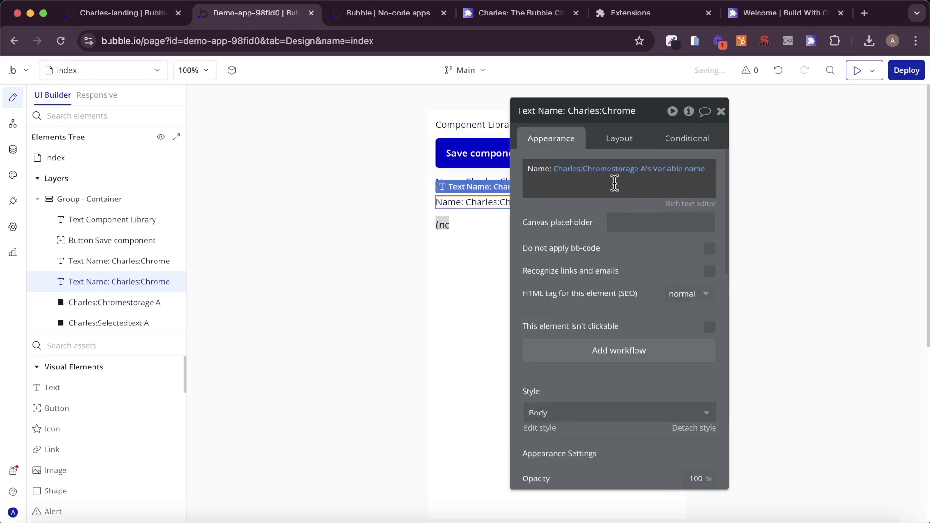
double_click(537, 167)
type("Valu")
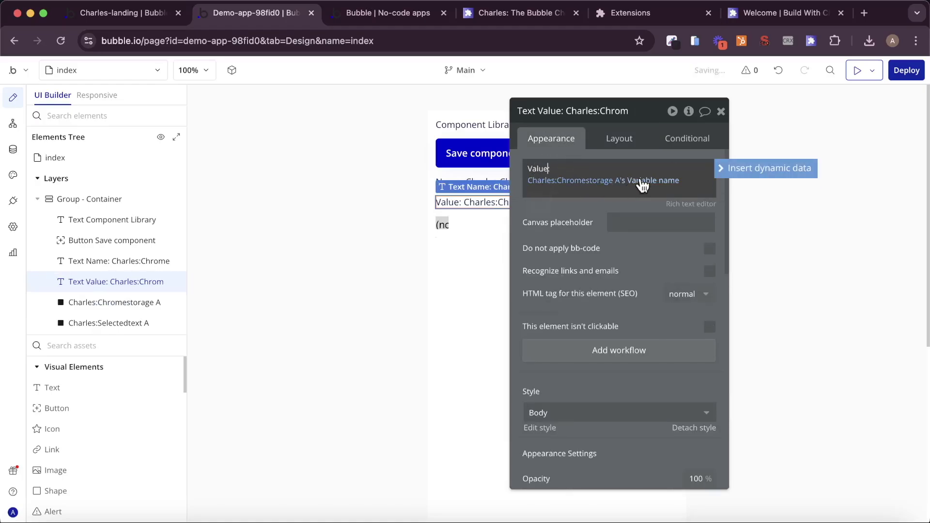
left_click(676, 180)
left_click(679, 238)
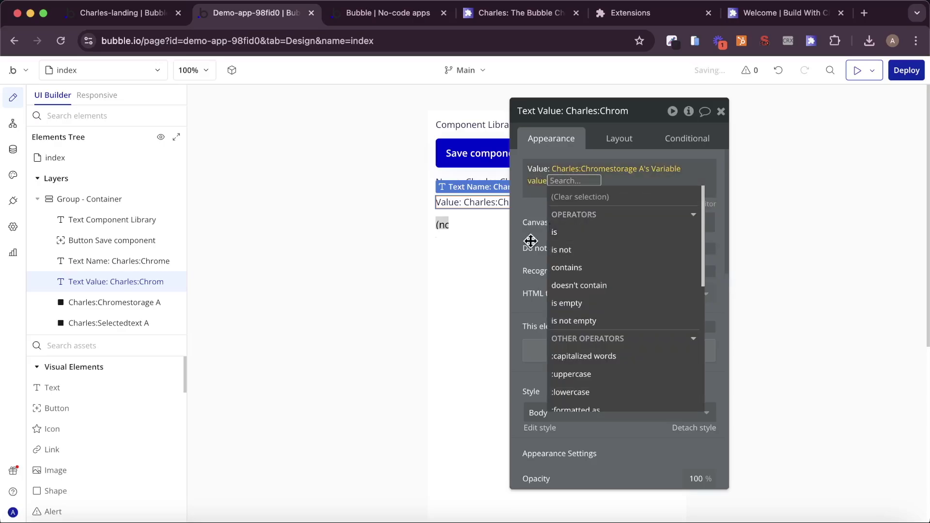
left_click(531, 203)
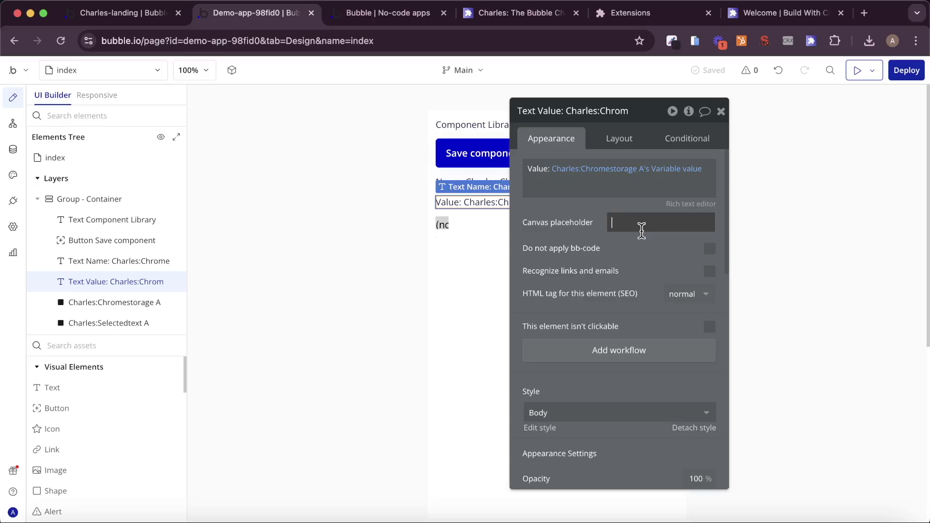
left_click_drag(588, 285, 708, 303)
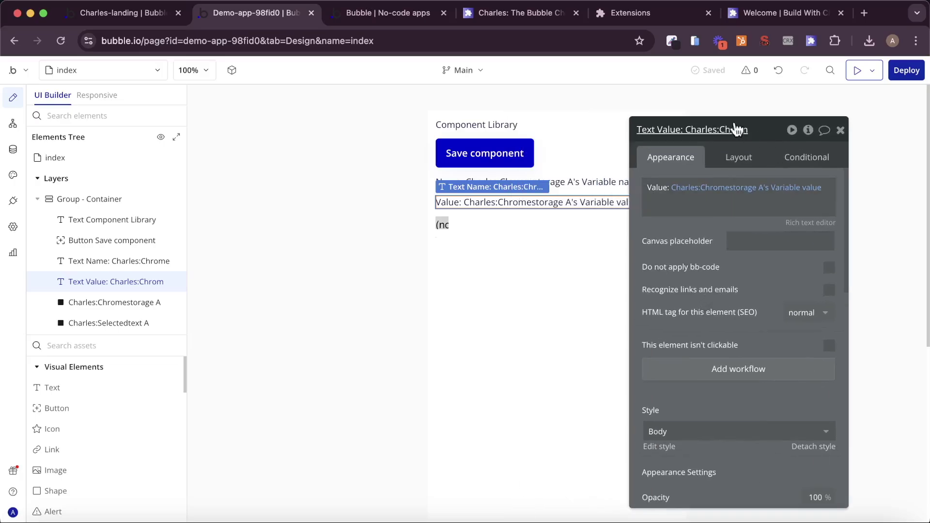
- In the Charles-landing editor, close the developer tools, reload the page and open the Component Library extension sidebar
left_click(171, 15)
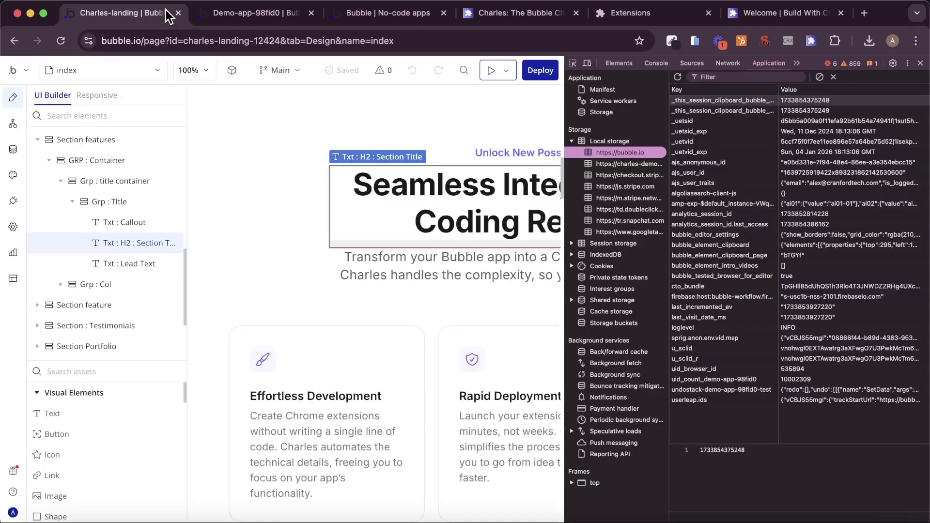
left_click(920, 63)
left_click(54, 41)
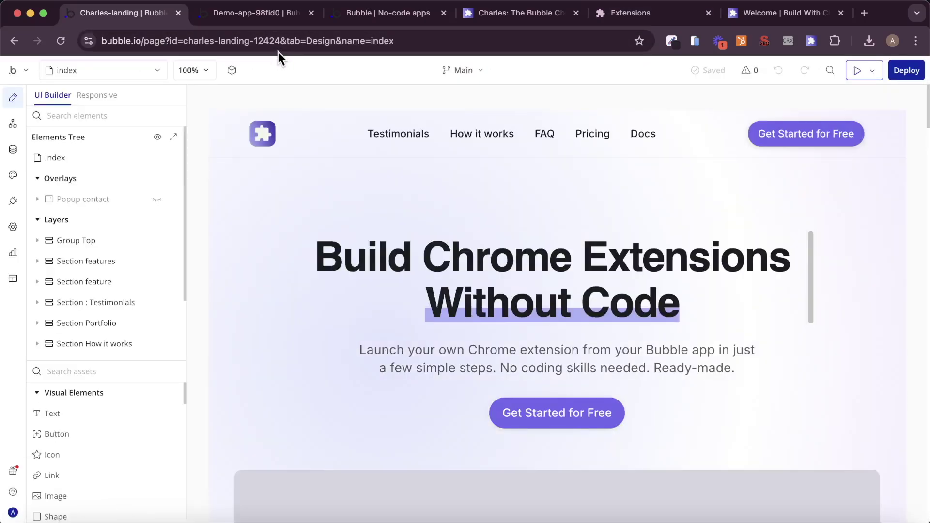
left_click(812, 41)
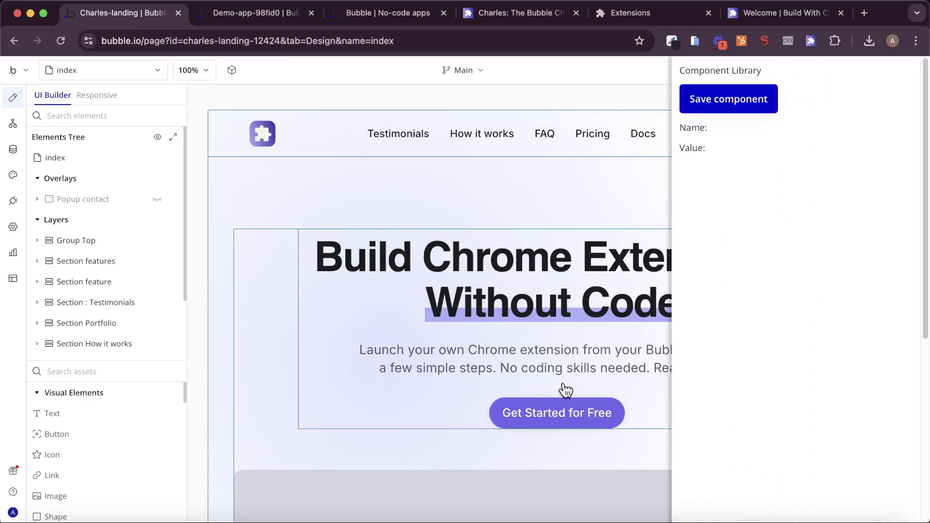
- Copy the hero's Get Started for Free button, run Save component in the sidebar and examine the name and value it reads
left_click(504, 422)
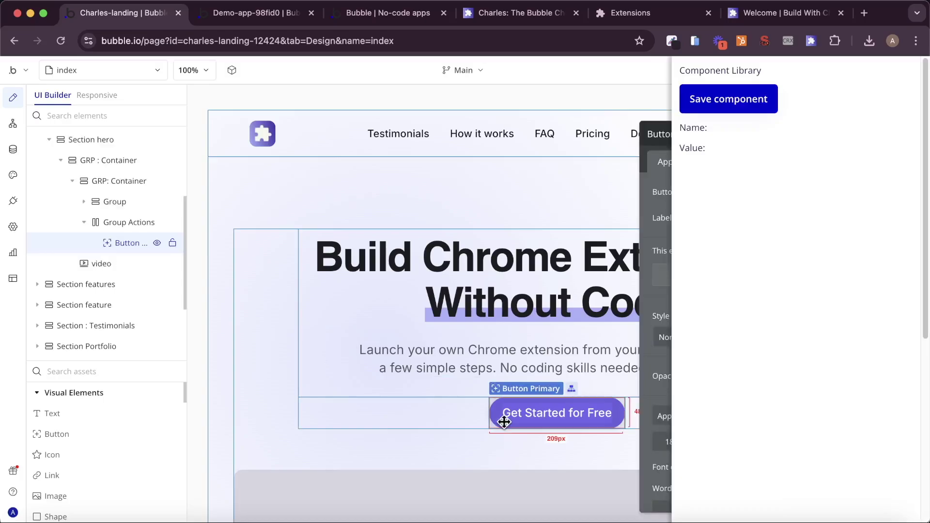
right_click(536, 416)
left_click(564, 382)
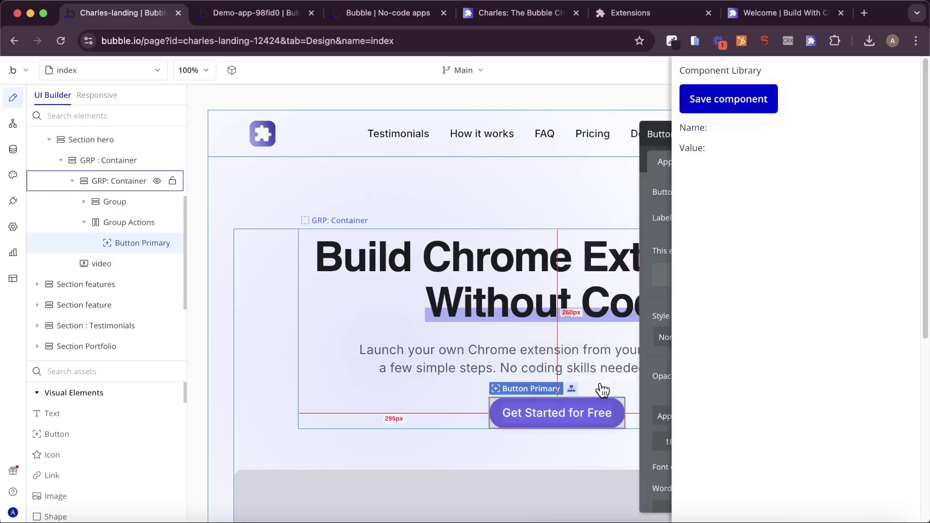
left_click(754, 110)
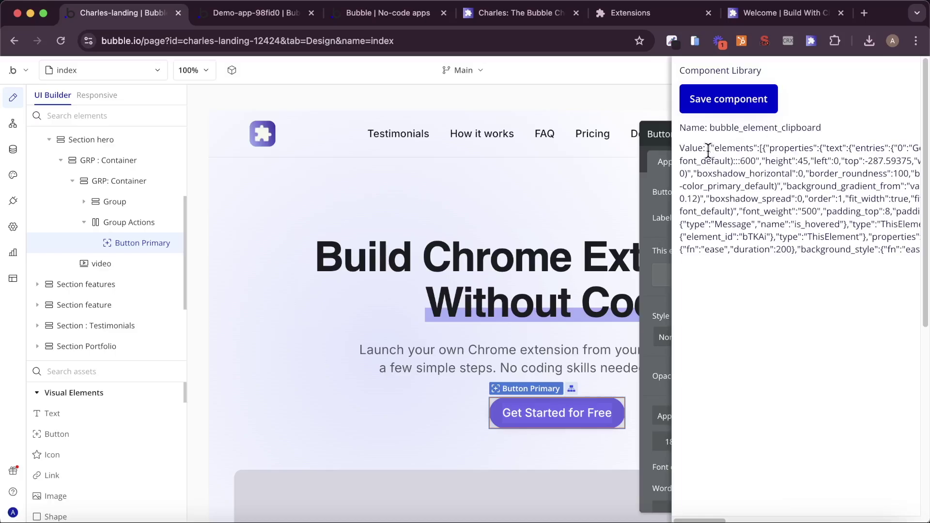
left_click_drag(708, 151, 769, 197)
left_click(769, 197)
left_click_drag(701, 148, 762, 231)
left_click(762, 231)
- In the Demo-app workflows, add an event for when a Charles: Chrome storage Local variable is read
left_click(264, 12)
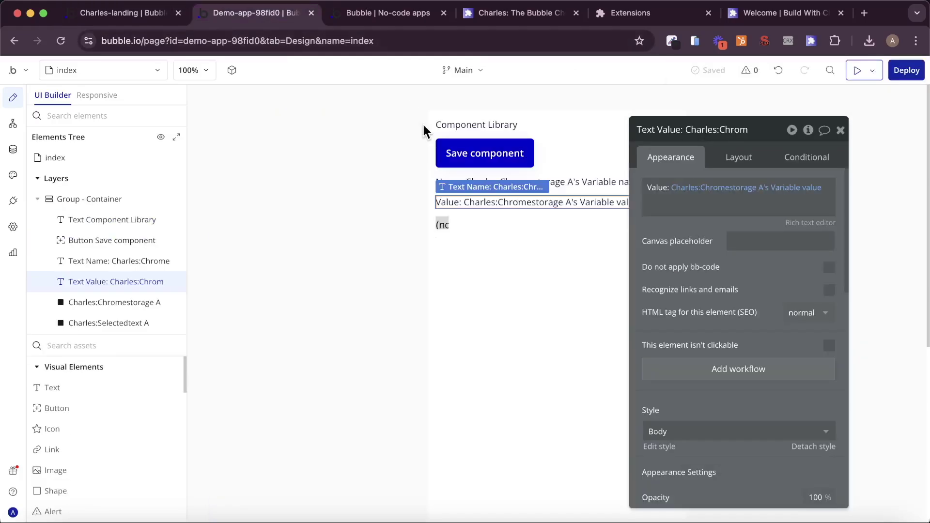
left_click(15, 124)
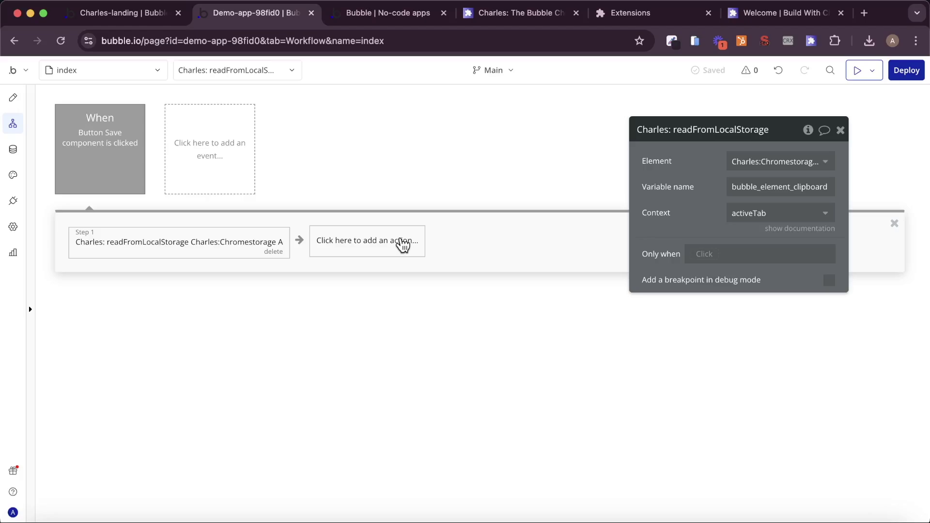
left_click(213, 149)
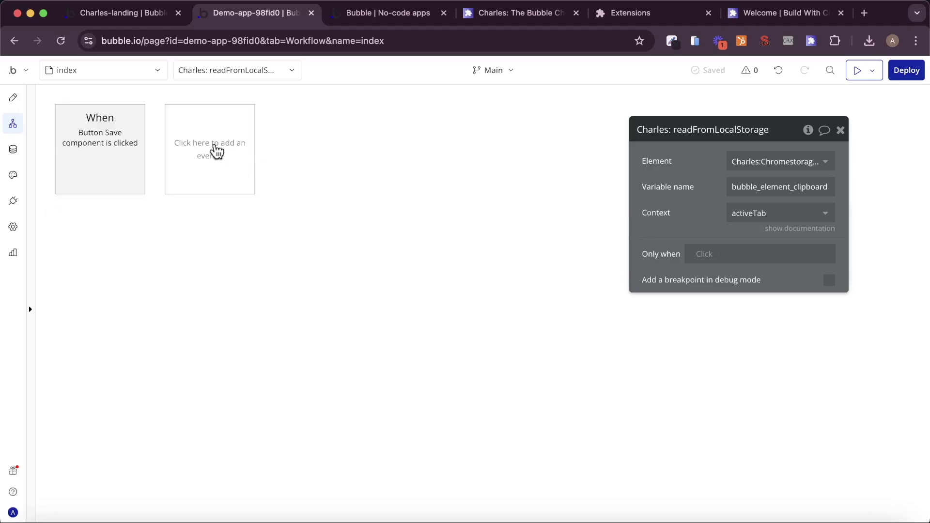
mouse_move(206, 248)
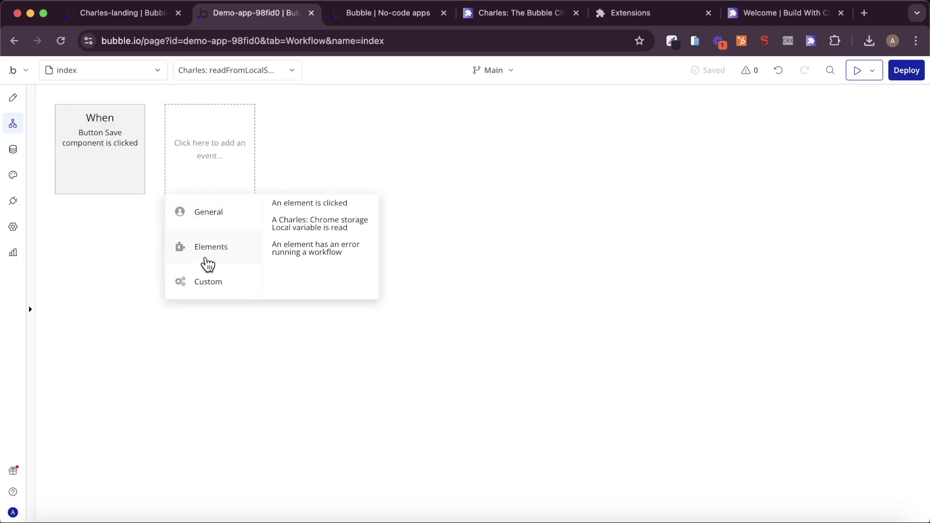
left_click(320, 240)
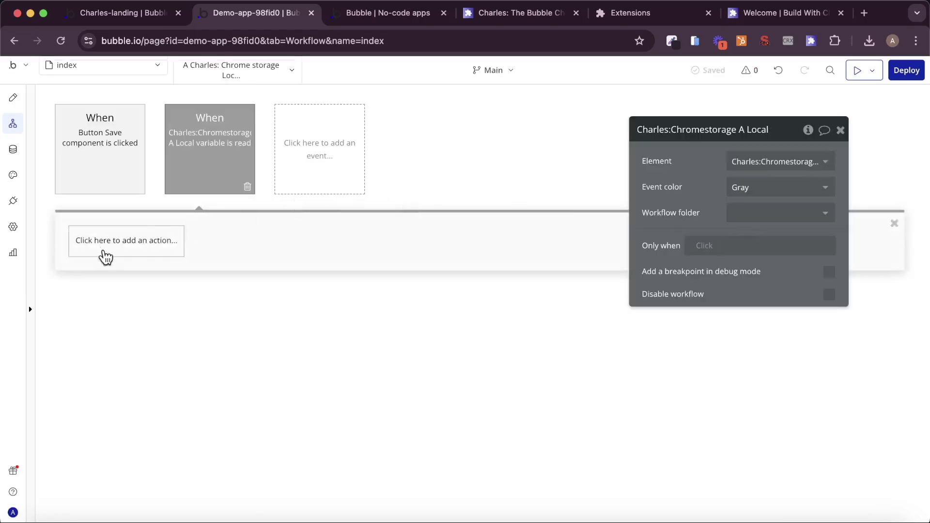
- Add a Create a new thing action to the local-variable-read event with its type set to Component
left_click(107, 256)
type("ac")
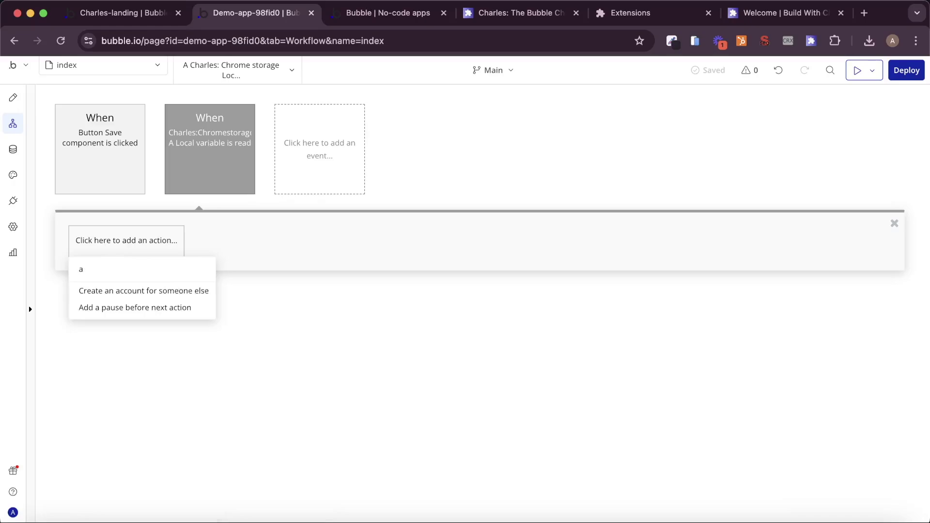
key("BackSpace")
type("create")
left_click(119, 308)
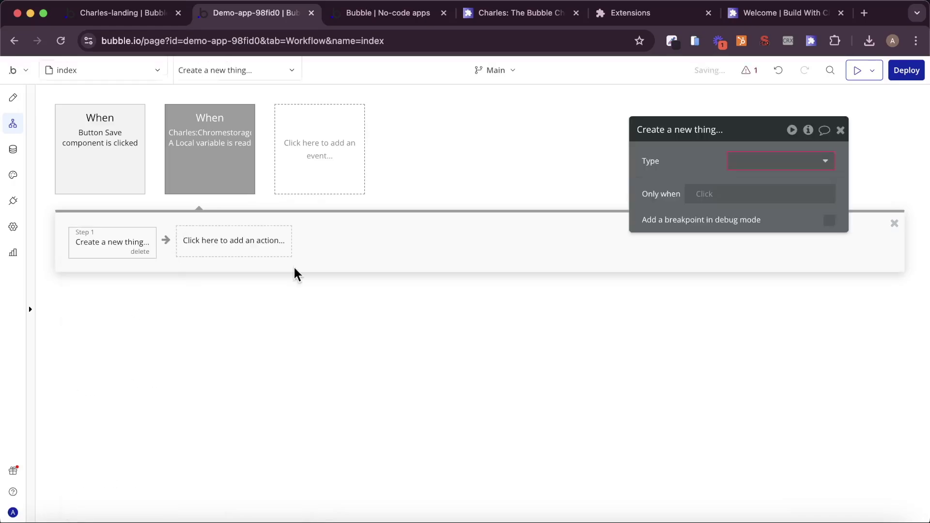
left_click(764, 163)
left_click(766, 204)
- Set the new Component's JSON field to This Charles:Chromestorage's Variable value
left_click(731, 199)
left_click(673, 191)
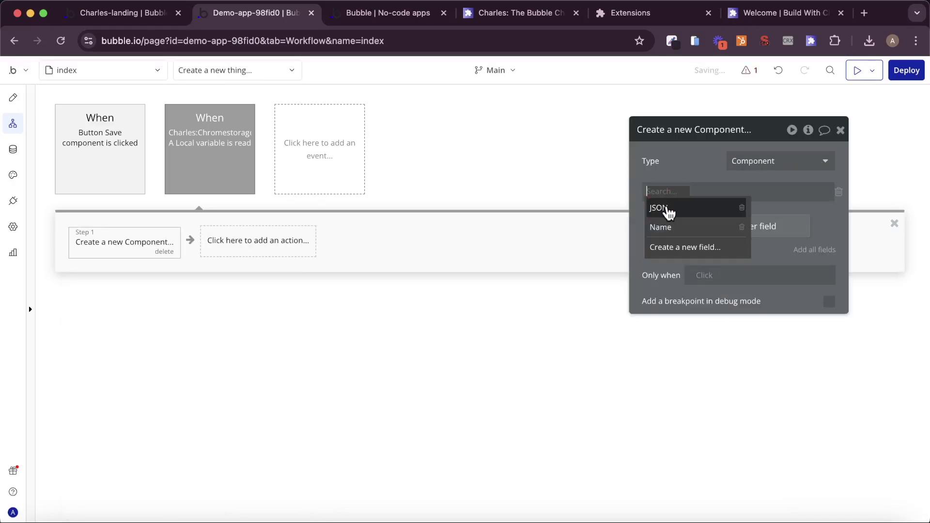
left_click(667, 208)
left_click(688, 192)
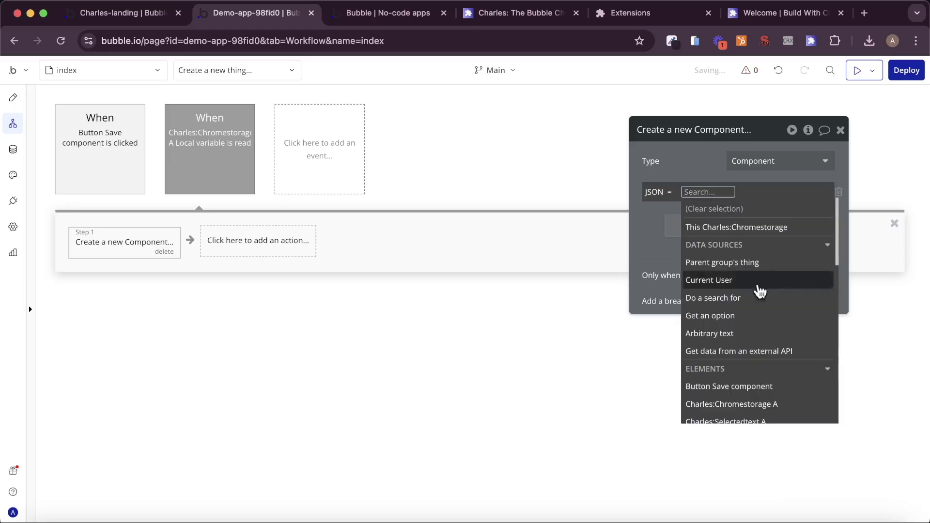
left_click(747, 227)
left_click(724, 253)
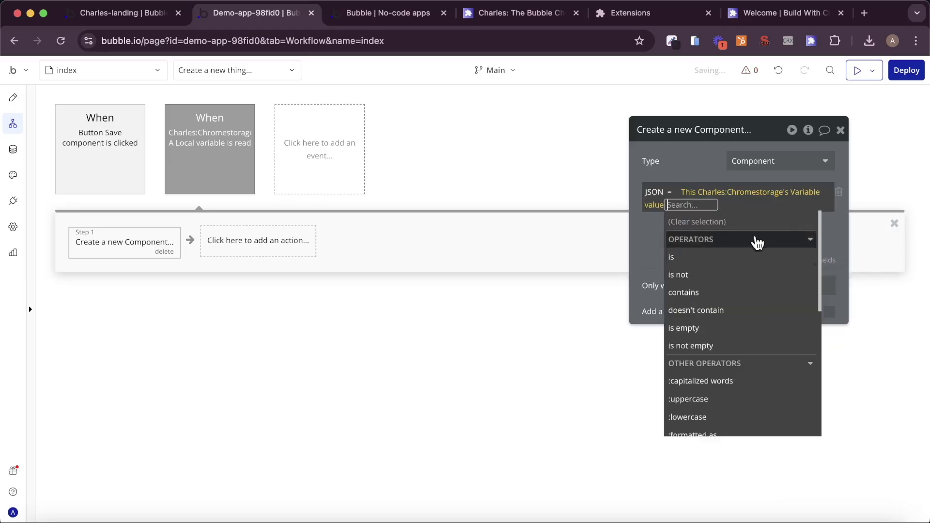
left_click(725, 158)
- Back in the Charles-landing editor, copy the hero lead text to another app and save it as a component from the sidebar
left_click(485, 9)
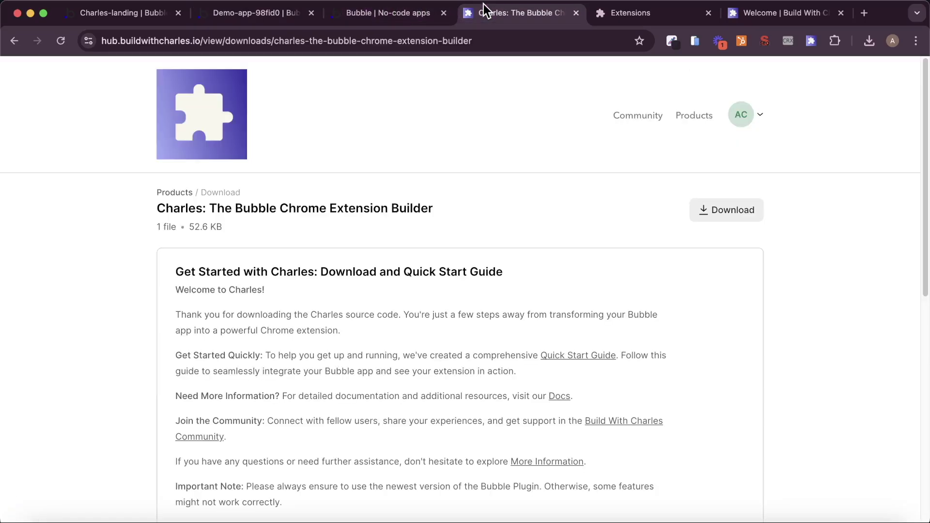
left_click(401, 15)
left_click(167, 16)
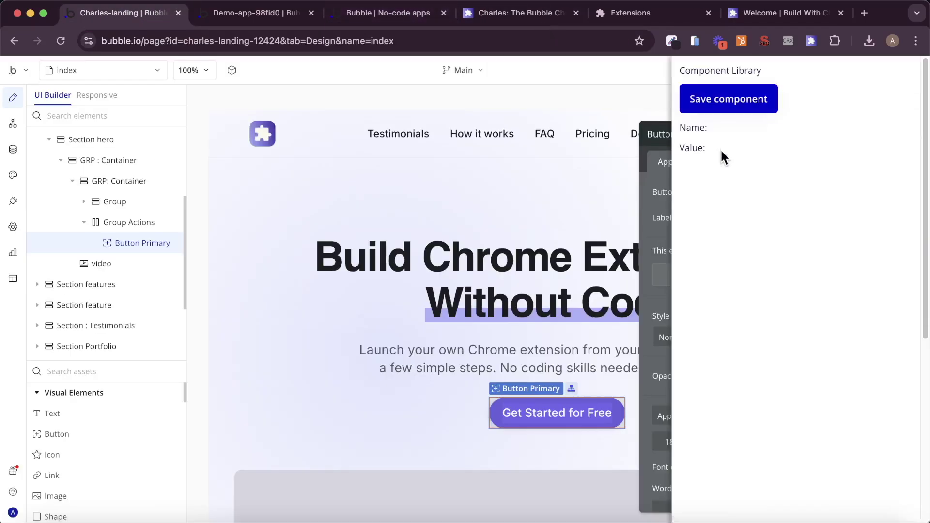
right_click(460, 361)
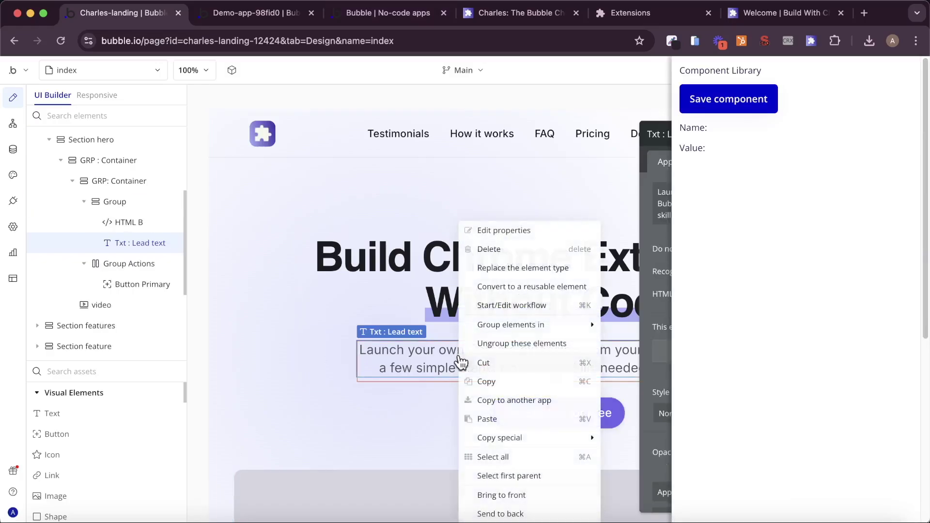
left_click(527, 398)
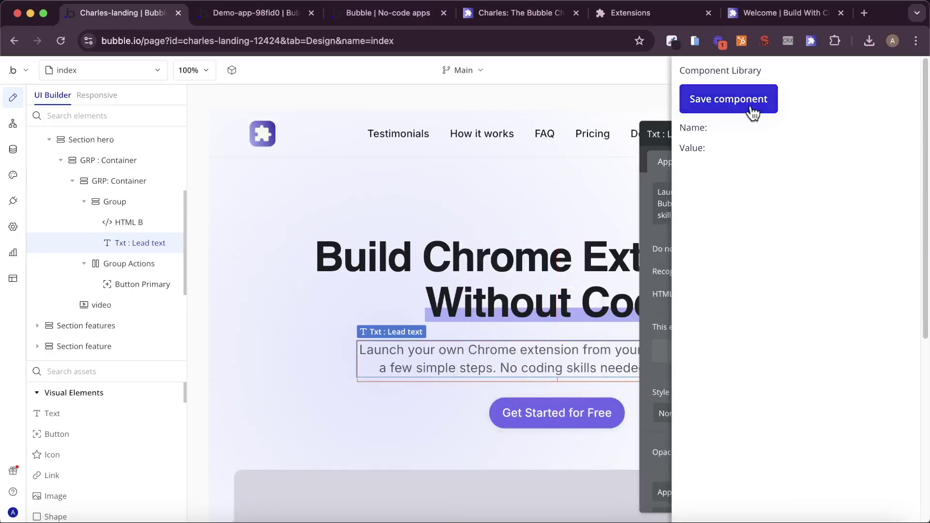
left_click(749, 87)
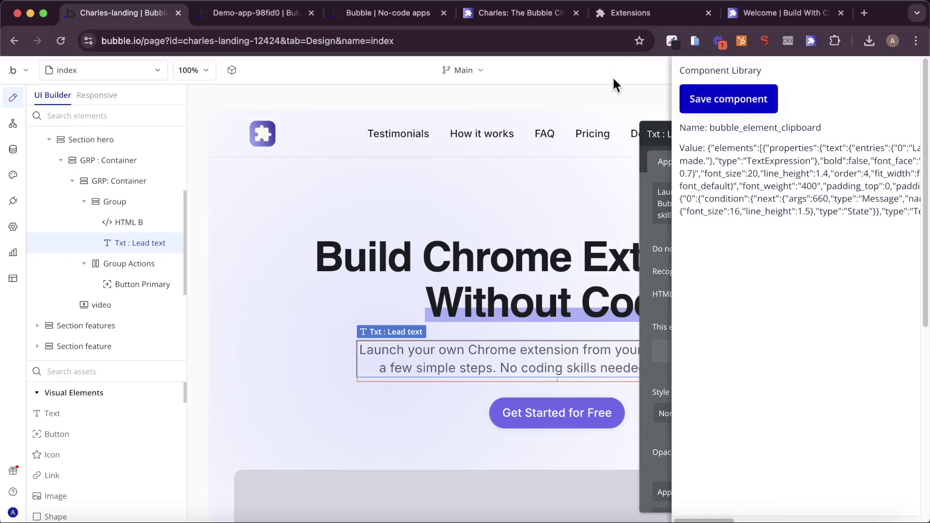
- Open the Demo-app's app data and check the saved entries under All Components
left_click(196, 18)
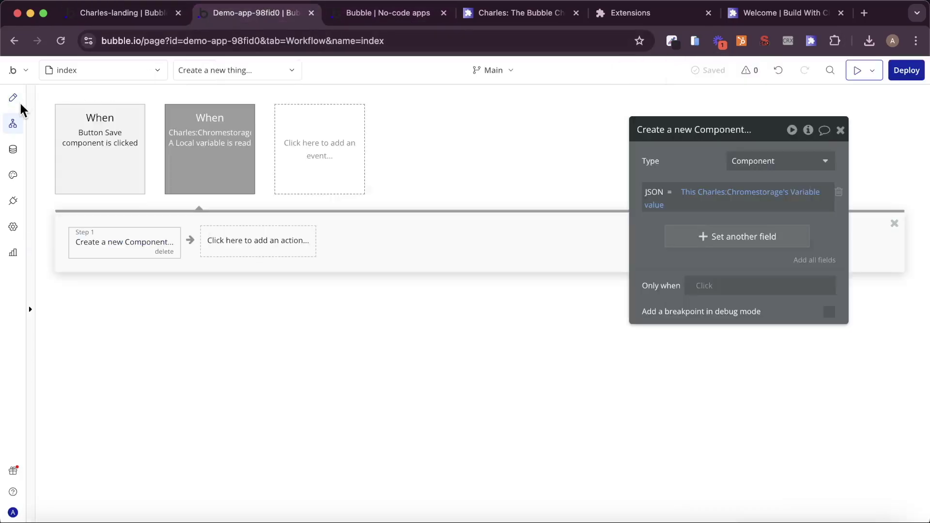
left_click(13, 150)
left_click(237, 138)
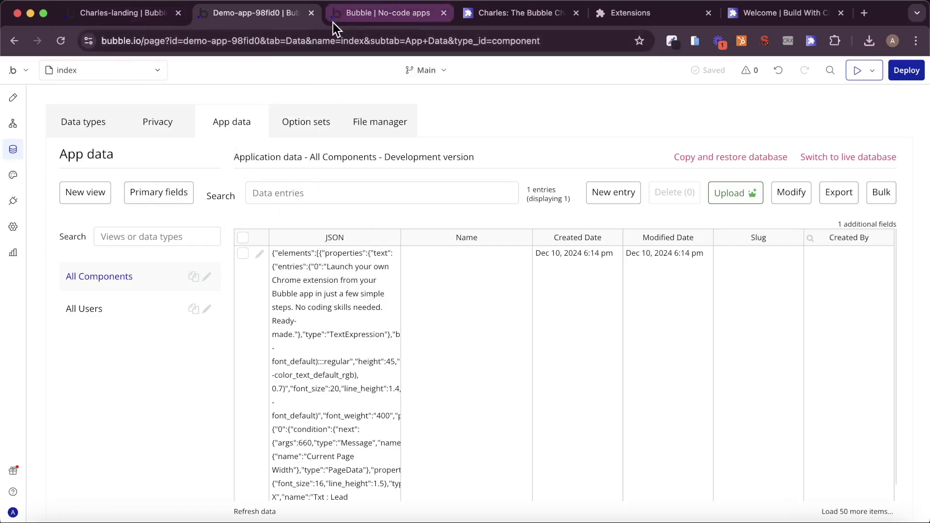
left_click(122, 16)
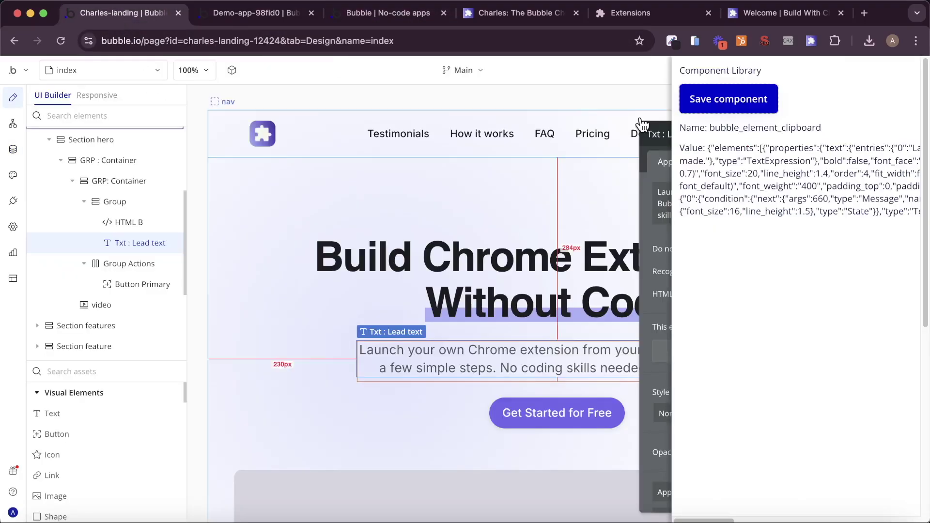
left_click(405, 14)
left_click(272, 16)
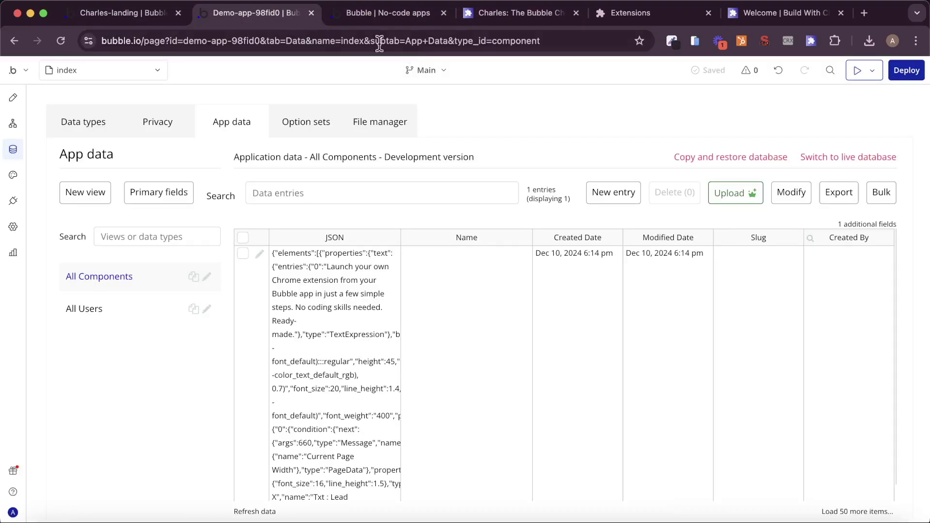
- Add a popup element to the index page of the demo app in the design editor
left_click(21, 102)
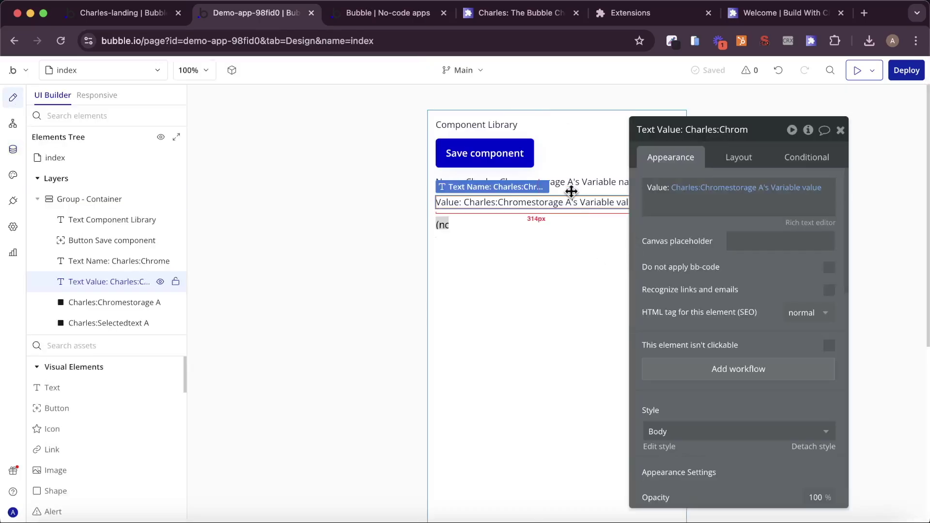
type("pop")
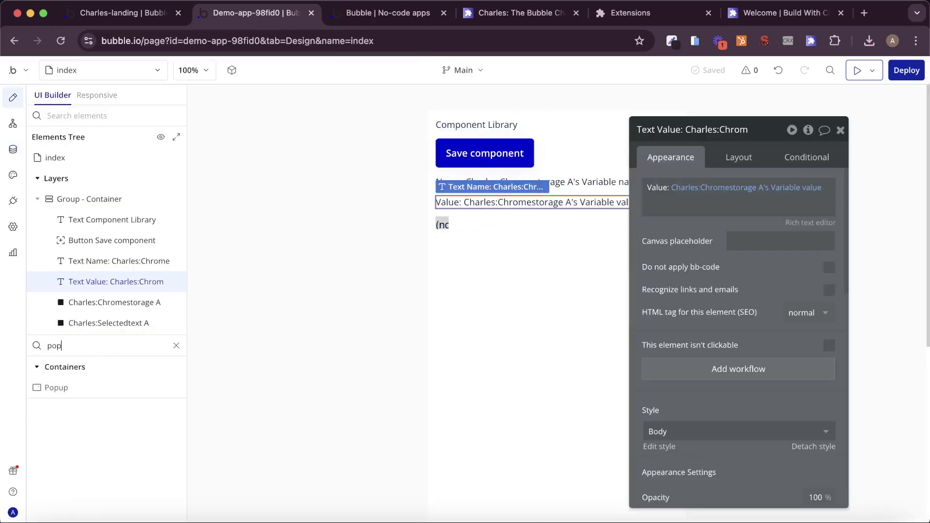
left_click_drag(73, 384, 320, 367)
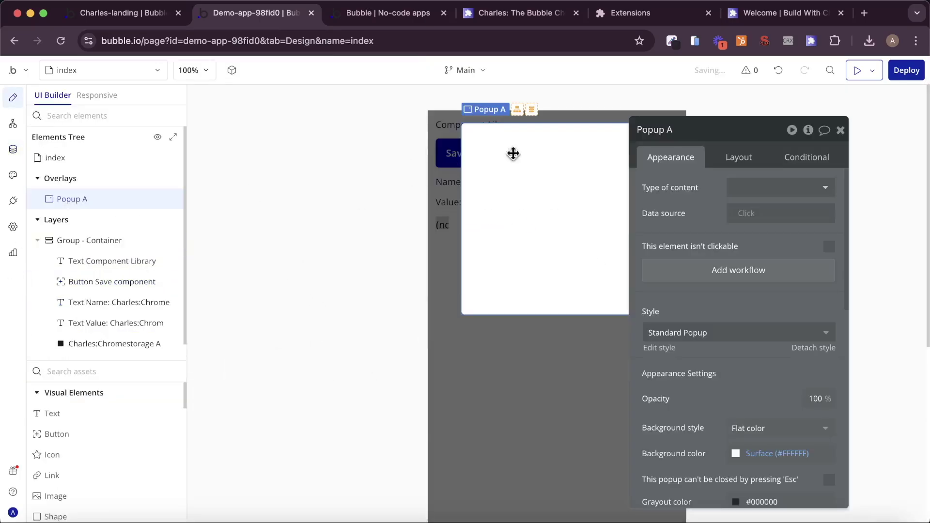
left_click(733, 152)
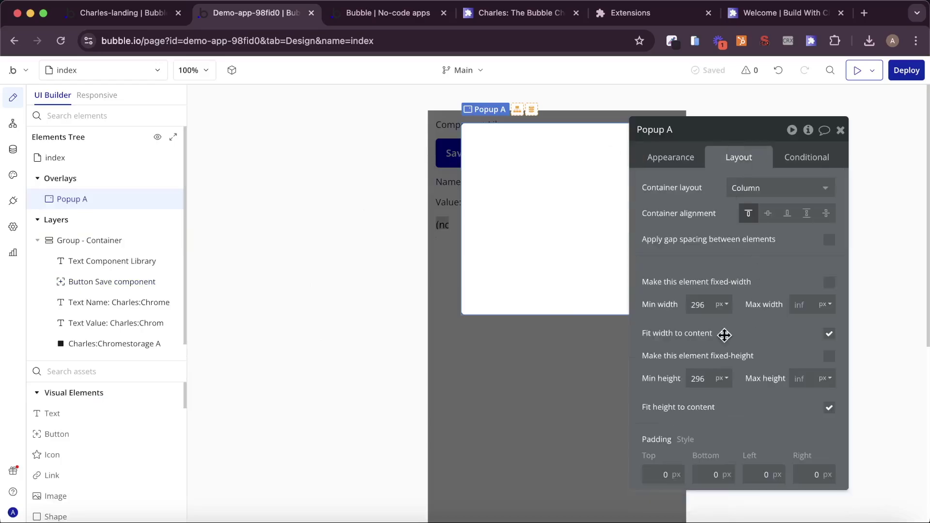
left_click(584, 387)
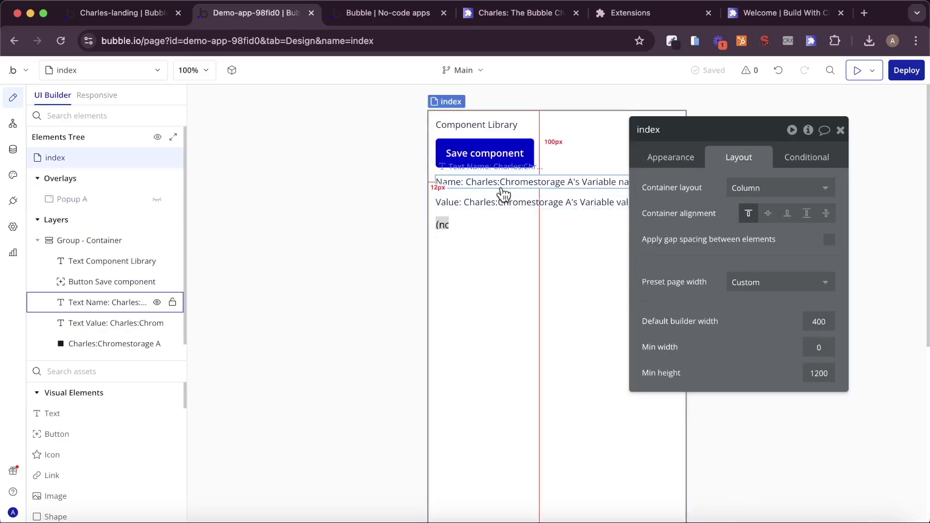
- Place a text input and a button labelled "Save component" inside Popup A
left_click(162, 199)
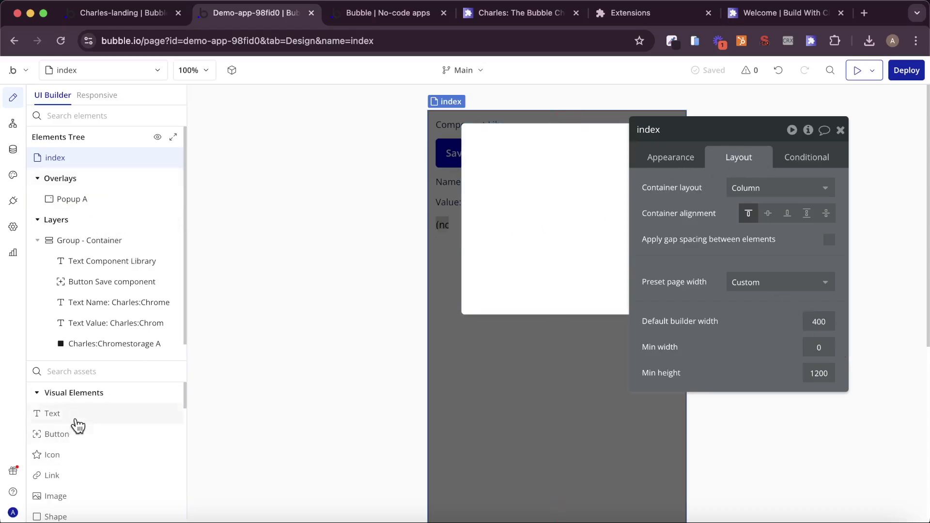
type("inpu")
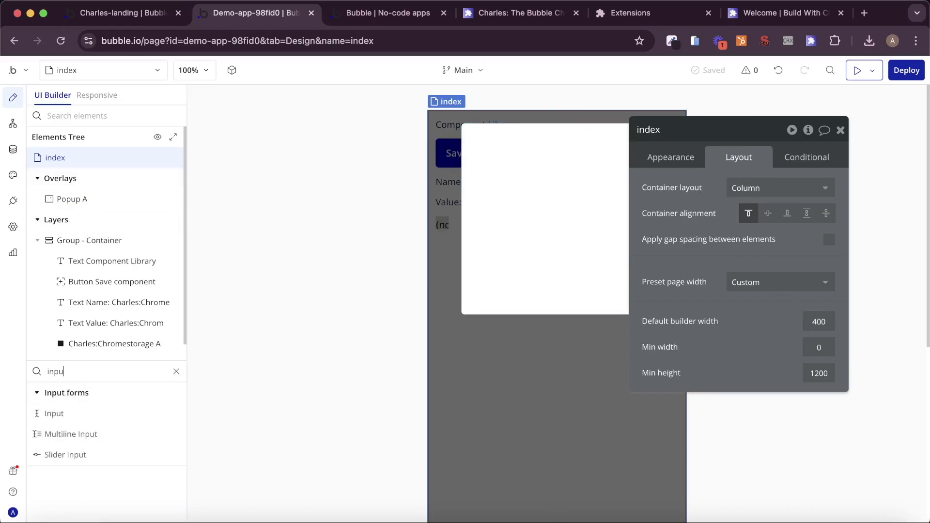
left_click_drag(72, 413, 560, 270)
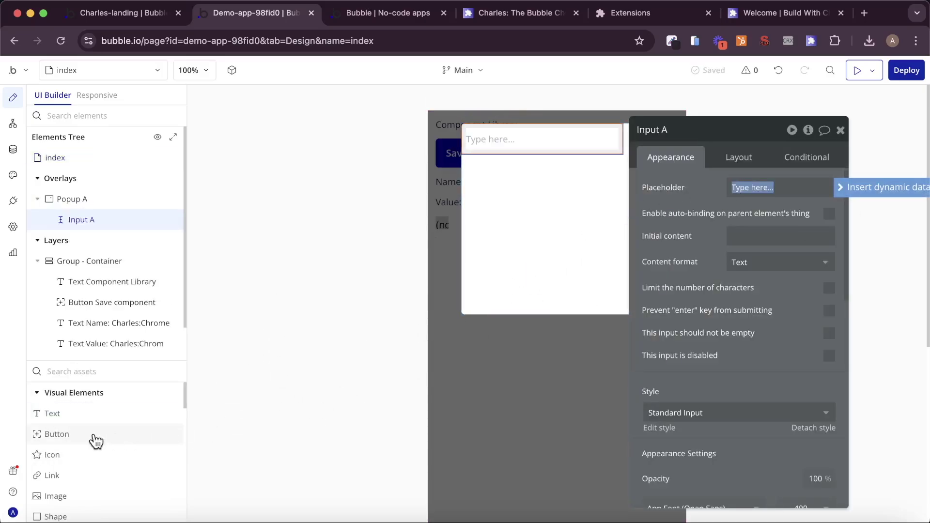
left_click_drag(96, 441, 601, 215)
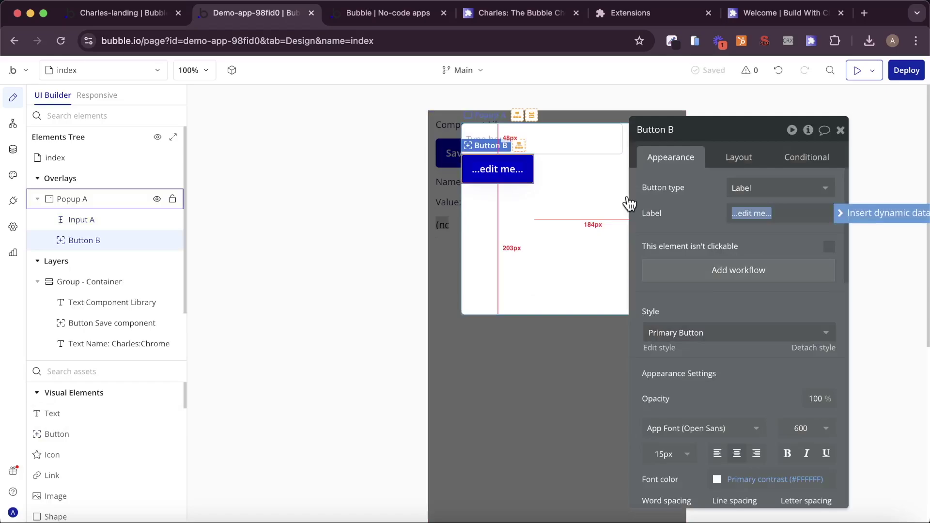
type("Save component")
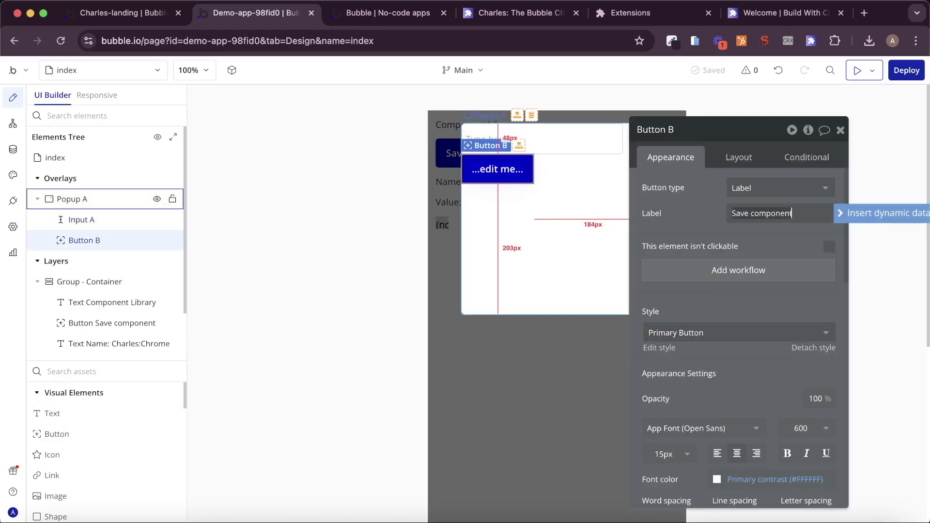
- Set Popup A's padding to 12 px on all four sides
left_click(592, 216)
left_click(739, 158)
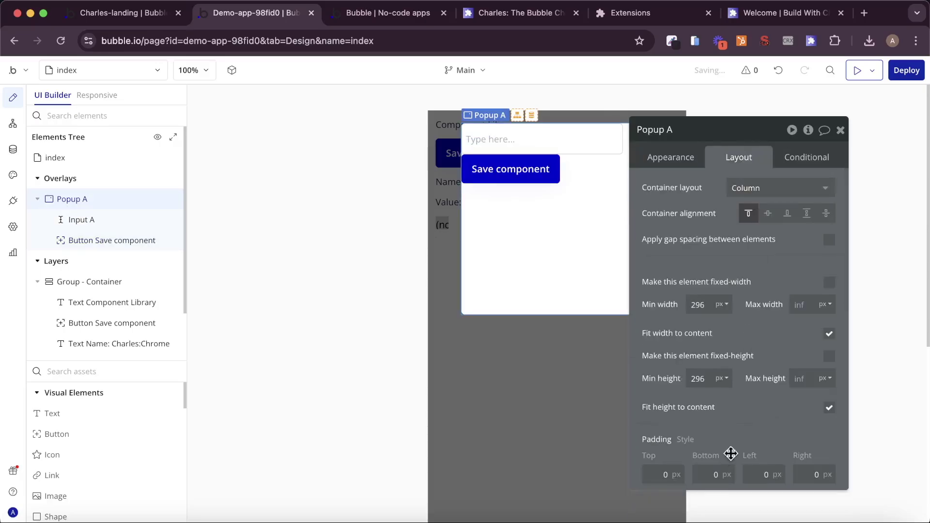
left_click(658, 474)
type("12")
left_click(717, 475)
type("12")
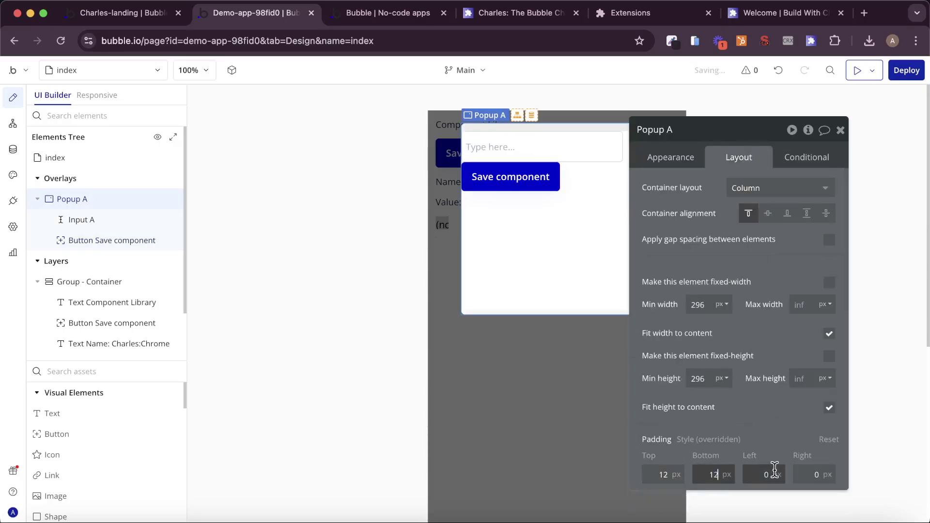
left_click(773, 472)
type("12")
left_click(819, 472)
type("12")
left_click(771, 440)
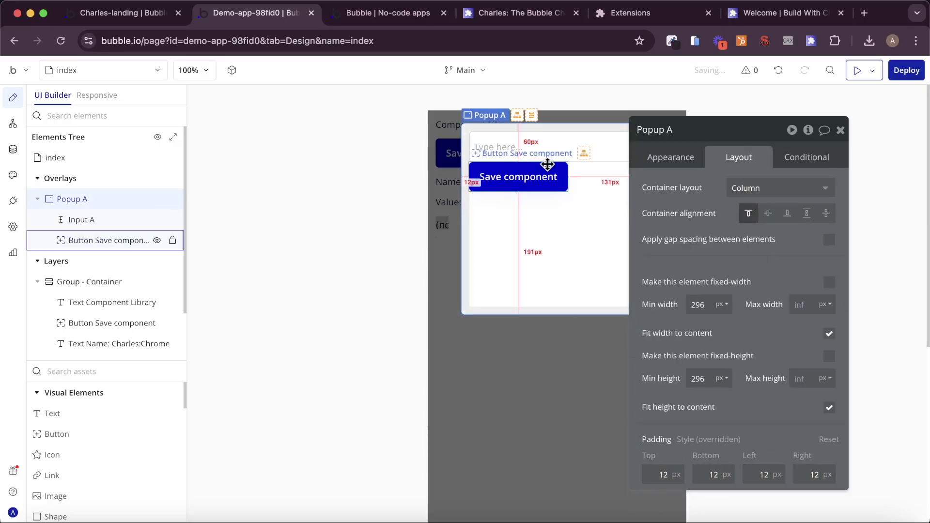
- Apply gap spacing between Popup A's elements with a row gap of 12 px
left_click(828, 240)
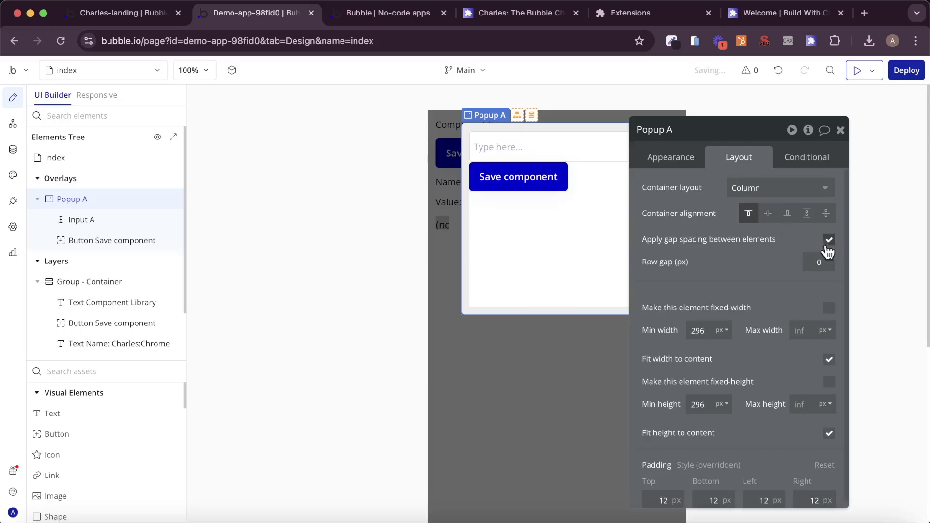
type("12")
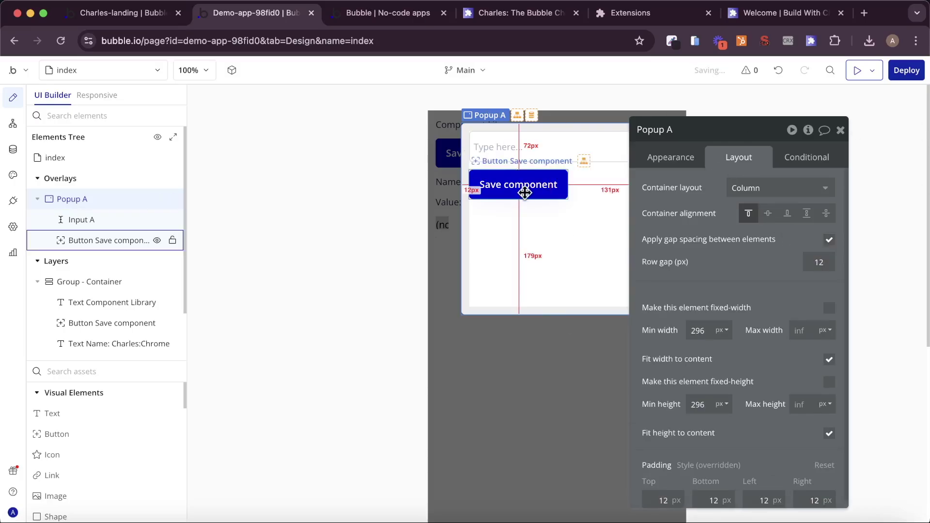
left_click(548, 188)
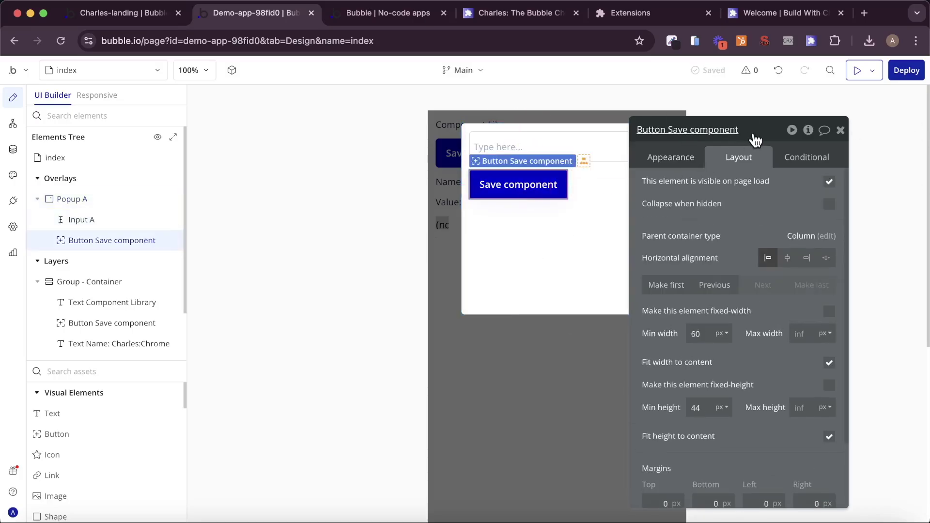
left_click(841, 130)
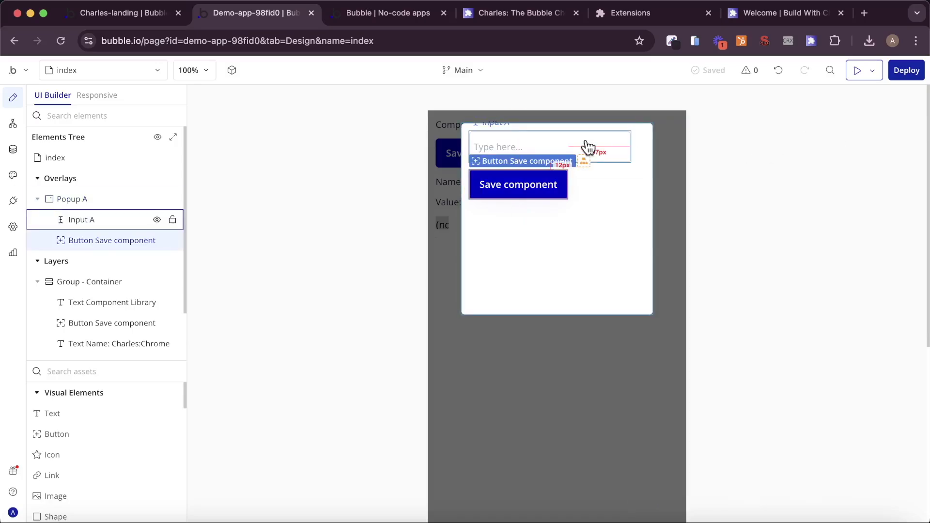
- Open the workflow of the page's original Save component button and insert an action before the readFromLocalStorage step
left_click(580, 371)
left_click(485, 154)
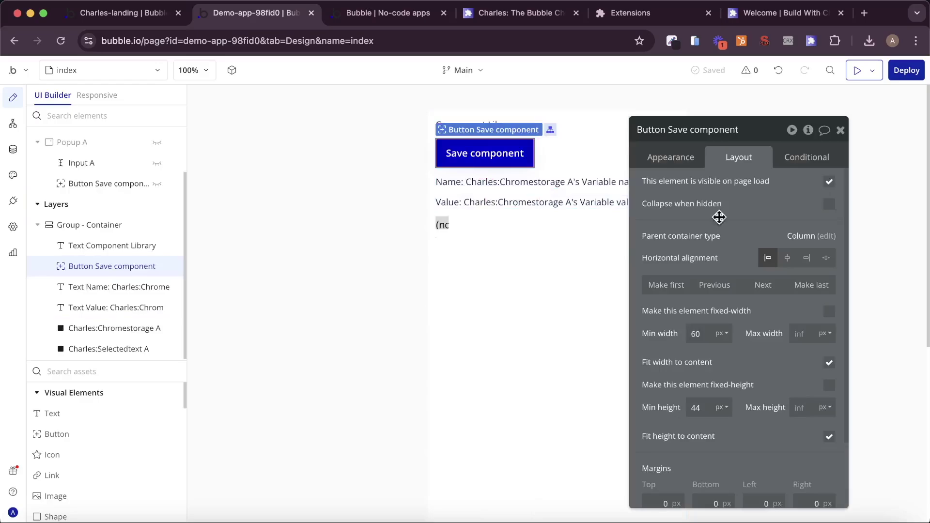
left_click(671, 160)
left_click(702, 278)
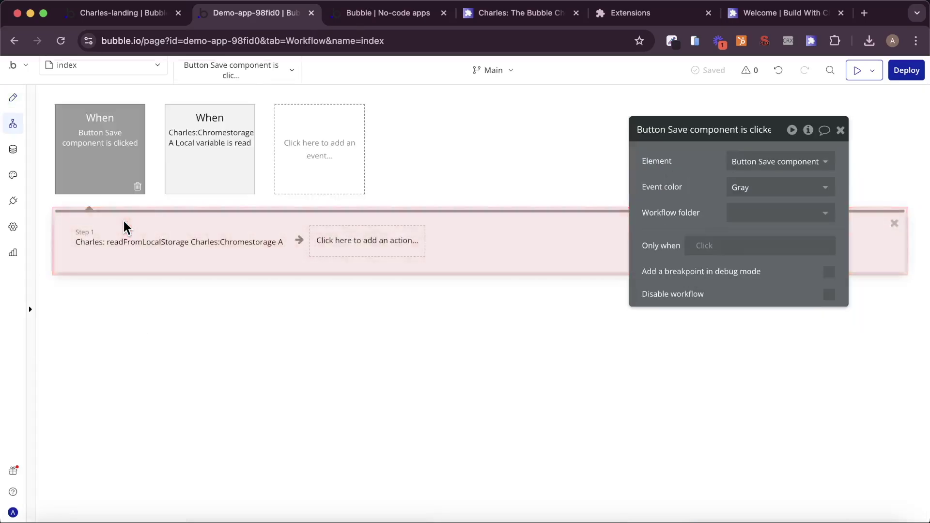
right_click(129, 237)
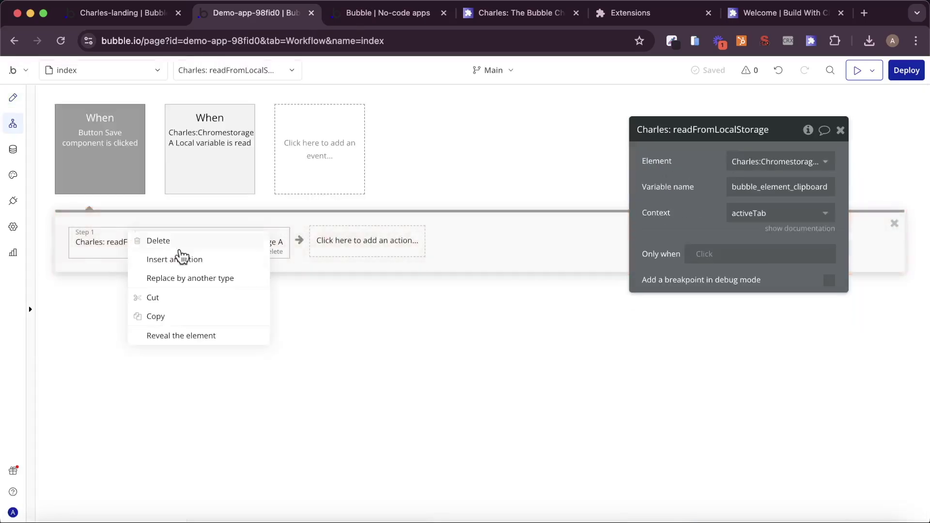
left_click(224, 265)
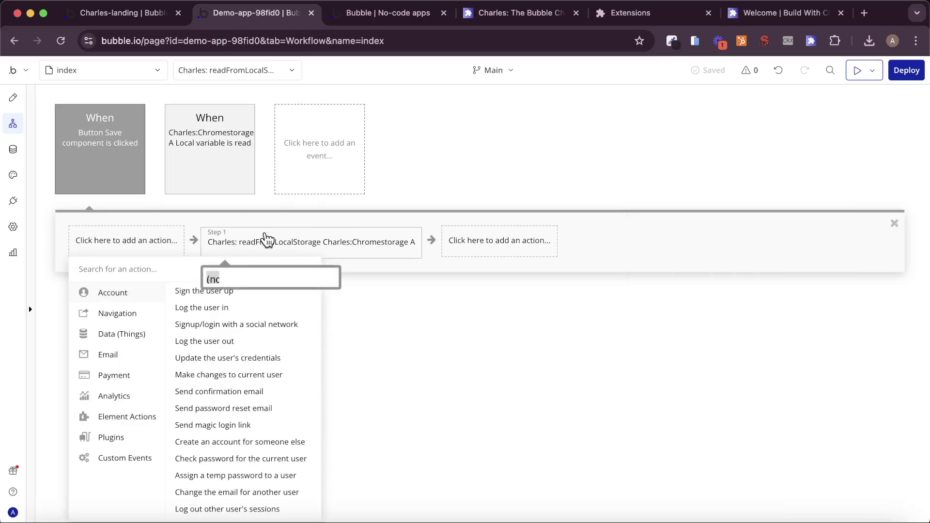
- Make the inserted first action Show an element, with Popup A as its element
type("ope")
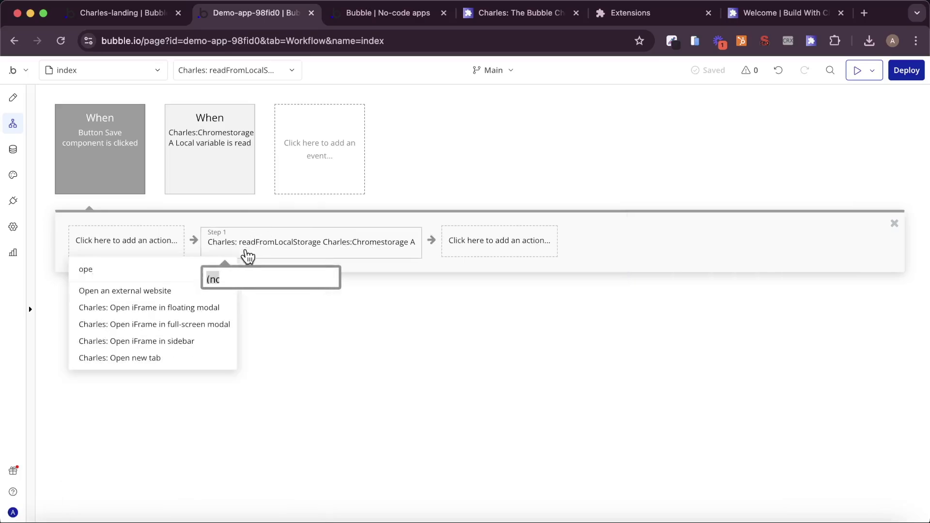
type("n pop")
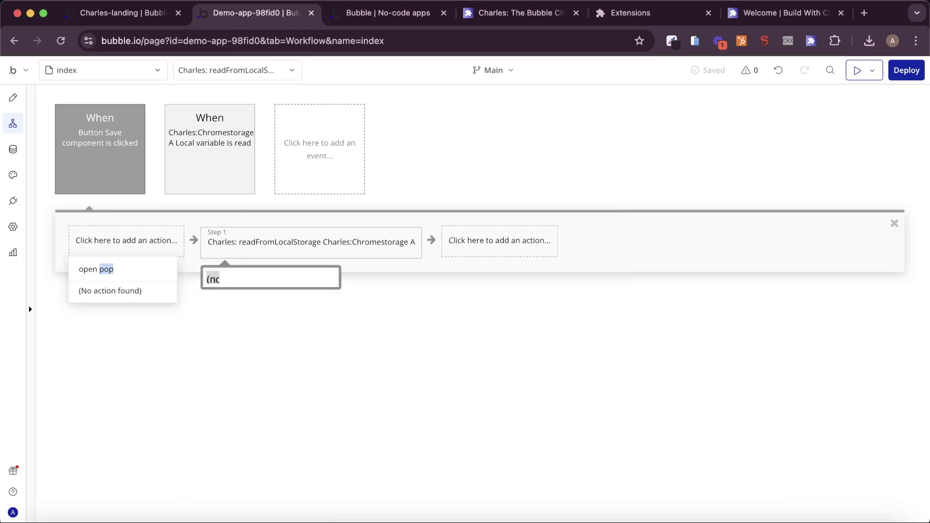
key("BackSpace")
key("BackSpace")
key("BackSpace")
key("BackSpace")
key("BackSpace")
key("BackSpace")
type("show")
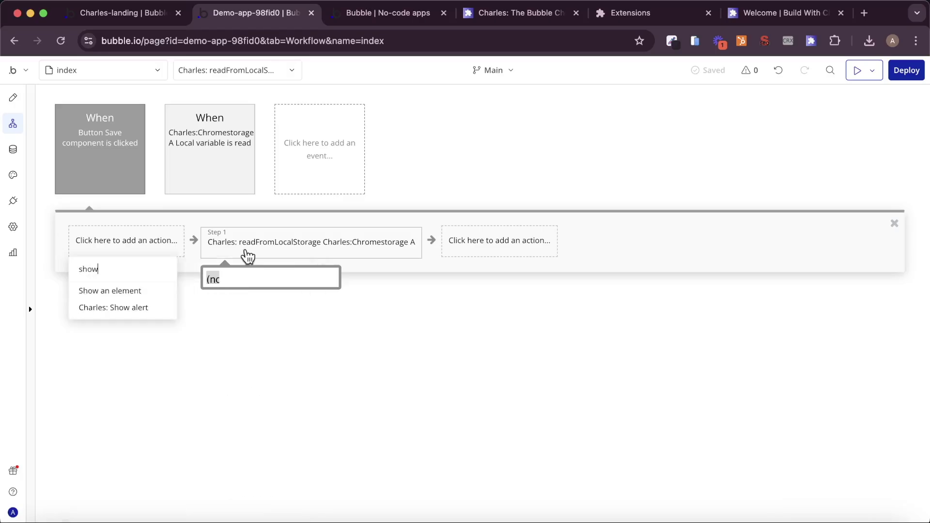
left_click(128, 291)
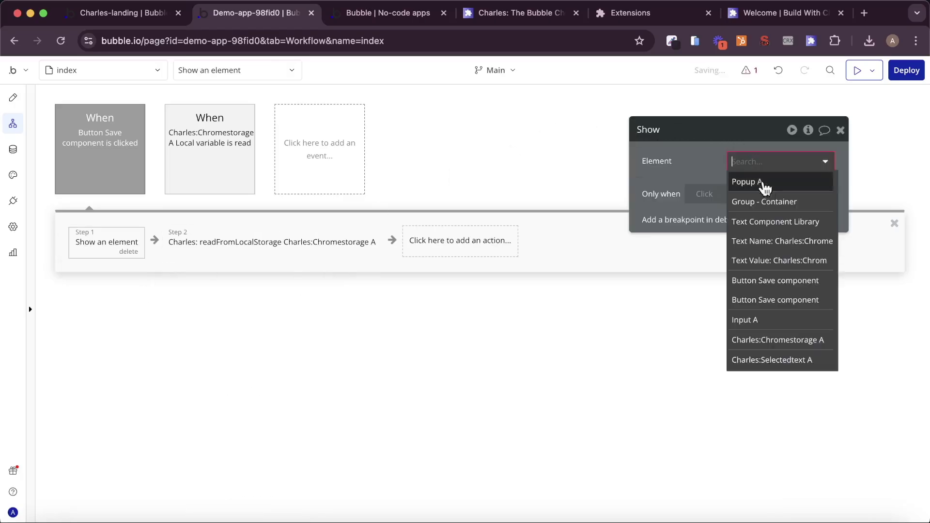
left_click(764, 187)
- Cut the readFromLocalStorage action from the page's Save component button workflow
left_click(296, 256)
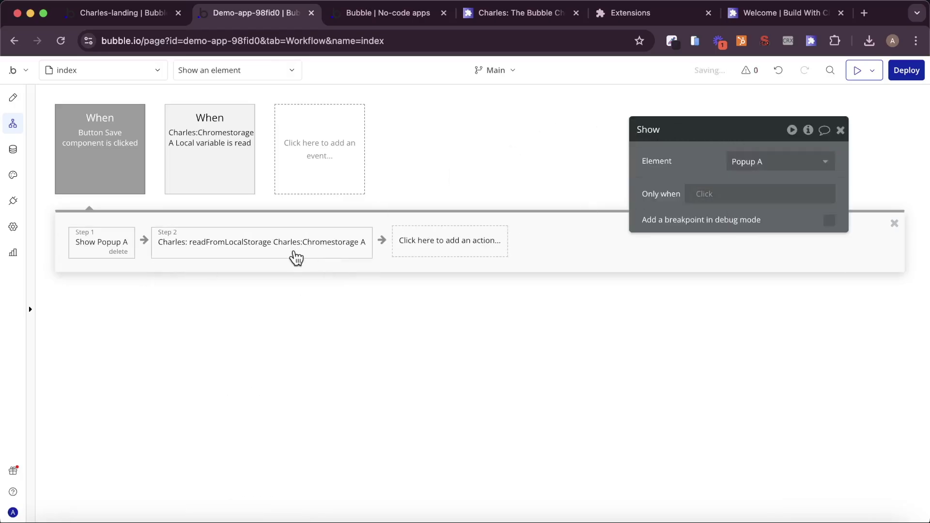
right_click(265, 243)
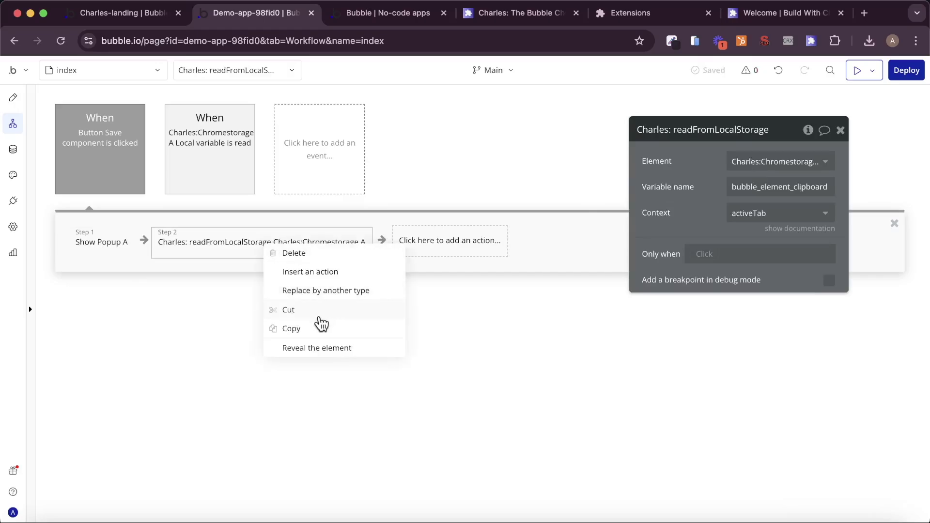
left_click(290, 310)
- Return to the design, reveal Popup A and add a workflow to its Save component button
left_click(13, 98)
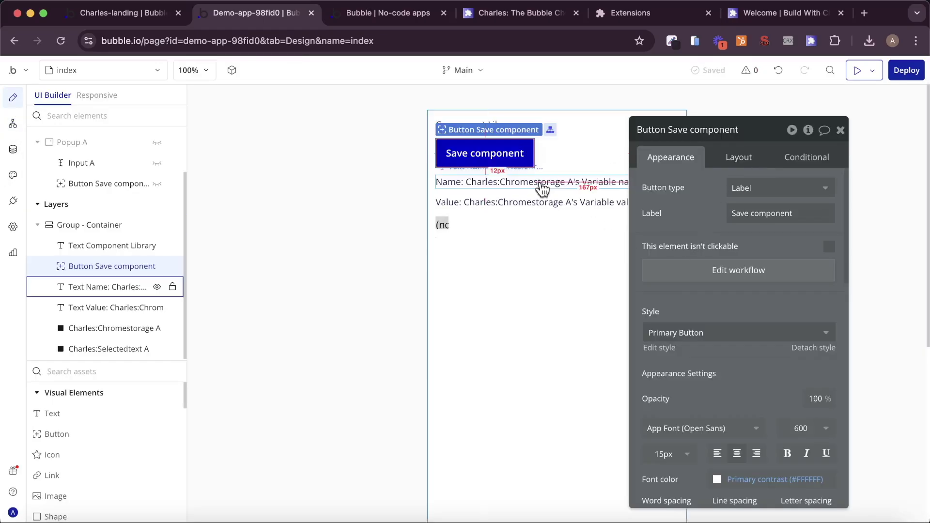
left_click(138, 143)
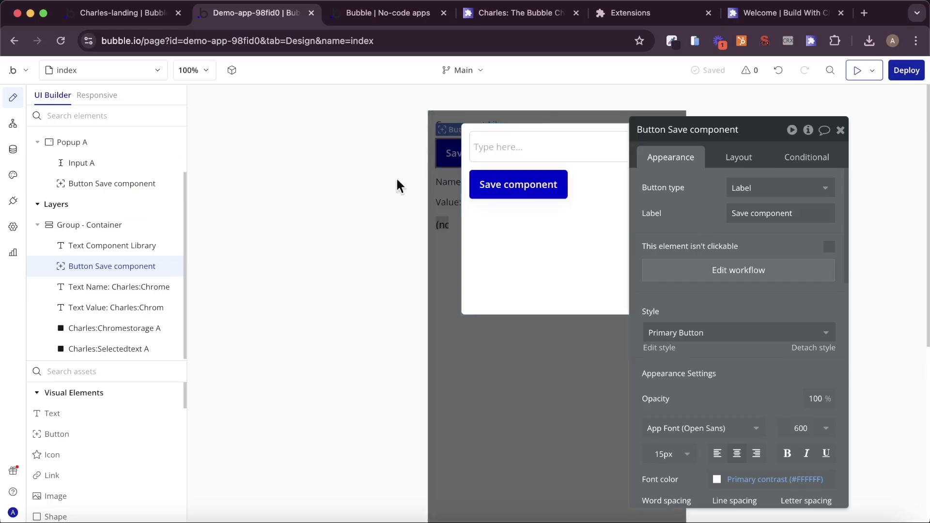
left_click(517, 189)
left_click(721, 273)
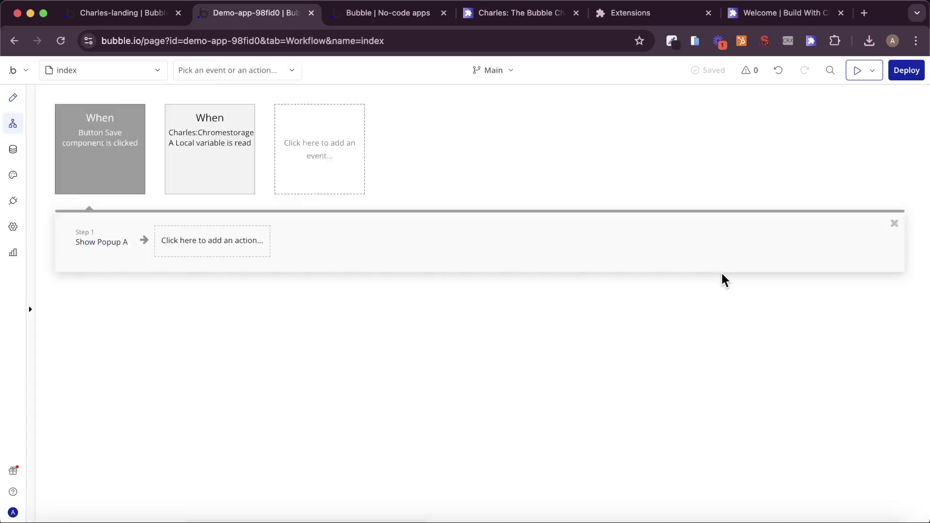
- Add a Create a new thing action with type Component to the popup's Save component button workflow
left_click(121, 240)
type("create")
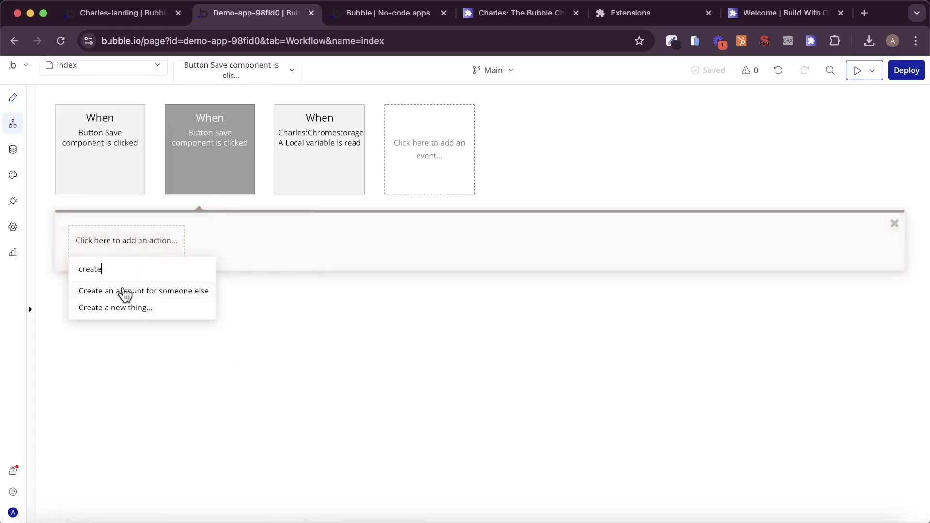
left_click(121, 309)
left_click(748, 162)
left_click(775, 202)
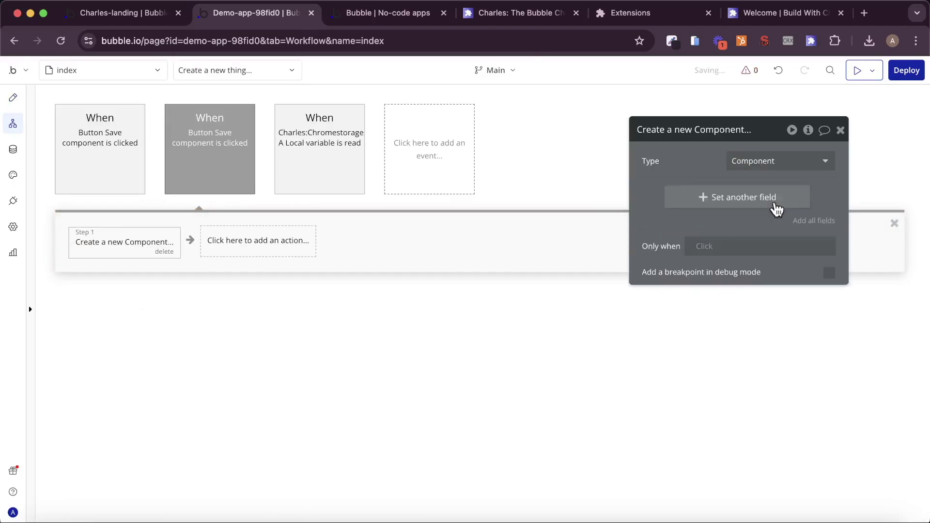
- Set the new Component's JSON field to Charles:Chromestorage A's Variable value
left_click(777, 210)
left_click(668, 206)
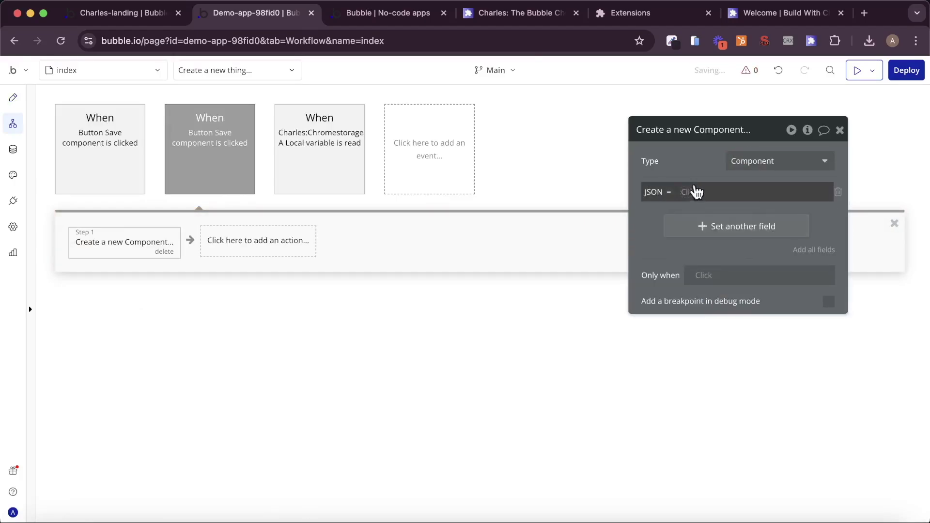
left_click(690, 193)
type("char")
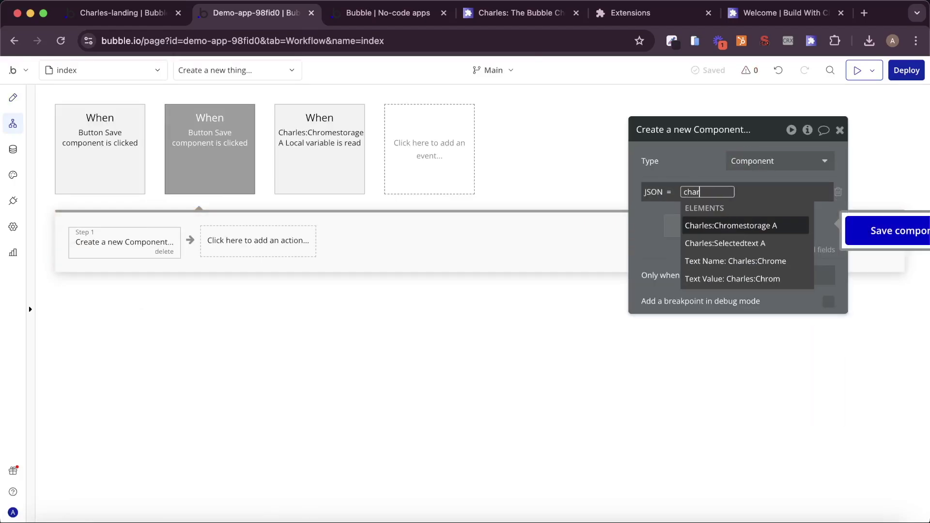
key("Return")
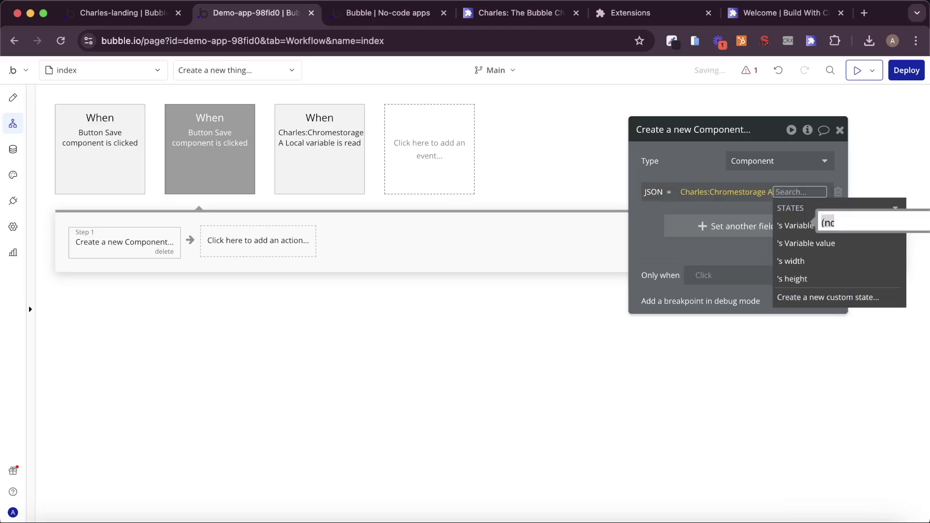
left_click(804, 248)
left_click(653, 249)
- Add the Name field to the Create a new Component action and set it to Input A's value
left_click(722, 232)
left_click(655, 224)
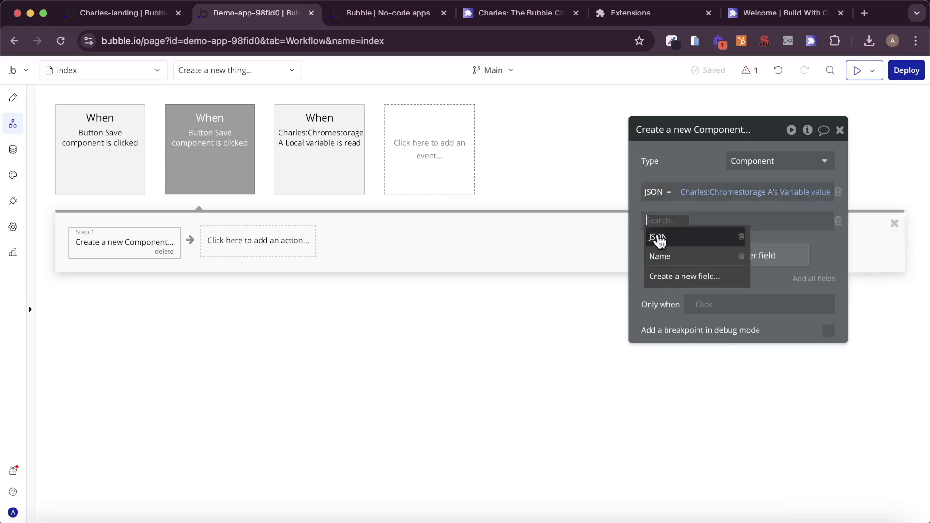
left_click(664, 259)
left_click(693, 221)
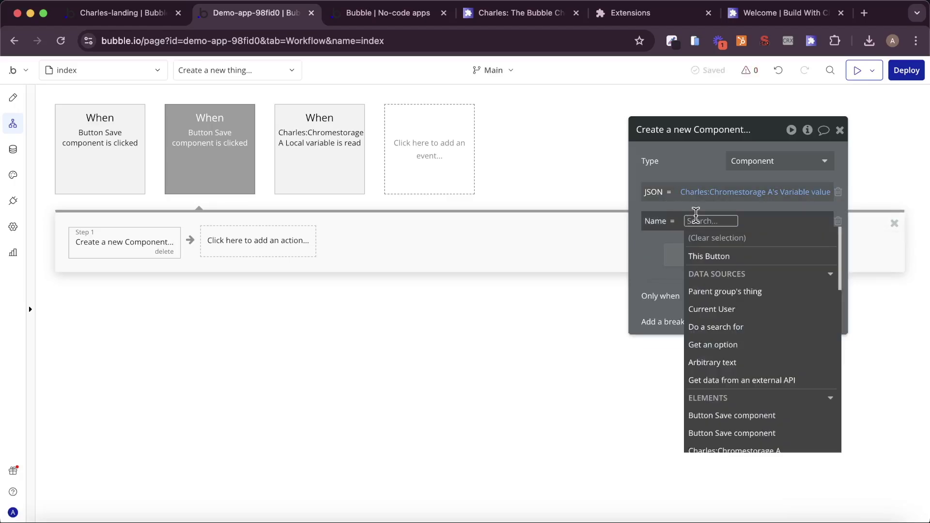
type("inpu")
key("Return")
key("Down")
key("Down")
key("Return")
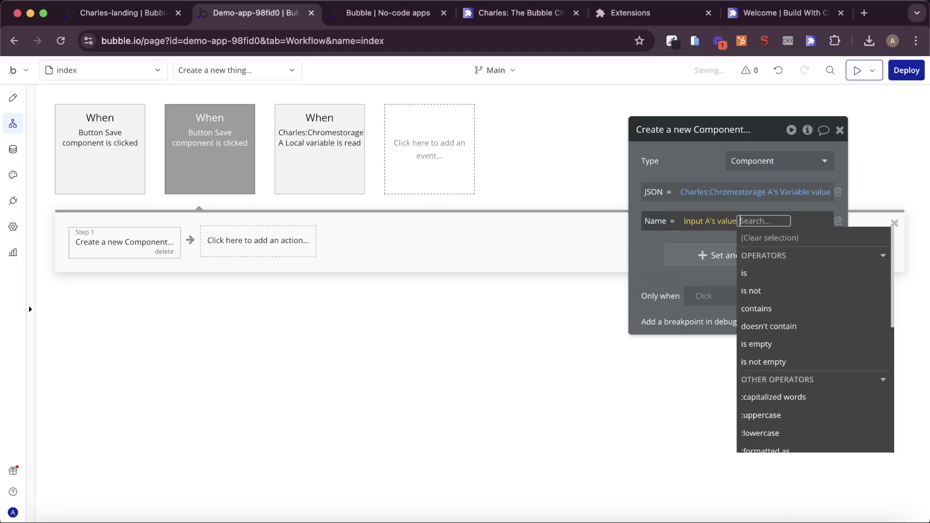
left_click(653, 177)
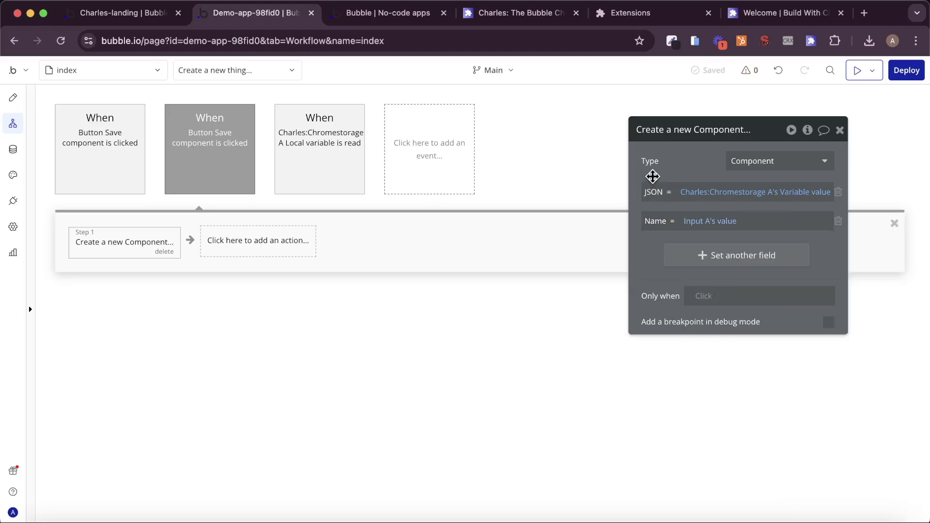
- Delete the workflow event that runs when Charles:Chromestorage A's Local variable is read
left_click(353, 156)
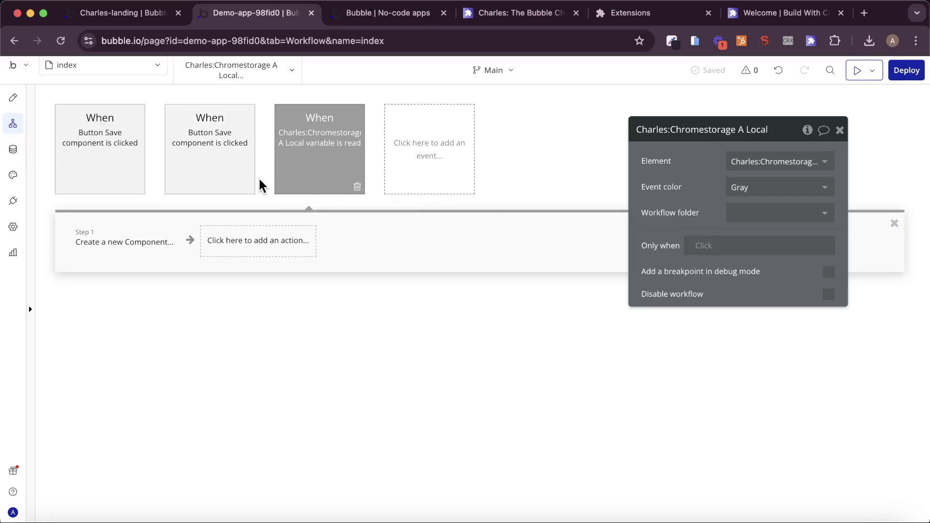
left_click(231, 148)
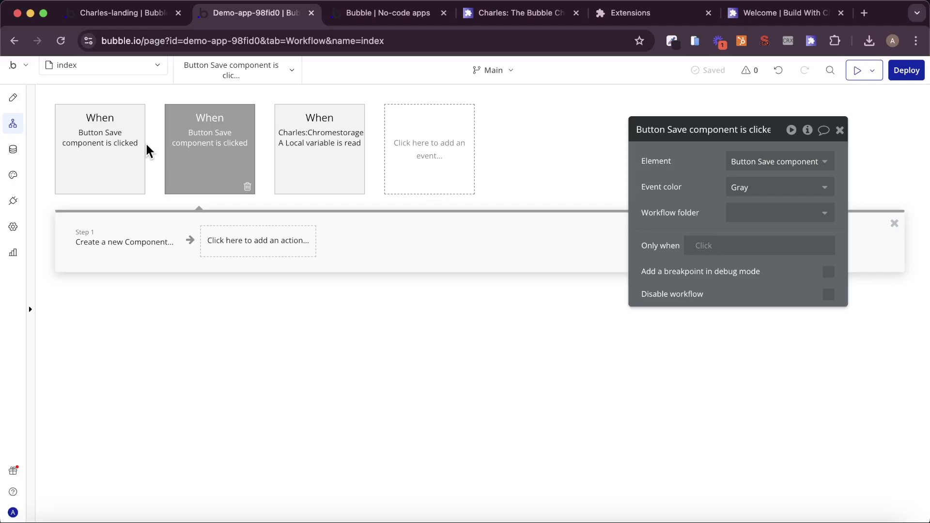
left_click(352, 184)
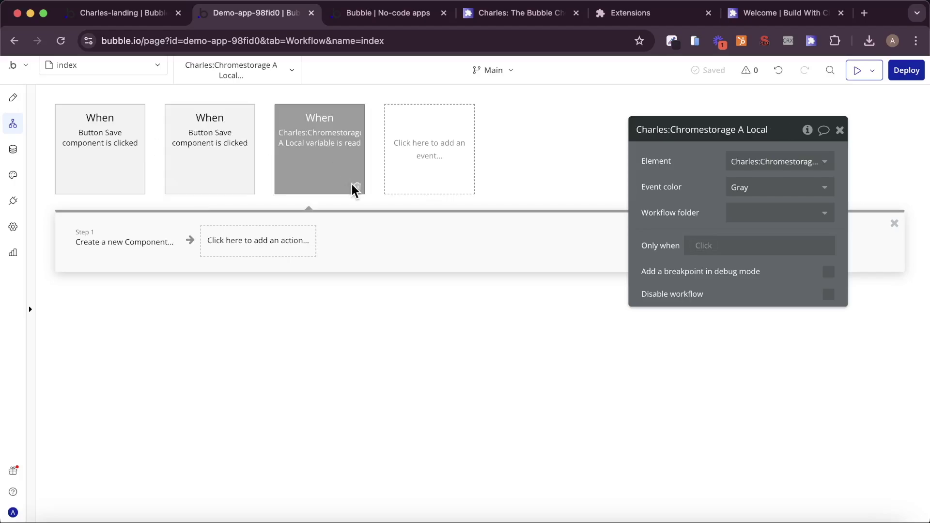
left_click(357, 187)
- Add a Reset relevant inputs action after Create a new Component in the popup's Save component button workflow
left_click(179, 177)
left_click(106, 237)
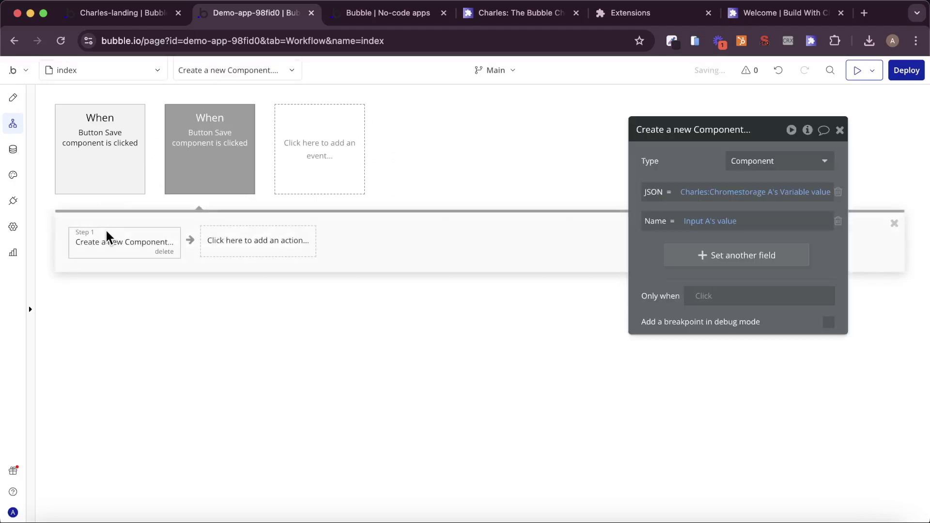
left_click(274, 241)
type("res")
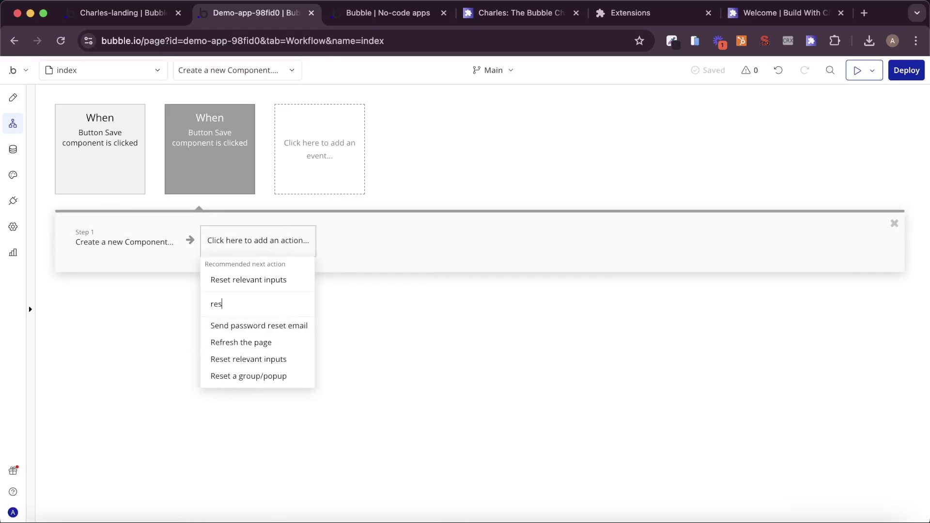
left_click(249, 281)
- Add a Hide an element action for Popup A after the Reset relevant inputs action
left_click(327, 245)
type("hide")
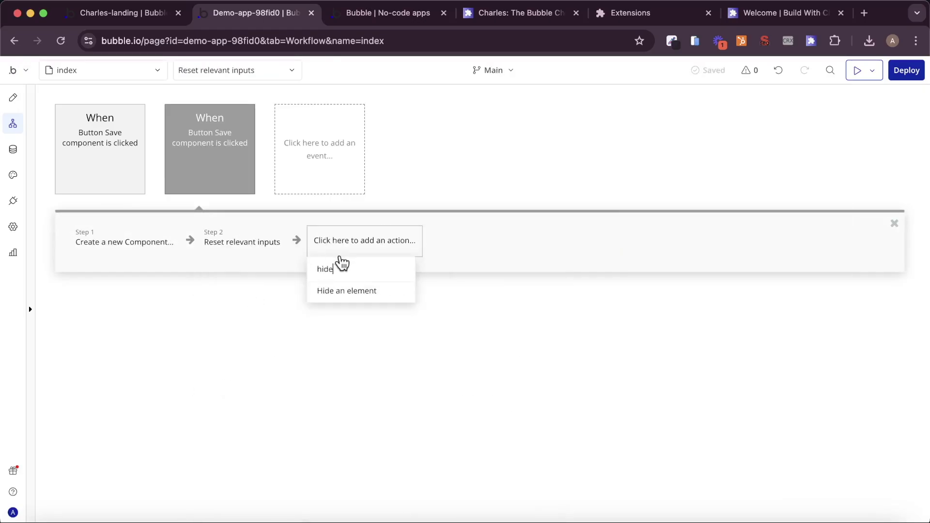
left_click(345, 291)
left_click(764, 162)
left_click(751, 181)
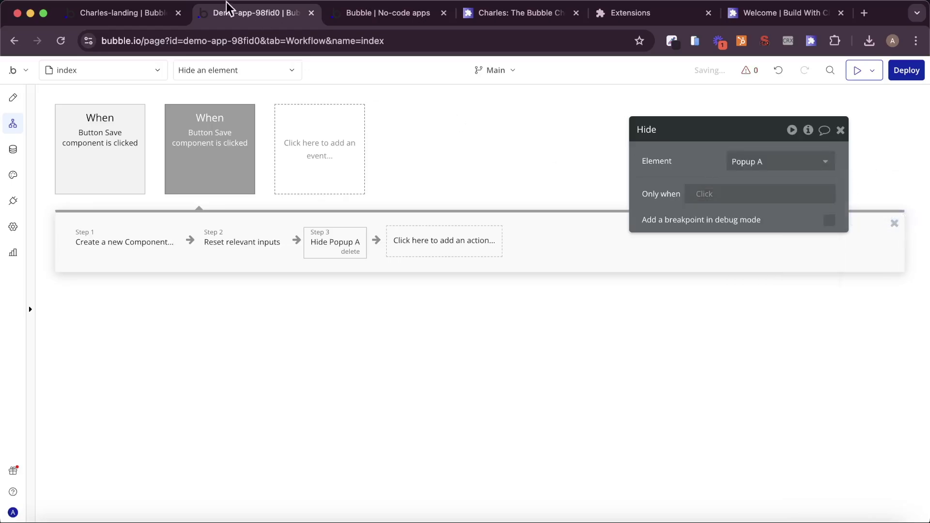
- Reload the demo app's test page and copy the Grp : TItle group in the Charles-landing app's features section
left_click(385, 8)
key("super+r")
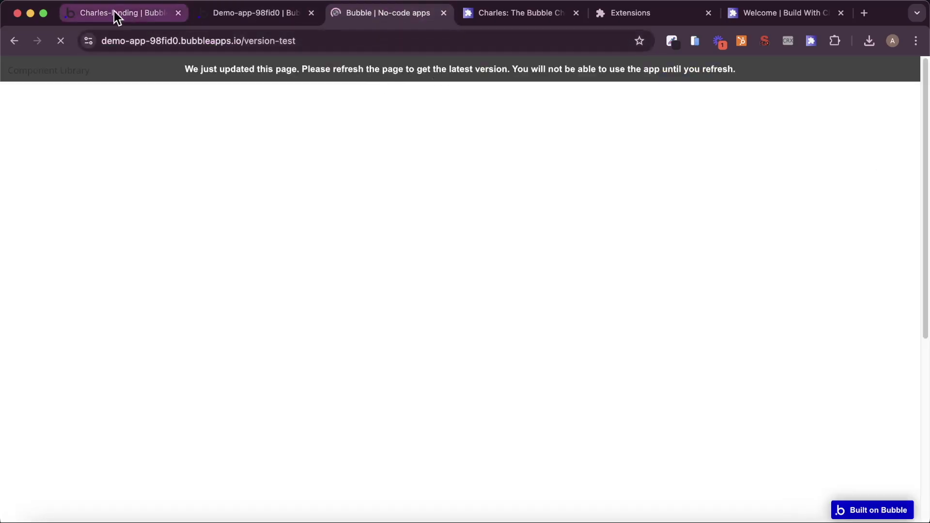
left_click(115, 11)
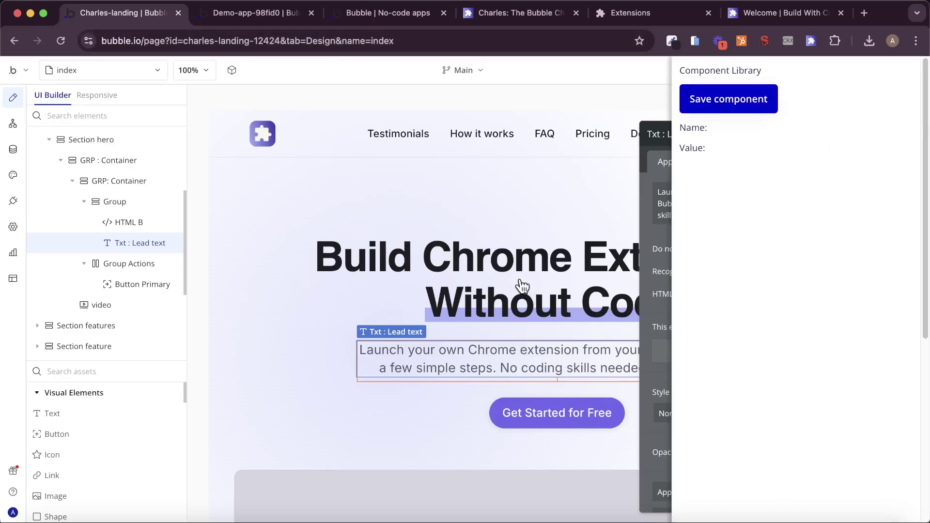
scroll(522, 286, "down", 10)
scroll(398, 180, "up", 2)
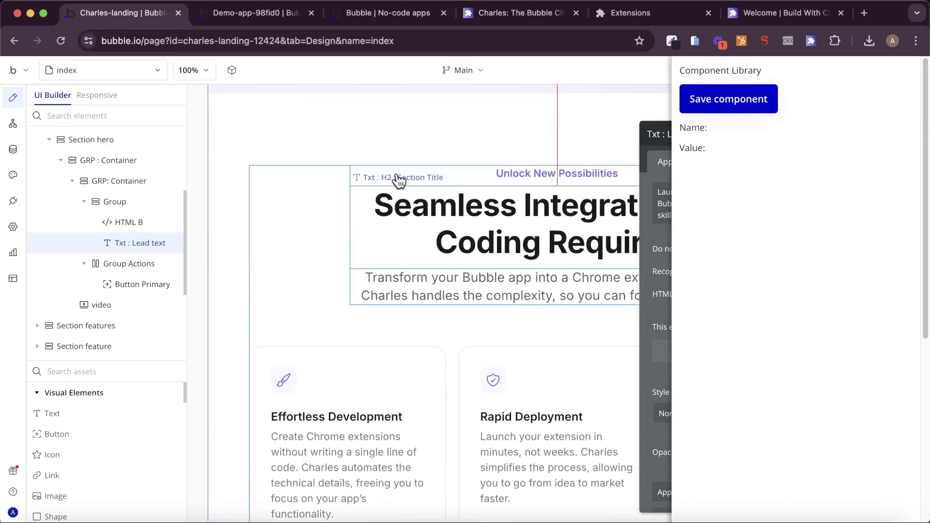
left_click(357, 283)
right_click(358, 284)
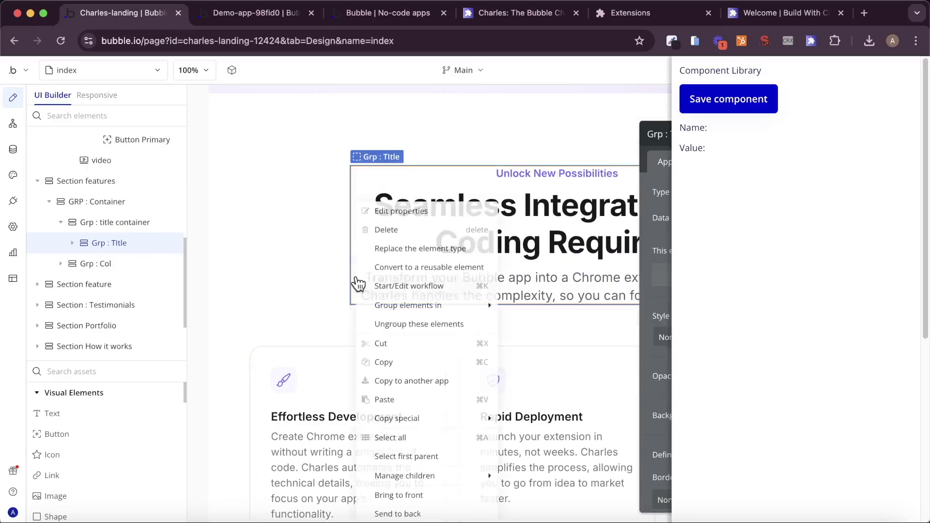
left_click(371, 362)
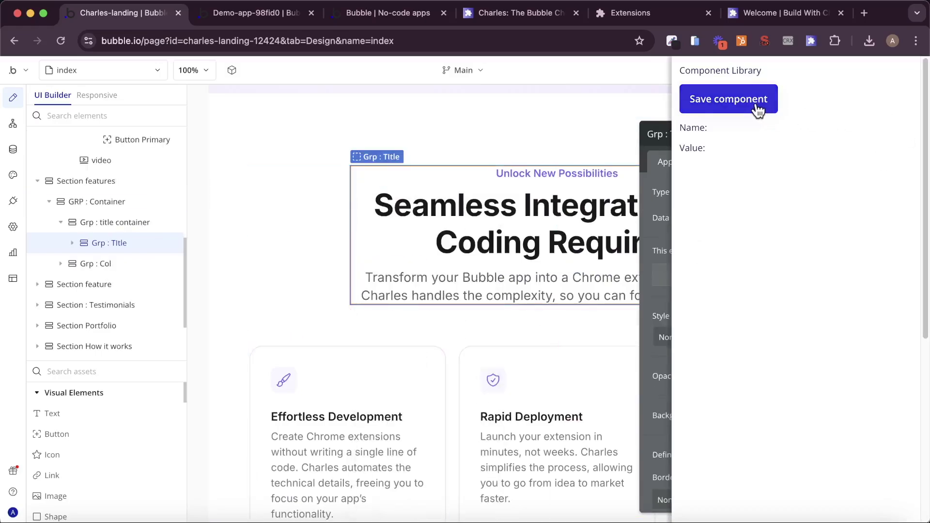
- Save the copied component from the extension's popup under the name "Section Header"
left_click(759, 110)
left_click(788, 146)
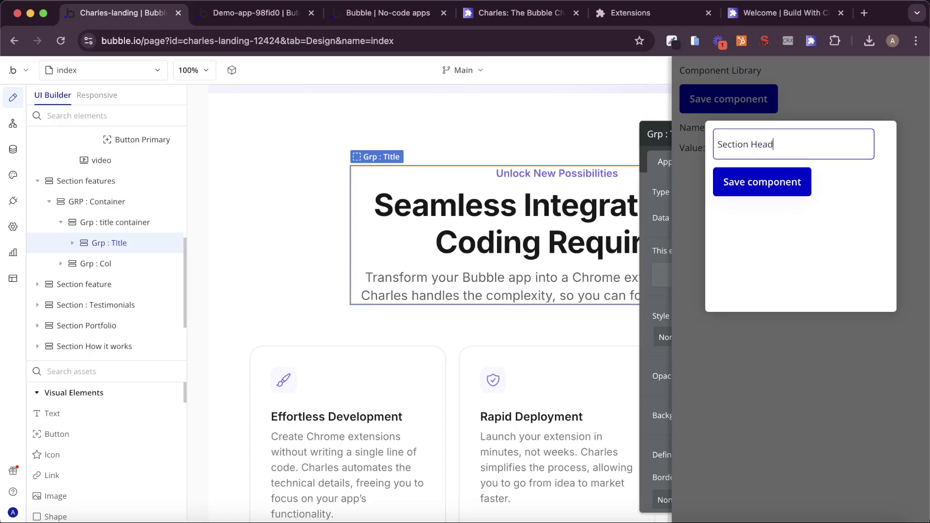
type("Section Header")
left_click(744, 183)
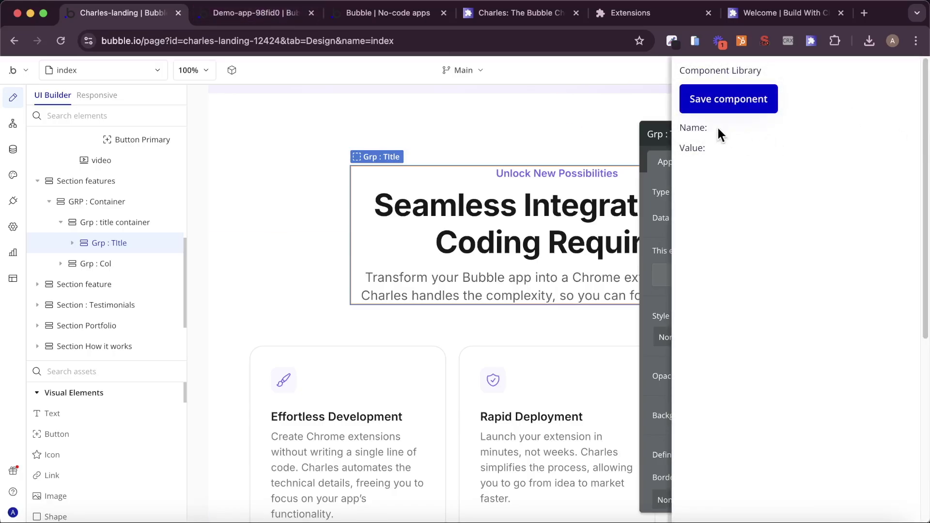
- Check the saved Component entries in the demo app's data and review the actions of both Save component button workflows
left_click(307, 15)
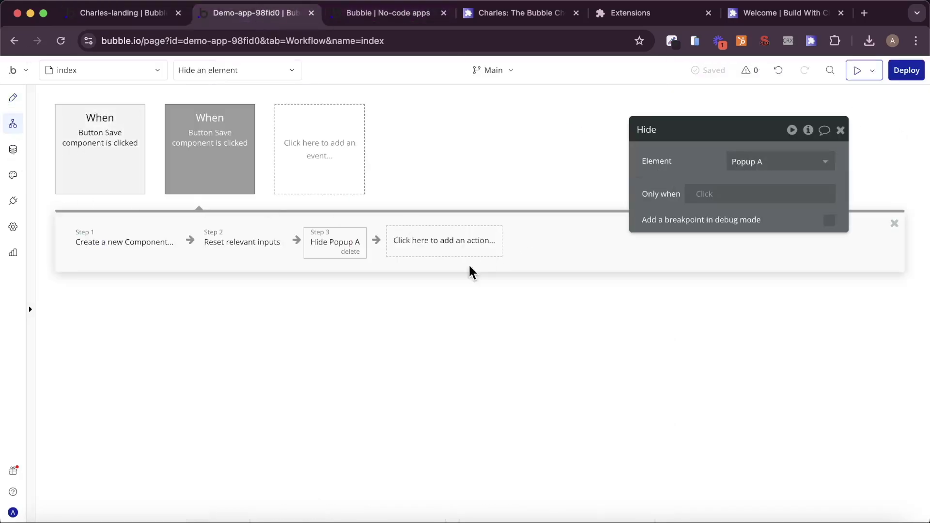
left_click(13, 151)
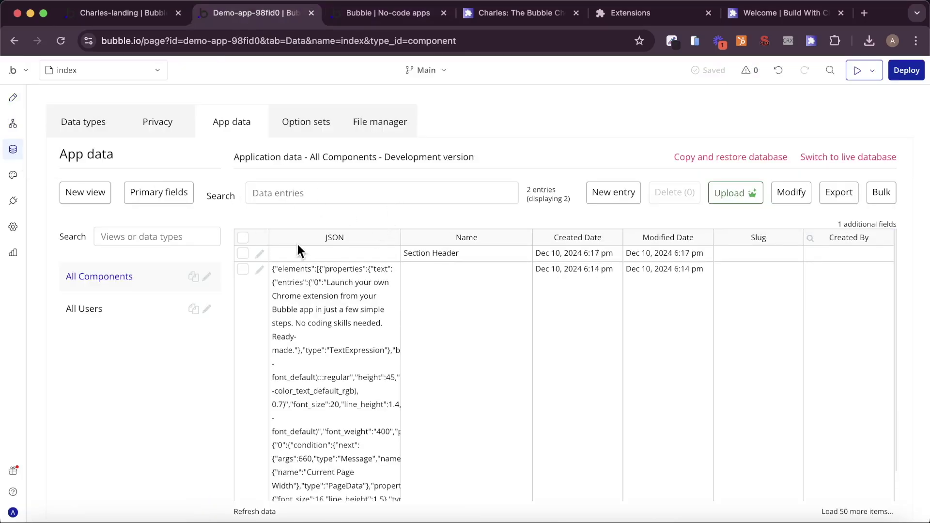
left_click(12, 124)
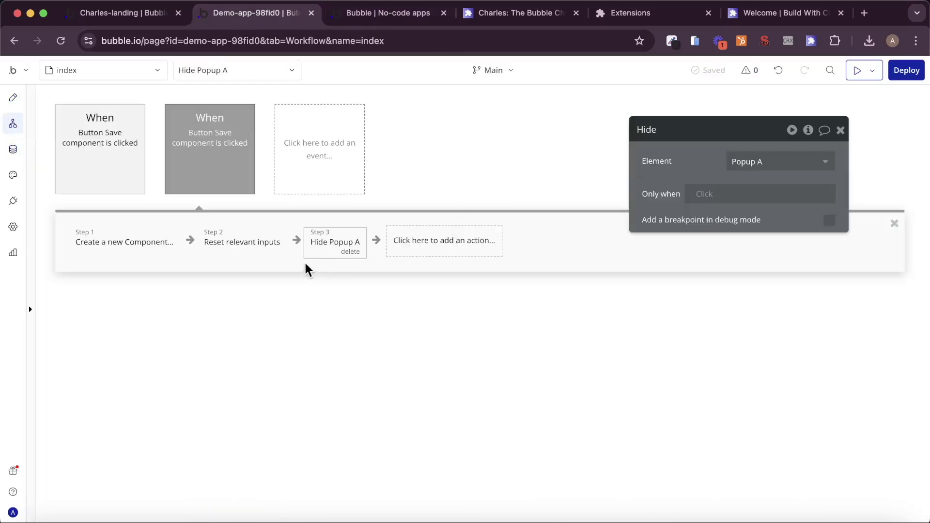
left_click(106, 166)
left_click(109, 248)
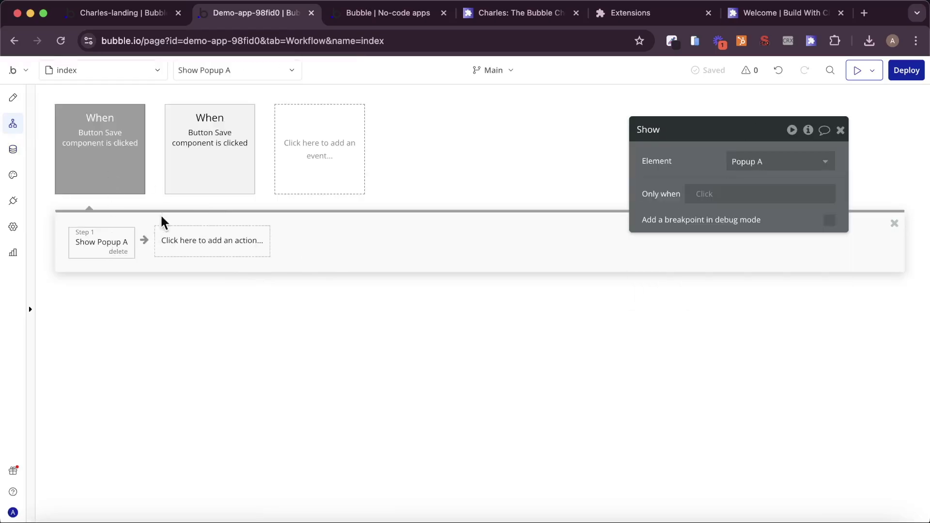
left_click(187, 160)
left_click(141, 250)
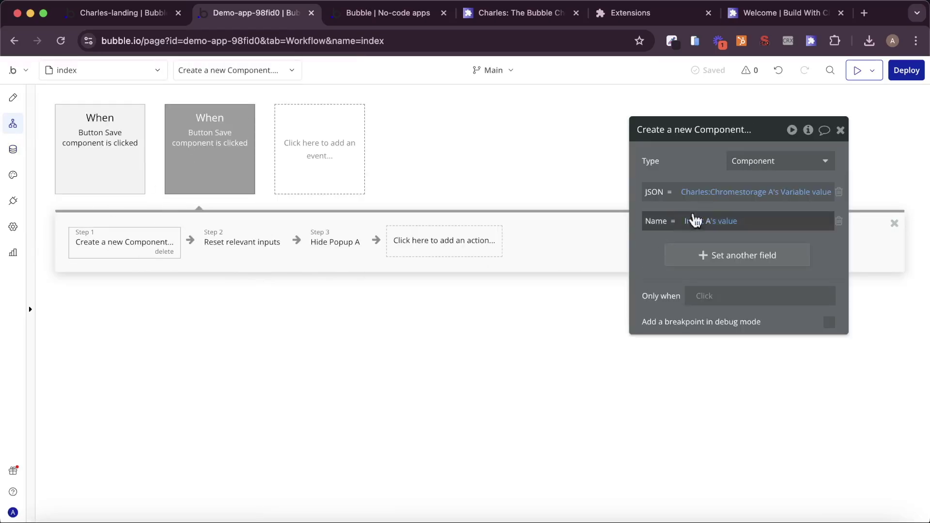
- Undo the addition of the Hide Popup A action
key("super+z")
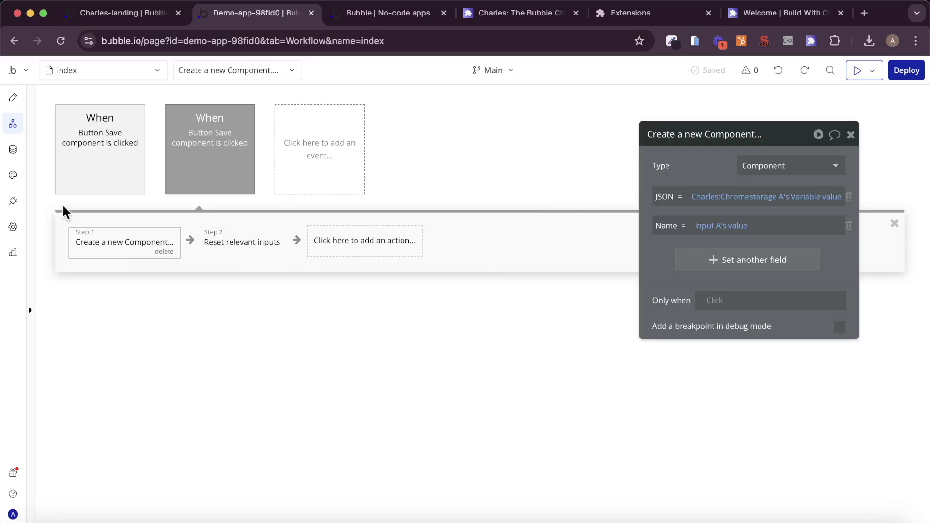
- Insert a Charles: readFromLocalStorage action before Show Popup A in the page's Save component button workflow
left_click(85, 154)
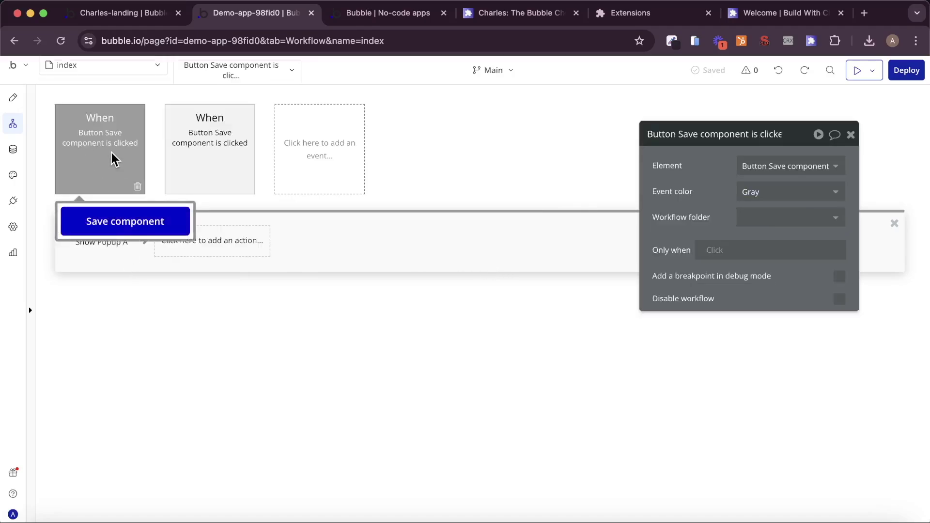
right_click(109, 255)
left_click(191, 277)
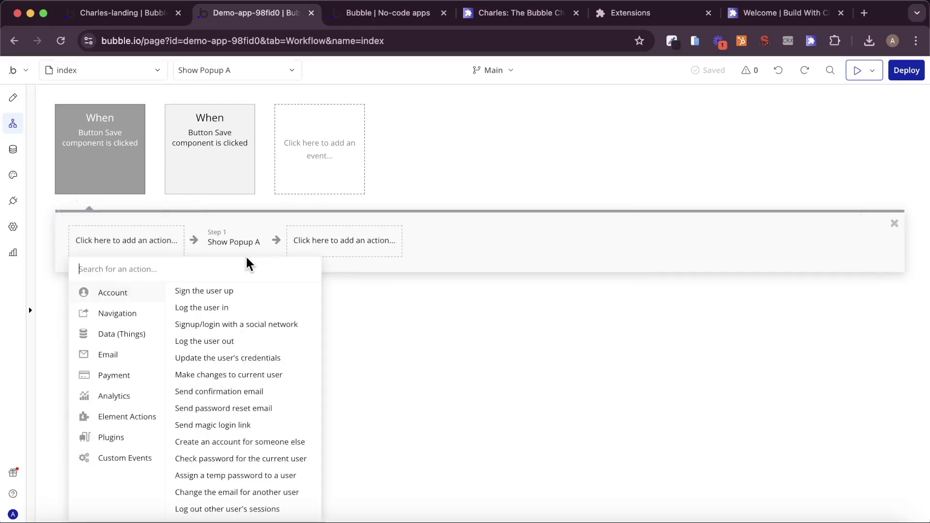
type("read")
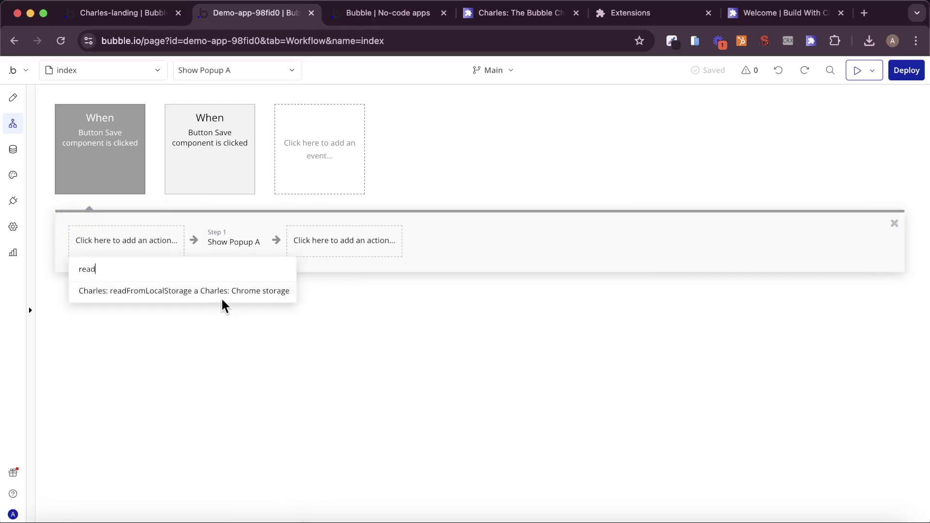
left_click(221, 293)
- Set the readFromLocalStorage action's variable name to bubble_element_clipboard and its context to activeTab
left_click(754, 193)
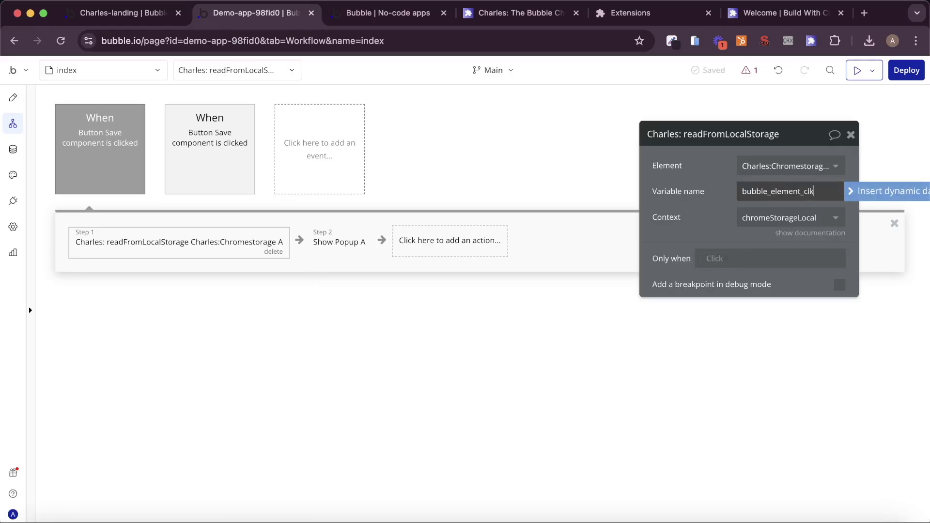
type("bubble_element_clipboard")
left_click(783, 219)
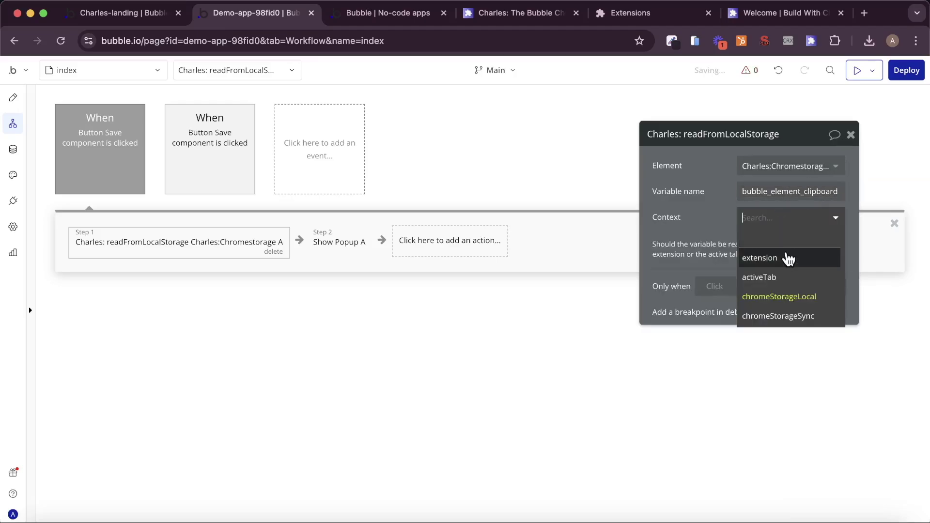
left_click(779, 279)
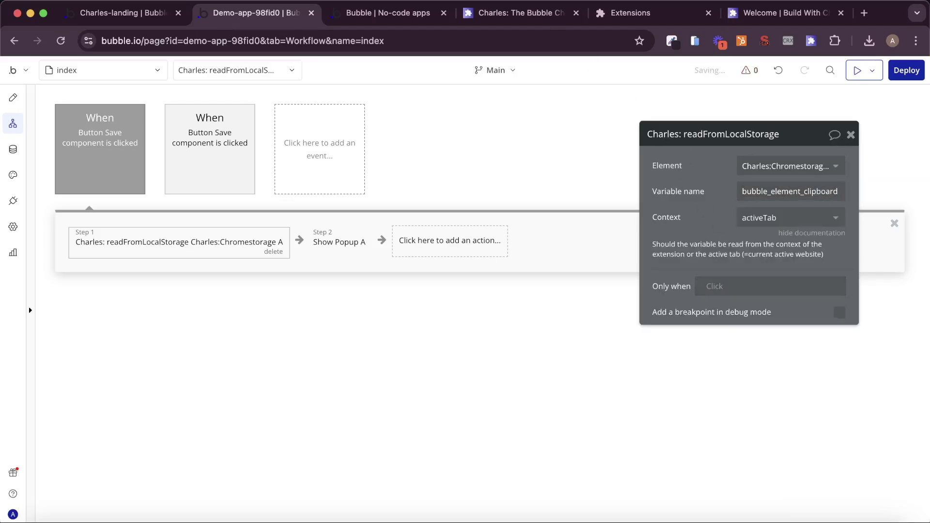
- In the Charles-landing app's design view, open the extension sidebar and copy the Grp : Row of feature cards to another app
left_click(132, 14)
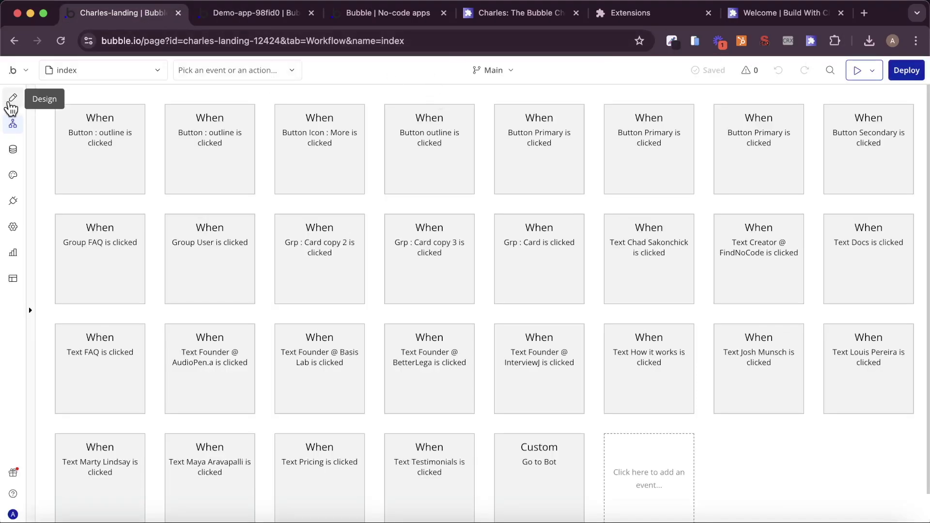
left_click(10, 103)
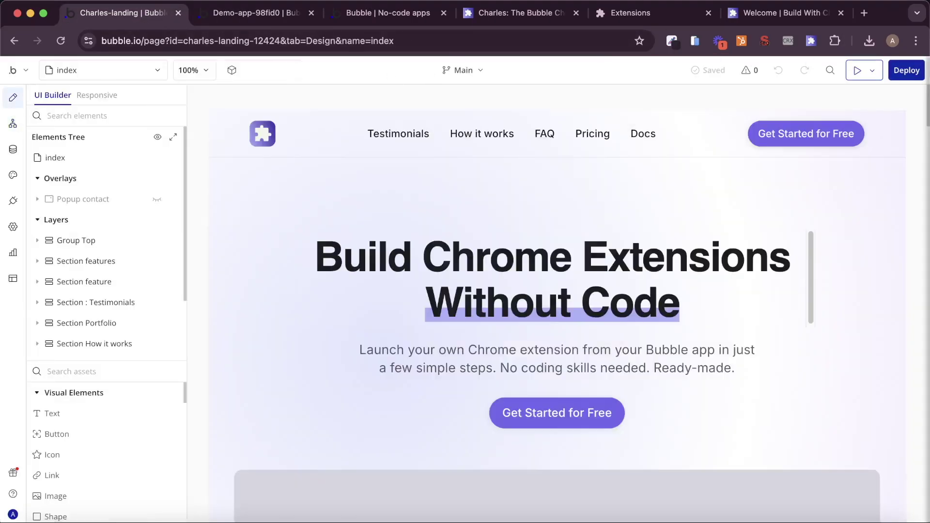
left_click(811, 40)
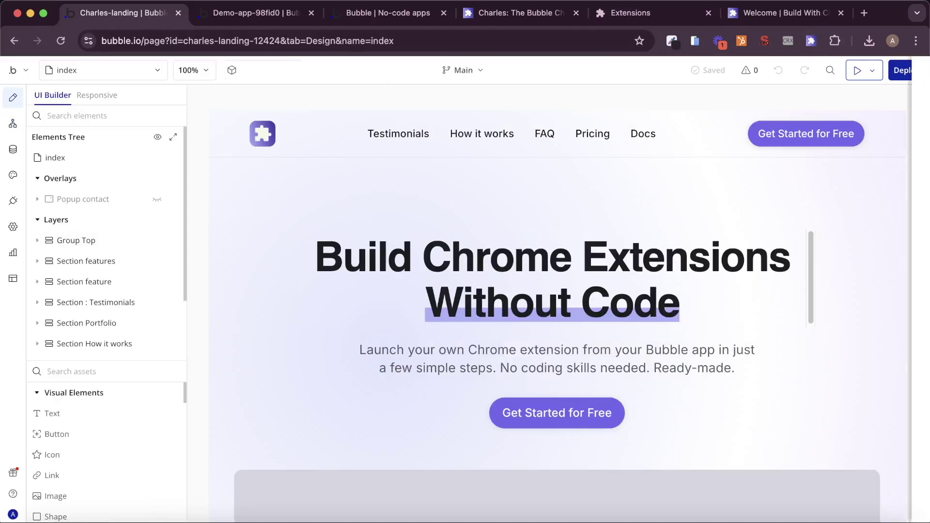
scroll(321, 230, "down", 5)
scroll(323, 231, "down", 7)
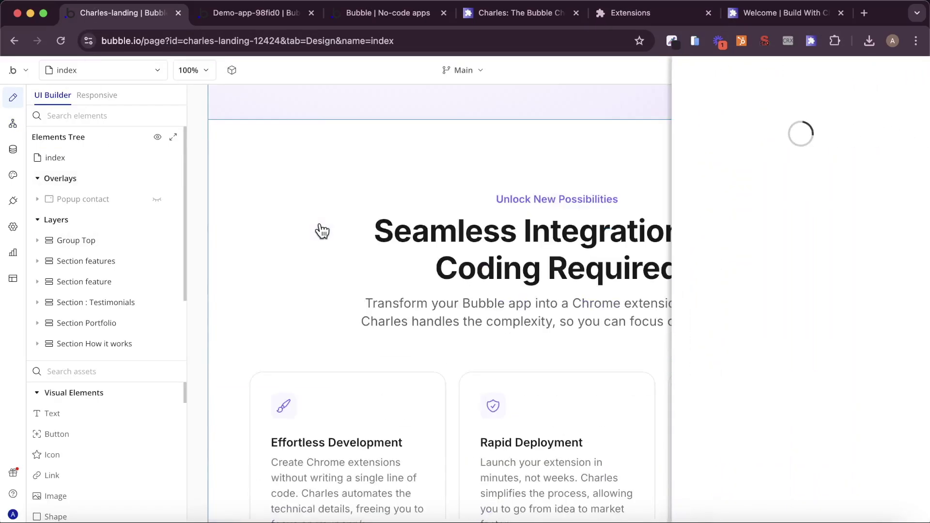
left_click(450, 304)
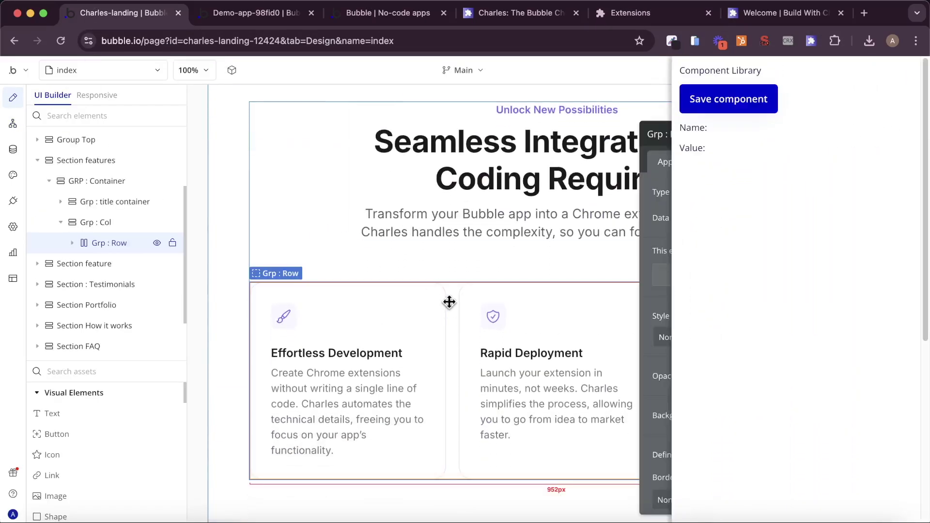
right_click(450, 302)
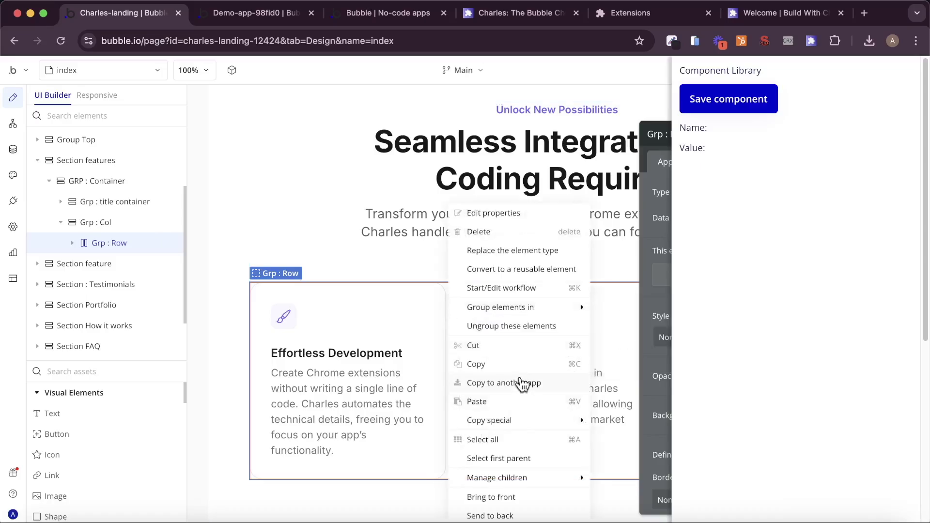
- Save the copied component from the extension's popup under the name Steps
left_click(743, 117)
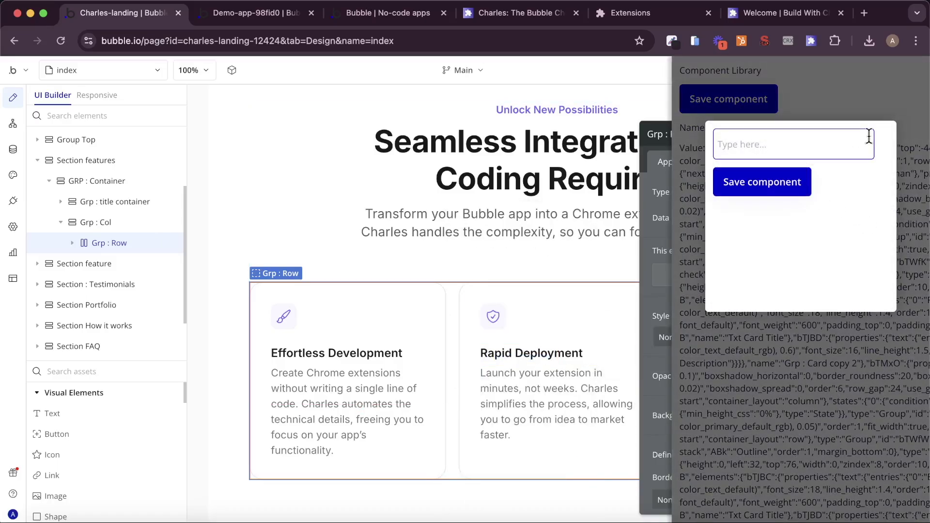
type("Steps")
left_click(756, 180)
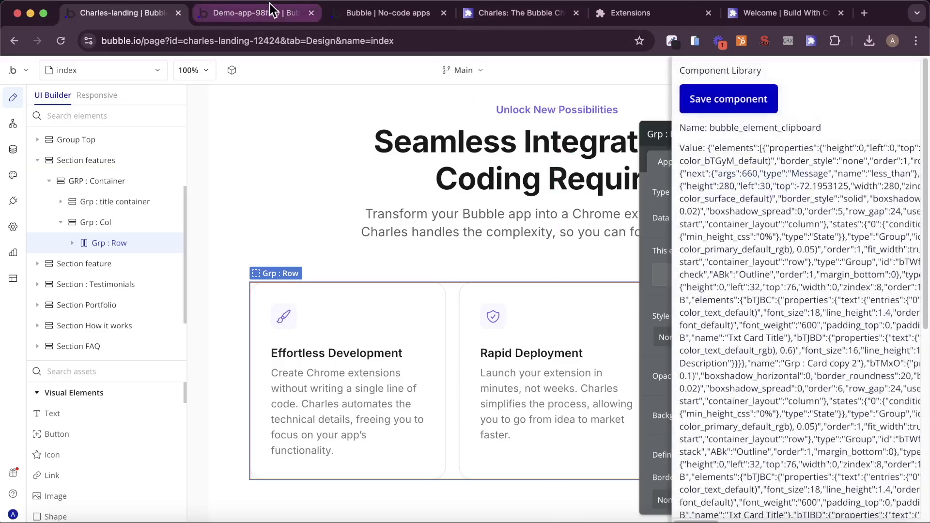
- Check the name and JSON of the saved Component entry in the demo app's application data
left_click(252, 13)
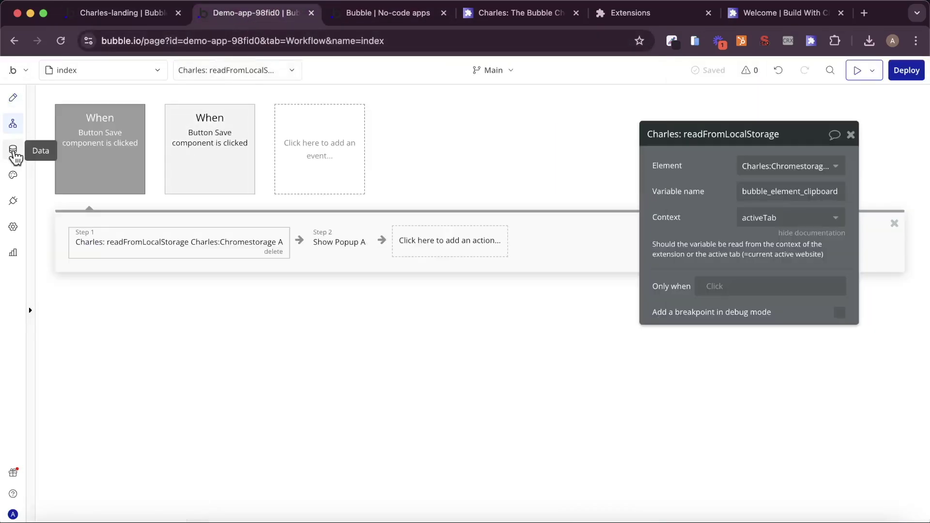
left_click(14, 153)
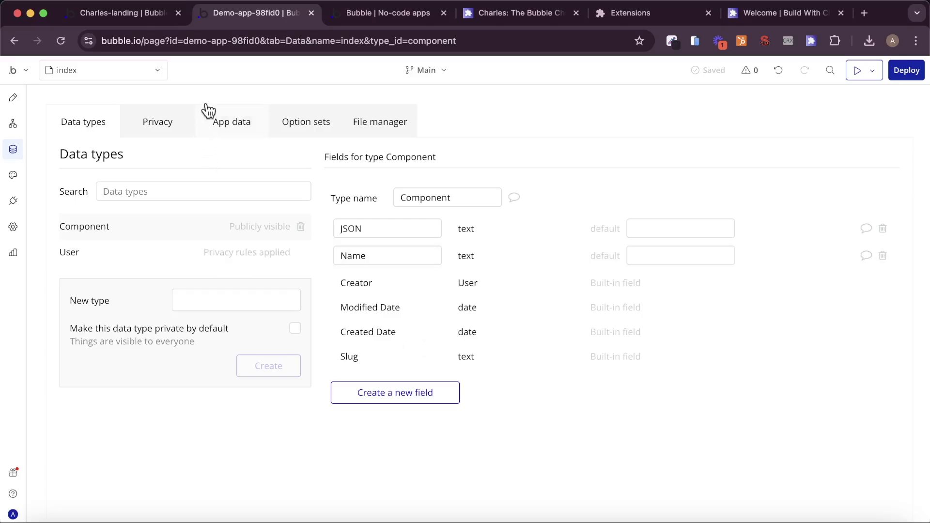
left_click(232, 123)
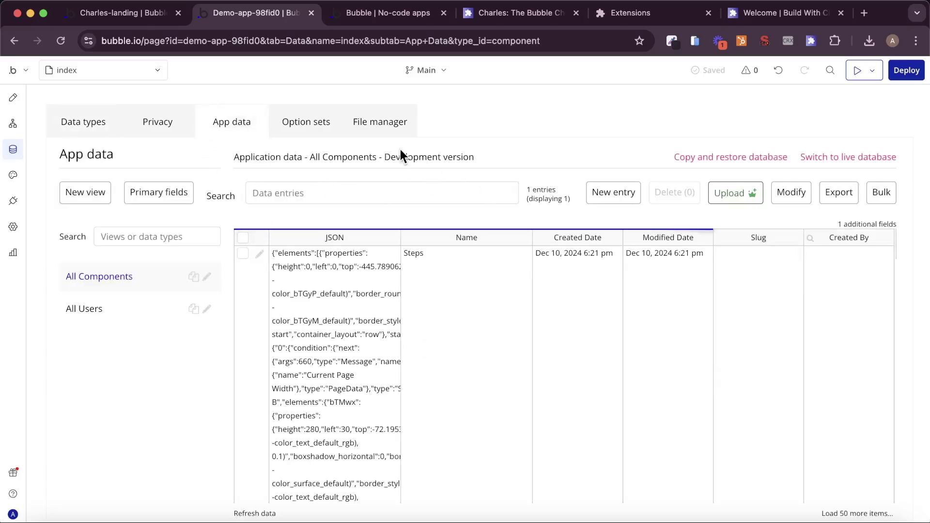
scroll(310, 284, "down", 10)
scroll(313, 284, "up", 10)
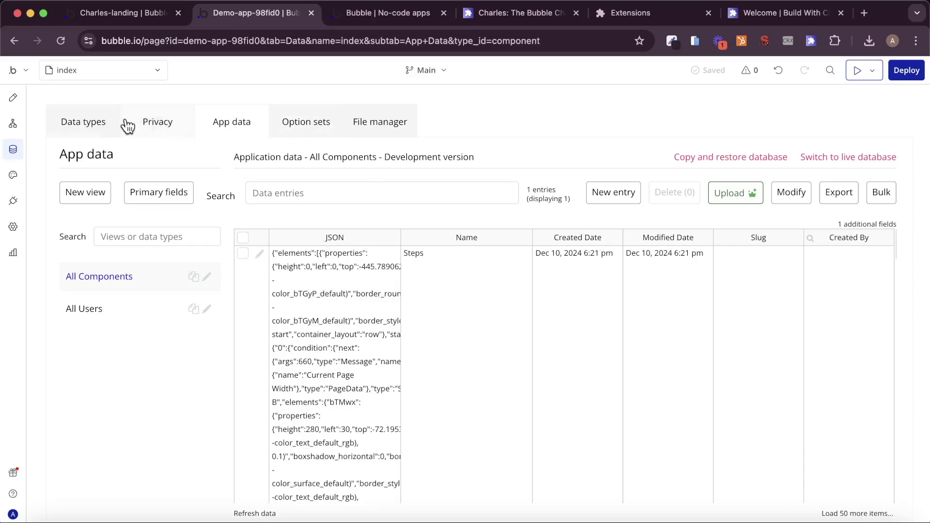
- Add a Hide action for Popup A after Reset relevant inputs in the popup's Save component button workflow
left_click(13, 123)
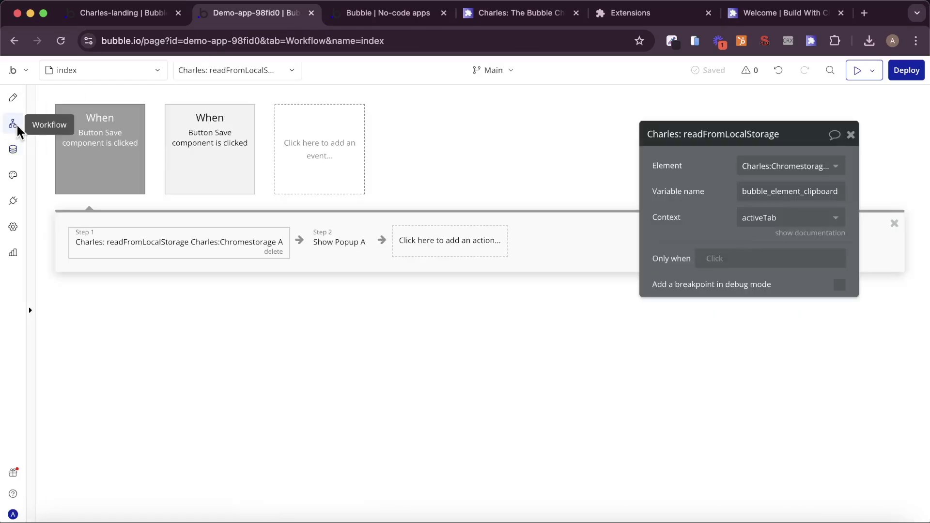
left_click(340, 153)
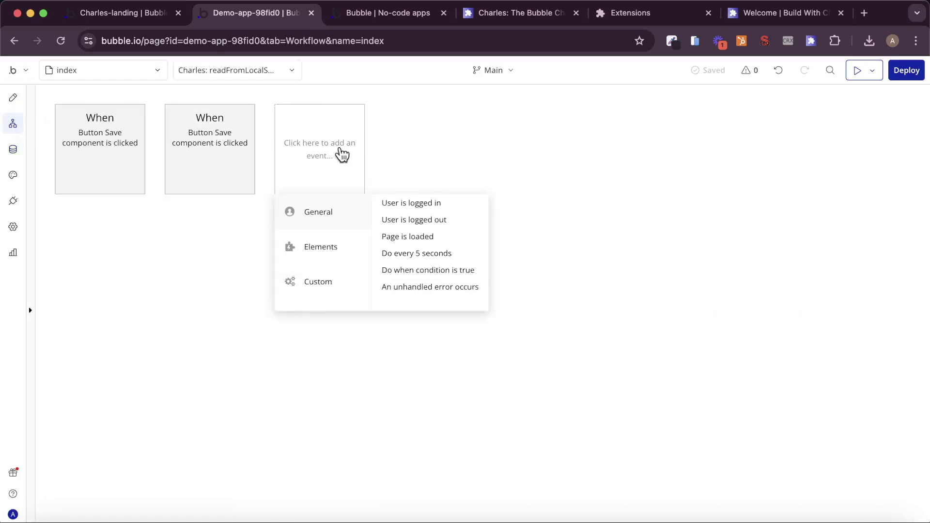
left_click(232, 170)
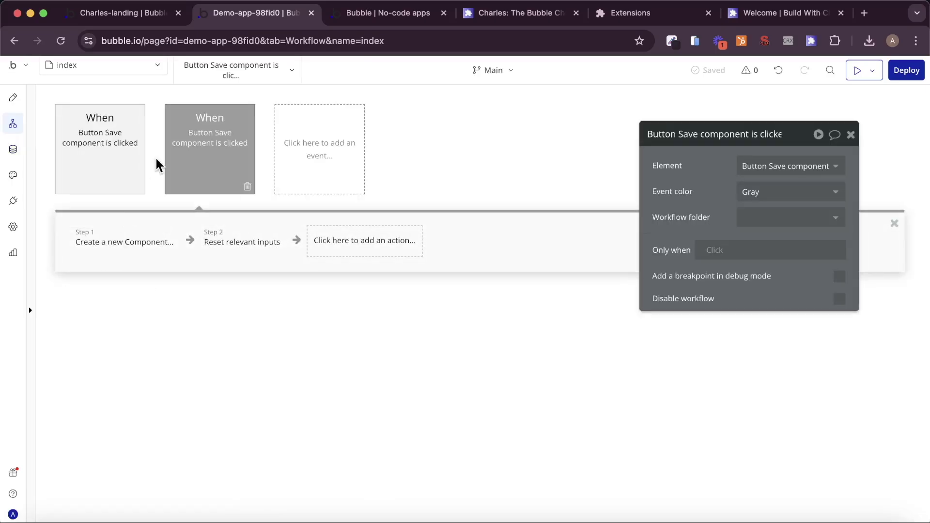
left_click(360, 249)
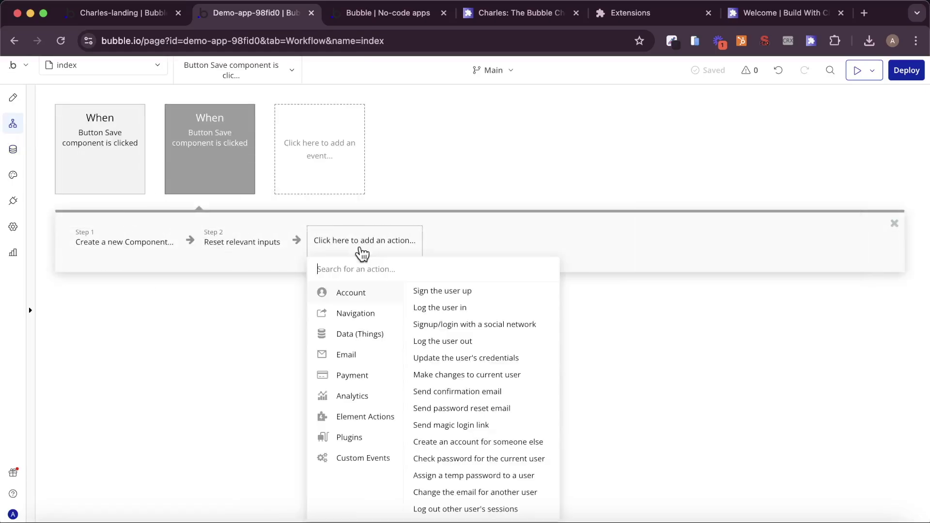
type("hide")
left_click(380, 288)
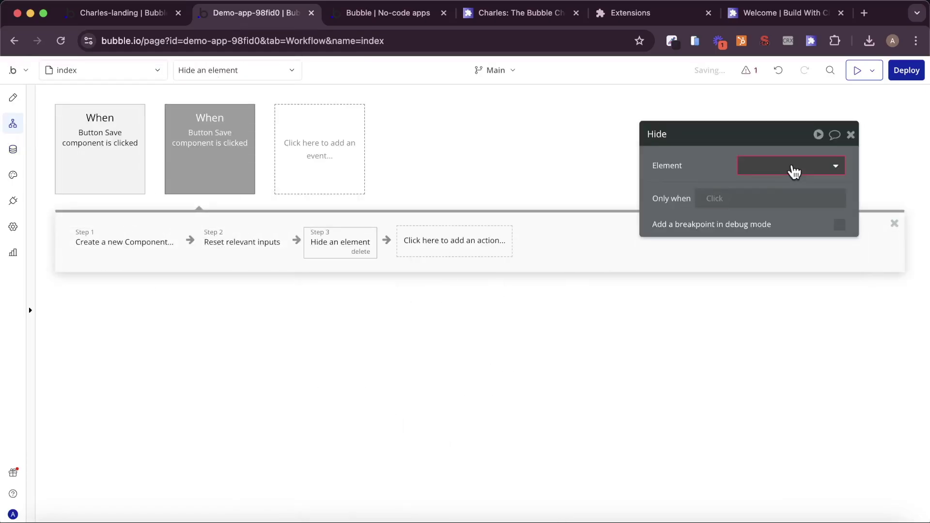
left_click(791, 166)
type("pop")
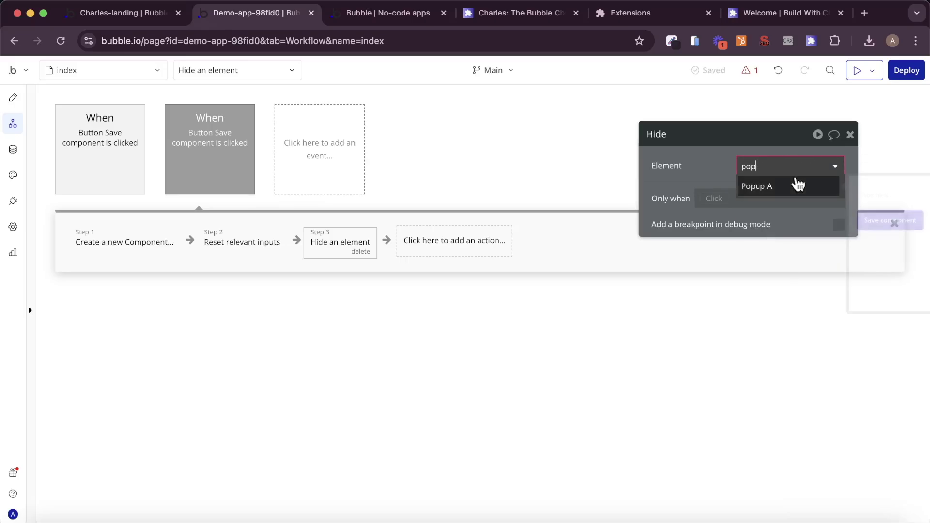
left_click(795, 184)
- Delete the two texts on the index page that show the Chromestorage variable name and value
left_click(11, 99)
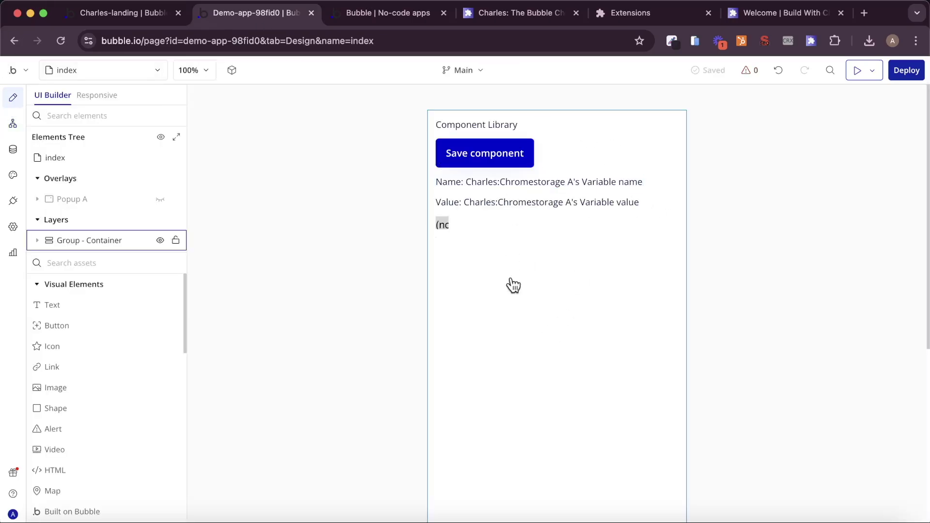
left_click(528, 187)
key("Delete")
left_click(527, 187)
key("Delete")
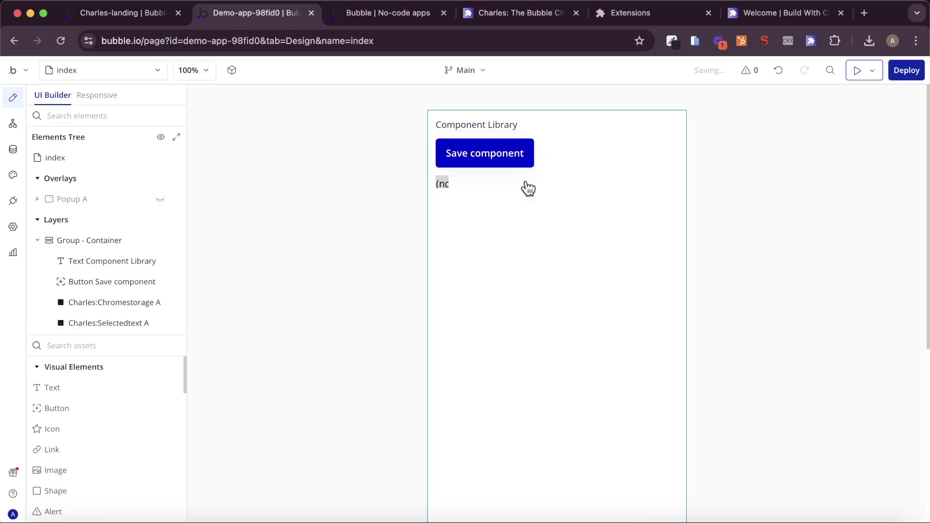
- Add a repeating group about 140 by 232 px below the Save component button with Component as its content type
left_click(97, 345)
type("repe")
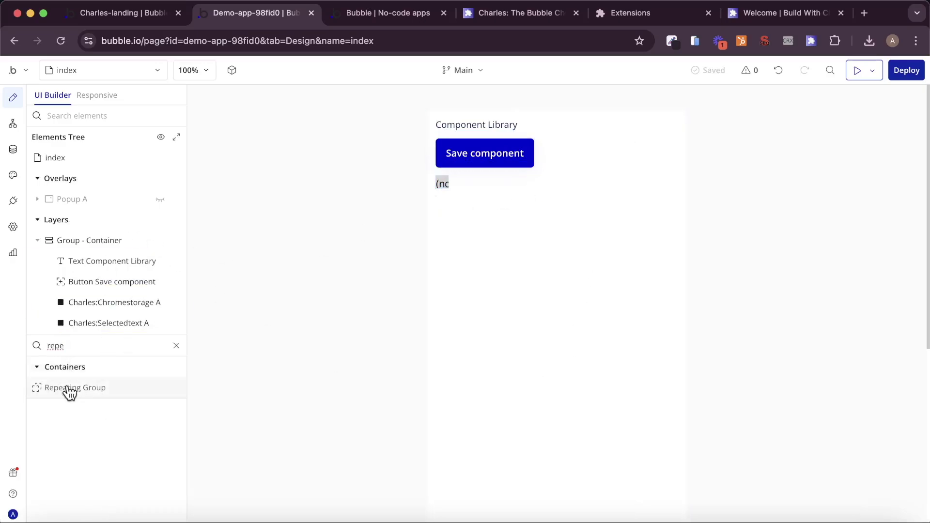
left_click(70, 391)
left_click_drag(451, 213, 541, 363)
left_click(785, 192)
left_click(771, 228)
left_click(839, 264)
- Turn off fitting the repeating group's width to its content and move it ahead of the two Charles plugin elements
left_click(749, 162)
scroll(794, 334, "down", 3)
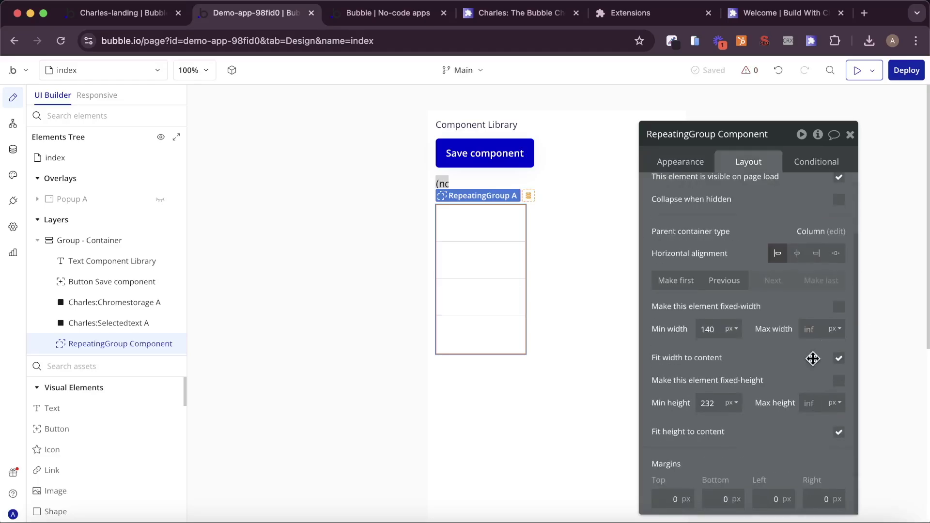
left_click(839, 359)
double_click(725, 355)
- Set the repeating group's minimum row height to 50 px and its overall minimum height to 0
left_click(681, 162)
double_click(747, 287)
type("50")
left_click(748, 162)
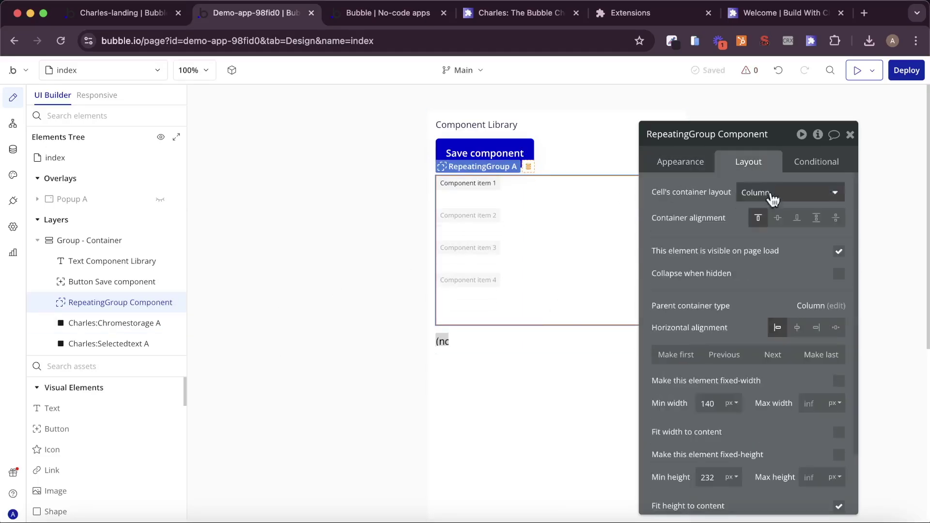
double_click(708, 478)
type("0")
scroll(102, 442, "down", 2)
- Add a group inside the repeating group's cell and name it Group - RG Container
left_click(70, 406)
left_click_drag(448, 183, 542, 203)
left_click(714, 133)
key("BackSpace")
type("- RG Container")
- Set the padding of Group - RG Container to 6 px on all four sides
scroll(777, 369, "down", 4)
left_click(673, 500)
type("6")
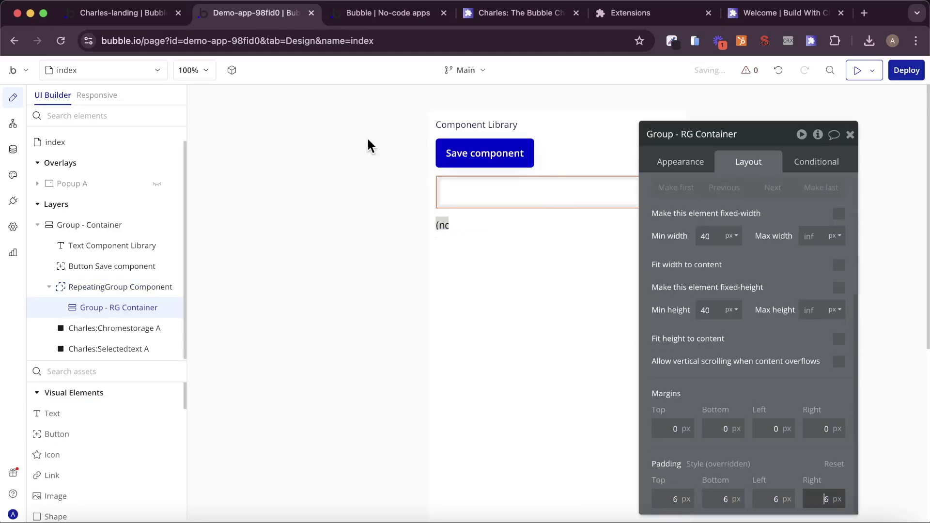
- Set the data source of RepeatingGroup Component and bind Group - RG Container to the Component type
left_click(681, 162)
left_click(121, 286)
left_click(789, 216)
left_click(565, 164)
left_click(119, 308)
left_click(790, 192)
- Add a text inside Group - RG Container that displays Parent group's Component's Name
left_click(53, 413)
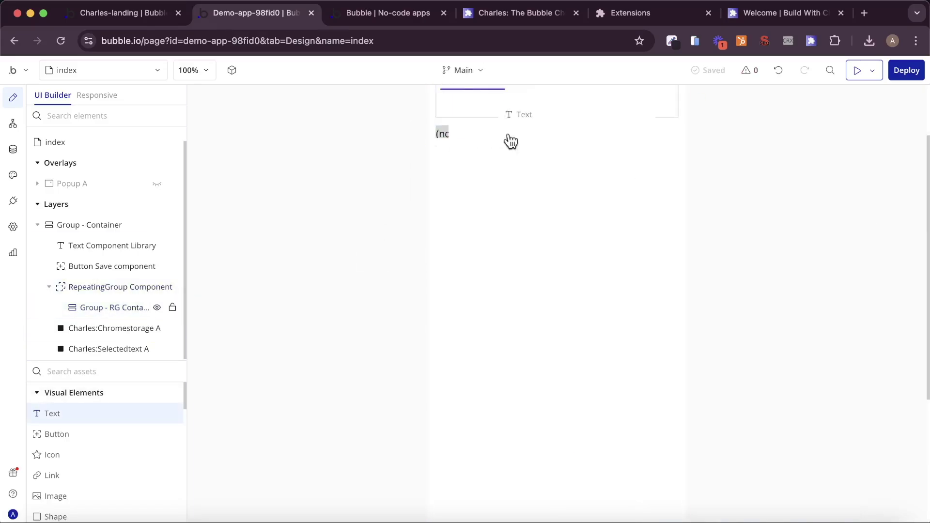
left_click(693, 194)
left_click(787, 243)
left_click(819, 262)
- Vertically centre the name text within the repeating group's cell
left_click(749, 162)
left_click(616, 199)
left_click(778, 218)
left_click(547, 286)
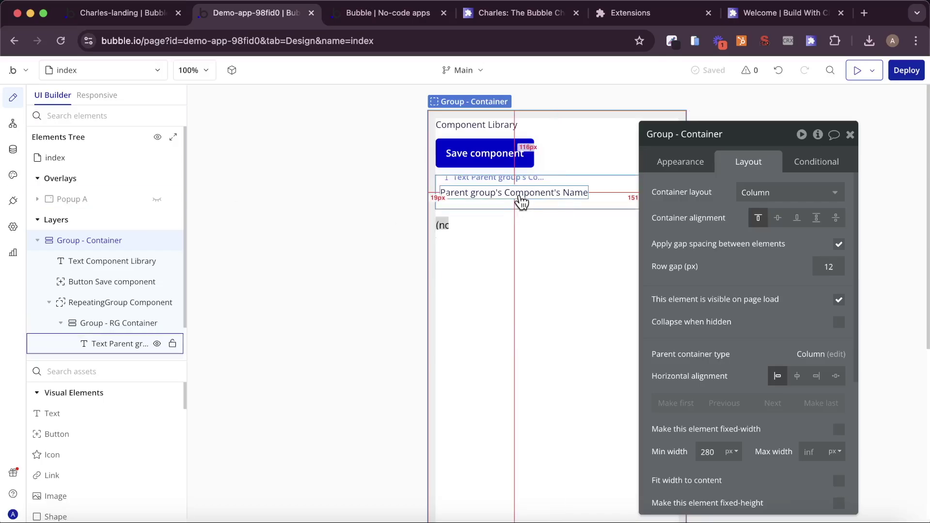
- Return to the Charles-landing app and refresh the extension sidebar to load the latest version
left_click(365, 9)
left_click(524, 13)
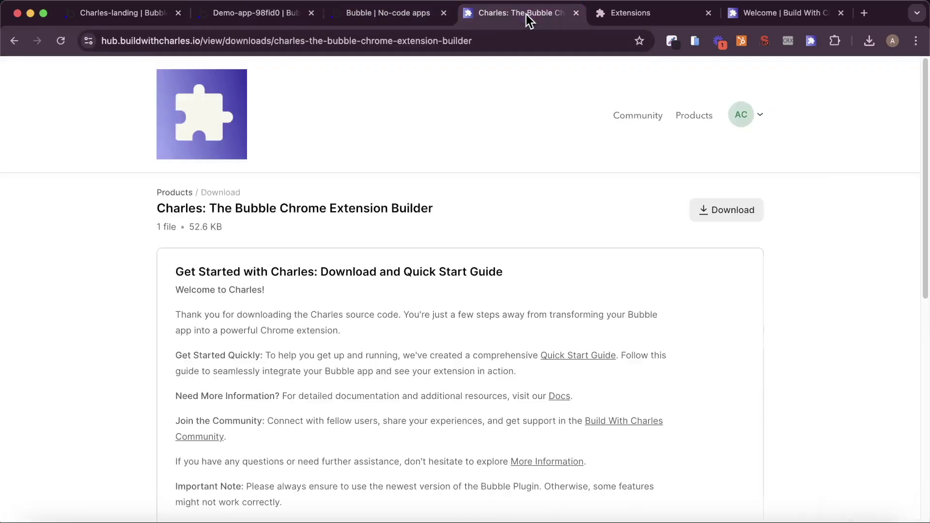
left_click(89, 16)
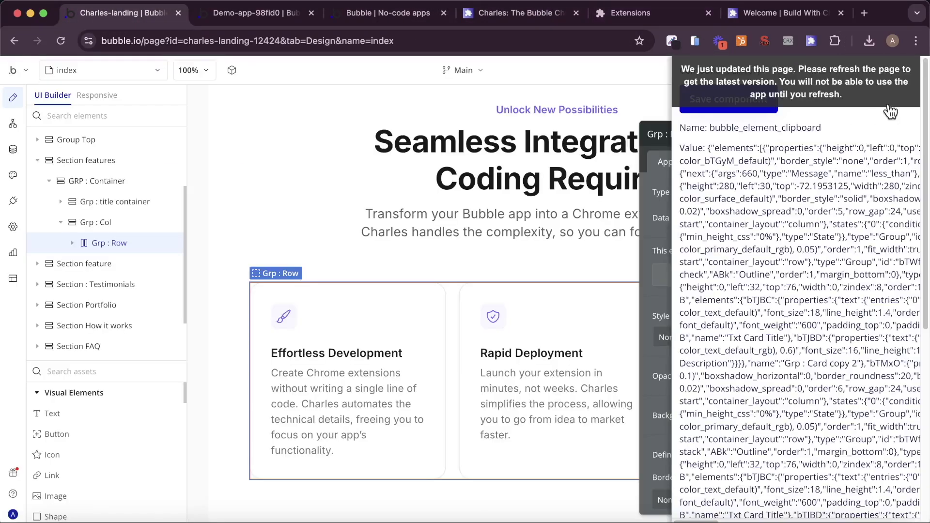
left_click(794, 90)
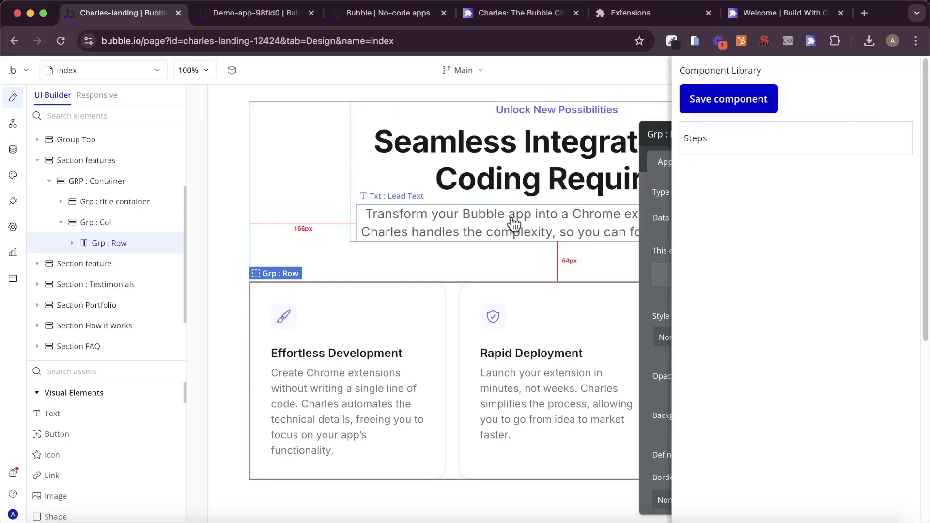
- Copy the GRP: Container inside Section feature to another app
scroll(514, 224, "down", 10)
left_click(548, 232)
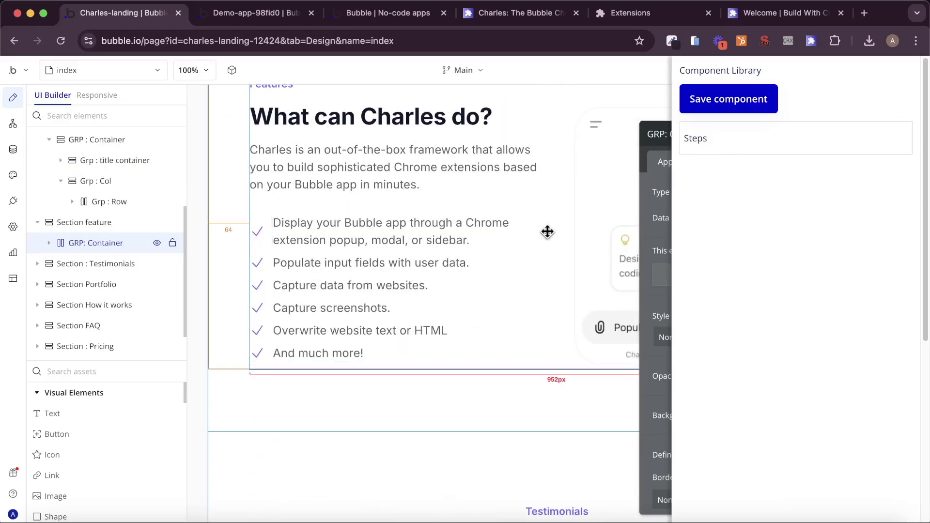
scroll(548, 232, "up", 2)
right_click(548, 297)
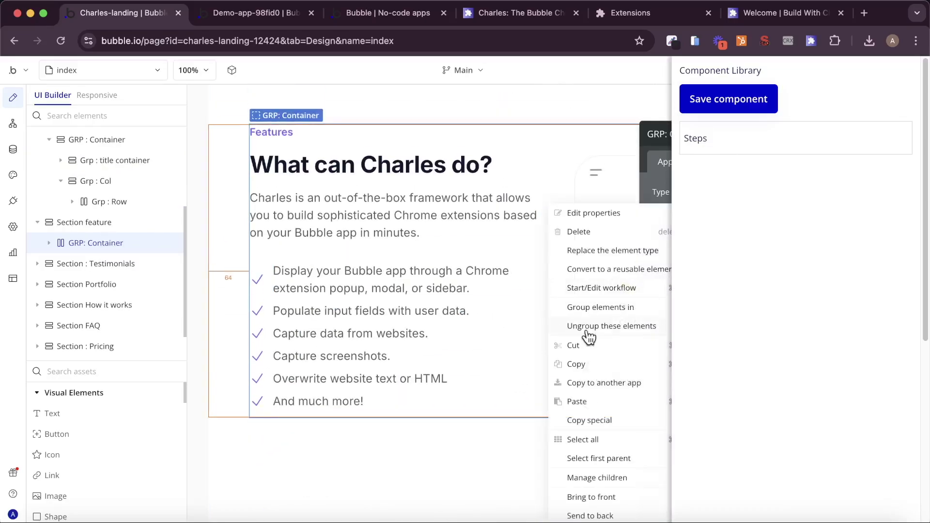
left_click(603, 371)
- Save the copied container from the extension's popup under the name Features
left_click(719, 106)
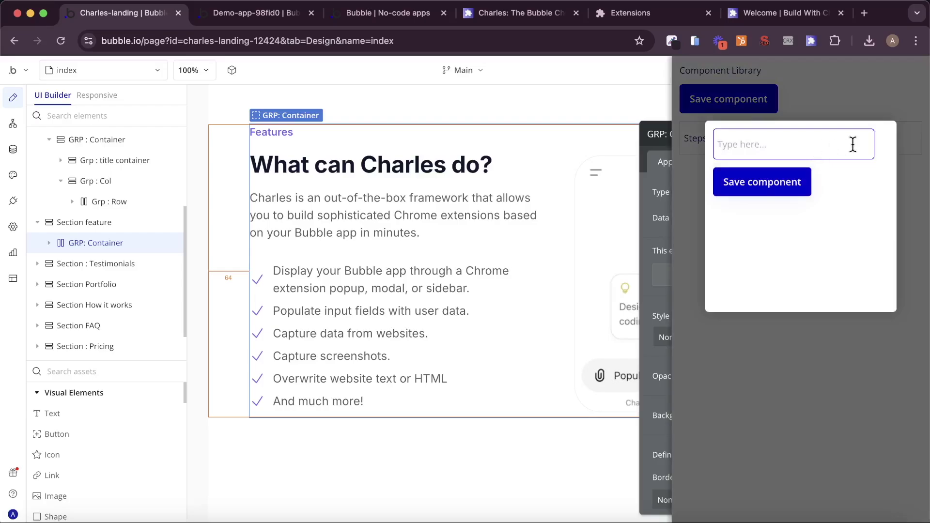
type("Features")
left_click(804, 183)
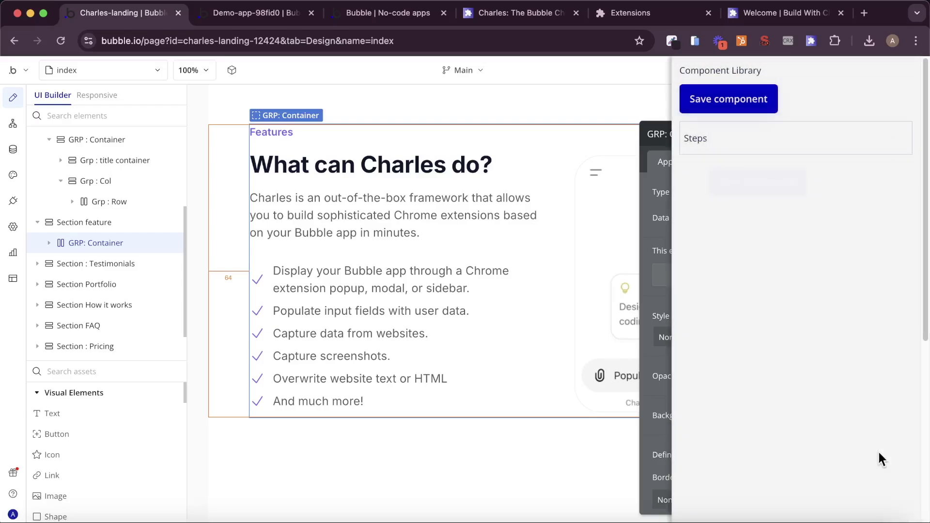
- Copy the testimonial cards Group inside the Section : Testimonials container to another app
scroll(467, 263, "down", 10)
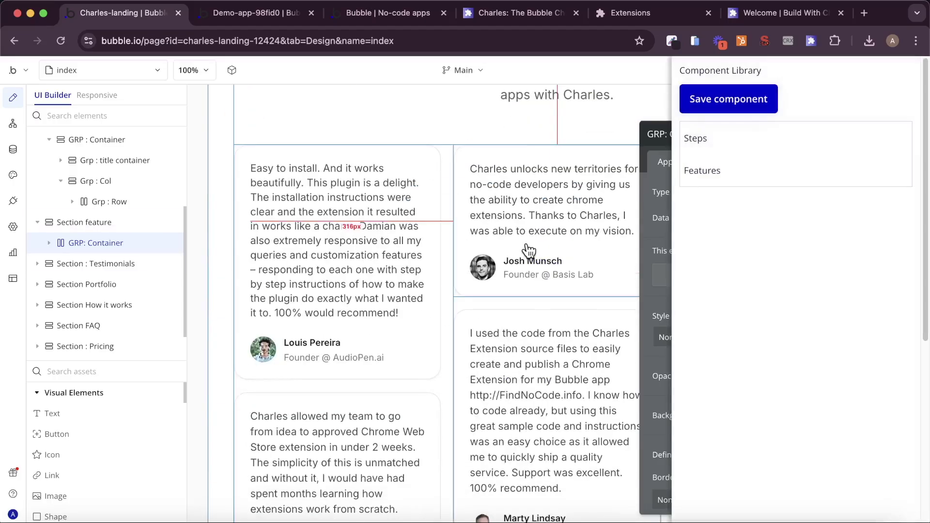
left_click(447, 245)
right_click(448, 246)
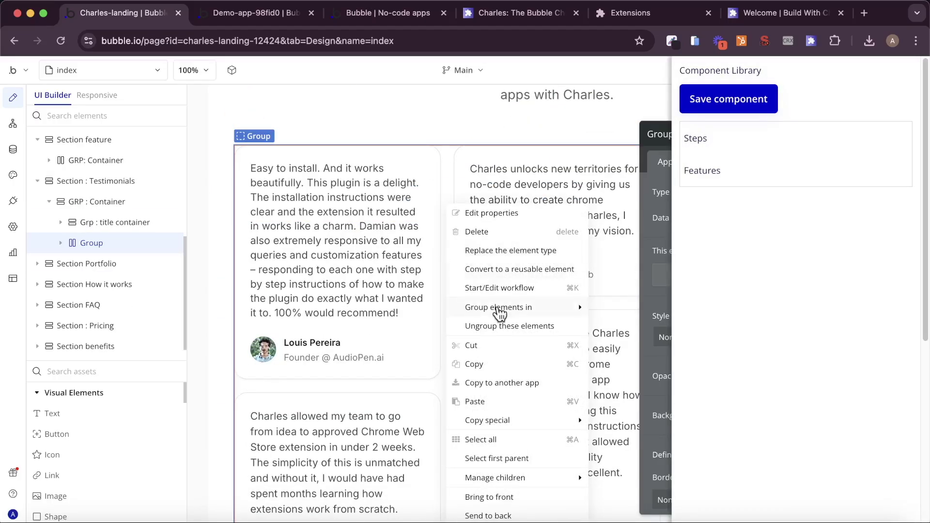
left_click(484, 378)
- Save the copied testimonials group from the extension's popup under the name Testimonials
left_click(729, 99)
left_click(780, 144)
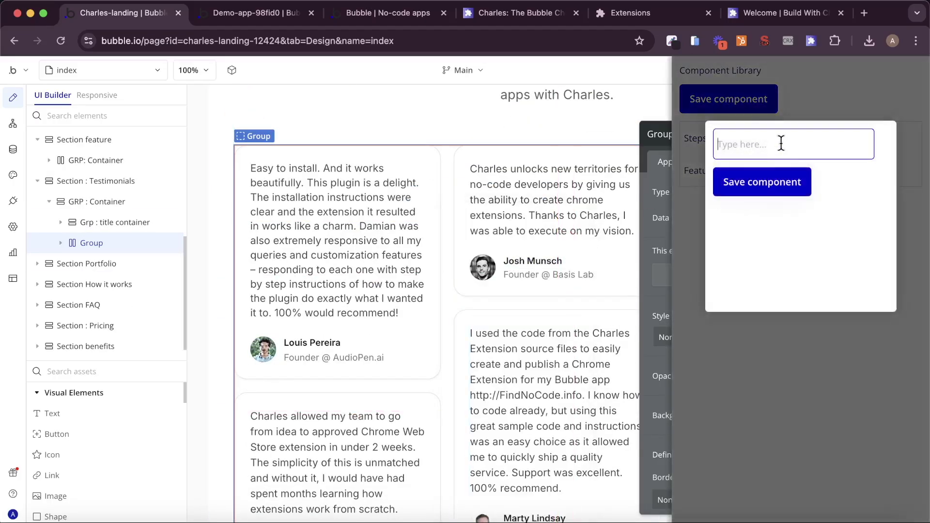
type("Testimonials")
left_click(764, 181)
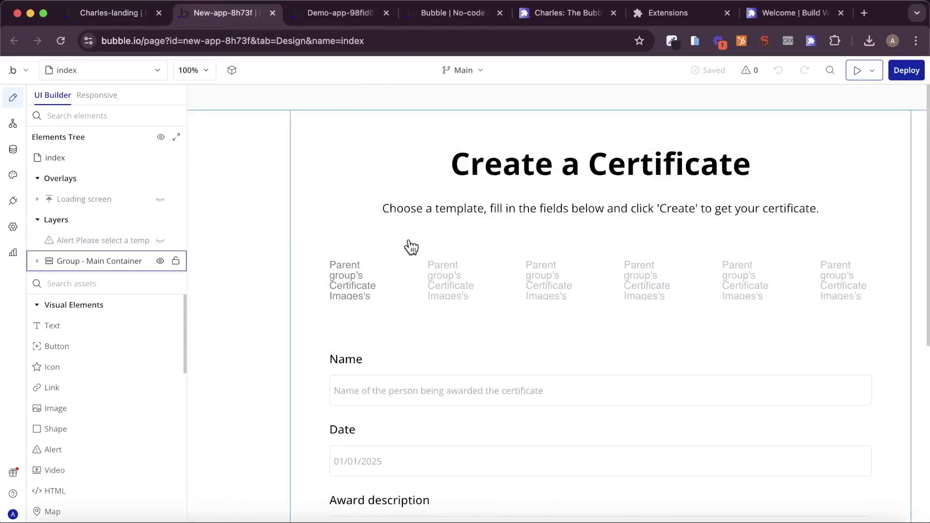
- Open the component library extension sidebar in the new-app-8h73f app to view the saved components
scroll(411, 243, "down", 5)
scroll(377, 218, "up", 5)
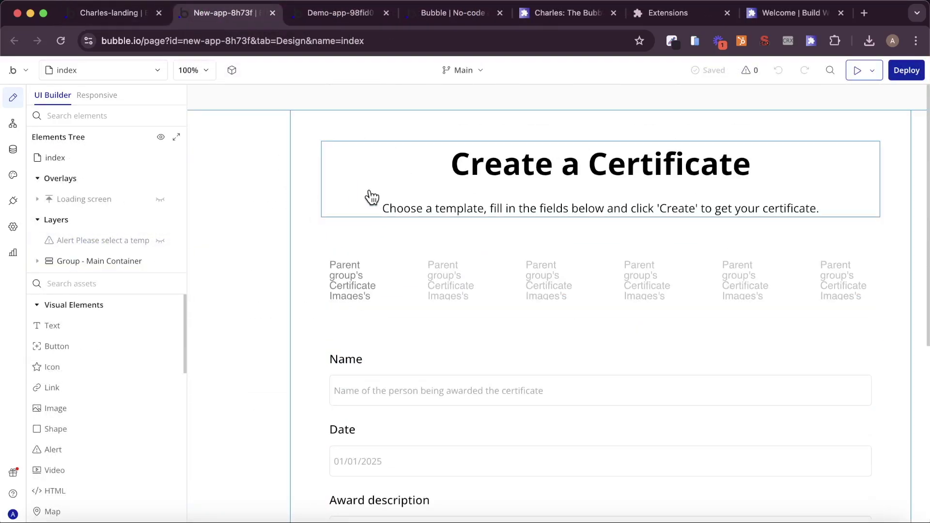
left_click(810, 42)
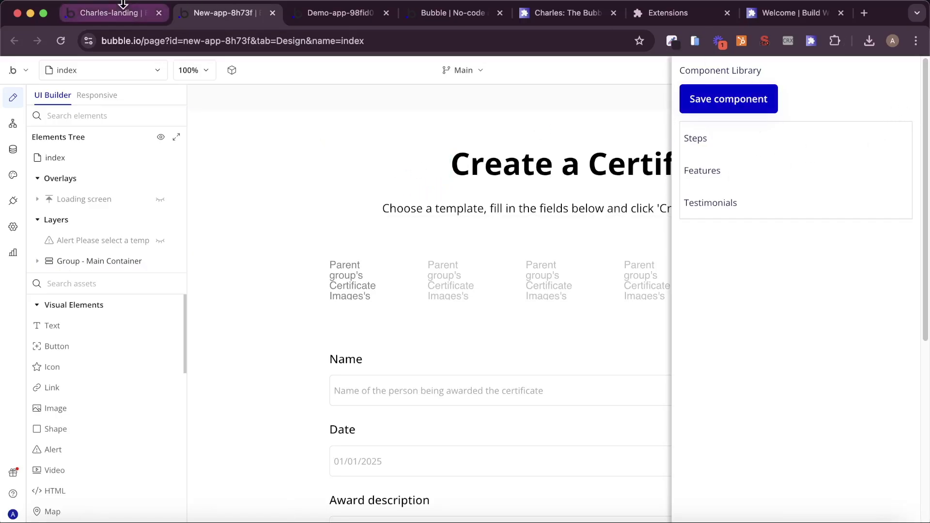
- Switch to the Demo-app editor and add an icon to the component name cell of the repeating group
left_click(345, 14)
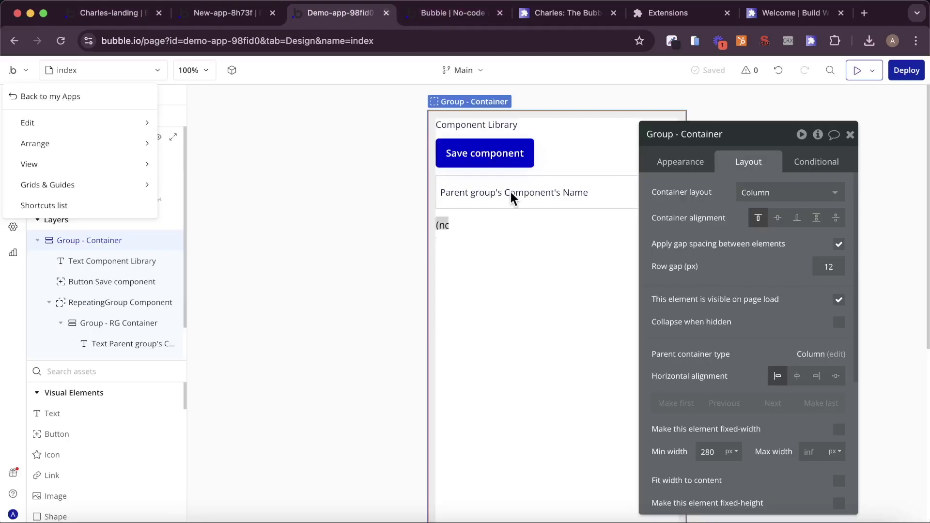
left_click(850, 135)
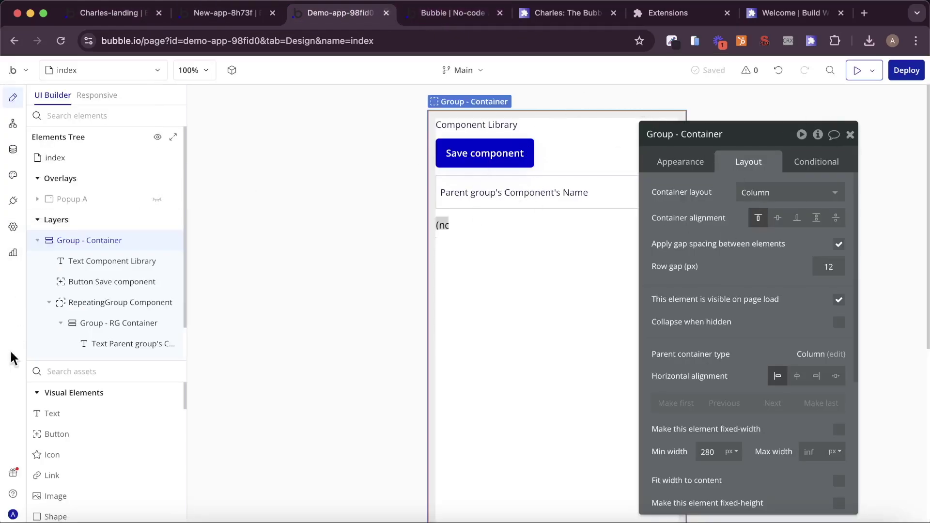
type("icon")
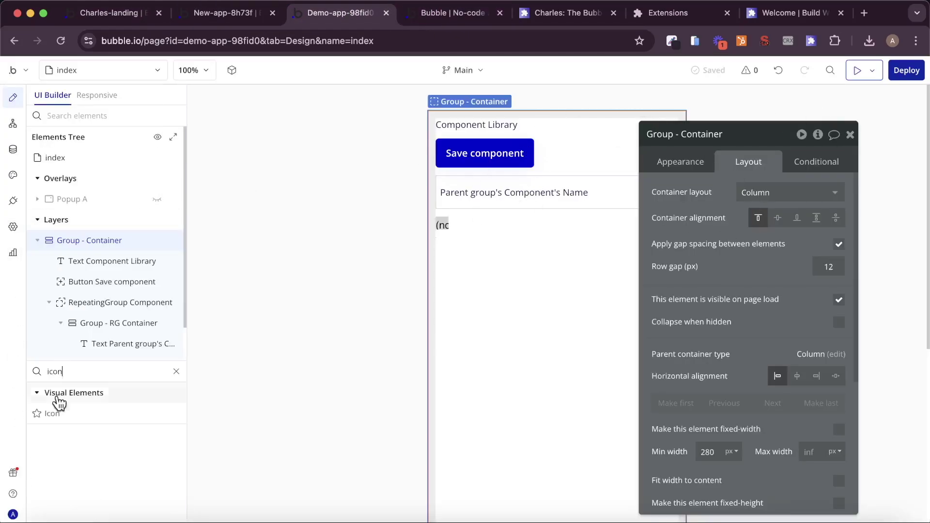
left_click_drag(52, 415, 630, 196)
- Set the container layout of Group - RG Container to Row
left_click(616, 184)
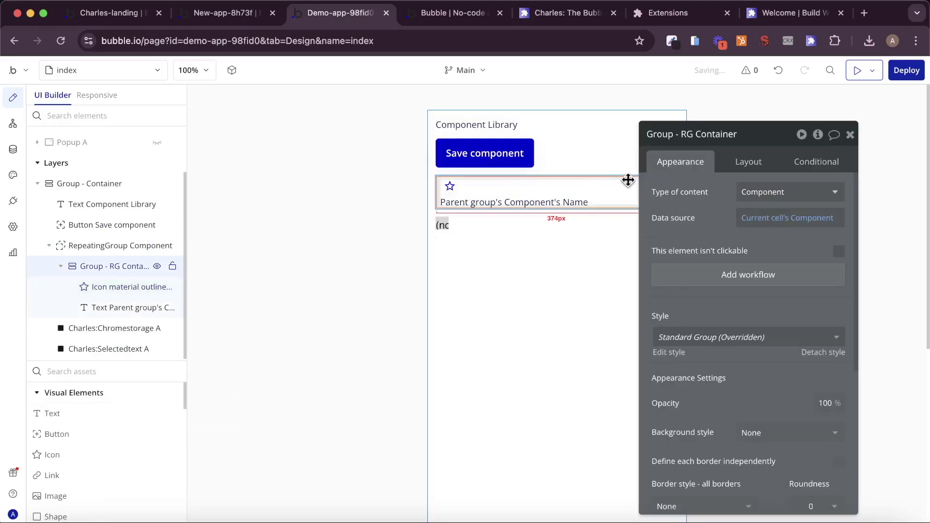
left_click(774, 163)
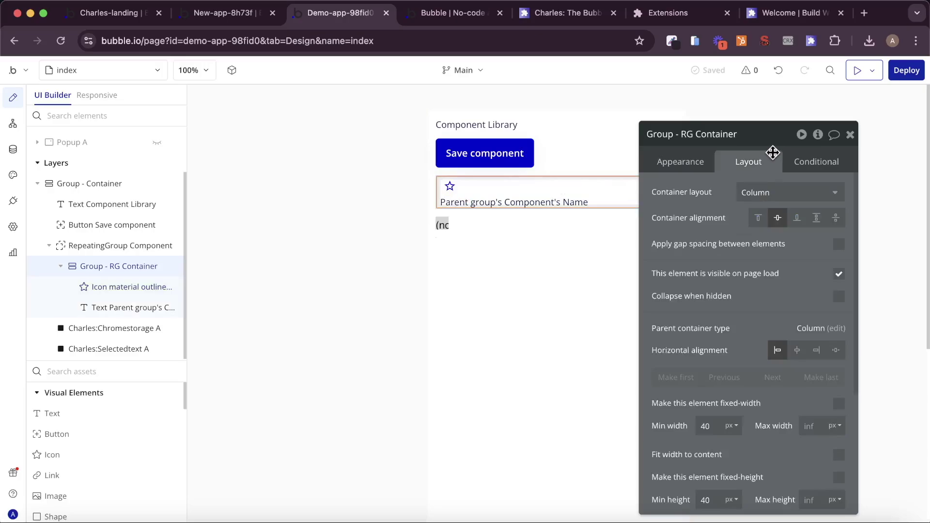
left_click(774, 193)
left_click(781, 273)
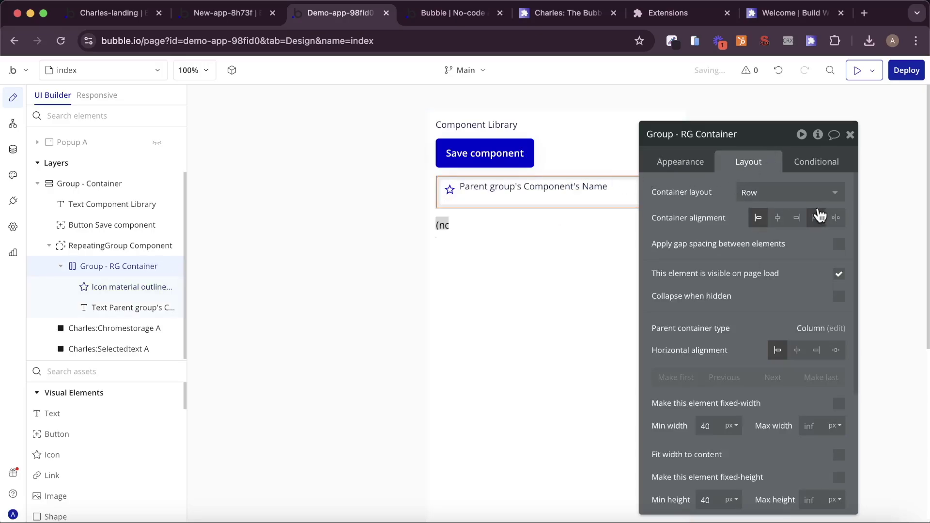
- Vertically centre both the component name text and the icon within the row
left_click(574, 186)
left_click(797, 262)
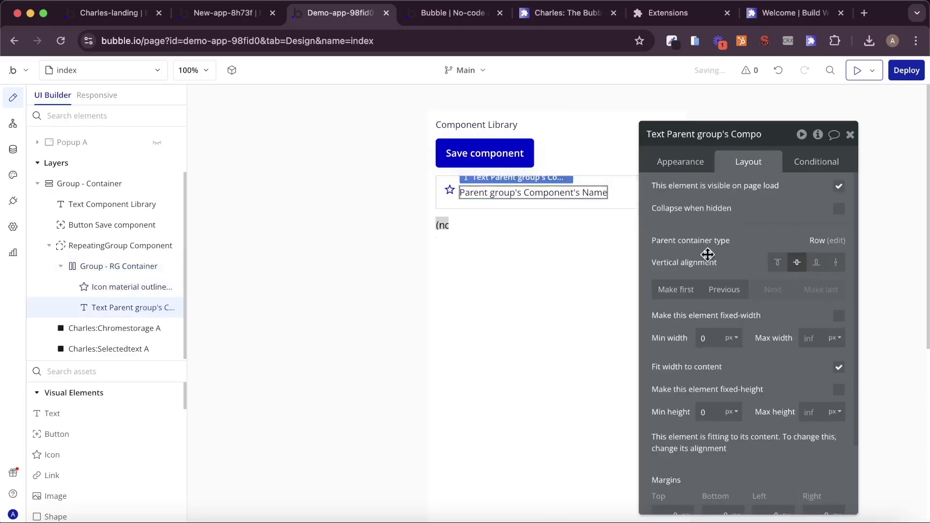
left_click(453, 190)
left_click(817, 263)
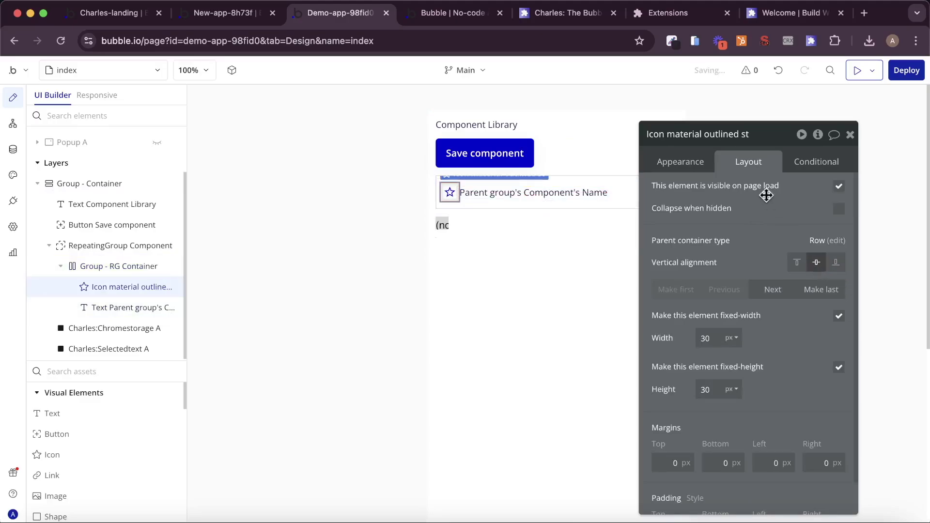
- Make the icon the last element in the row and align the container's contents with space between them
left_click(691, 162)
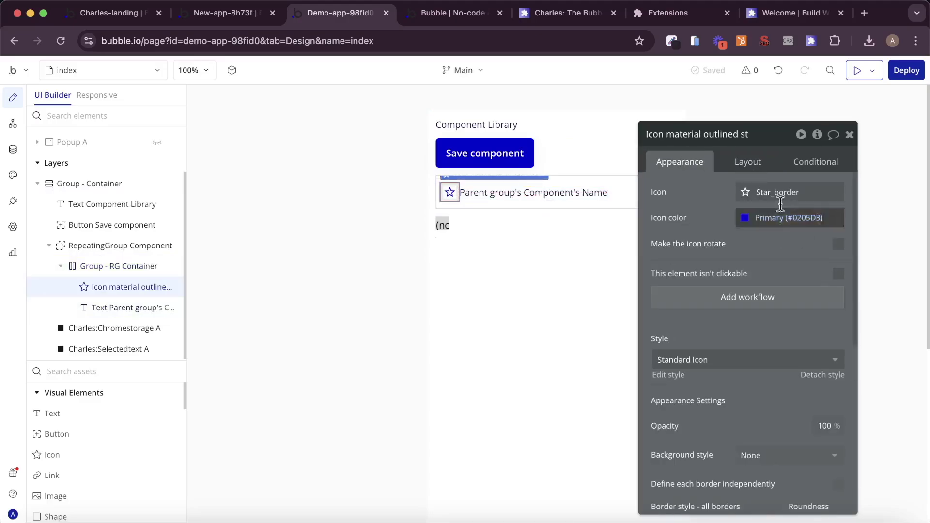
left_click(749, 165)
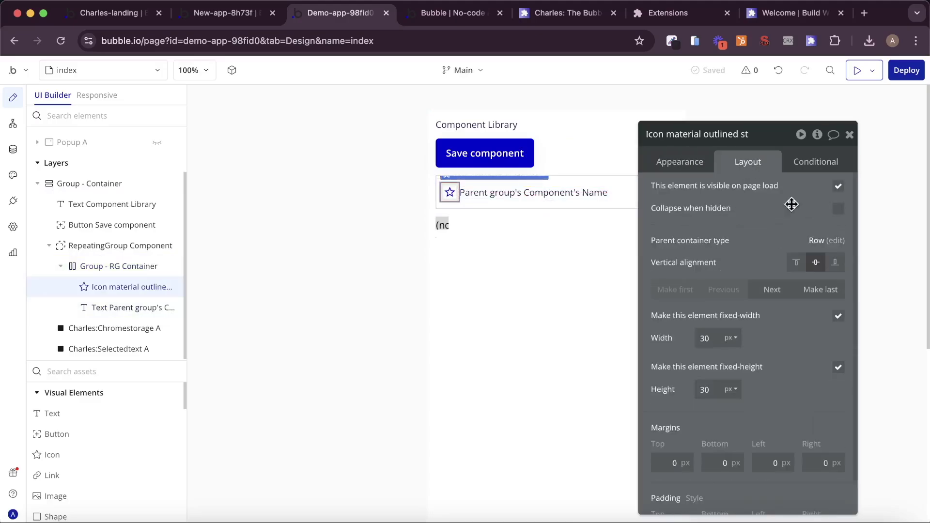
left_click(822, 290)
left_click(619, 190)
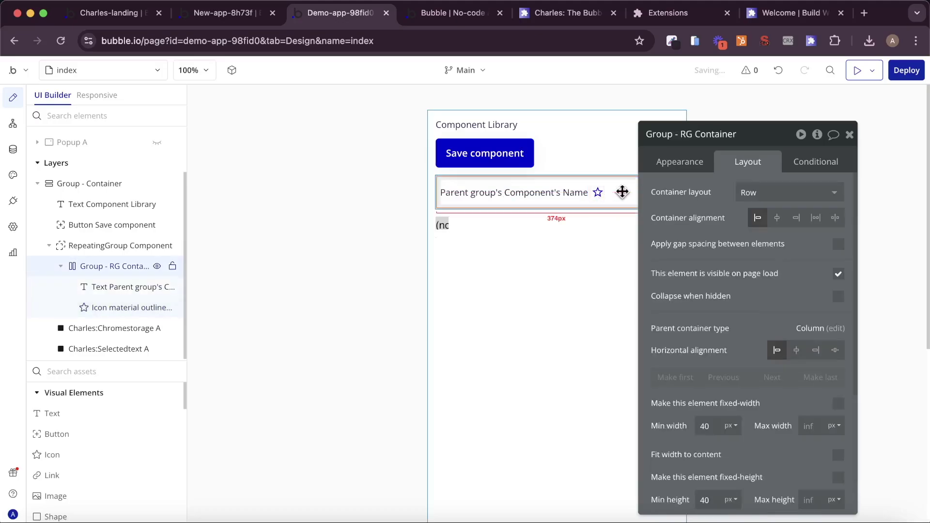
left_click(835, 217)
- Change the row's star icon to the outlined Material icon Copy_all
left_click_drag(698, 204, 453, 244)
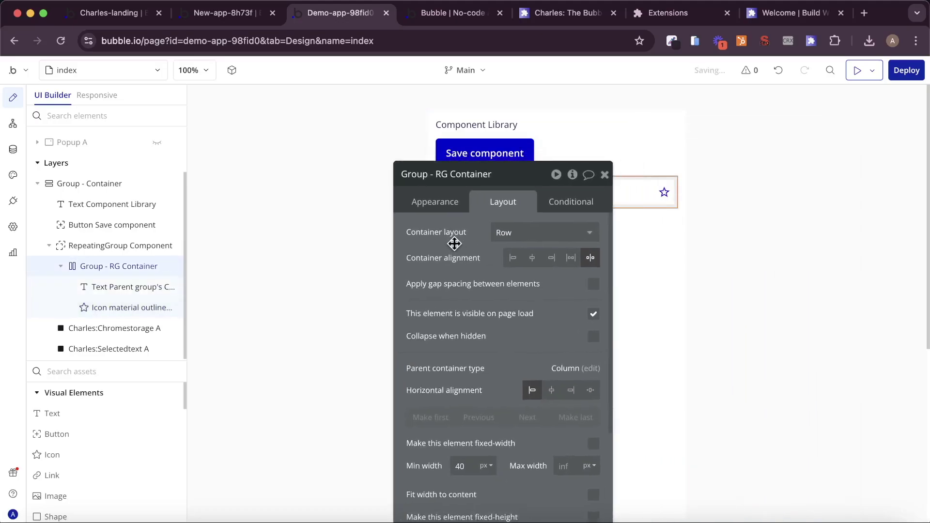
left_click(664, 191)
left_click(439, 202)
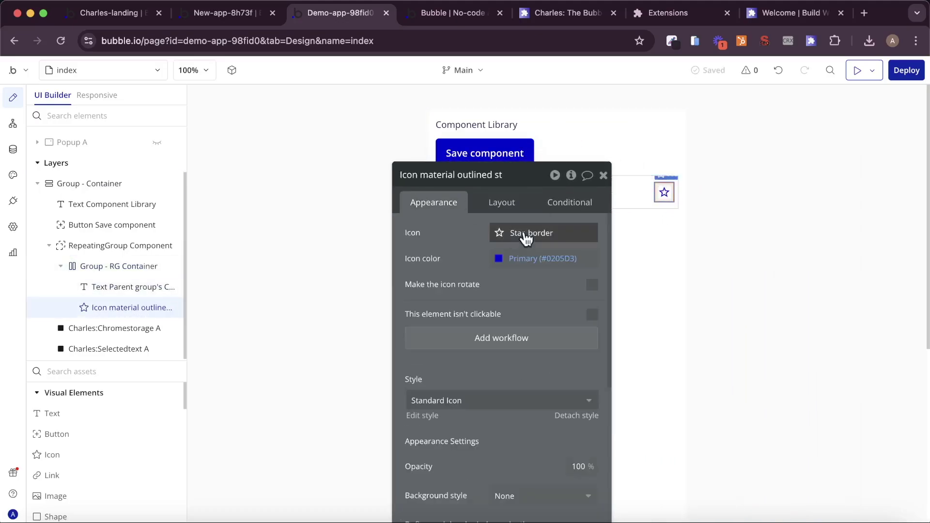
left_click(525, 234)
type("cop")
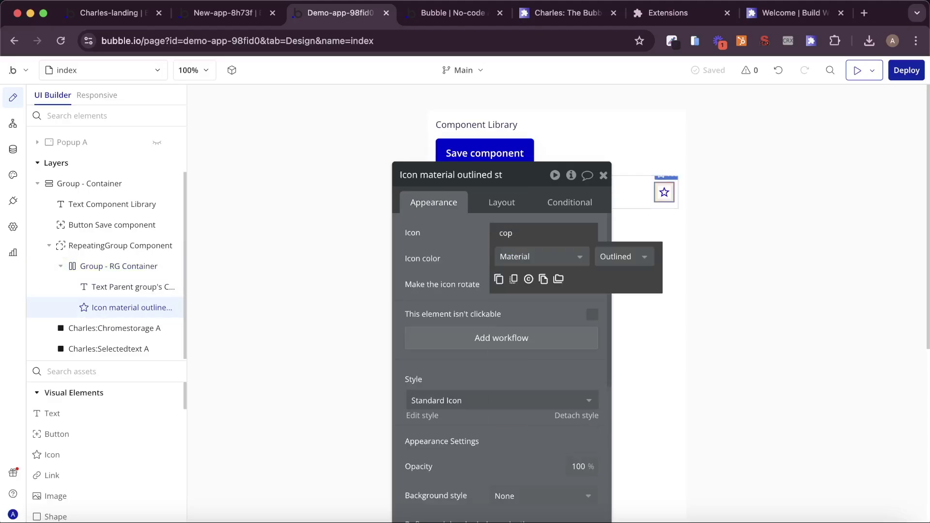
left_click(514, 280)
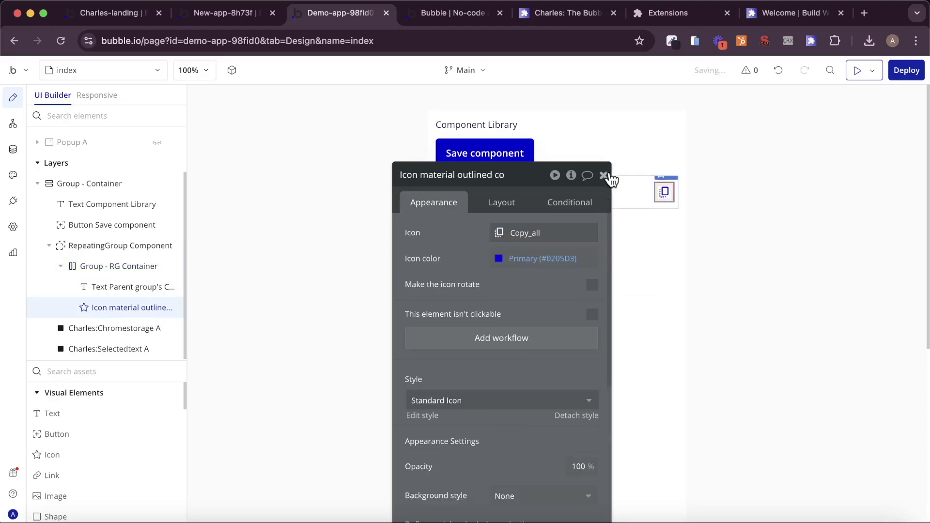
- Create a click workflow for the copy icon with a Charles: Write to local storage action
left_click(494, 345)
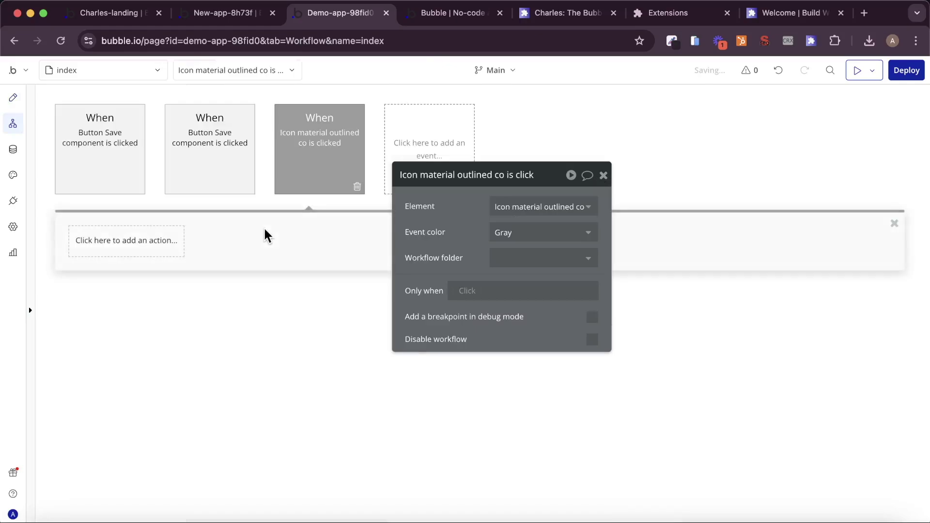
left_click(128, 248)
type("writ")
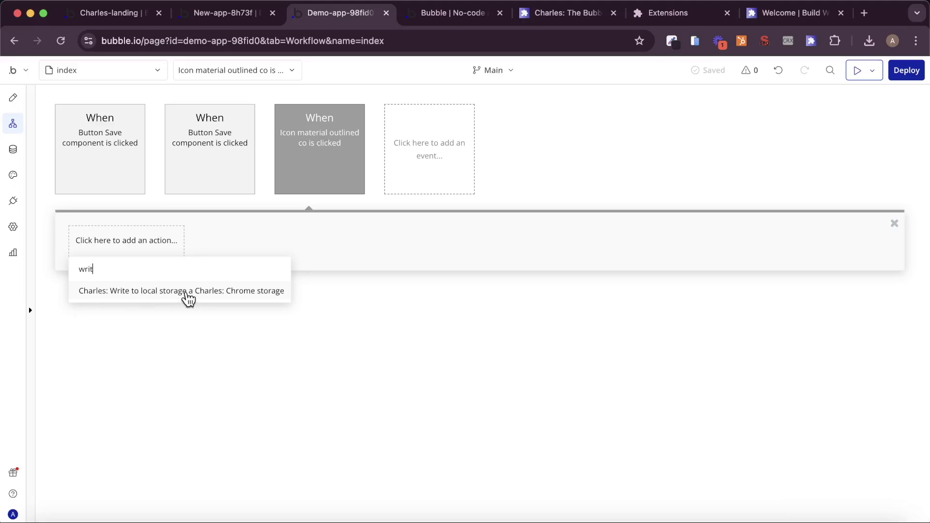
left_click(189, 296)
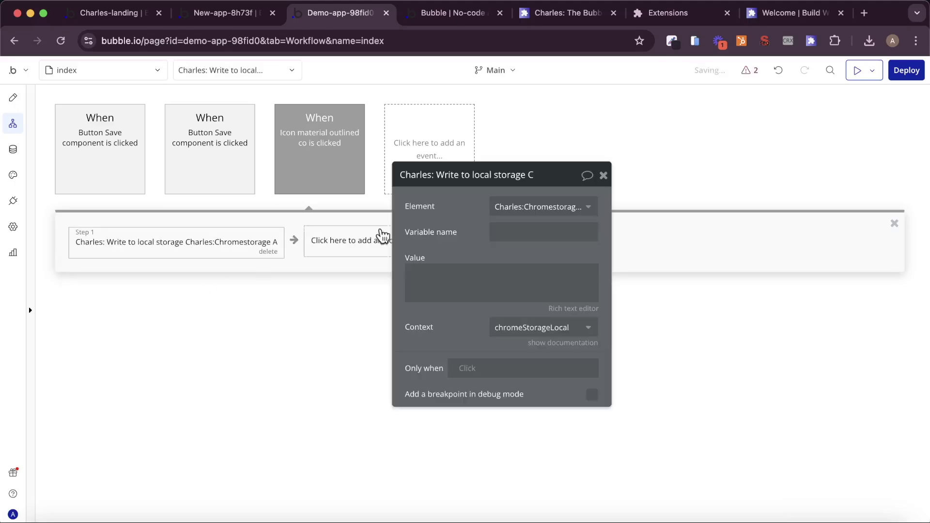
- Set the action's variable name to bubble_element_clipboard
left_click(523, 227)
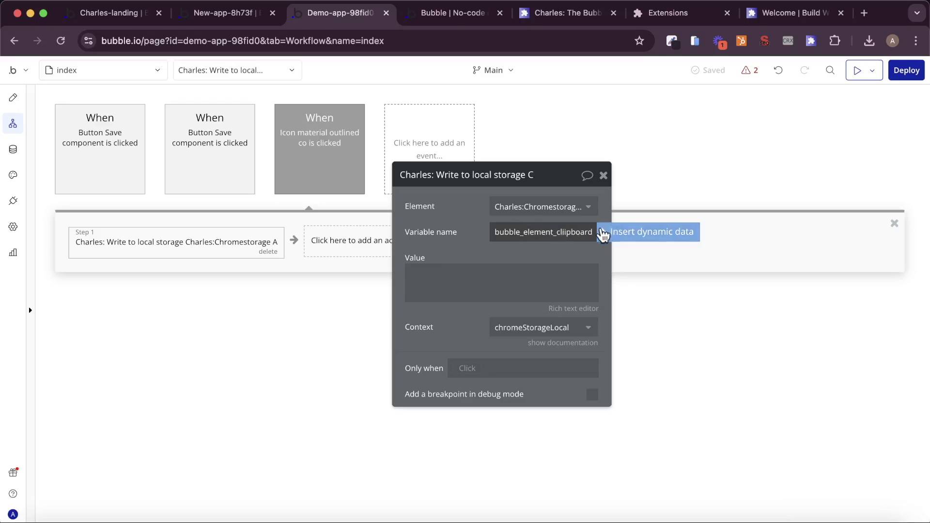
left_click(565, 232)
key("Delete")
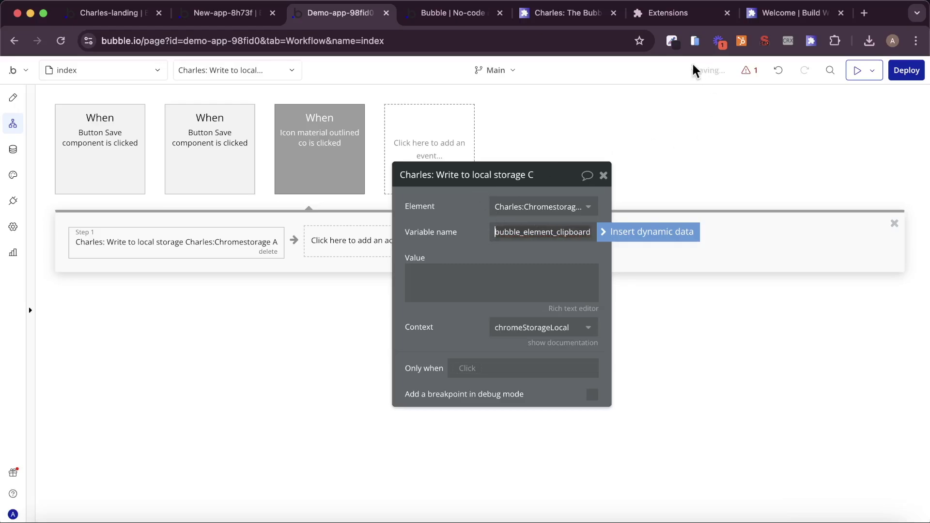
- Inspect the bubble.io local storage keys in the browser's developer tools to check the clipboard variable's name
right_click(677, 72)
left_click(726, 300)
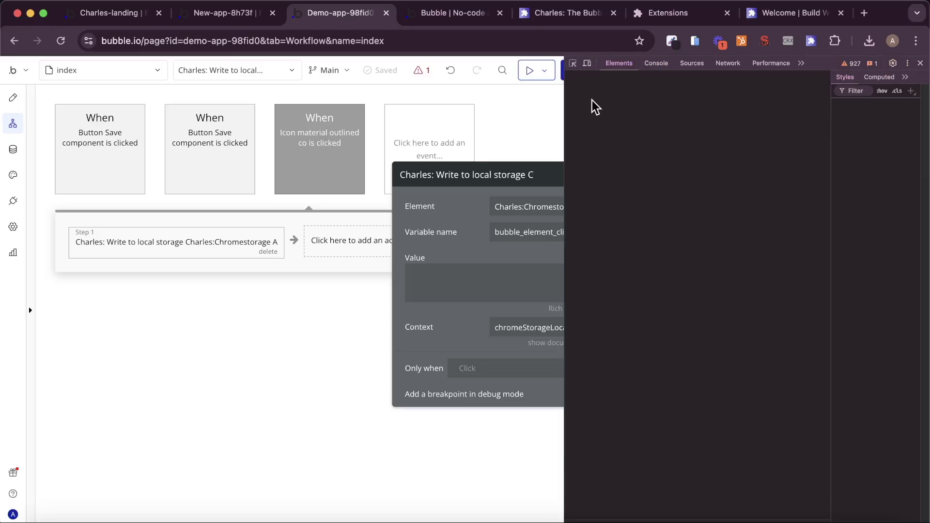
left_click(801, 63)
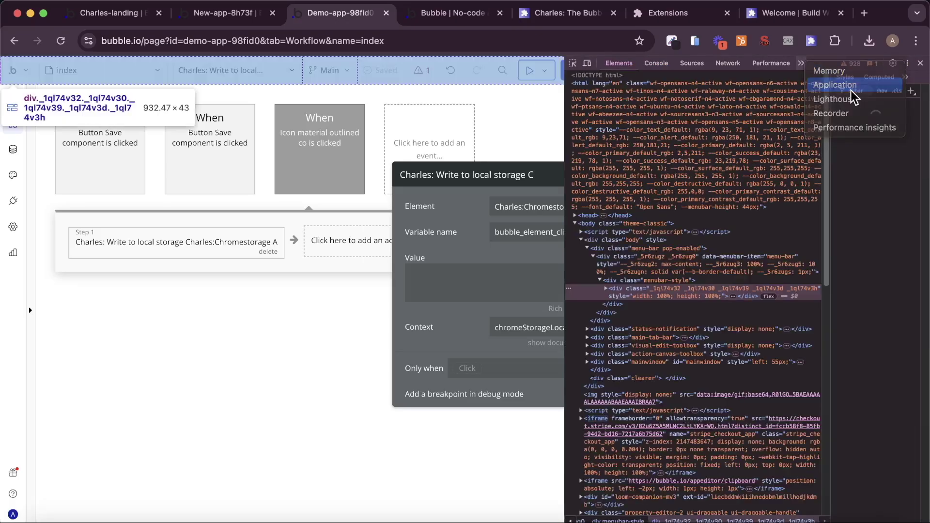
left_click(847, 88)
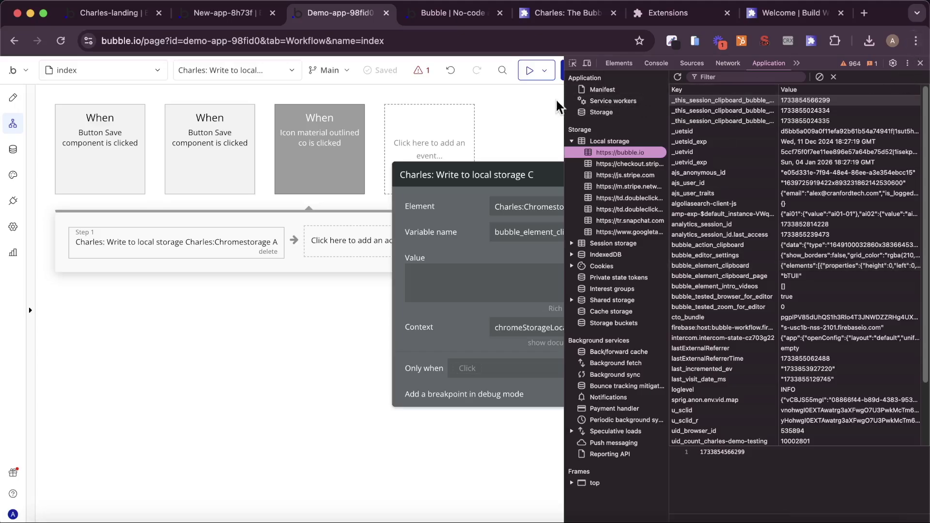
left_click(920, 63)
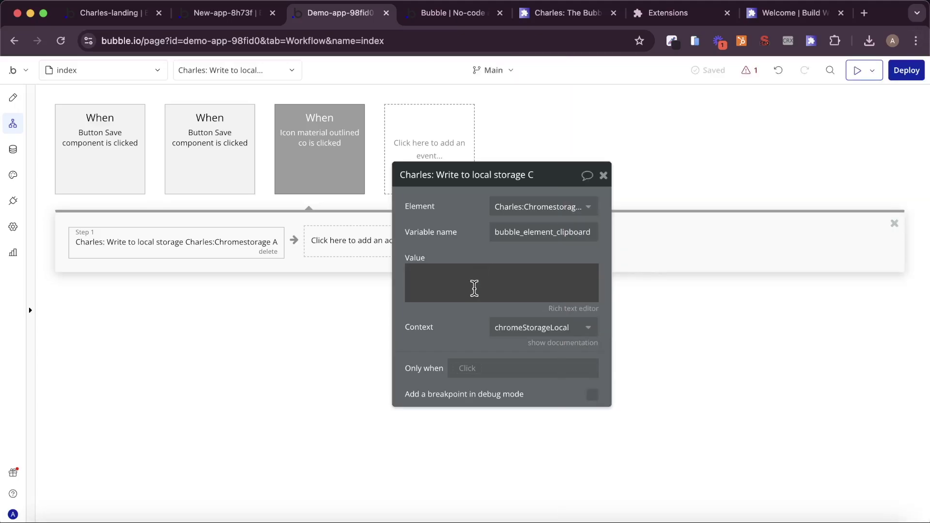
- Set the write-to-local-storage action's value to Parent group's Component's JSON
left_click(474, 288)
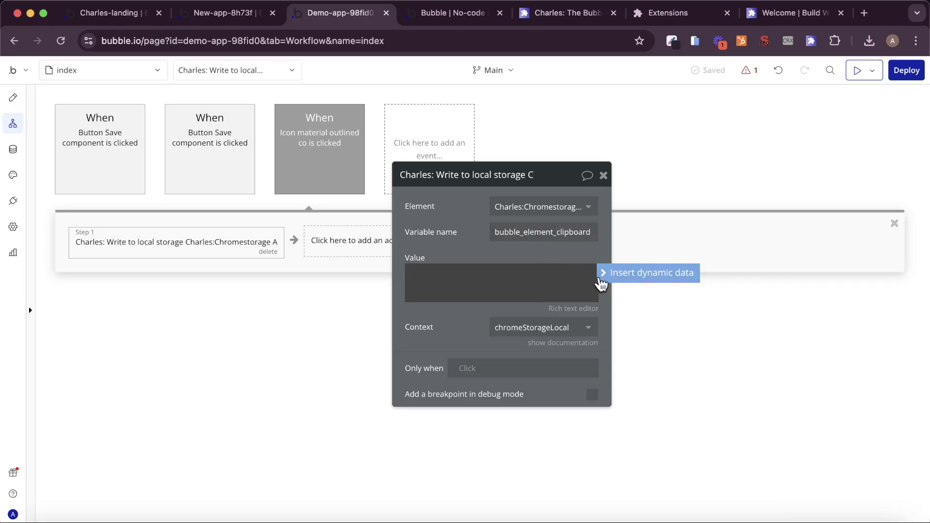
left_click(616, 275)
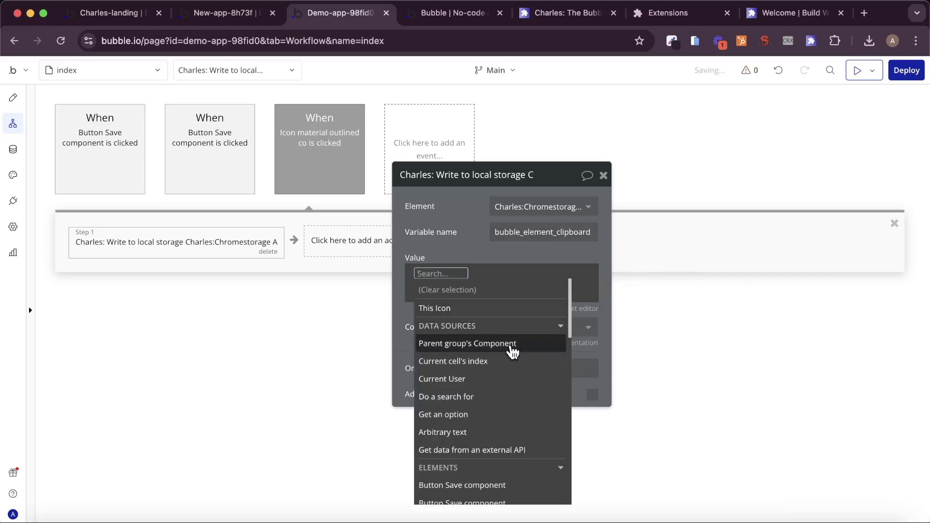
left_click(511, 345)
left_click(561, 362)
left_click(475, 314)
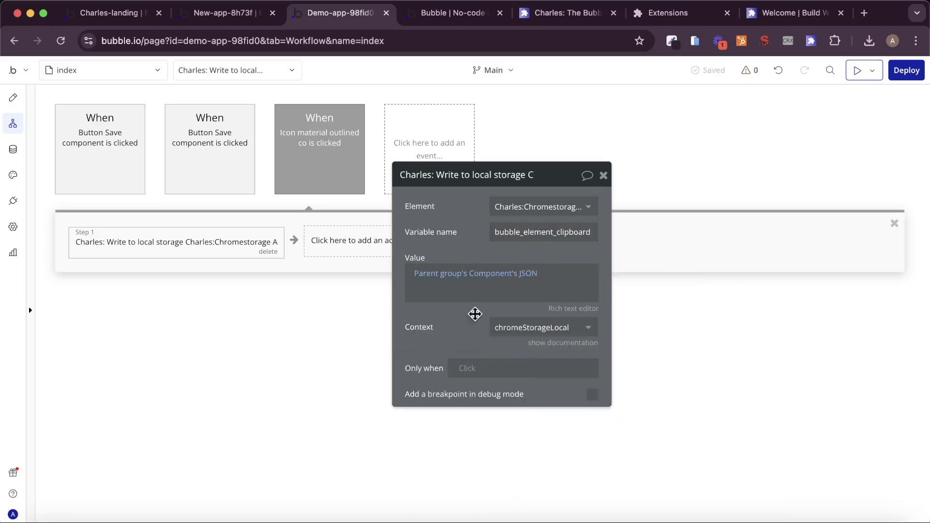
- Set the write-to-local-storage action's context to activeTab
left_click(13, 149)
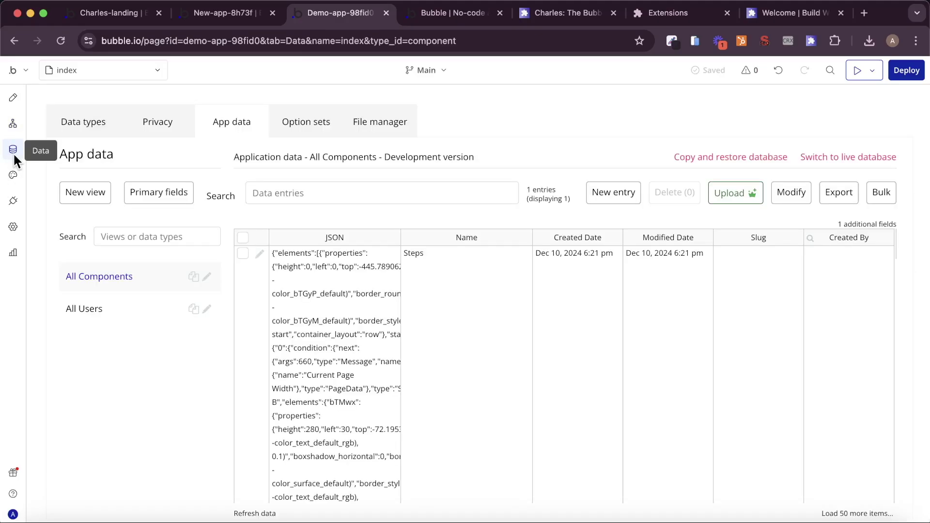
left_click(8, 125)
left_click(548, 335)
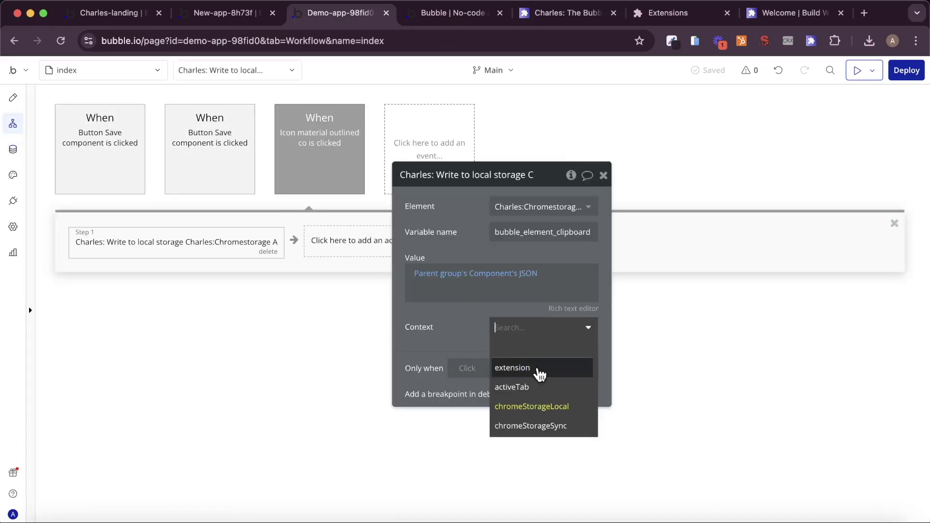
left_click(537, 387)
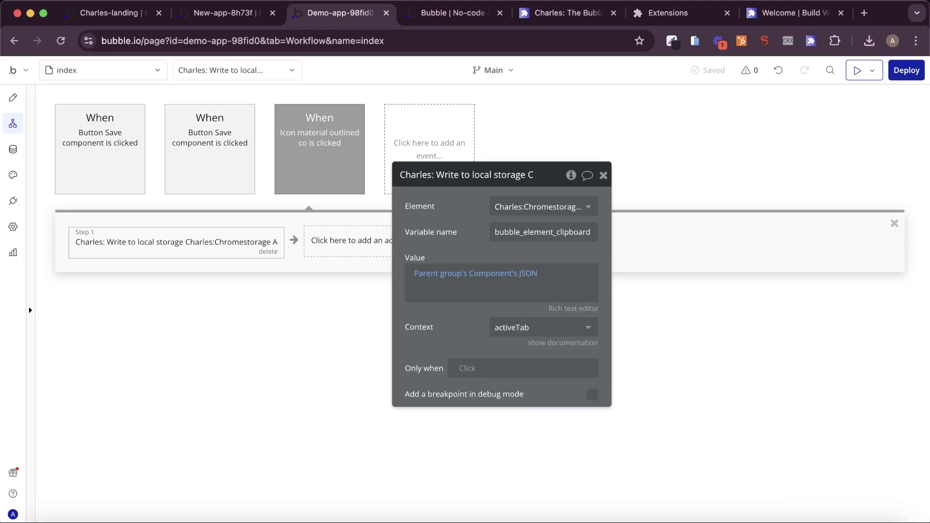
- In the New-app editor, paste the library's Features component into Group - Main Container below the Create button and review its cards
left_click(441, 10)
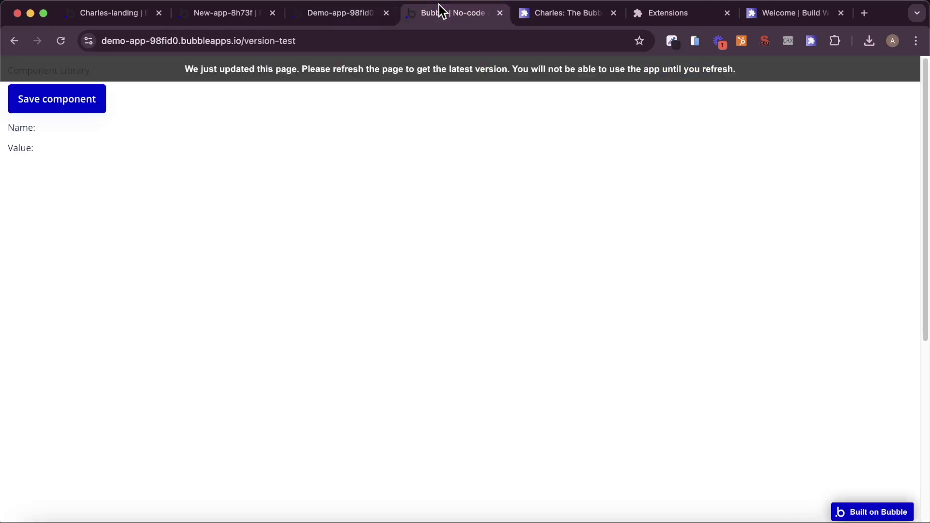
left_click(244, 15)
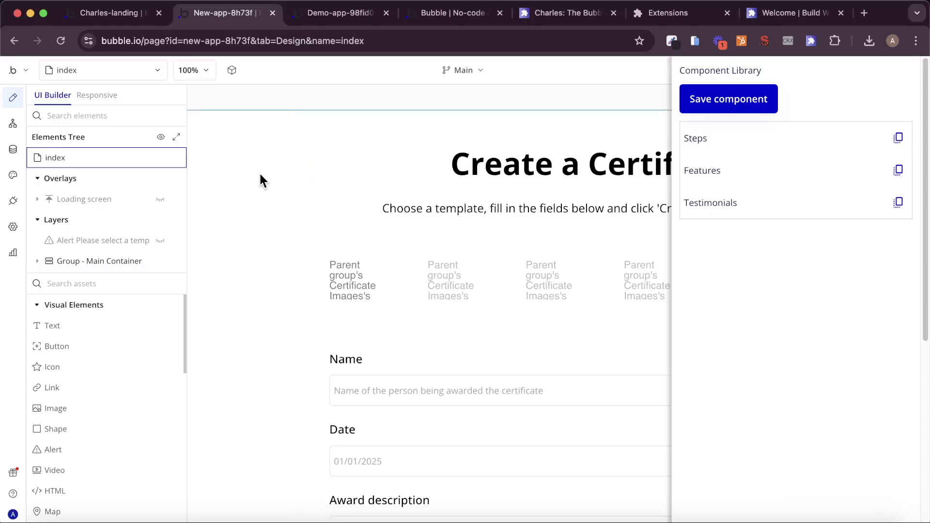
scroll(315, 228, "down", 8)
double_click(387, 358)
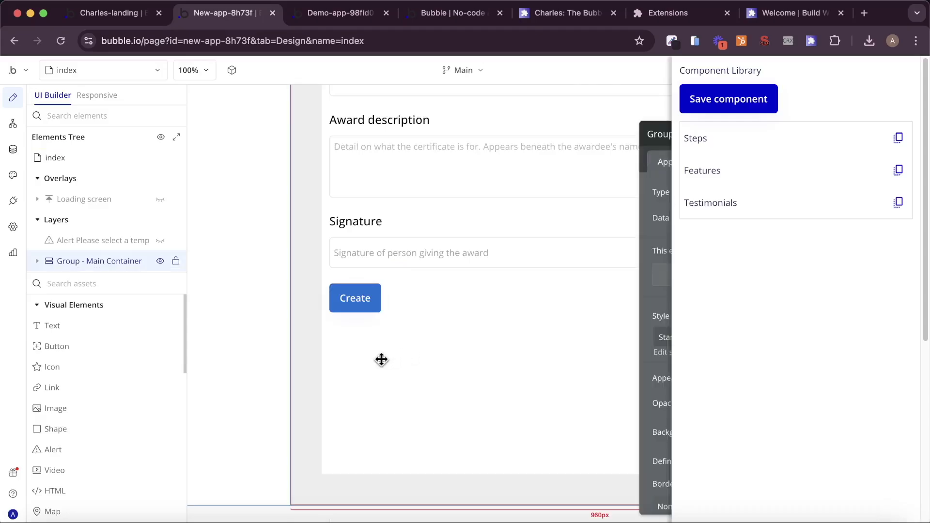
right_click(382, 360)
left_click(428, 406)
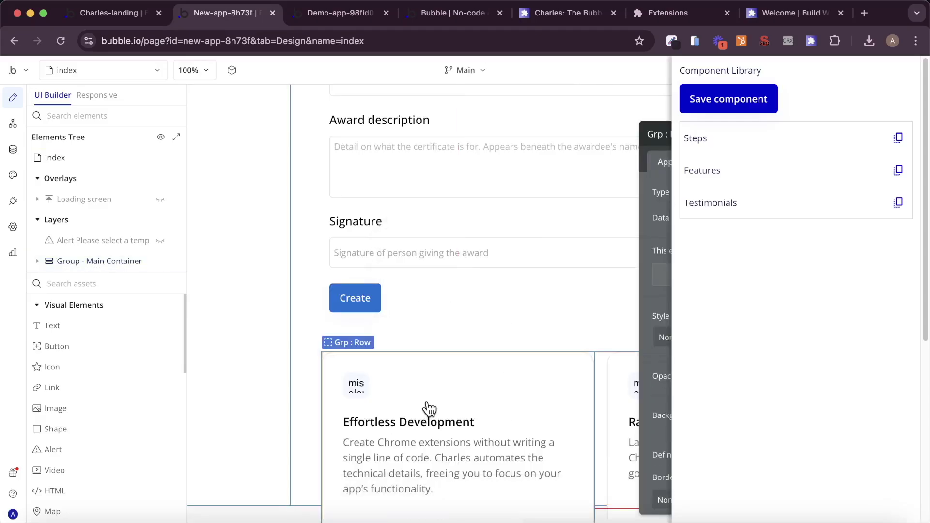
scroll(429, 408, "down", 5)
scroll(519, 260, "up", 5)
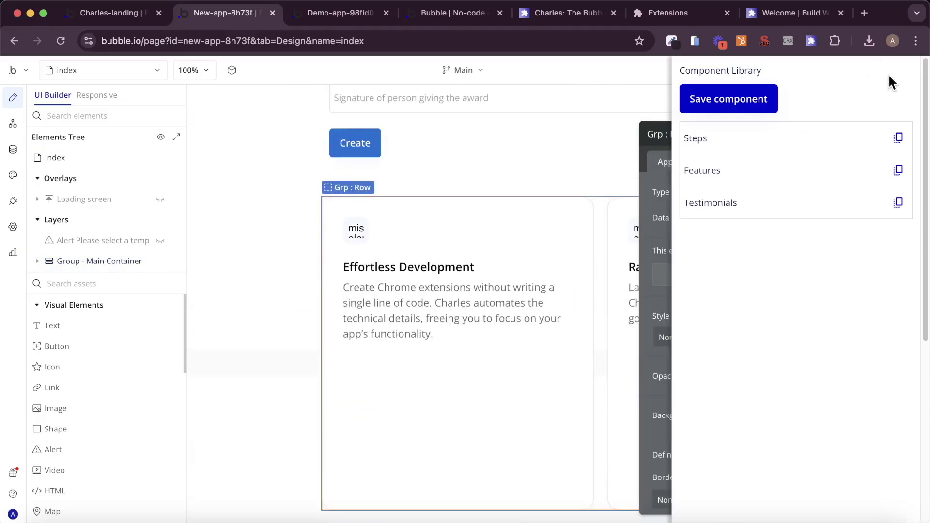
scroll(646, 246, "down", 5)
scroll(536, 252, "down", 6)
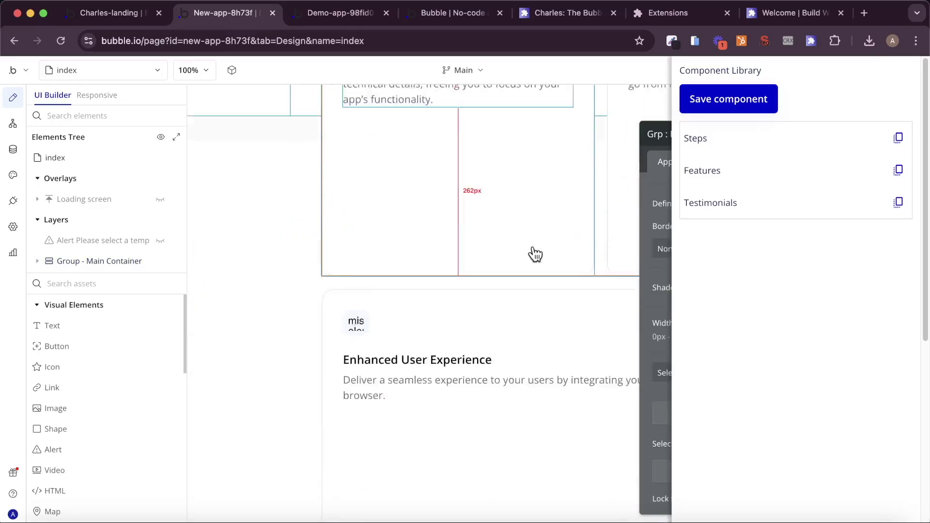
- Reload the editor and delete the pasted Features group from Group - Main Container
left_click(60, 41)
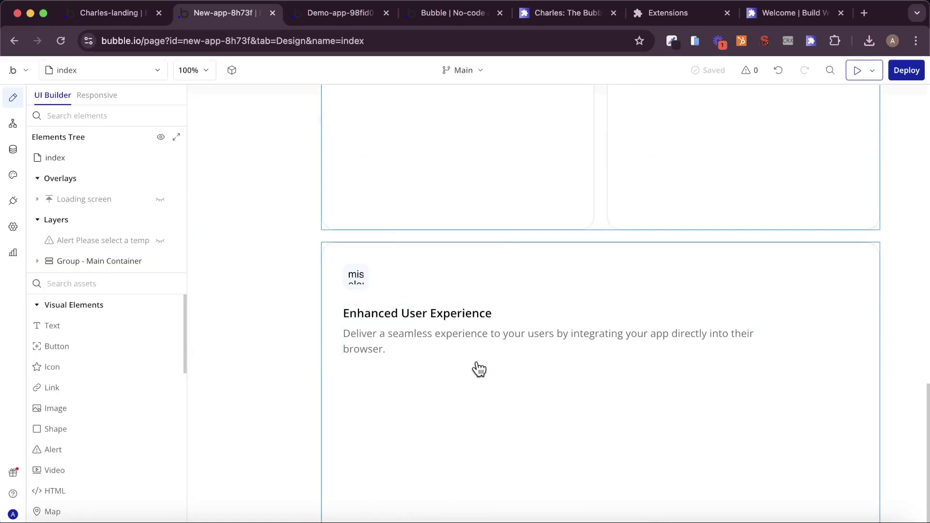
scroll(452, 278, "up", 10)
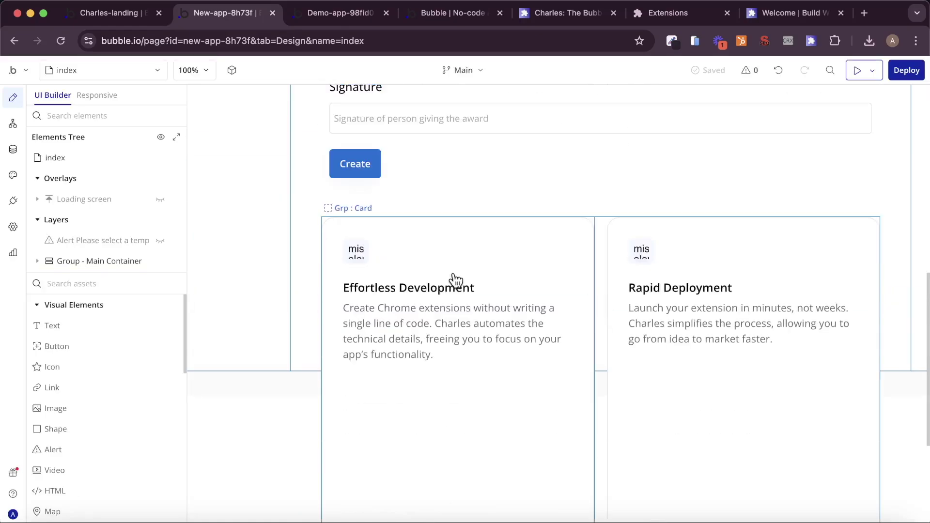
left_click(605, 252)
key("Delete")
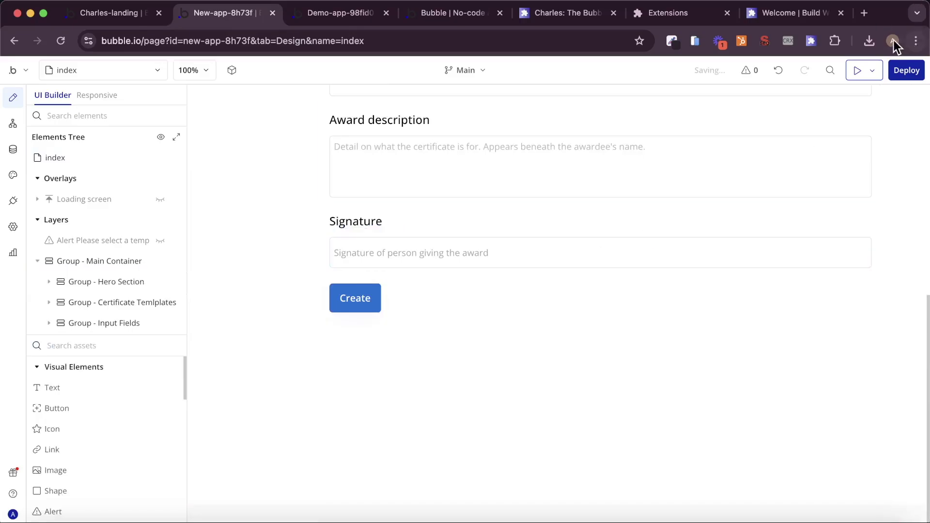
- Reload the Charles-landing editor and open the component library sidebar in the New-app editor
left_click(104, 4)
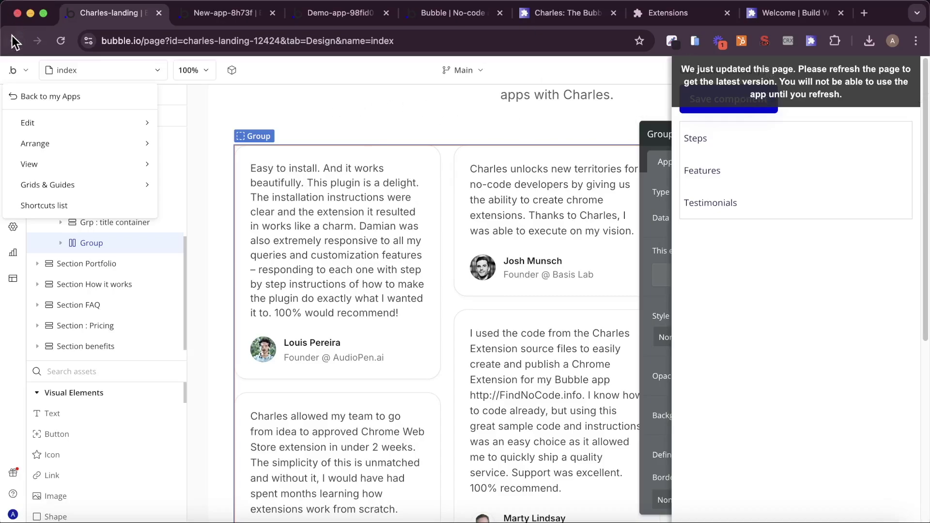
key("super+r")
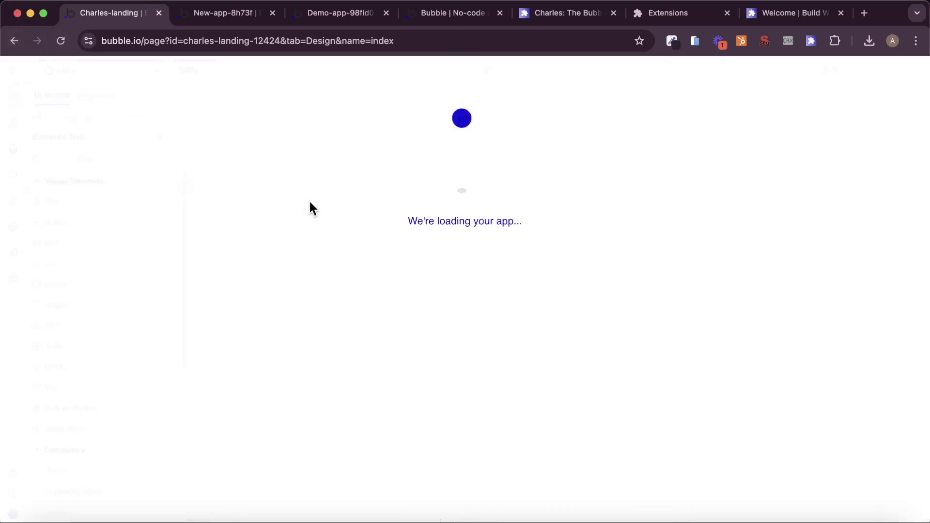
left_click(231, 17)
left_click(811, 41)
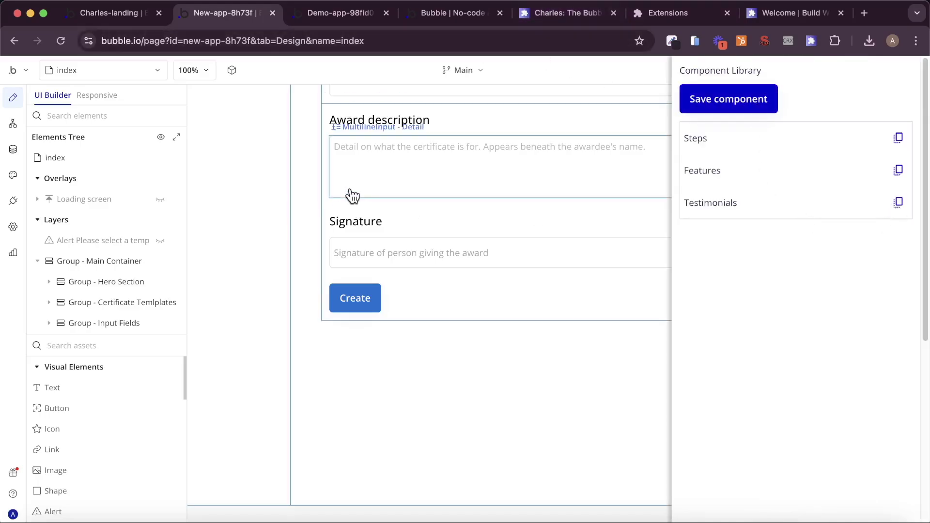
- Paste the library's Testimonials component onto the New-app index page
right_click(253, 189)
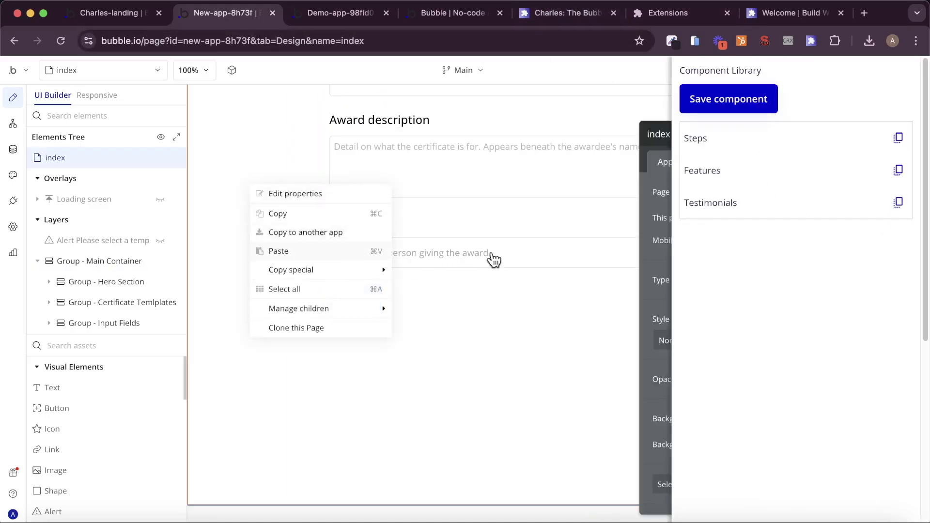
key("super+v")
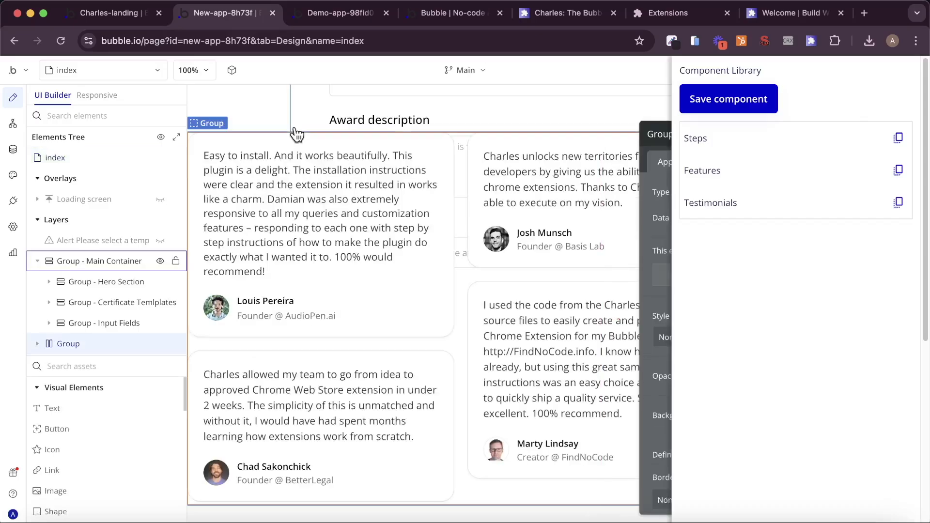
left_click_drag(461, 153, 524, 318)
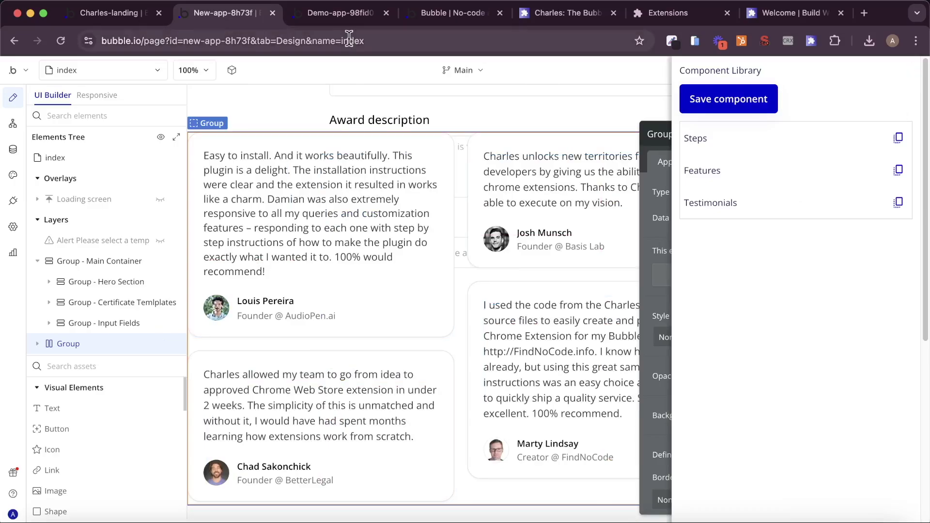
- In the Demo-app editor, duplicate the copy icon into Group - Container and make it the container's first element
left_click(346, 14)
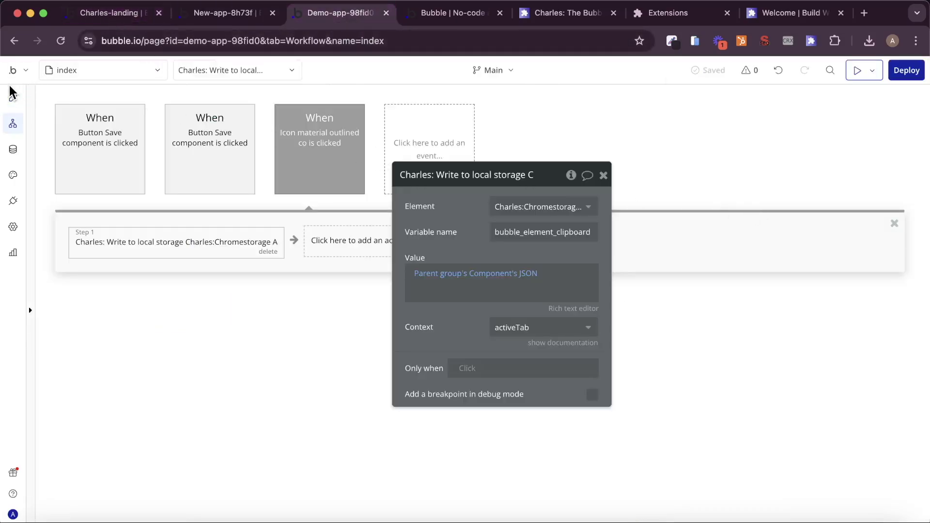
left_click(13, 98)
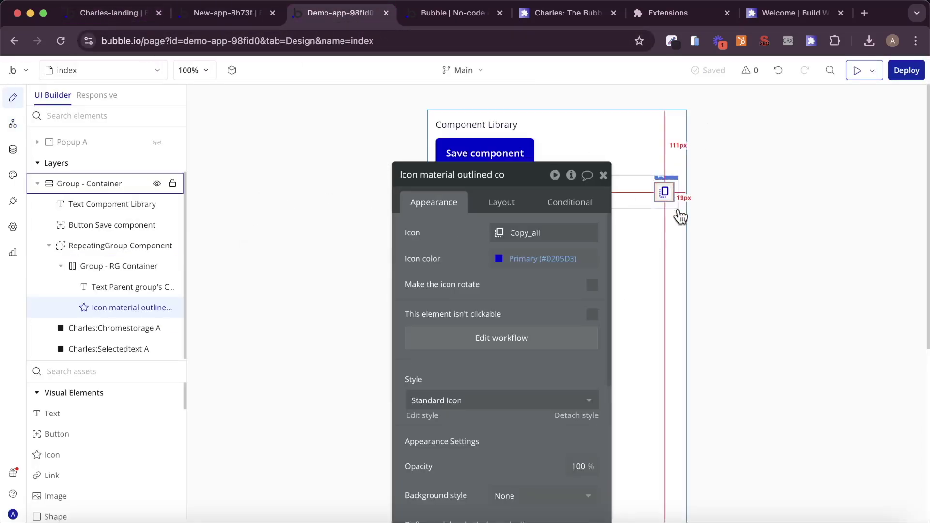
left_click(670, 123)
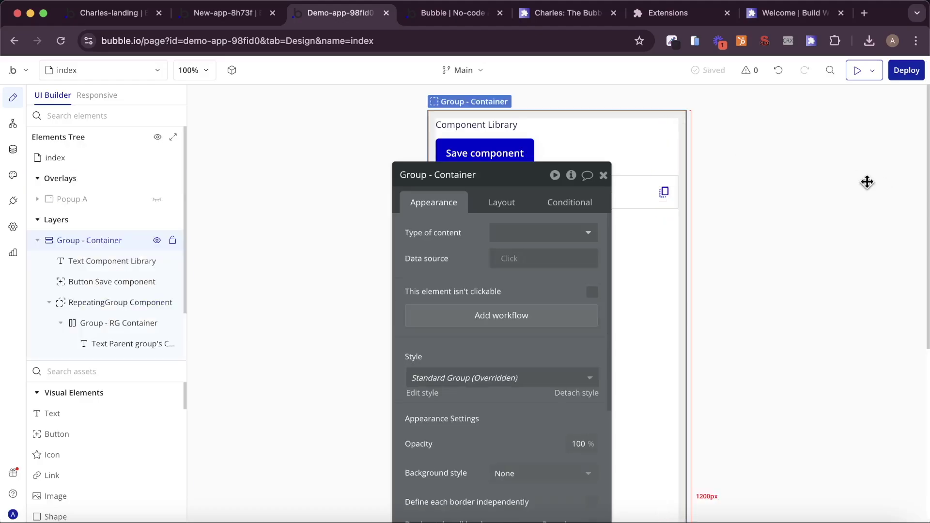
left_click(664, 192)
left_click(579, 204)
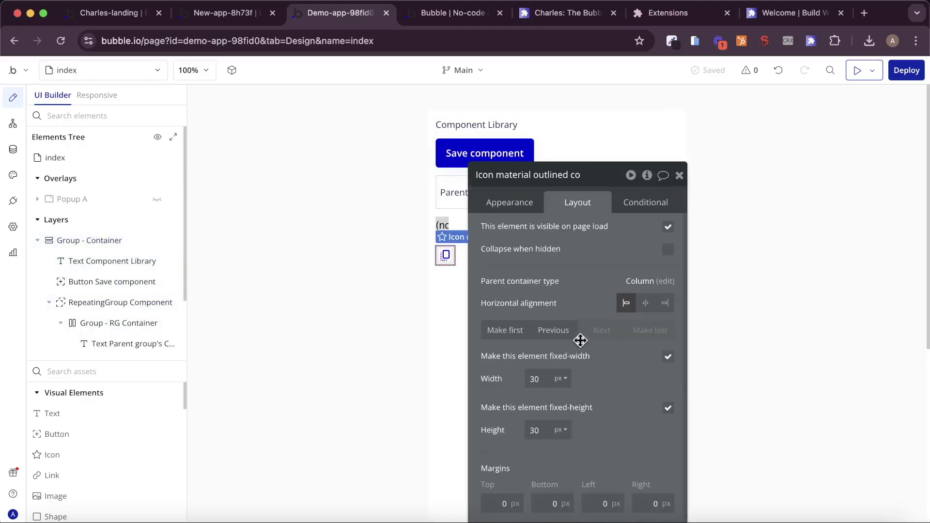
left_click(502, 330)
- Change the duplicated icon to the outlined Material close symbol
left_click(507, 202)
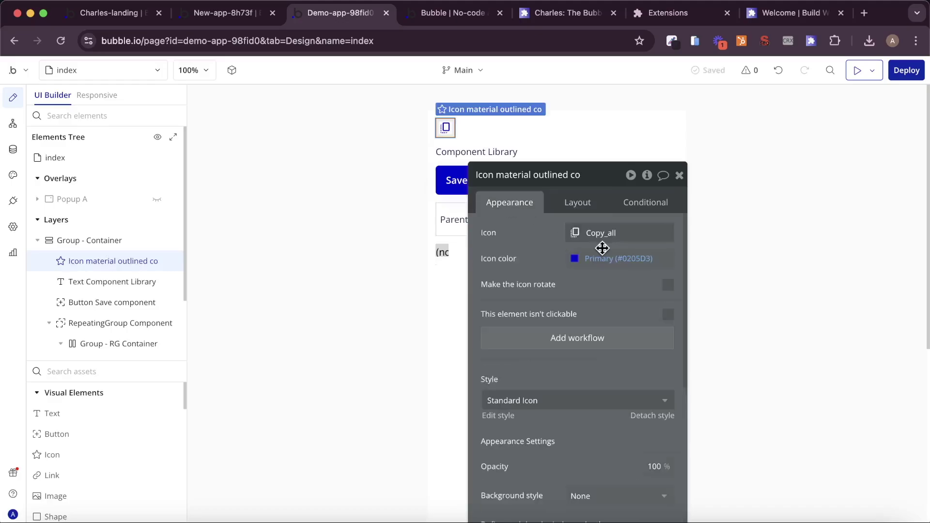
left_click(602, 234)
type("close")
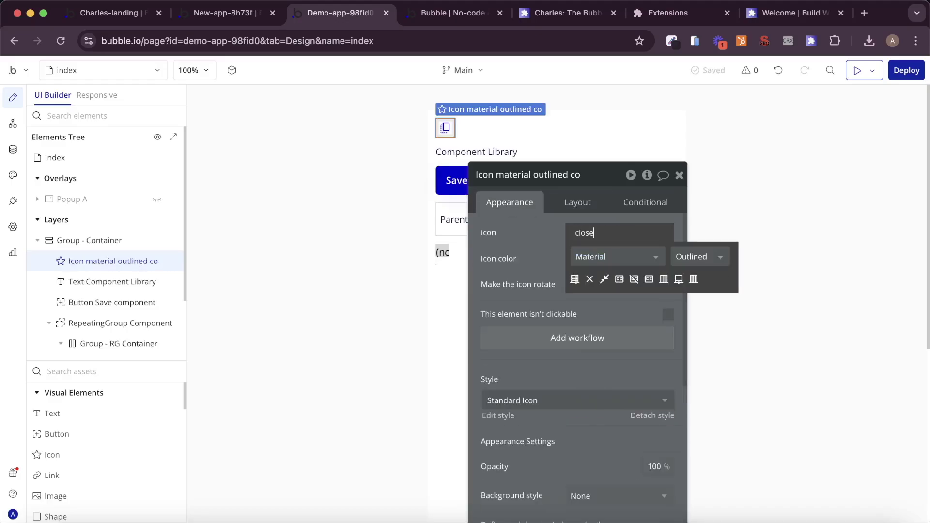
left_click(590, 279)
- Create a click workflow for the close icon with the Charles: Close extension popup / modal action
left_click(594, 342)
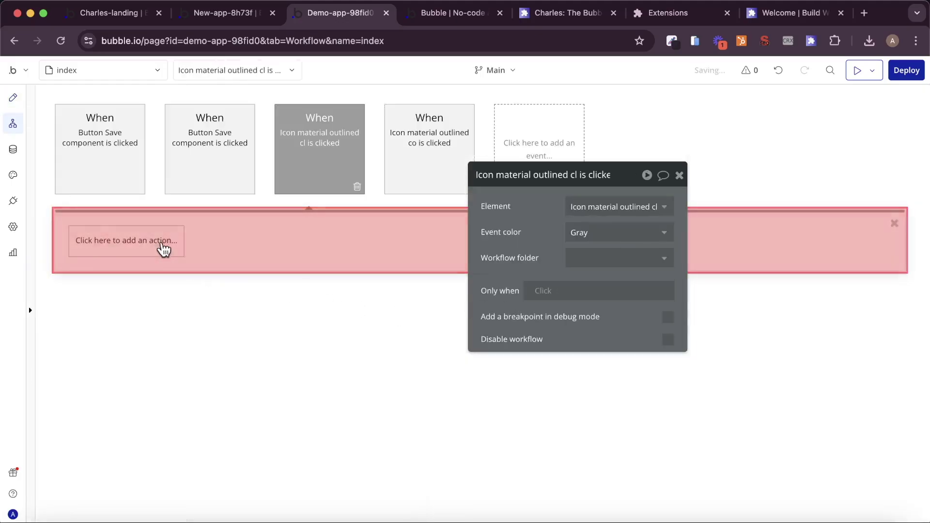
left_click(163, 249)
type("charles")
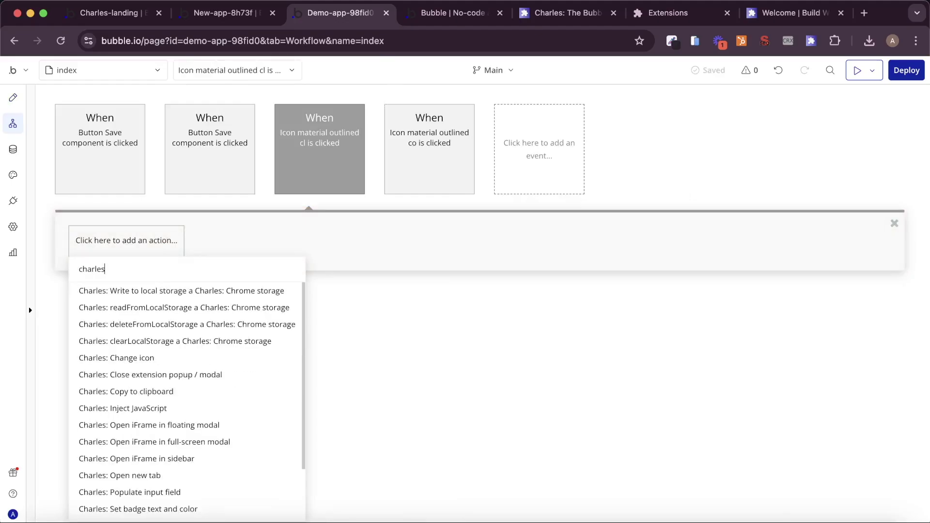
scroll(189, 328, "down", 1)
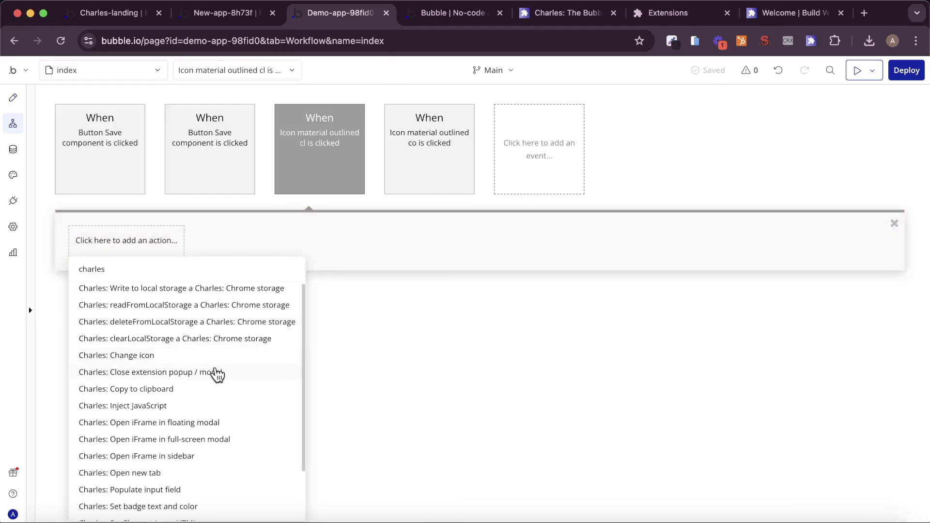
left_click(216, 374)
- Test the close icon by dismissing the component library sidebar in the New-app editor
left_click(241, 16)
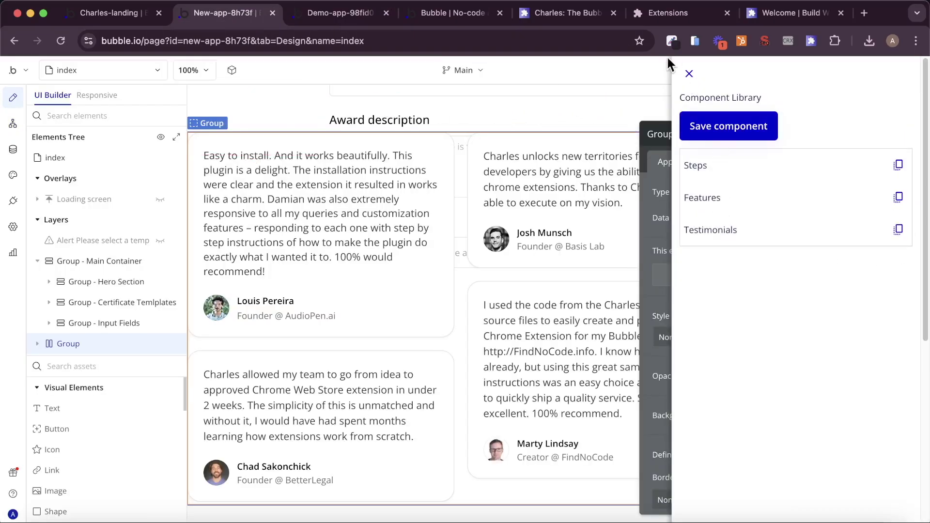
left_click(689, 75)
left_click(849, 134)
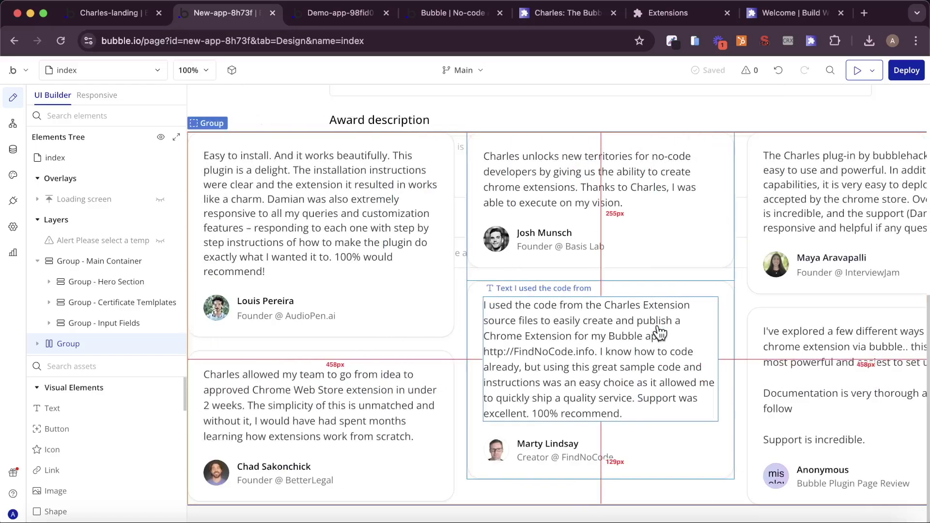
- In the Charles-landing editor, copy the GRP : Container group of the "Extensions Built with Charles" section
left_click(131, 11)
scroll(494, 287, "down", 10)
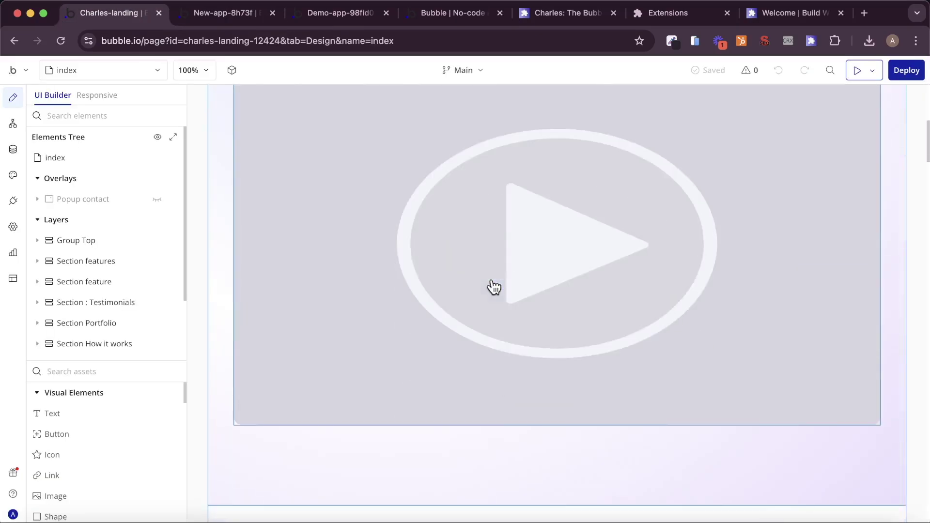
scroll(494, 287, "down", 15)
scroll(493, 287, "up", 2)
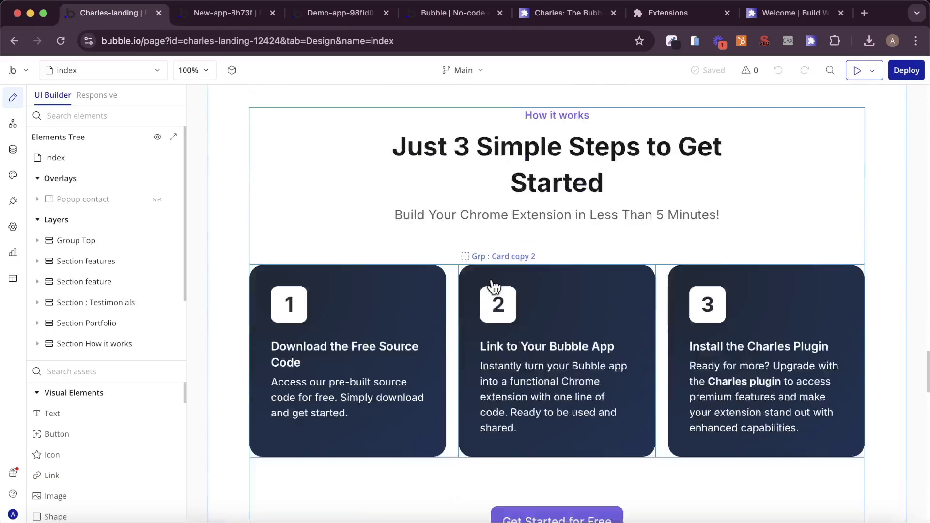
scroll(493, 286, "down", 10)
scroll(494, 287, "up", 12)
scroll(493, 287, "down", 5)
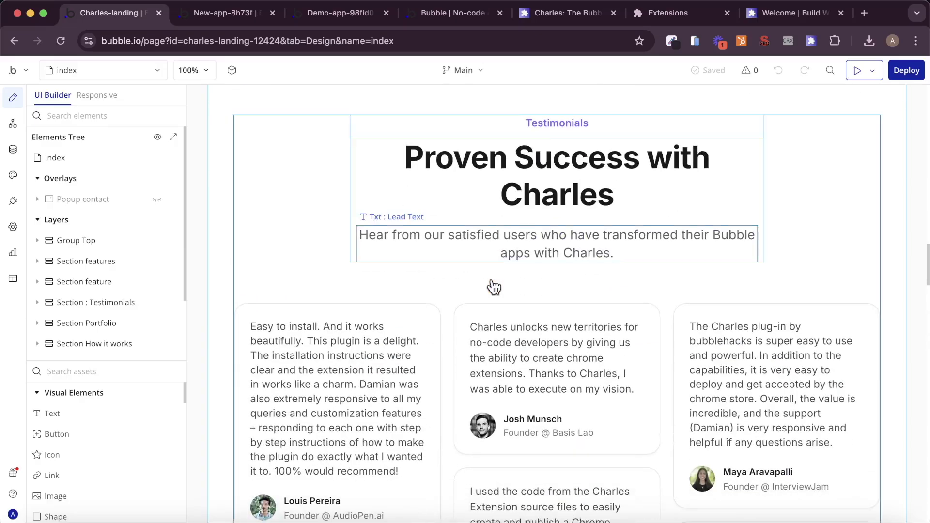
scroll(493, 287, "down", 10)
scroll(490, 286, "up", 2)
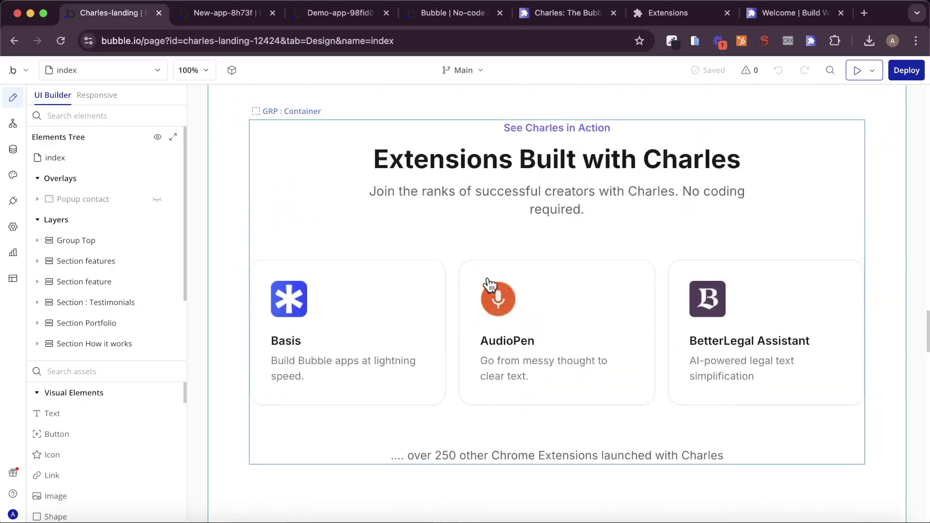
double_click(380, 229)
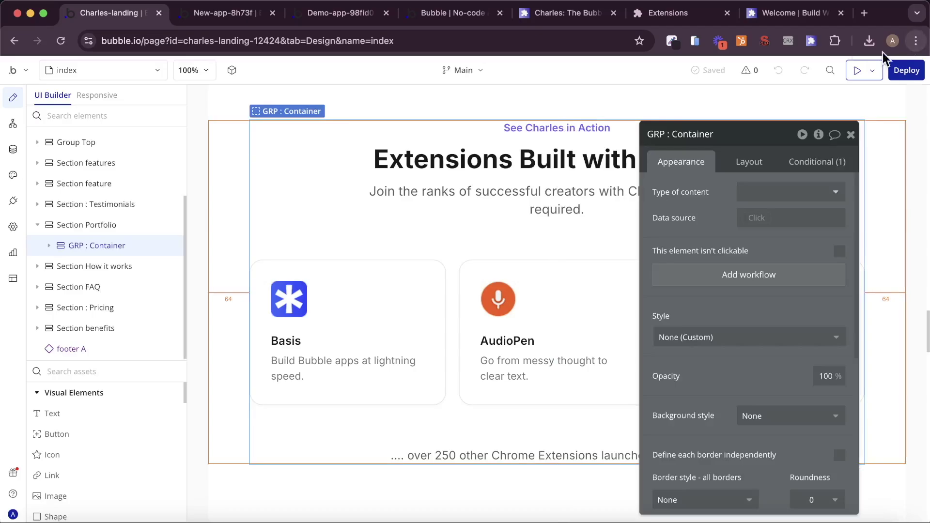
right_click(384, 234)
left_click(430, 364)
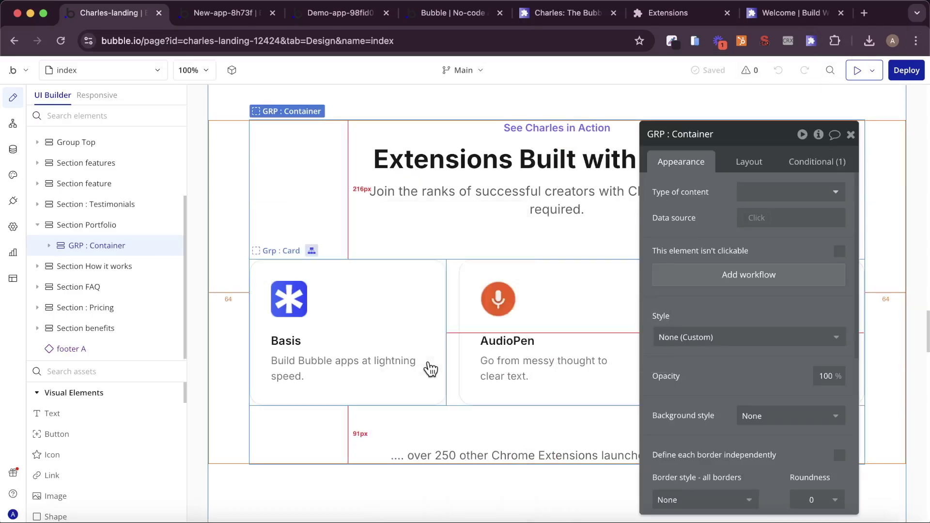
- Save the copied container to the component library as "Case Studies" and close the library sidebar
left_click(811, 41)
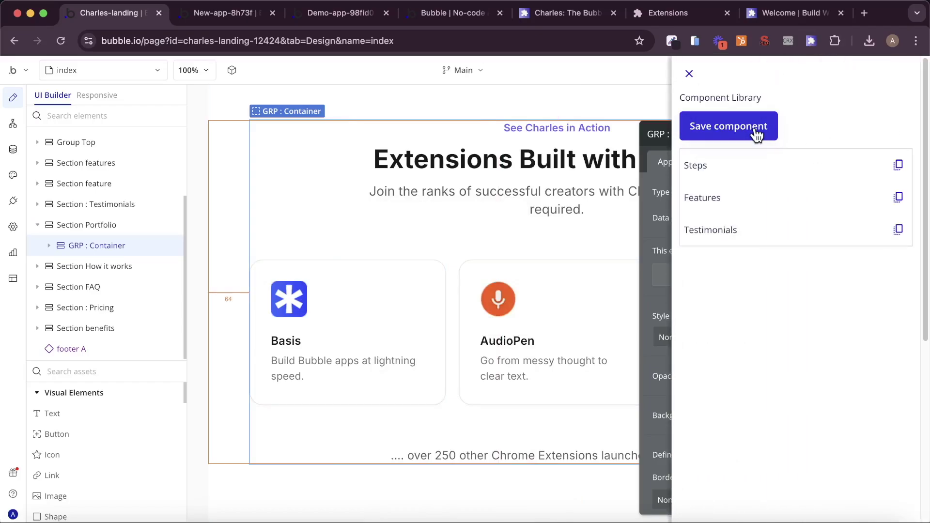
left_click(757, 135)
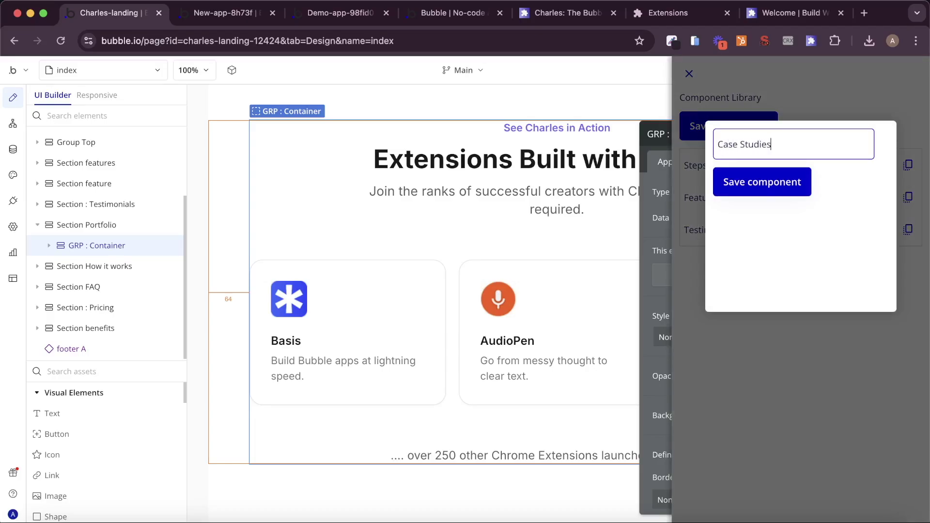
type("Case Studies")
left_click(765, 193)
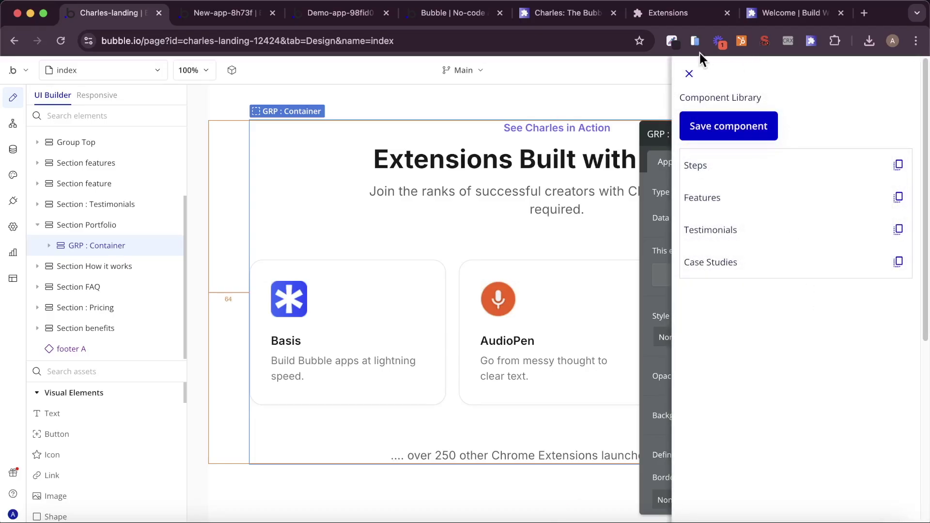
left_click(689, 74)
- Copy the first step card of the "How it works" section and save it to the component library as "Card"
scroll(649, 269, "down", 3)
scroll(545, 271, "down", 10)
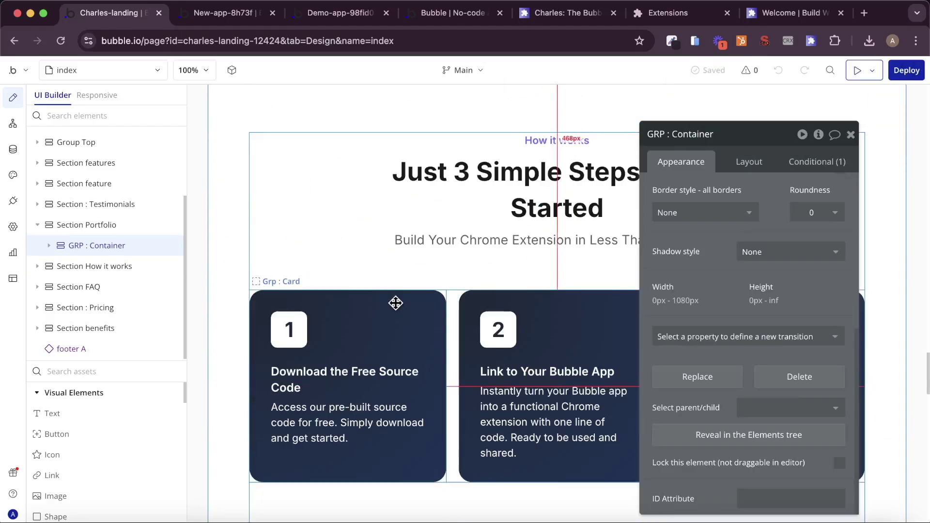
left_click(395, 303)
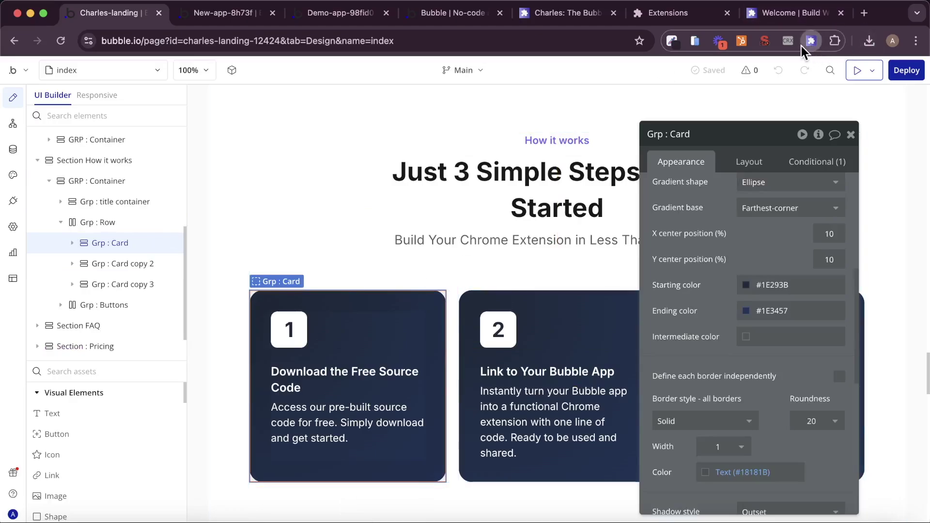
left_click(802, 44)
left_click(751, 134)
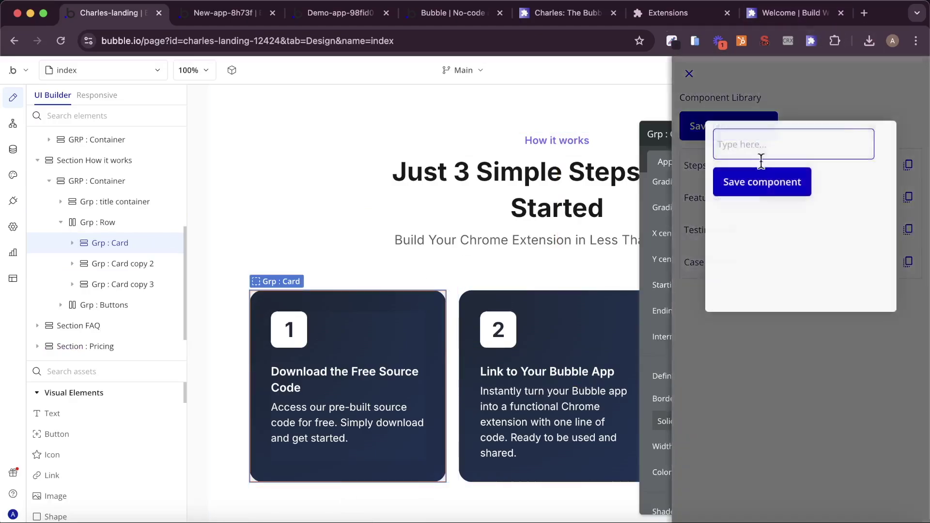
left_click(766, 142)
left_click(758, 189)
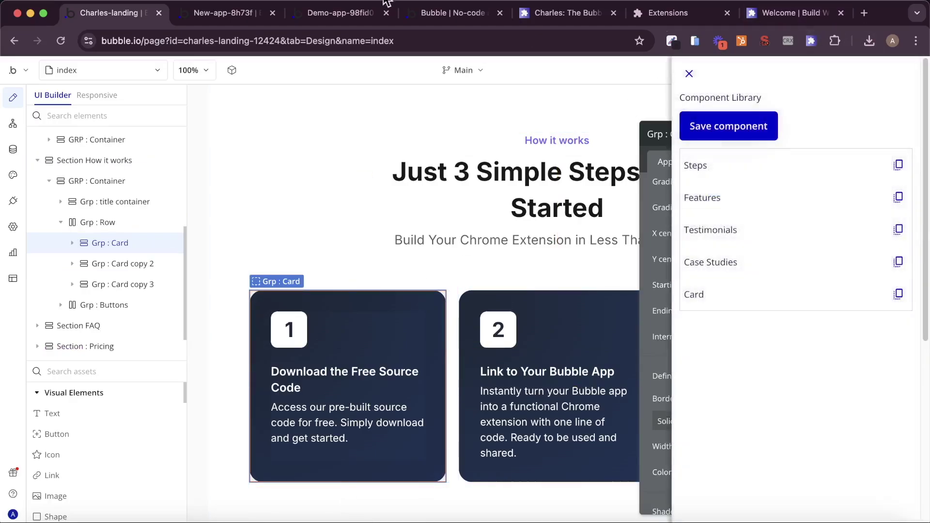
- In the New-app editor, set the index page's minimum height to 4000
left_click(231, 12)
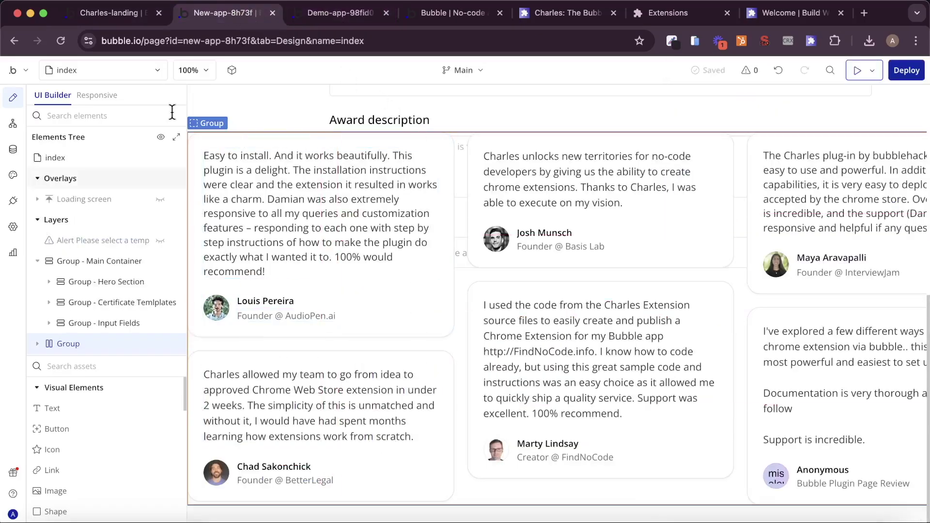
left_click(76, 156)
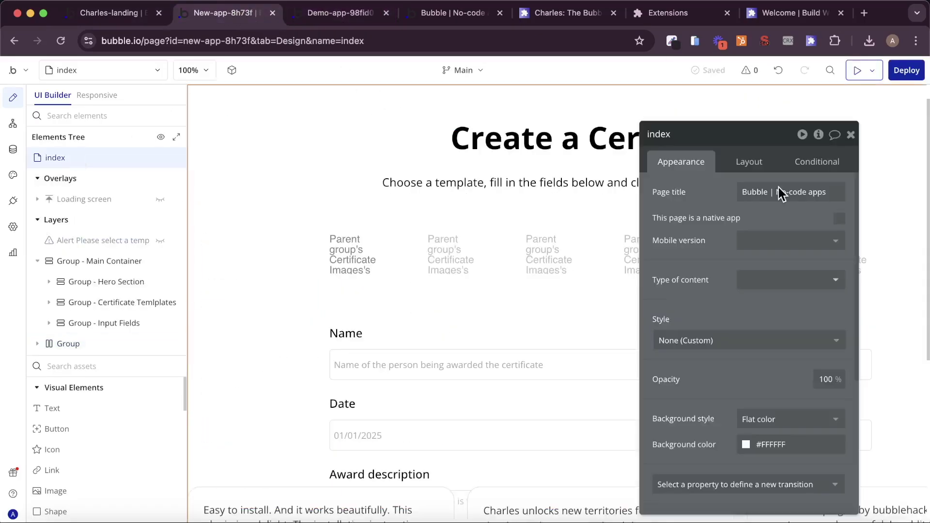
scroll(790, 378, "down", 5)
left_click(749, 161)
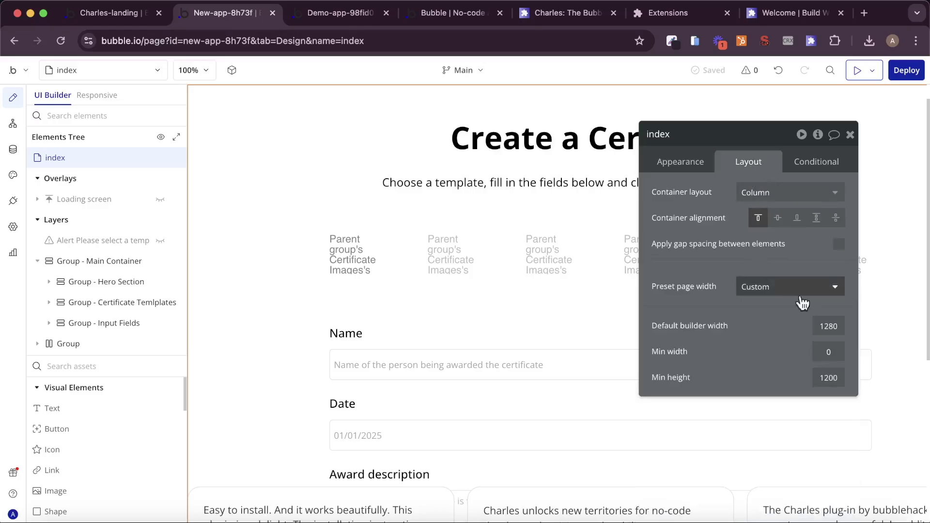
type("4000")
key("Return")
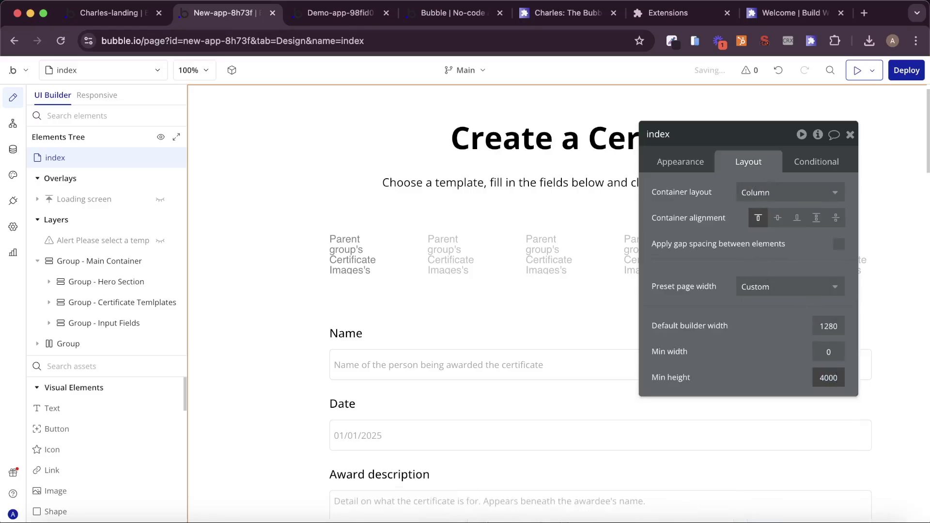
left_click(851, 134)
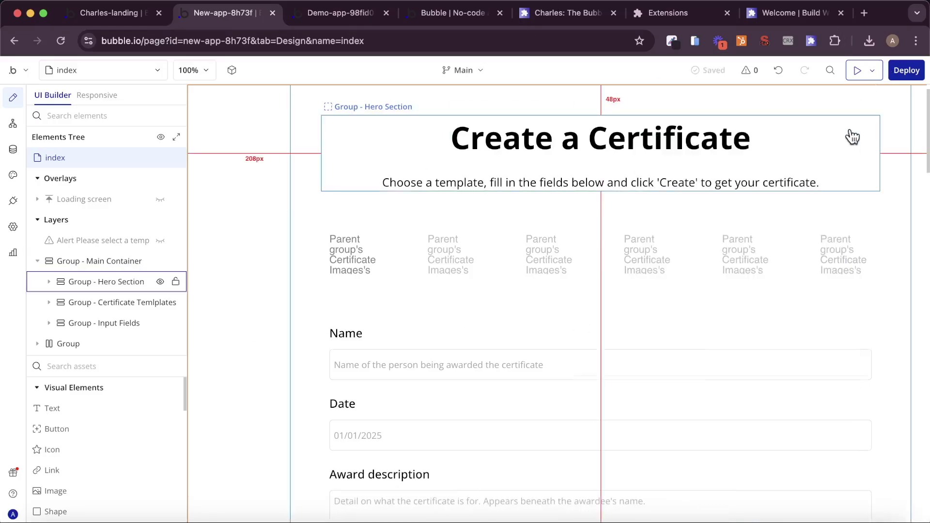
- Enable Fit height to content for Group - Main Container above the testimonials
scroll(839, 204, "down", 15)
scroll(779, 146, "up", 3)
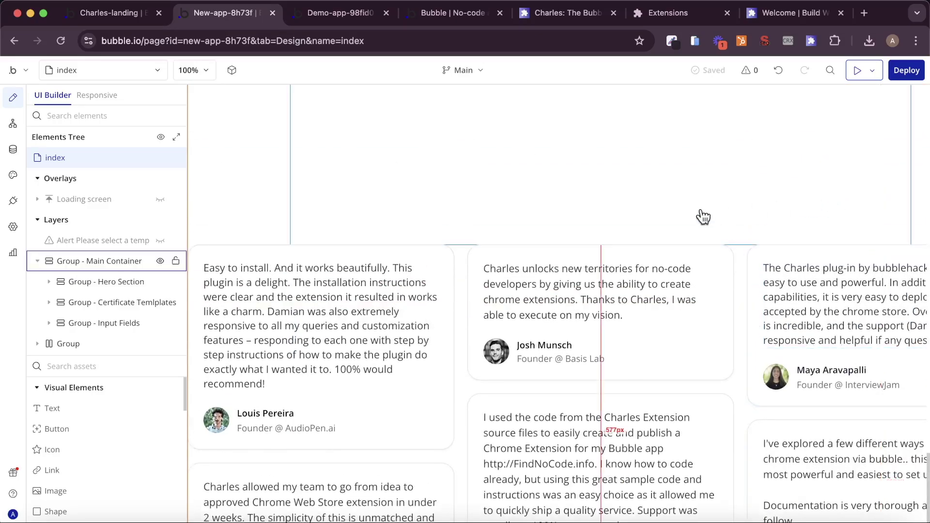
double_click(703, 214)
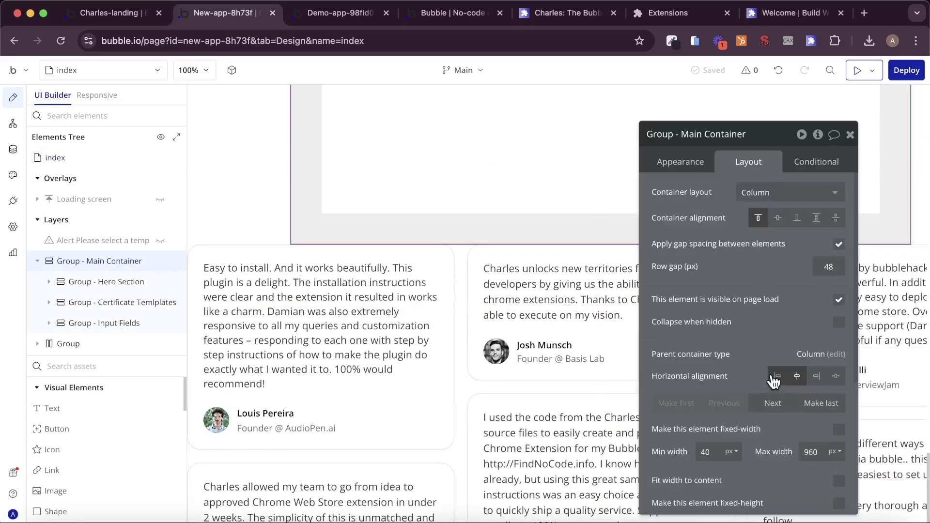
scroll(774, 382, "down", 3)
left_click(839, 398)
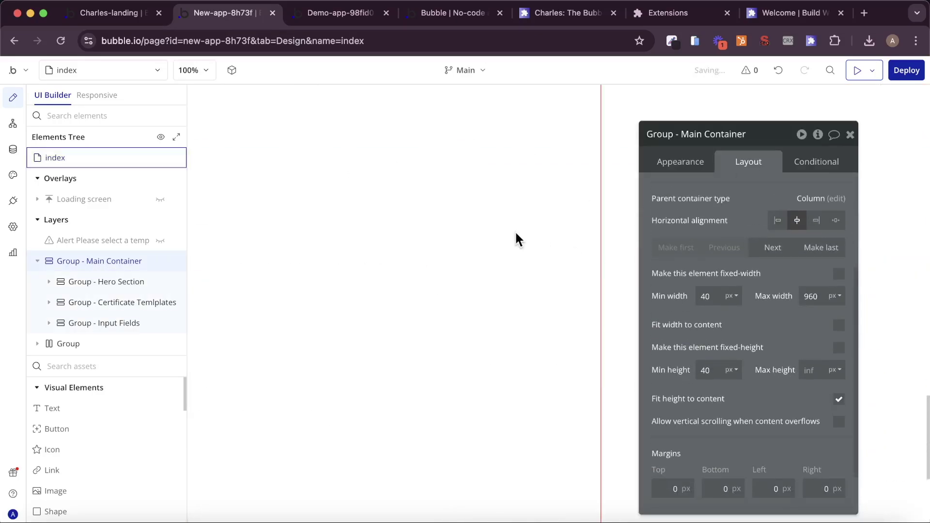
scroll(515, 231, "down", 10)
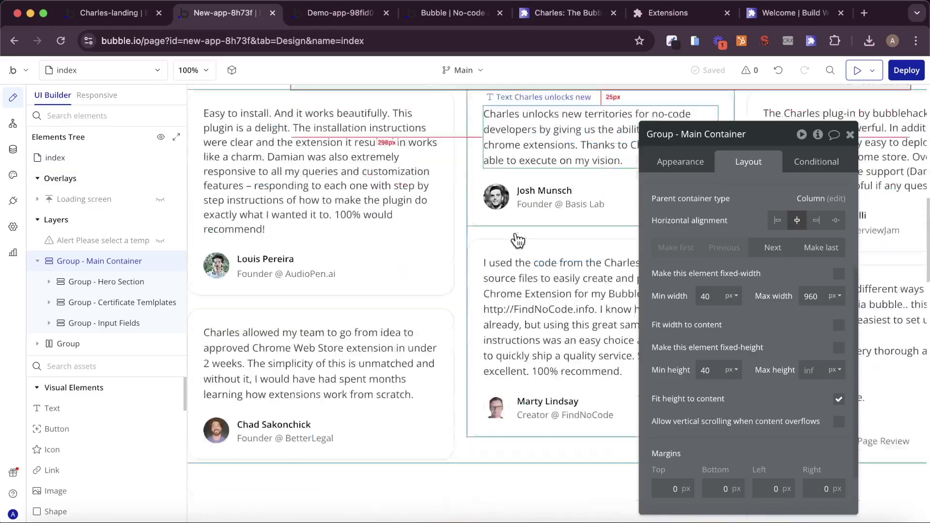
scroll(518, 240, "down", 3)
left_click(851, 135)
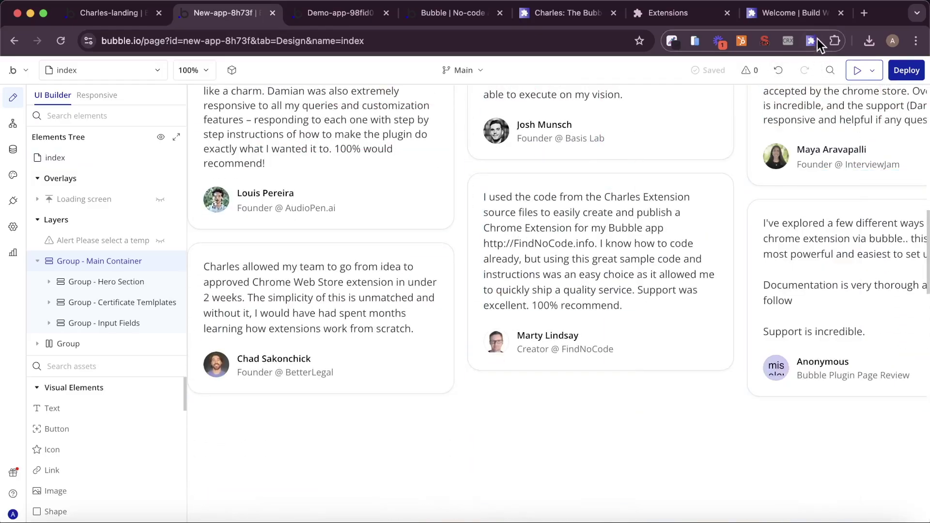
- Copy the Case Studies component from the library and paste it onto the index page below the testimonials
left_click(812, 42)
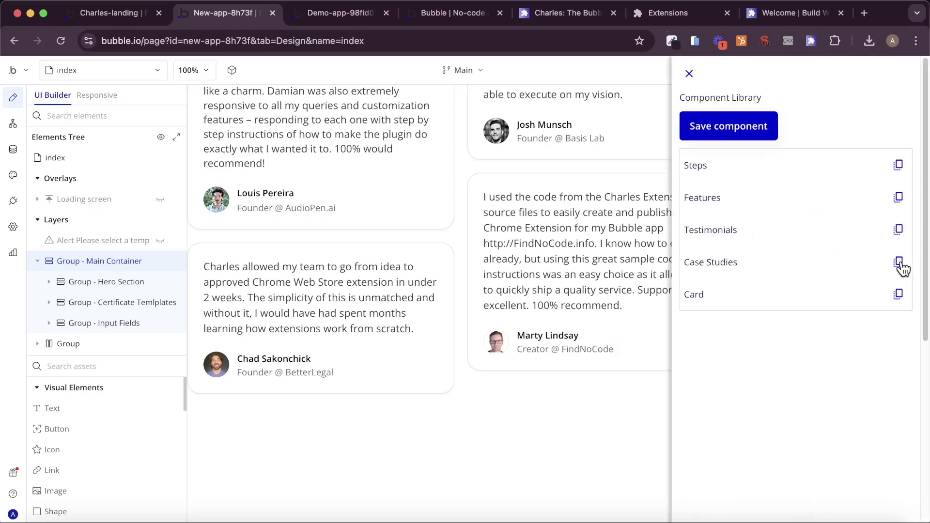
right_click(400, 434)
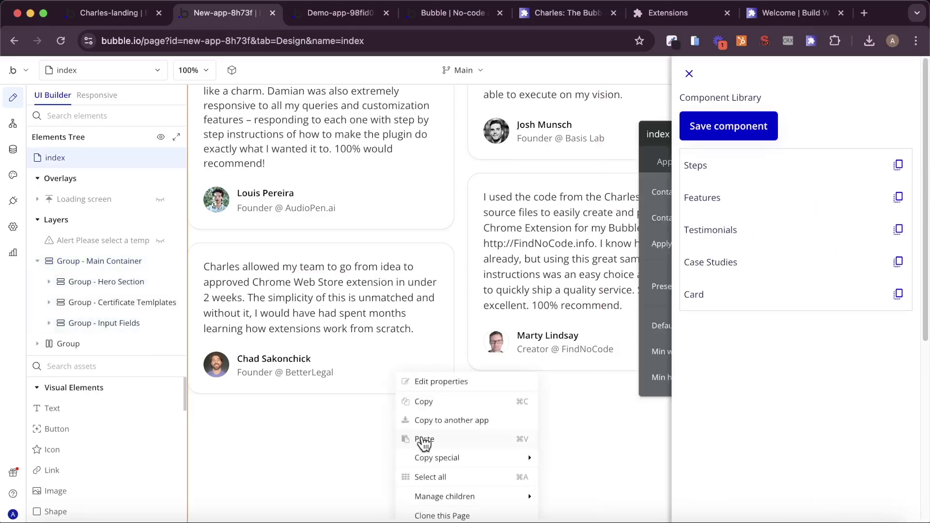
key("super+v")
left_click(690, 73)
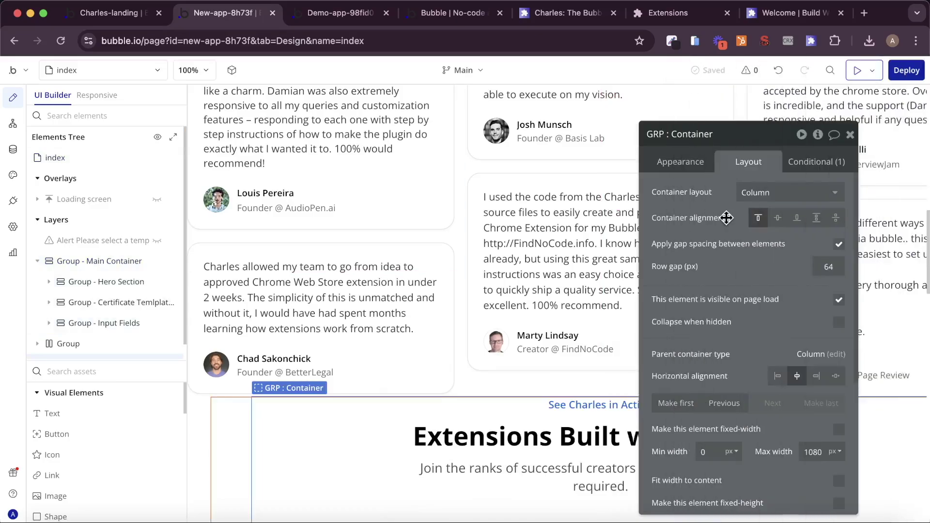
scroll(749, 315, "down", 10)
left_click(852, 134)
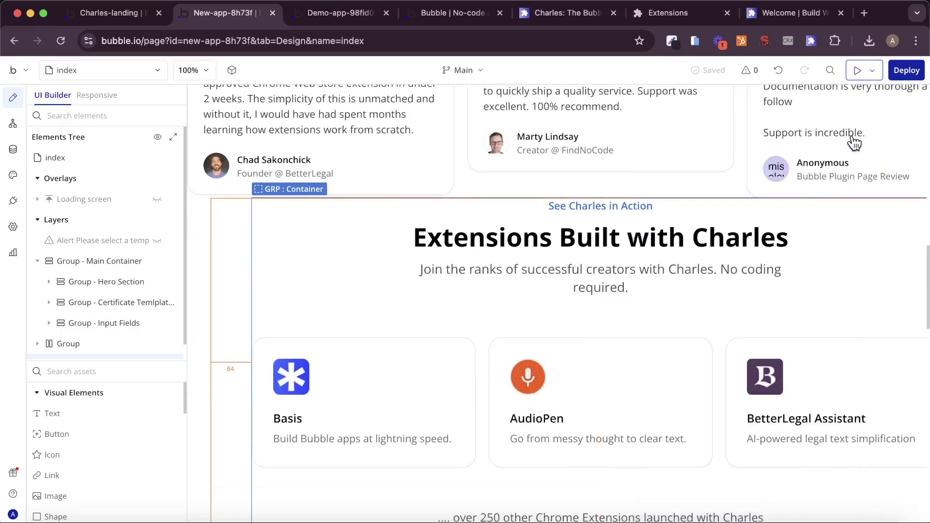
scroll(758, 293, "down", 5)
scroll(755, 294, "up", 3)
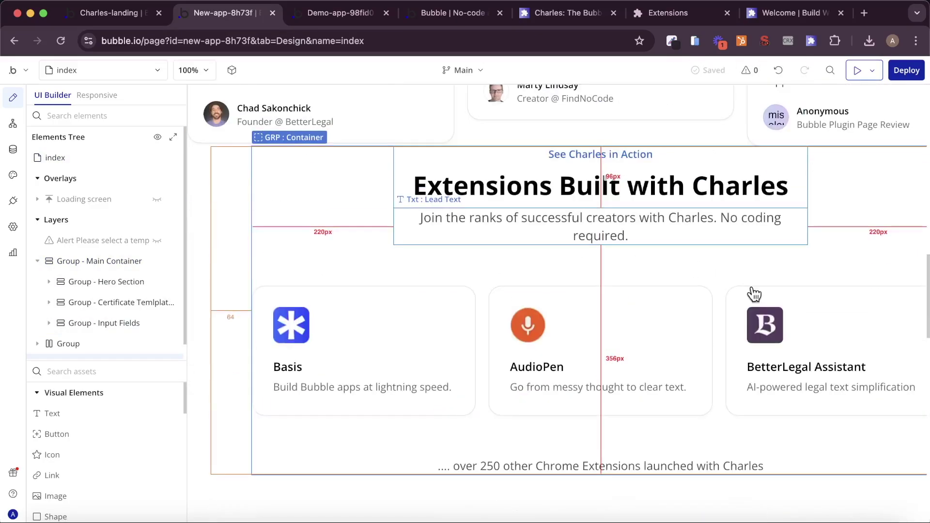
- Inspect the appearance settings of the pasted "See Charles in Action" callout text
double_click(576, 158)
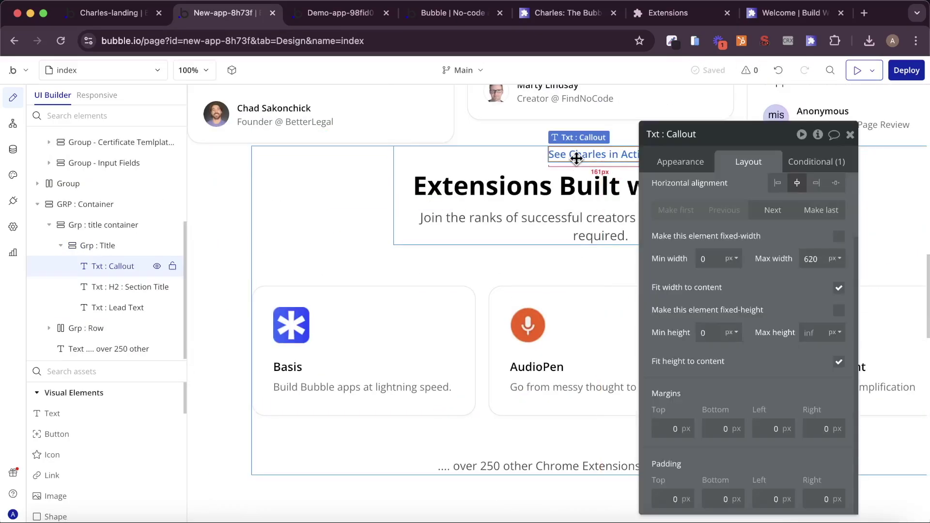
left_click(661, 157)
scroll(718, 271, "up", 1)
scroll(731, 300, "up", 3)
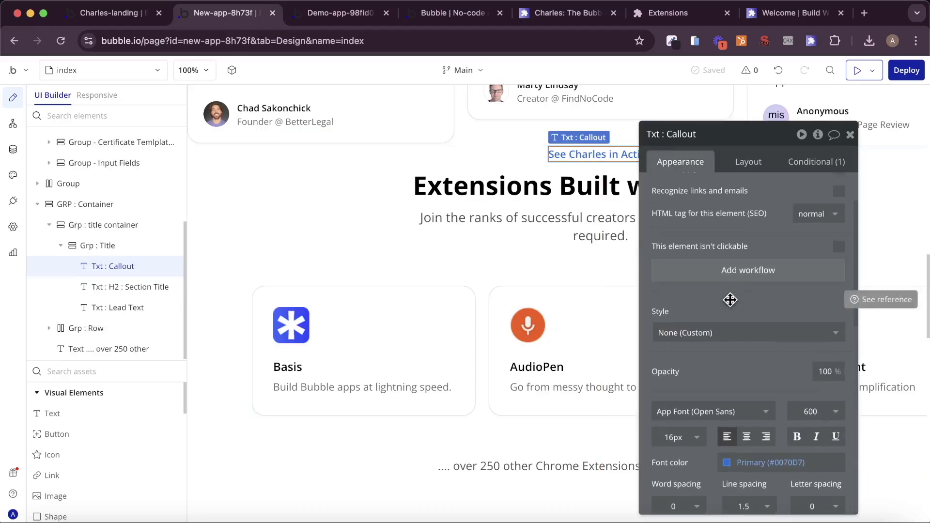
scroll(730, 300, "up", 1)
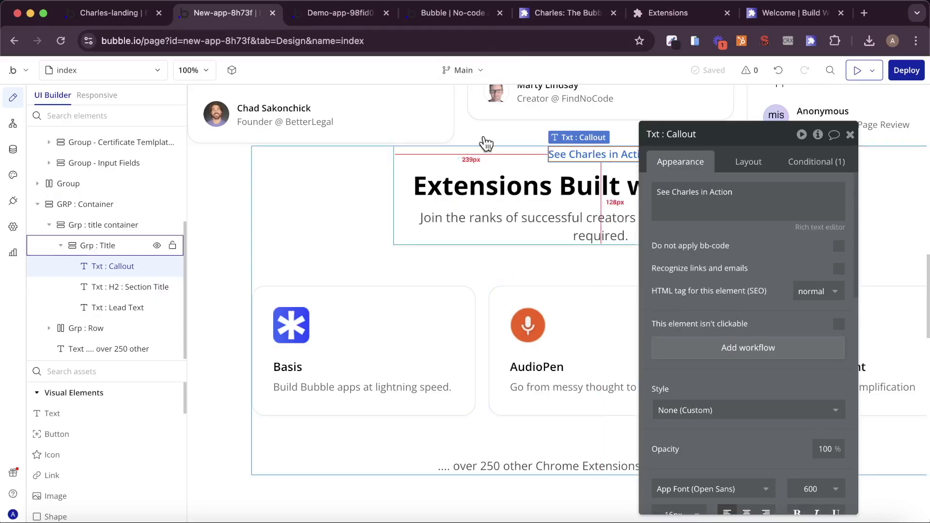
left_click(851, 134)
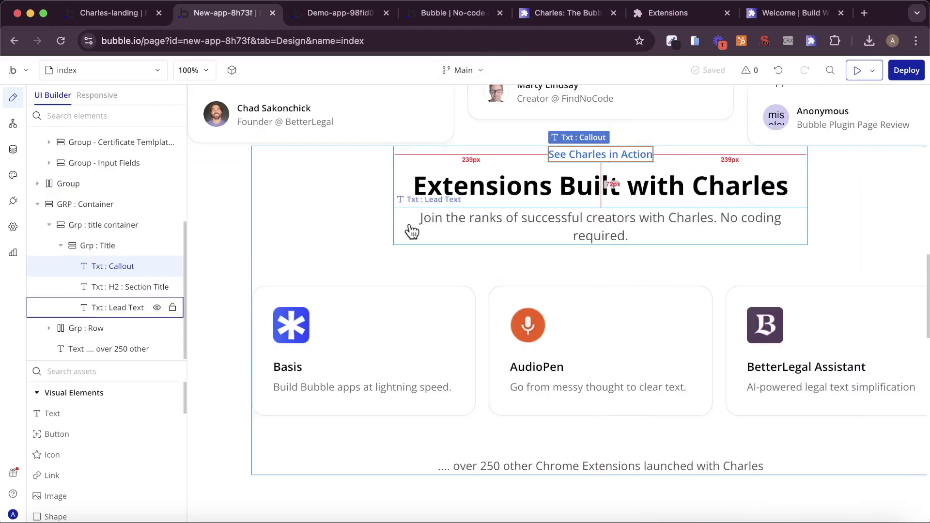
- Copy the Card component from the library and paste it onto the index page below the "Extensions Built with Charles" section
left_click(357, 218)
left_click(812, 40)
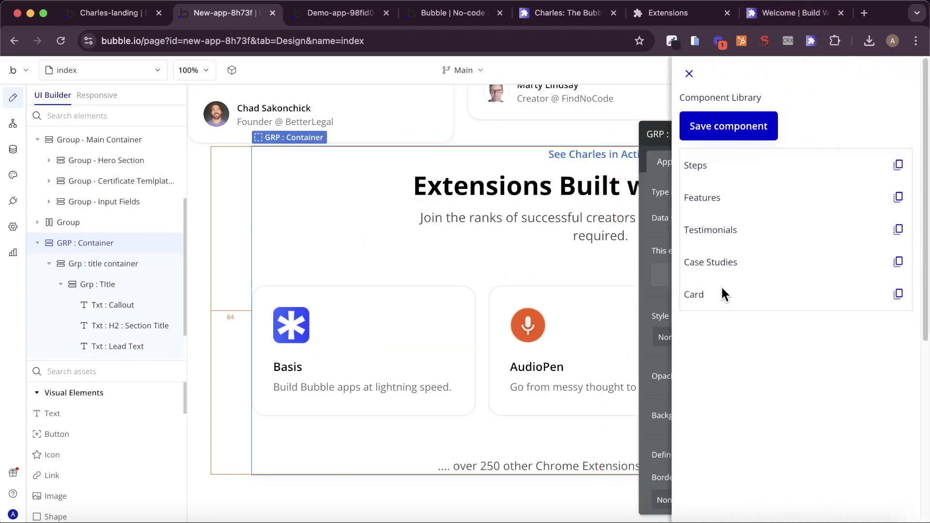
left_click(898, 294)
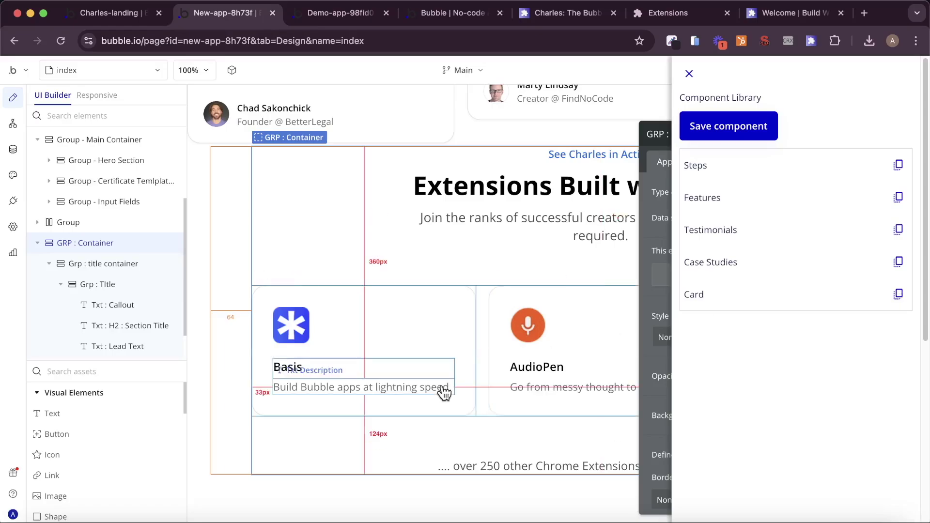
scroll(431, 416, "down", 4)
right_click(418, 448)
left_click(449, 447)
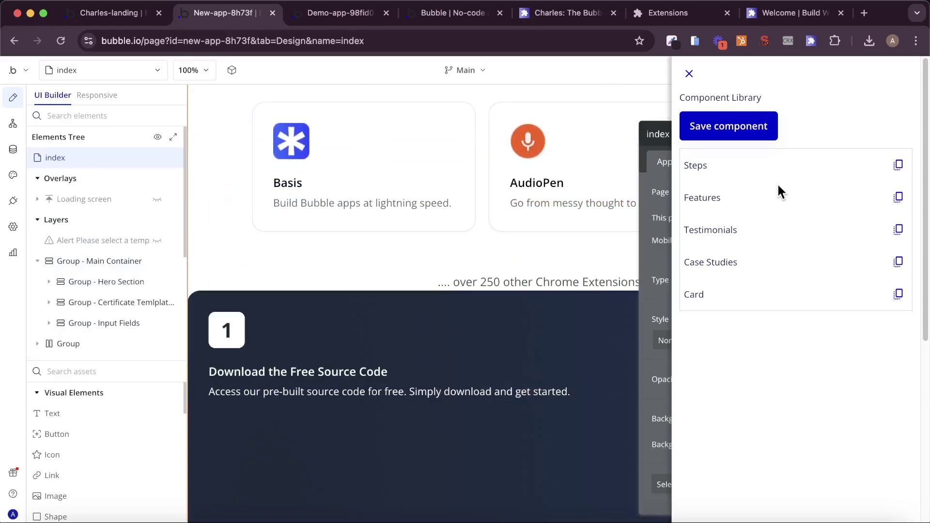
left_click(689, 74)
- Enable Fit width to content for the pasted Grp : Card group, keeping Fit height to content enabled
scroll(576, 375, "down", 6)
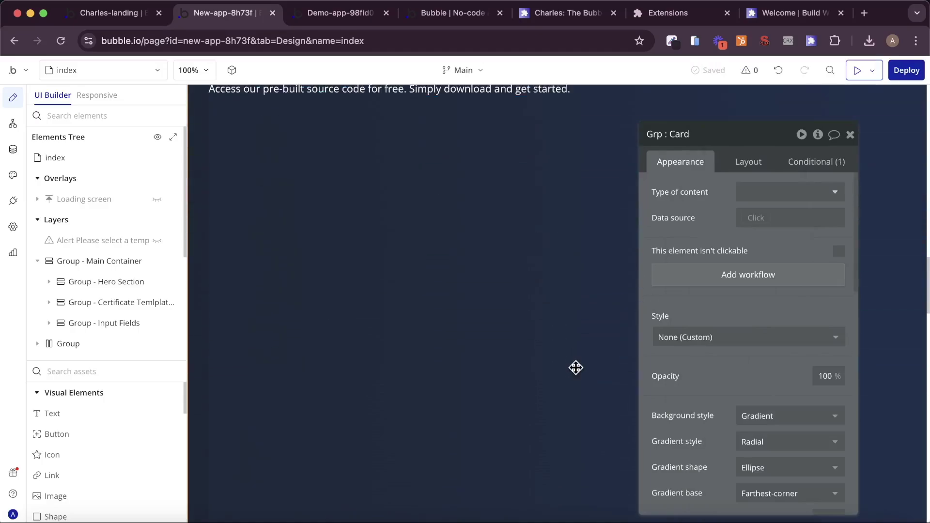
scroll(575, 368, "up", 6)
scroll(575, 367, "down", 8)
scroll(576, 369, "up", 3)
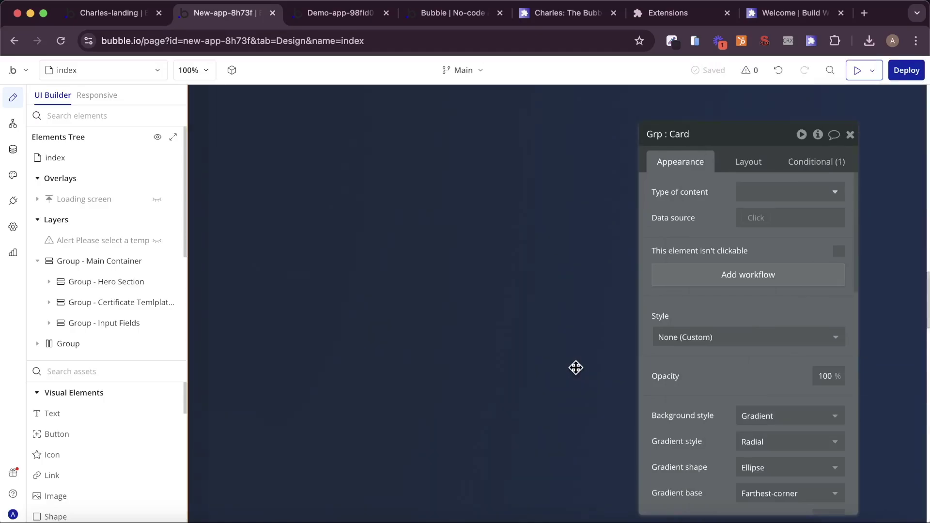
left_click(735, 168)
scroll(739, 297, "down", 2)
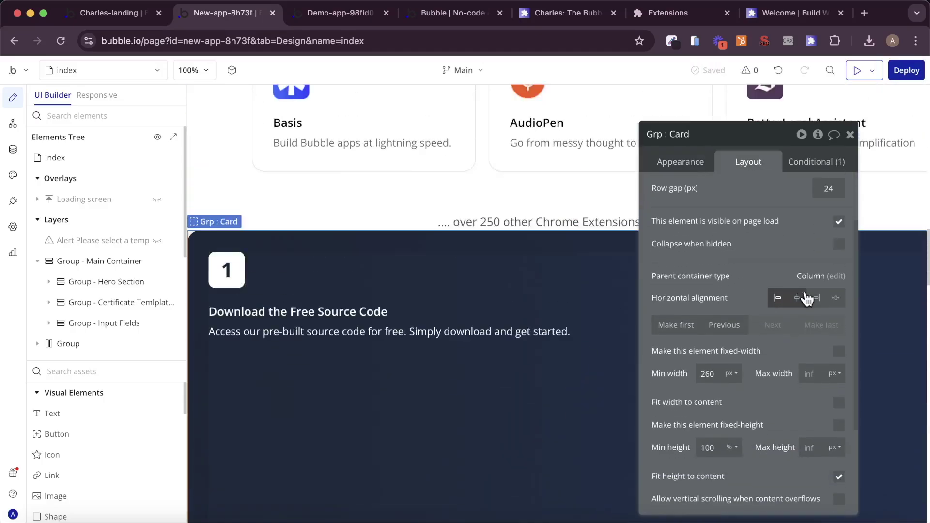
left_click(839, 405)
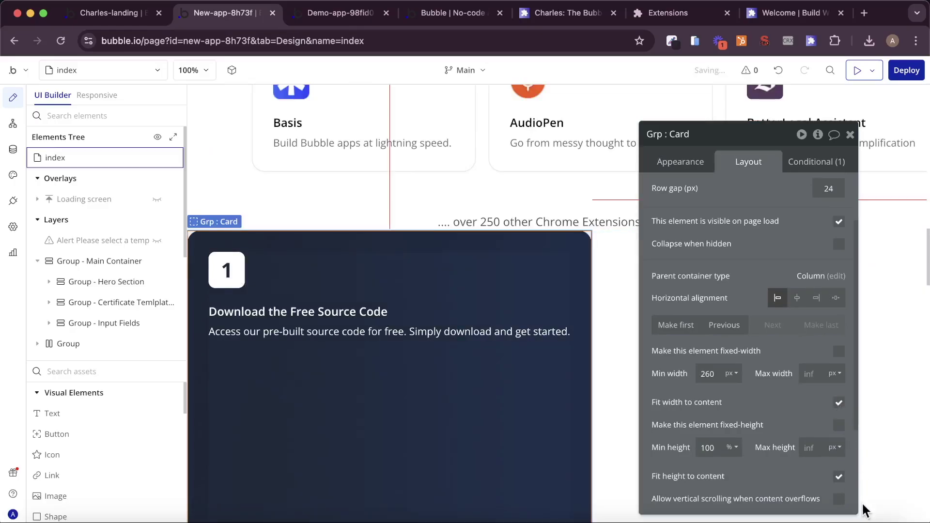
left_click(839, 477)
left_click(839, 477)
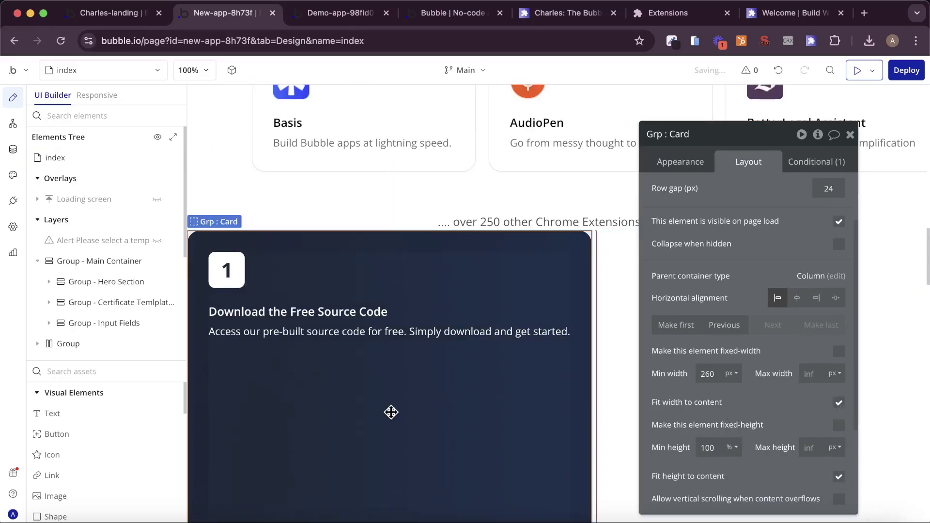
- Set the pasted card's minimum height to 0%
scroll(391, 411, "down", 5)
double_click(709, 447)
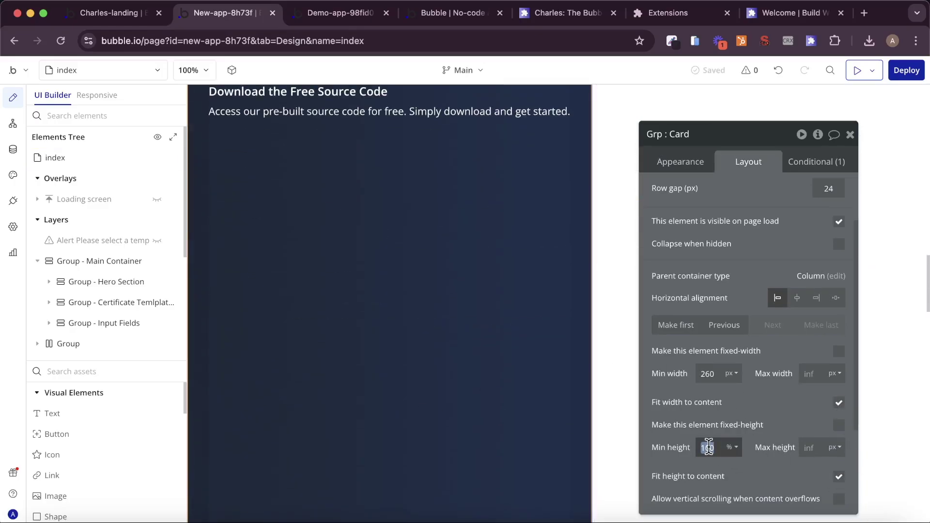
type("0")
scroll(487, 300, "up", 5)
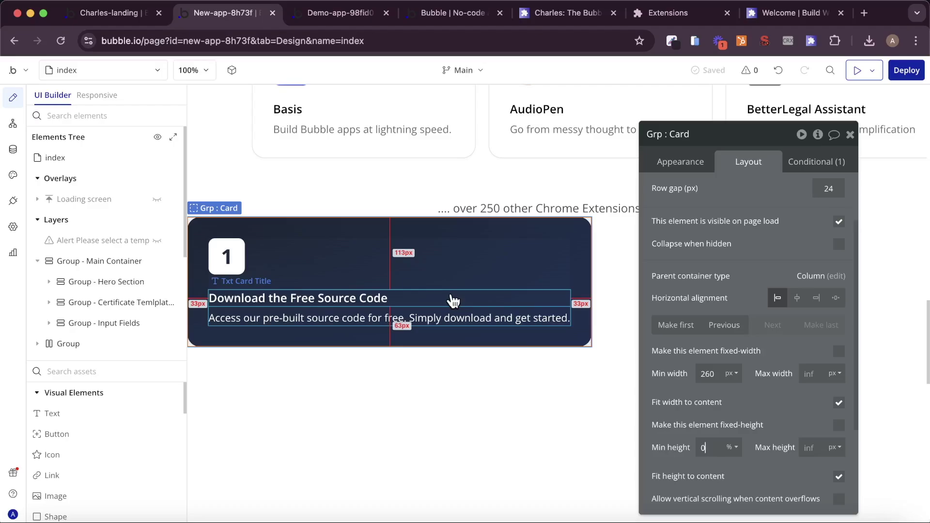
- Open the component library sidebar in the New-app editor
left_click(807, 39)
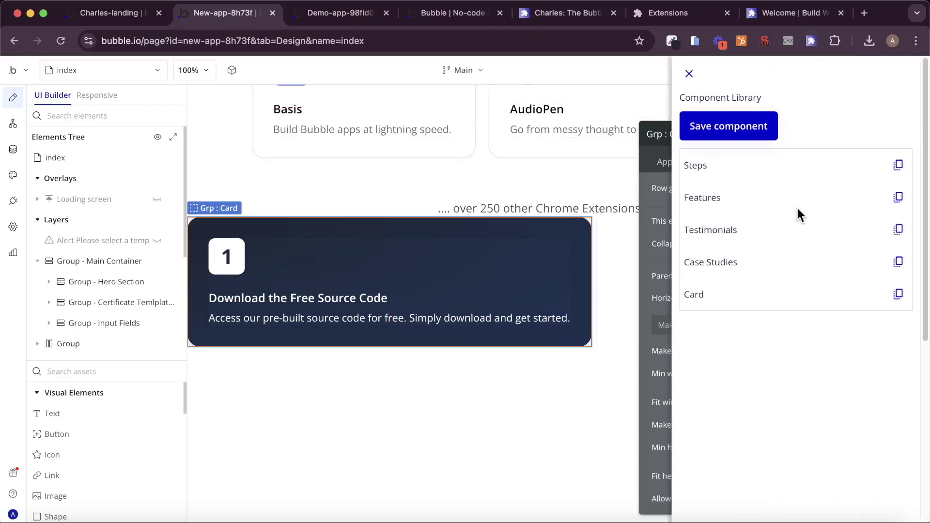